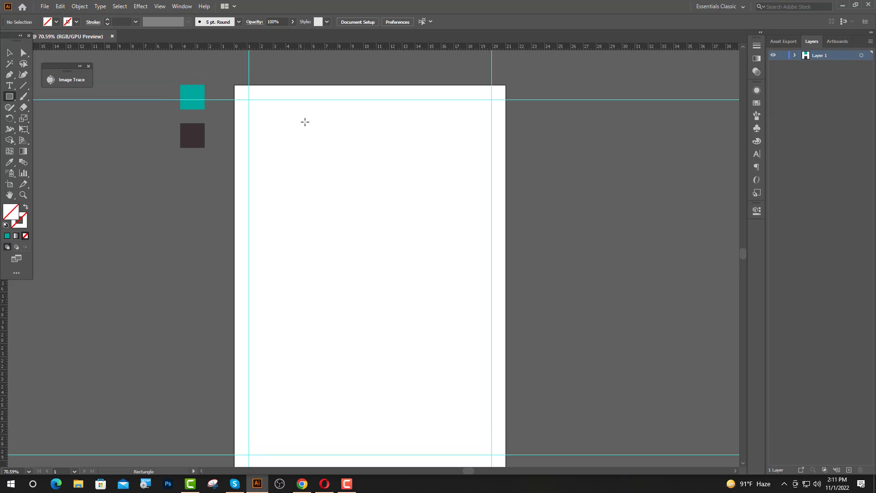
Draw a small square near the top-left guide crossing and fill it with the teal swatch
{"action": "scroll", "coordinate": [272, 116], "scroll_direction": "up", "scroll_amount": 2}
{"action": "scroll", "coordinate": [269, 141], "scroll_direction": "up", "scroll_amount": 2}
{"action": "scroll", "coordinate": [241, 143], "scroll_direction": "up", "scroll_amount": 3}
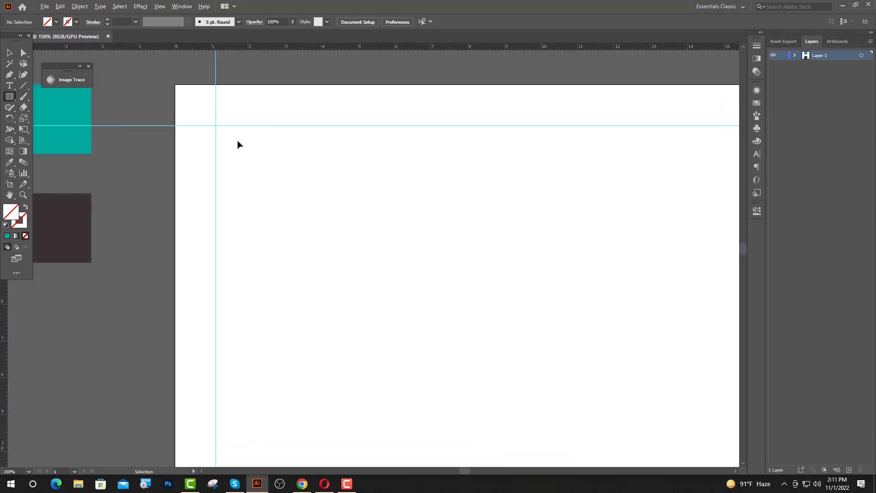
{"action": "left_click_drag", "start_coordinate": [246, 142], "coordinate": [265, 160]}
{"action": "key", "text": "i"}
{"action": "scroll", "coordinate": [216, 161], "scroll_direction": "down", "scroll_amount": 1}
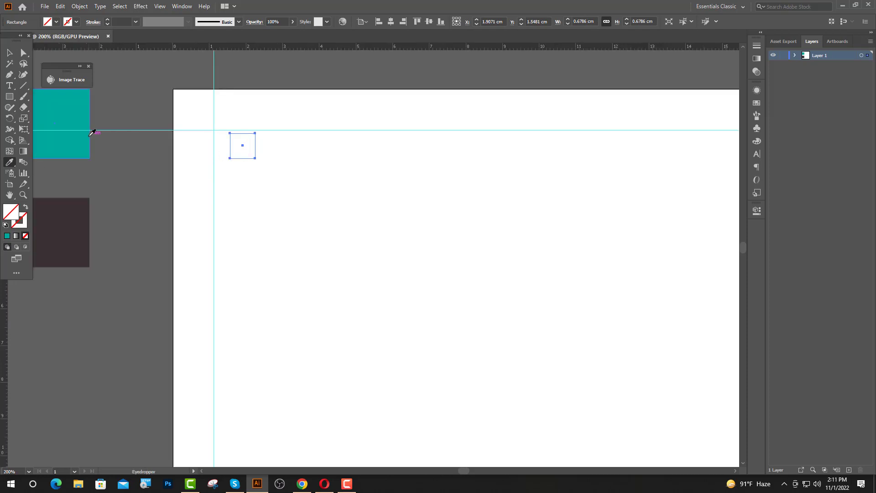
{"action": "left_click", "coordinate": [90, 132]}
Swap the teal fill to a stroke and raise the stroke weight to 5 pt
{"action": "left_click", "coordinate": [7, 53]}
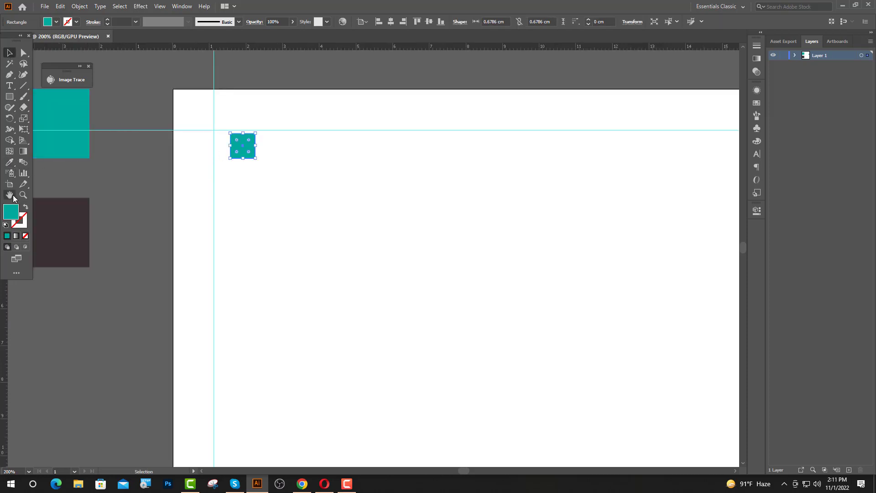
{"action": "left_click", "coordinate": [25, 207]}
{"action": "left_click", "coordinate": [107, 20]}
{"action": "left_click", "coordinate": [107, 20]}
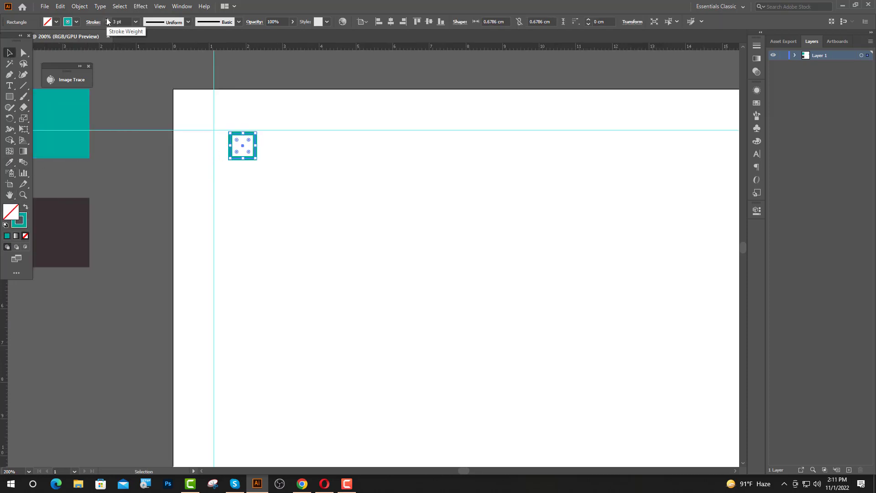
{"action": "left_click", "coordinate": [107, 20]}
{"action": "left_click", "coordinate": [107, 19]}
{"action": "left_click", "coordinate": [309, 113]}
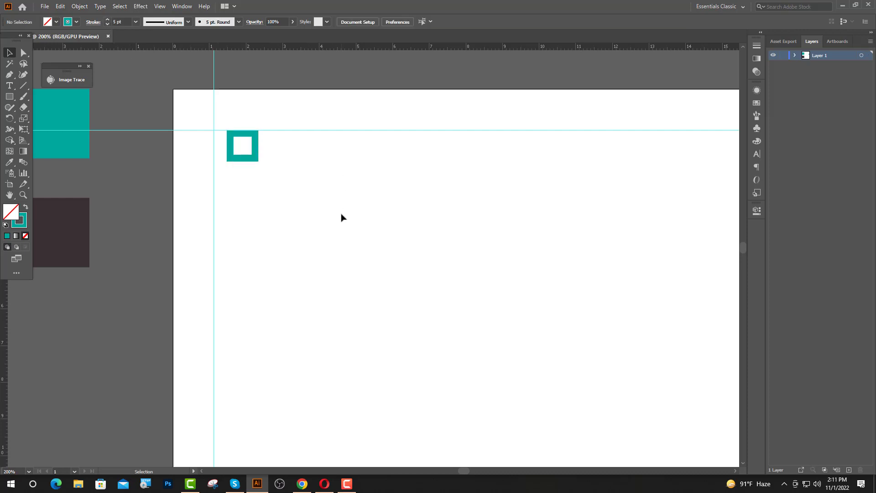
{"action": "scroll", "coordinate": [215, 182], "scroll_direction": "up", "scroll_amount": 1}
{"action": "scroll", "coordinate": [215, 182], "scroll_direction": "up", "scroll_amount": 4}
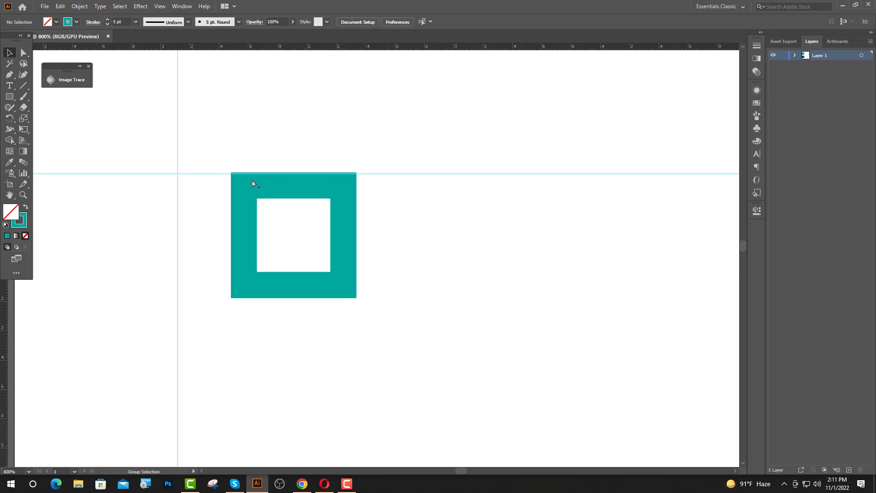
Duplicate the teal square to the right and rotate the copy 45° into a diamond
{"action": "left_click", "coordinate": [242, 236]}
{"action": "left_click_drag", "start_coordinate": [288, 239], "coordinate": [282, 242]}
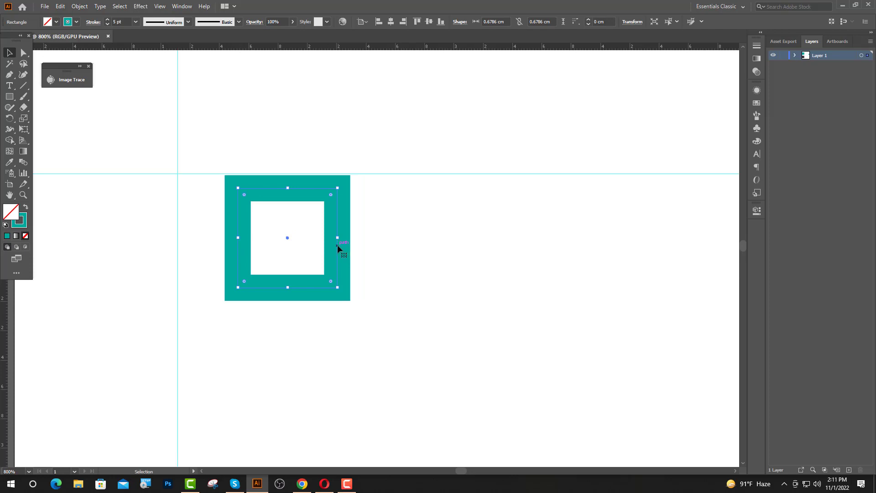
{"action": "left_click_drag", "start_coordinate": [337, 244], "coordinate": [388, 245]}
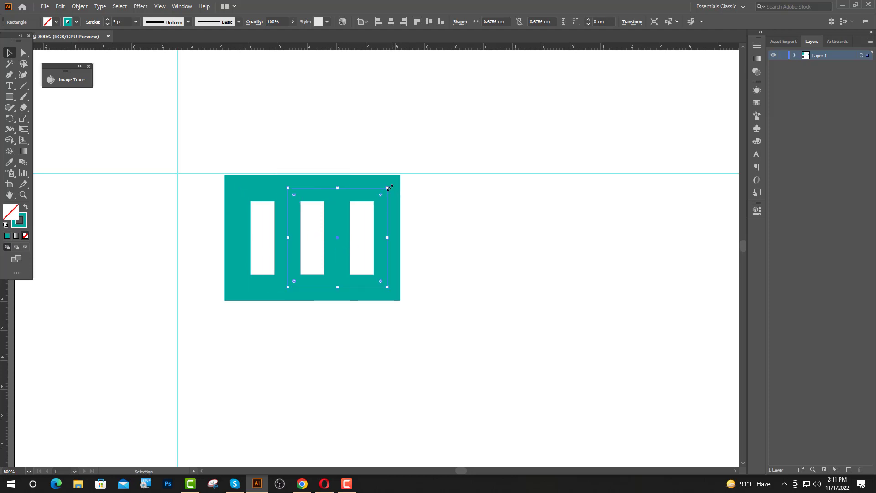
{"action": "left_click_drag", "start_coordinate": [391, 186], "coordinate": [332, 166]}
Rotate the original square 45°, slide it to interlock with the copy, and select both diamonds
{"action": "left_click", "coordinate": [247, 192]}
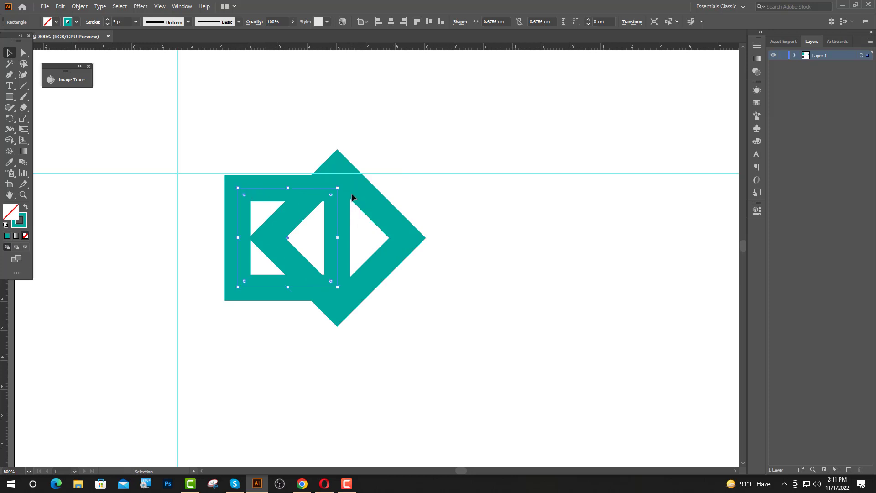
{"action": "left_click_drag", "start_coordinate": [323, 171], "coordinate": [266, 165]}
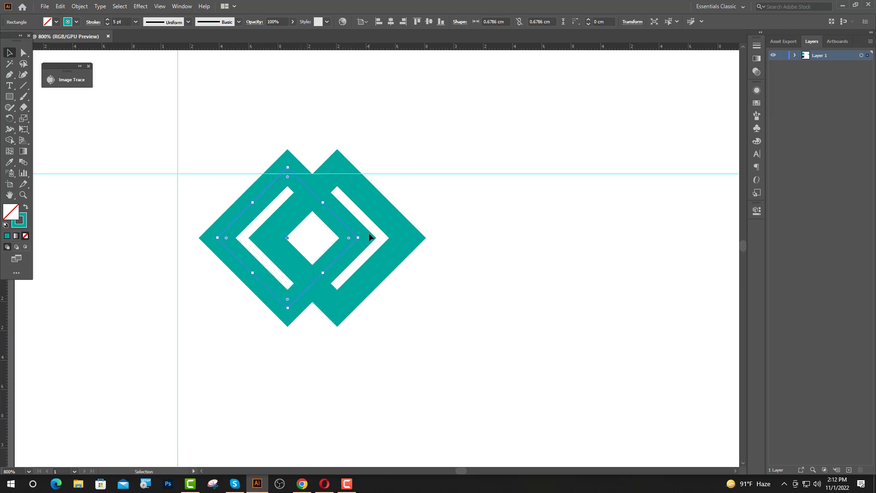
{"action": "left_click_drag", "start_coordinate": [352, 248], "coordinate": [327, 247]}
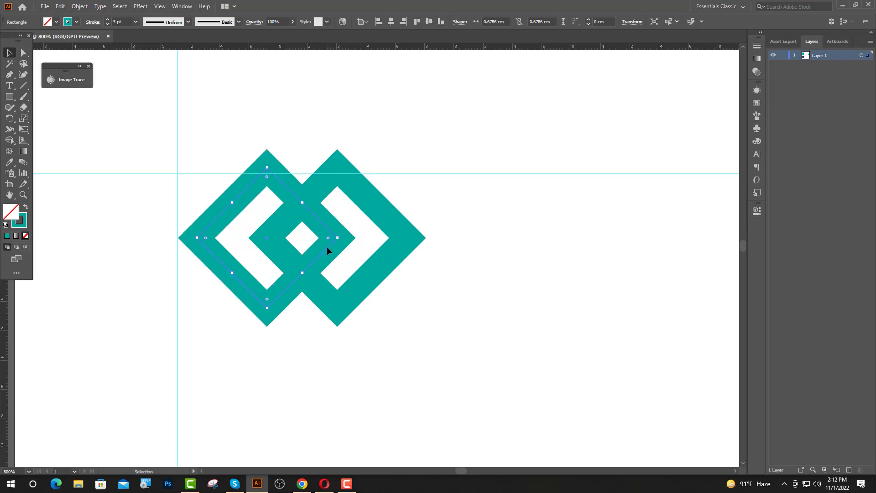
{"action": "left_click", "coordinate": [250, 219]}
{"action": "left_click_drag", "start_coordinate": [256, 209], "coordinate": [351, 270]}
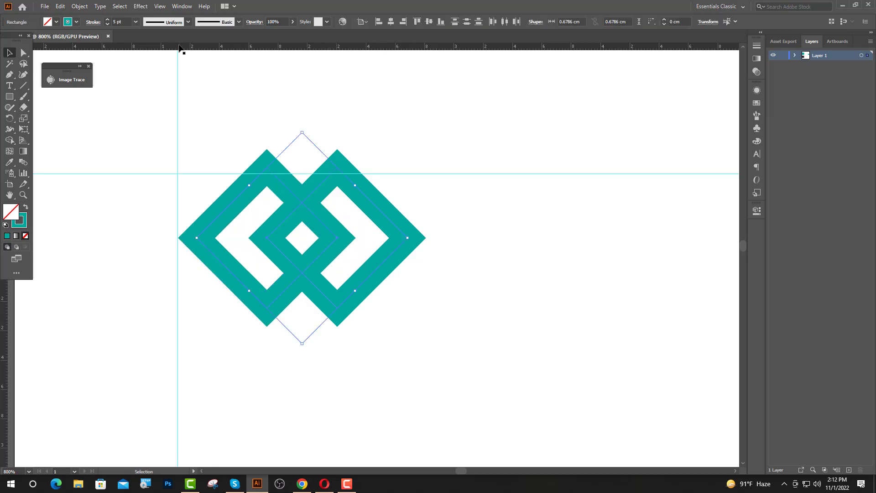
Expand both diamonds' fill and stroke, then unite them with Pathfinder into one shape
{"action": "left_click", "coordinate": [78, 7]}
{"action": "left_click", "coordinate": [98, 114]}
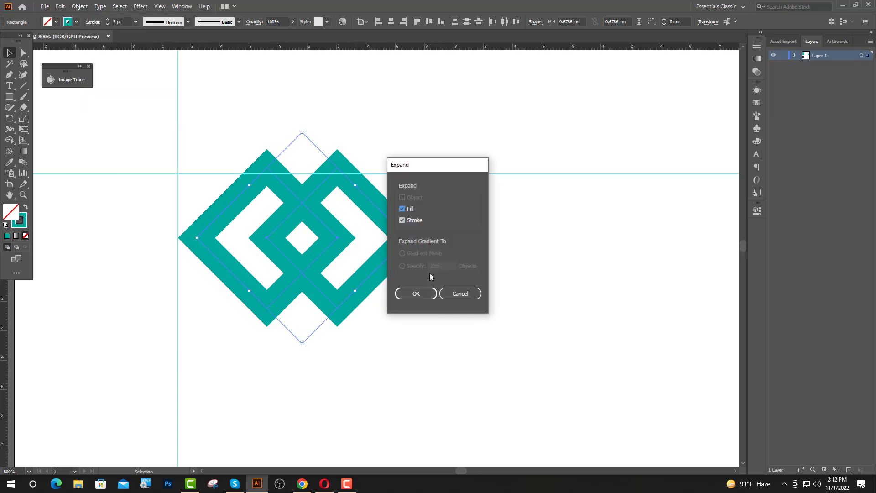
{"action": "left_click", "coordinate": [416, 294]}
{"action": "left_click", "coordinate": [757, 211]}
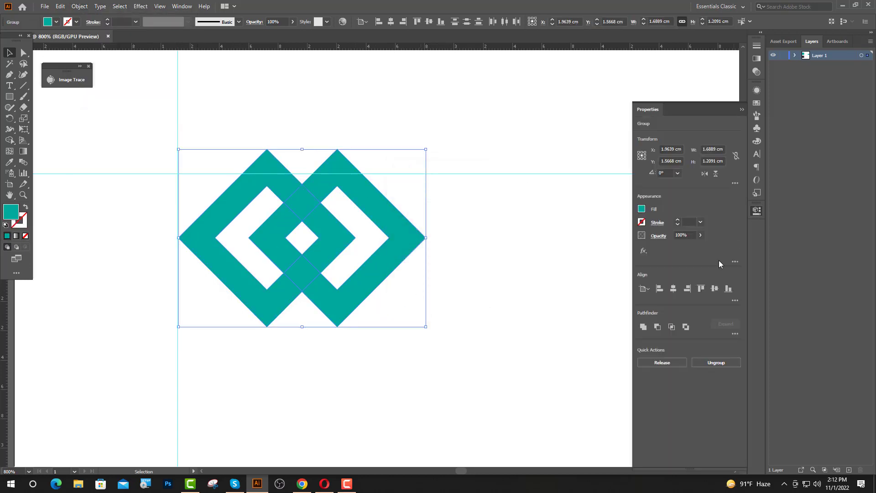
{"action": "left_click", "coordinate": [643, 326]}
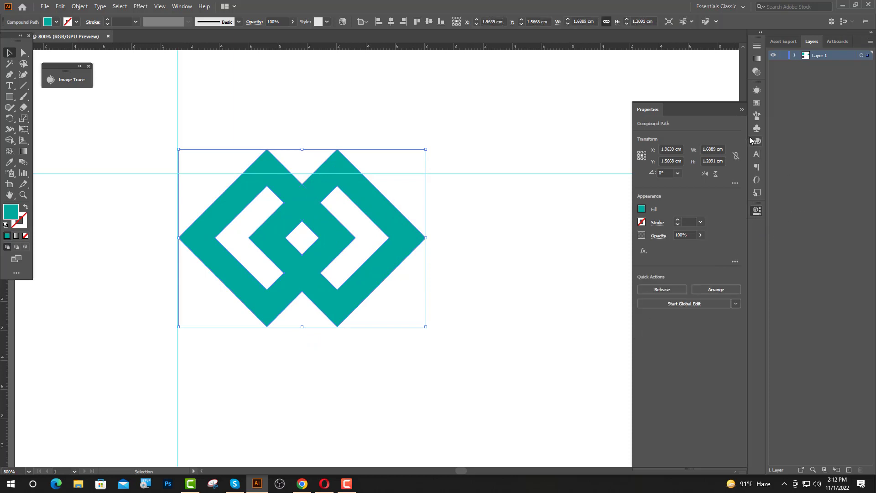
{"action": "left_click", "coordinate": [742, 110]}
Move the merged teal shape down onto the horizontal guide and deselect it
{"action": "left_click_drag", "start_coordinate": [306, 251], "coordinate": [314, 276]}
{"action": "key", "text": "ctrl+shift+a"}
{"action": "scroll", "coordinate": [195, 349], "scroll_direction": "down", "scroll_amount": 4, "text": "alt"}
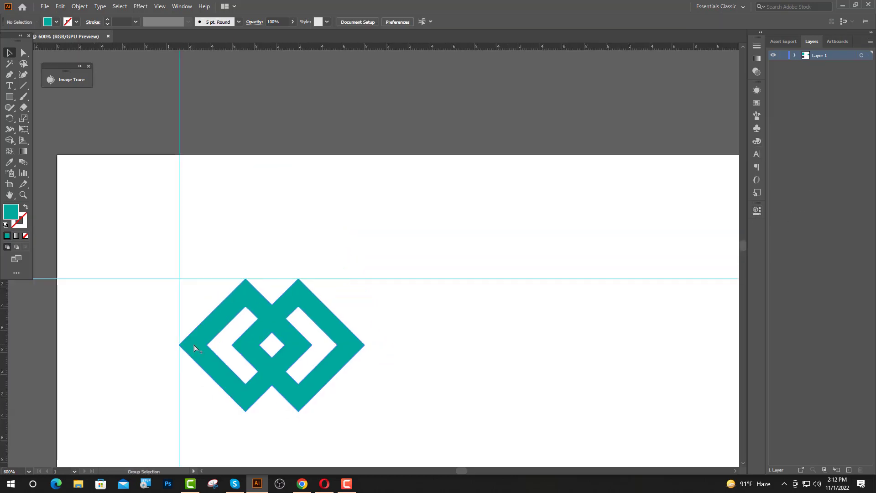
{"action": "scroll", "coordinate": [201, 255], "scroll_direction": "down", "scroll_amount": 1, "text": "alt"}
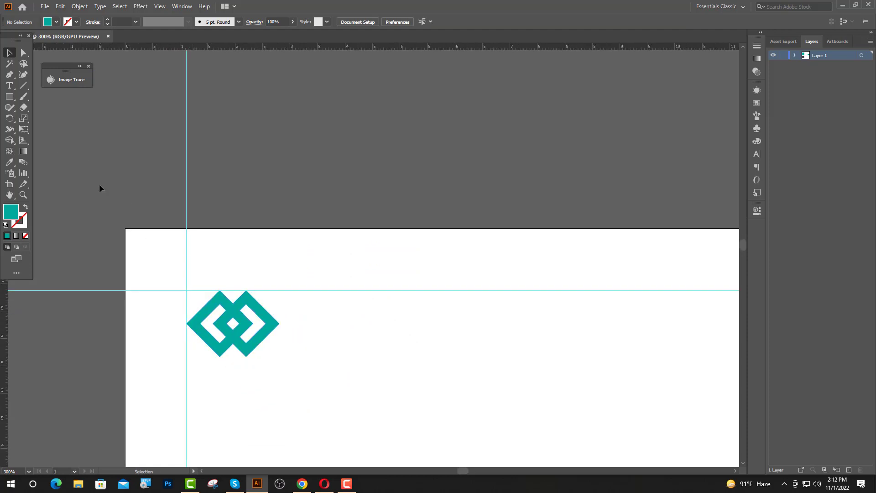
Add a Poppins Bold 'BUSINESS' heading just right of the teal logo mark
{"action": "left_click", "coordinate": [9, 86]}
{"action": "left_click", "coordinate": [326, 309]}
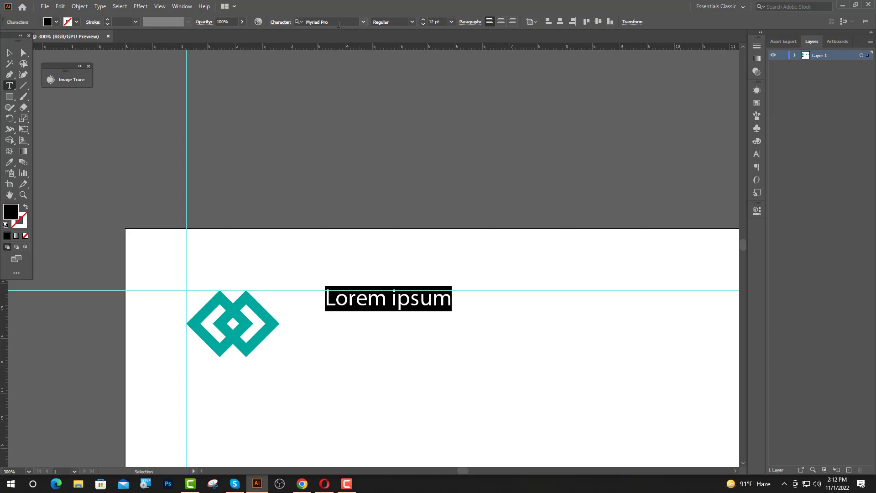
{"action": "left_click", "coordinate": [346, 22]}
{"action": "type", "text": "po"}
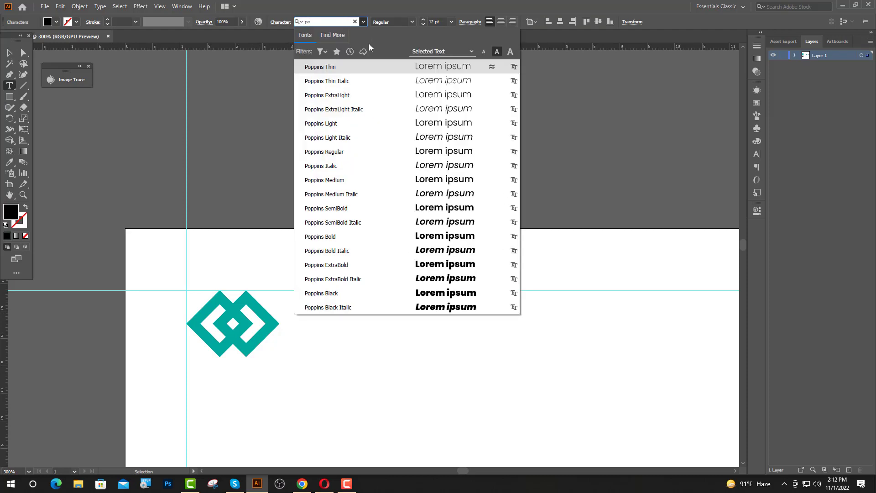
{"action": "left_click", "coordinate": [336, 237]}
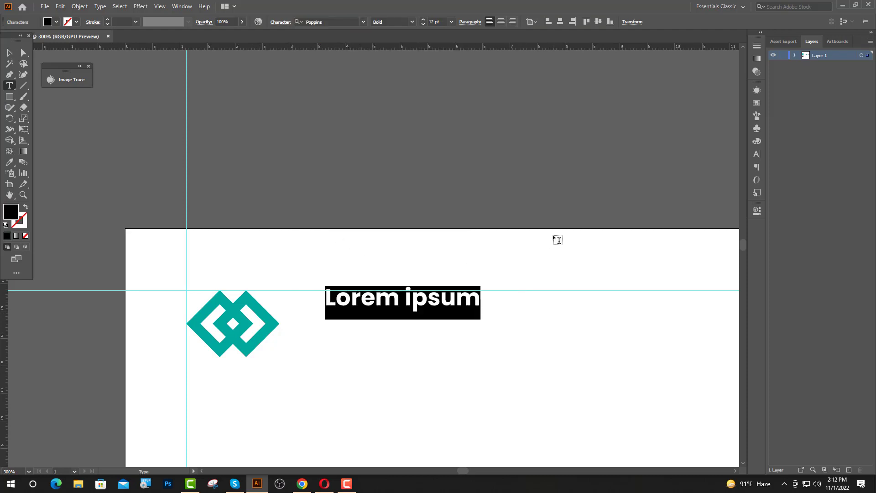
{"action": "type", "text": "BUSINESS"}
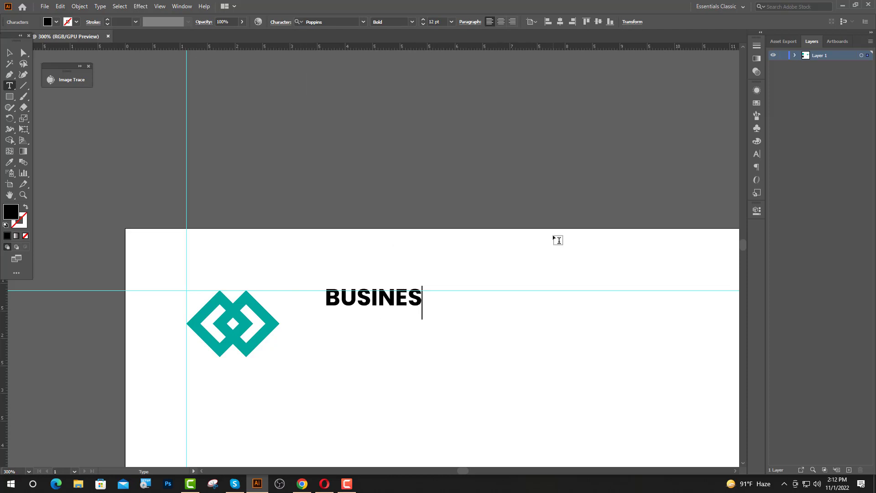
{"action": "key", "text": "Escape"}
{"action": "left_click_drag", "start_coordinate": [393, 303], "coordinate": [361, 315]}
Add a 10 pt Lato Regular 'LOGO HERE' line below BUSINESS
{"action": "key", "text": "t"}
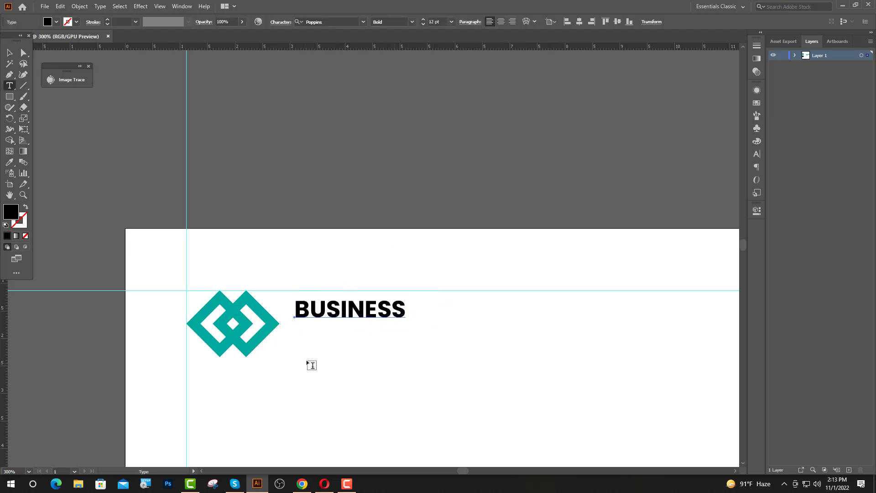
{"action": "left_click", "coordinate": [311, 363]}
{"action": "left_click", "coordinate": [437, 22]}
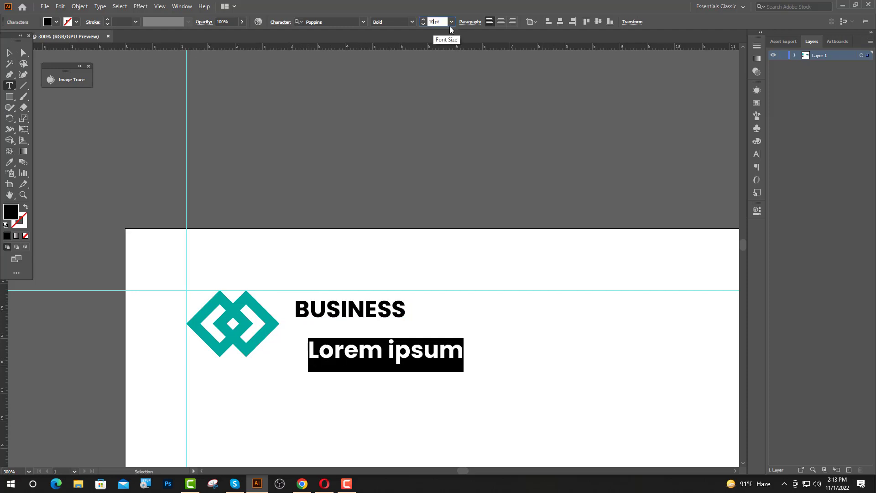
{"action": "key", "text": "Return"}
{"action": "left_click", "coordinate": [338, 21]}
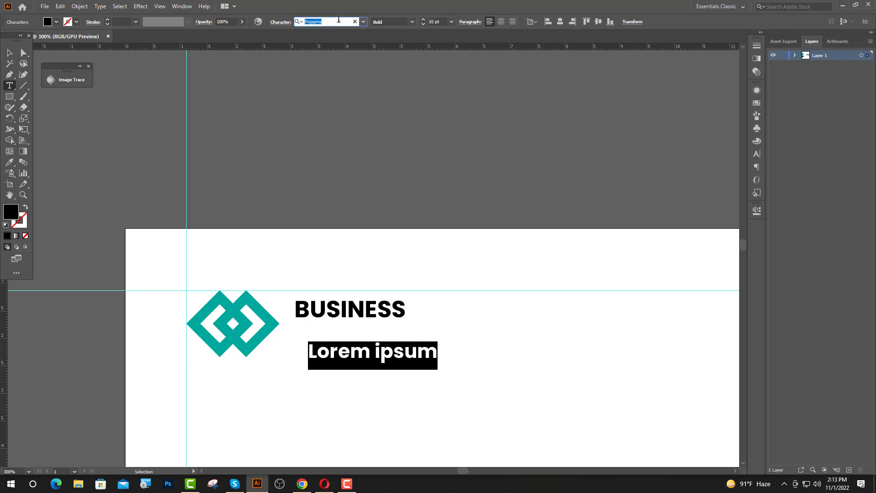
{"action": "type", "text": "LA"}
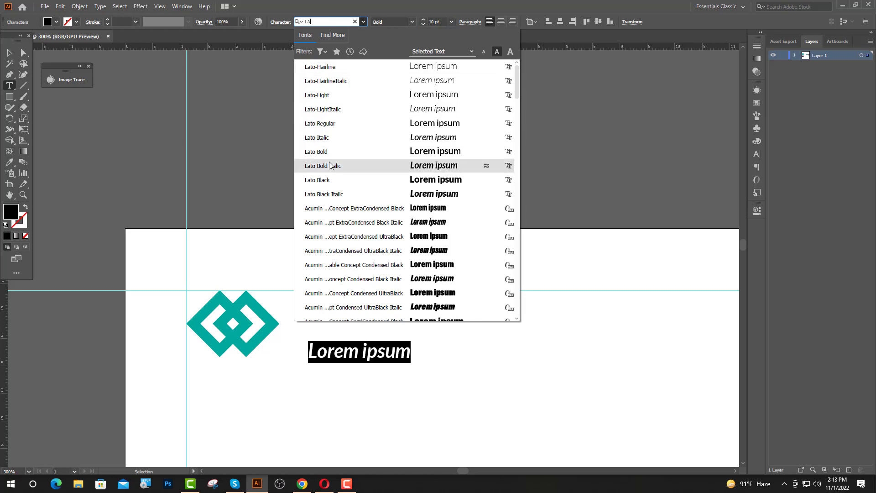
{"action": "left_click", "coordinate": [336, 124]}
{"action": "type", "text": "L"}
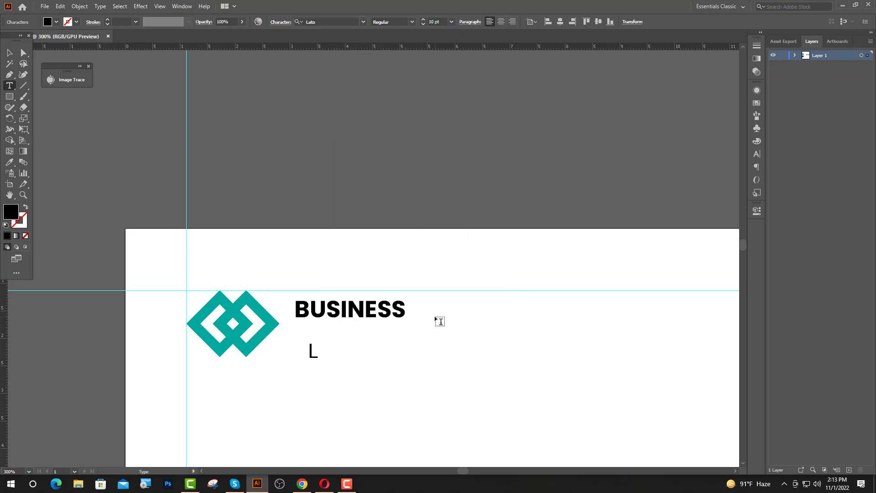
{"action": "type", "text": "OGO HERE"}
{"action": "key", "text": "Escape"}
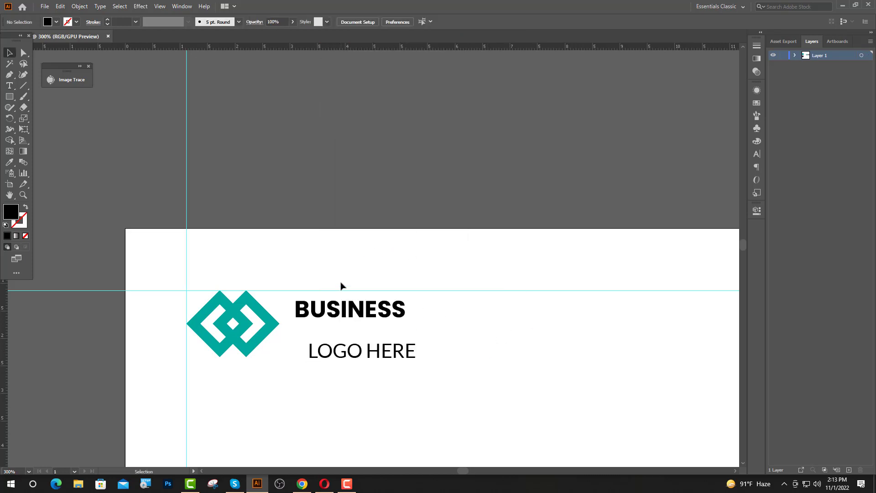
Resize BUSINESS to 14 pt and move LOGO HERE up directly beneath it
{"action": "left_click", "coordinate": [401, 311]}
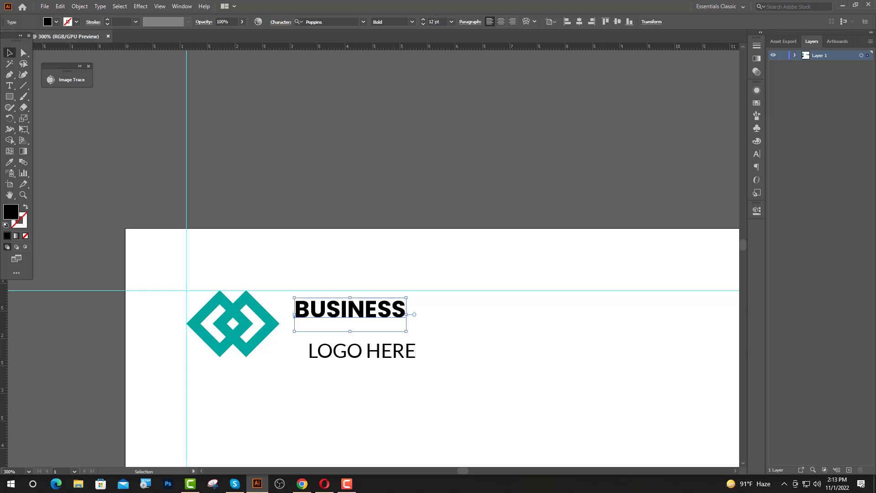
{"action": "left_click", "coordinate": [433, 21]}
{"action": "type", "text": "6"}
{"action": "key", "text": "Return"}
{"action": "left_click", "coordinate": [488, 79]}
{"action": "left_click_drag", "start_coordinate": [369, 348], "coordinate": [362, 333]}
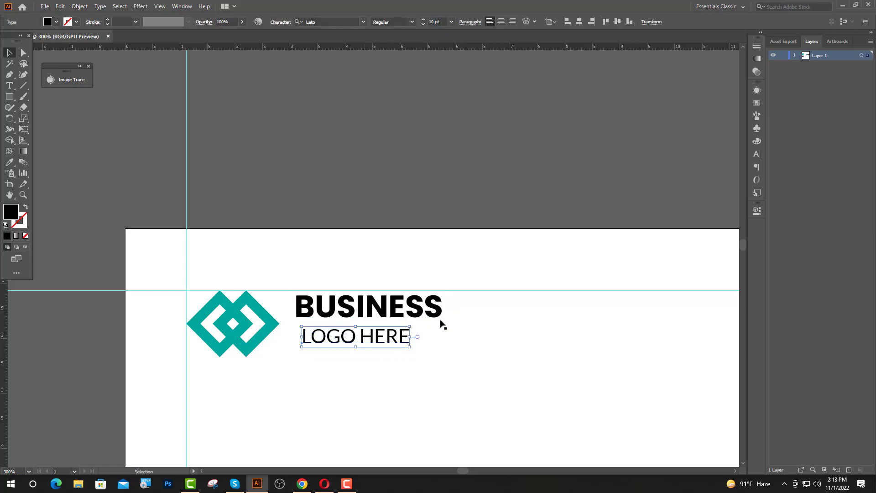
{"action": "left_click", "coordinate": [437, 312]}
{"action": "left_click", "coordinate": [432, 24]}
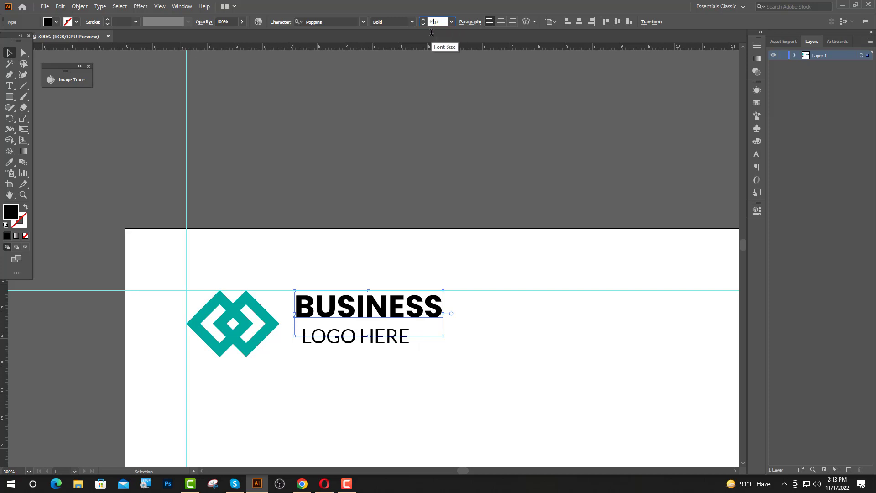
{"action": "type", "text": "14"}
{"action": "key", "text": "Return"}
Set LOGO HERE tracking to 100 and left-align it to BUSINESS as key object
{"action": "left_click", "coordinate": [319, 342]}
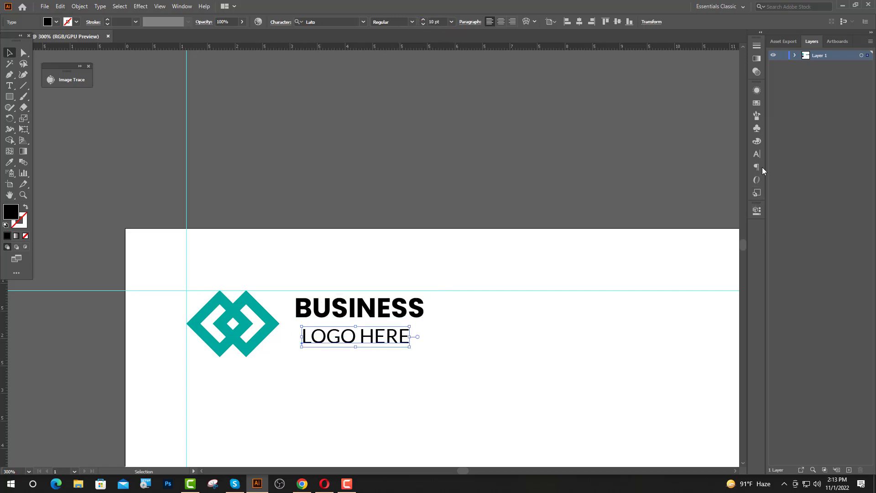
{"action": "left_click", "coordinate": [757, 154]}
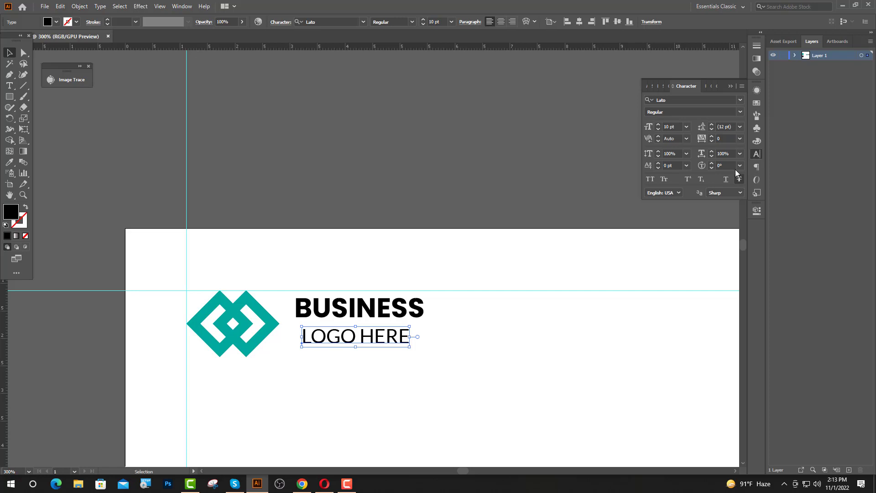
{"action": "left_click", "coordinate": [740, 140]}
{"action": "left_click", "coordinate": [749, 275]}
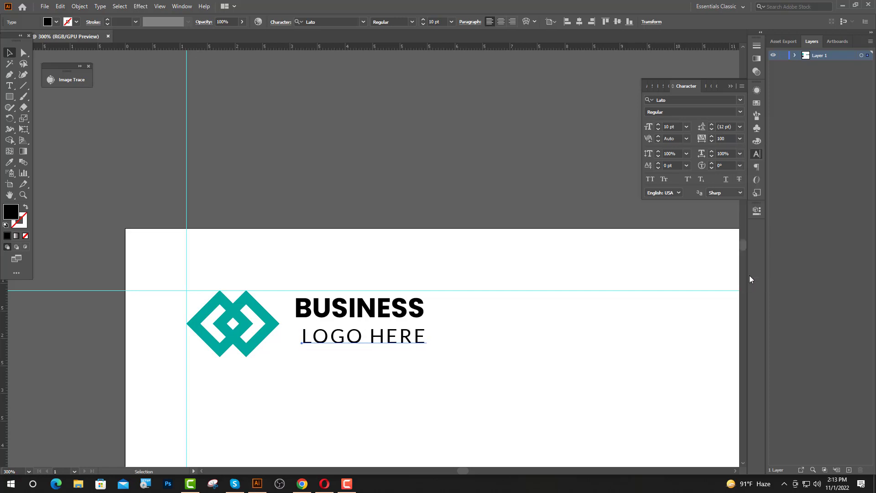
{"action": "left_click", "coordinate": [730, 87]}
{"action": "left_click", "coordinate": [320, 311], "text": "shift"}
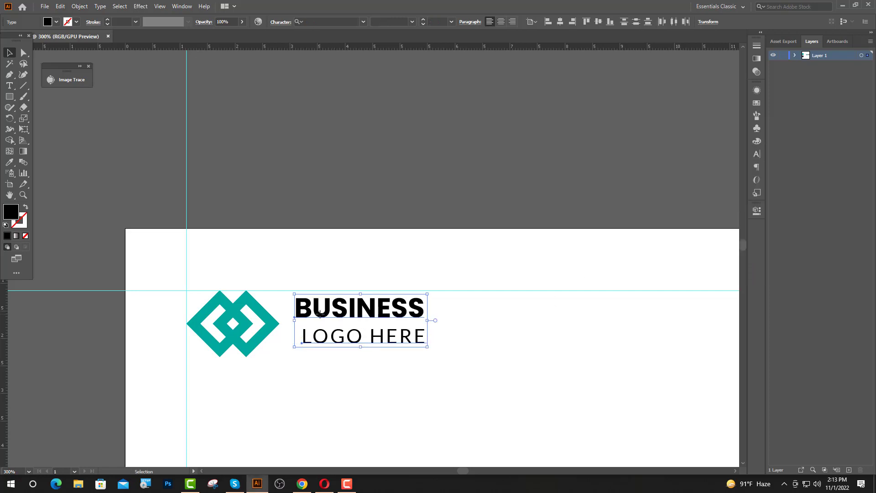
{"action": "left_click", "coordinate": [322, 315]}
{"action": "left_click", "coordinate": [552, 22]}
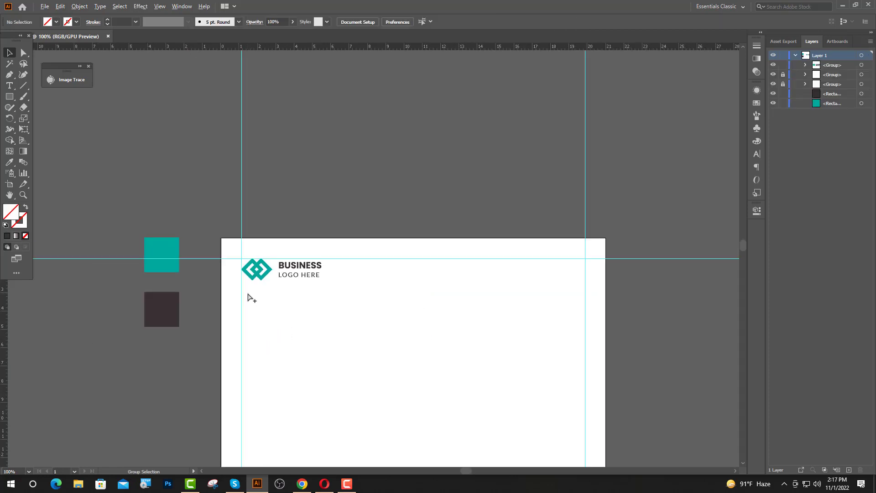
Draw a square of about 13.9 cm below the logo, its right edge snapped to the margin guide
{"action": "scroll", "coordinate": [439, 274], "scroll_direction": "down", "scroll_amount": 3}
{"action": "key", "text": "m"}
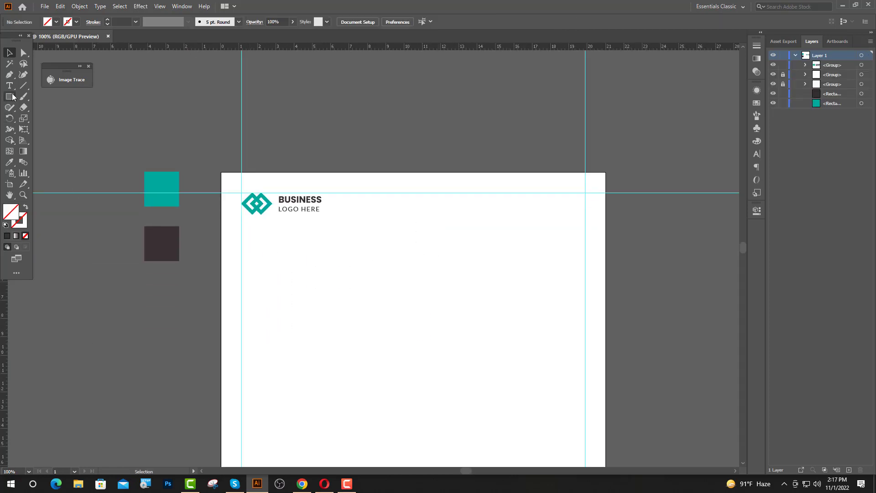
{"action": "left_click_drag", "start_coordinate": [383, 226], "coordinate": [597, 454]}
{"action": "key", "text": "v"}
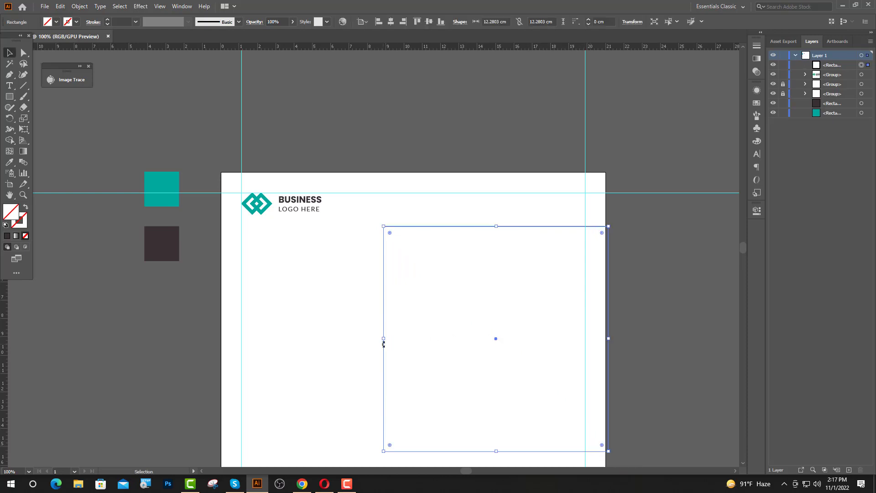
{"action": "left_click_drag", "start_coordinate": [384, 347], "coordinate": [355, 332]}
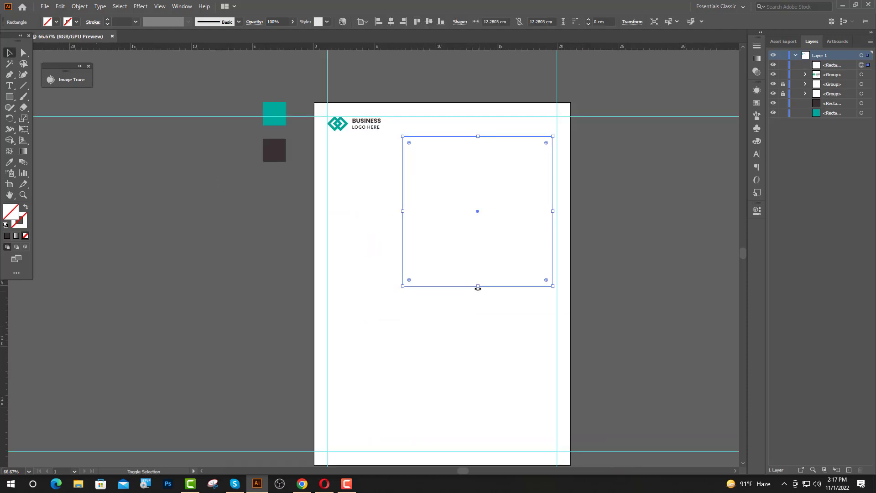
{"action": "left_click_drag", "start_coordinate": [477, 286], "coordinate": [478, 308]}
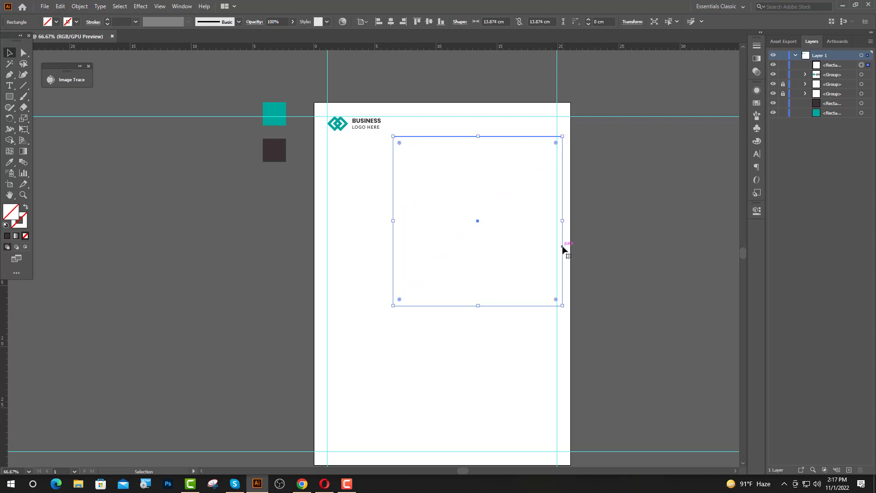
{"action": "left_click_drag", "start_coordinate": [562, 249], "coordinate": [557, 251]}
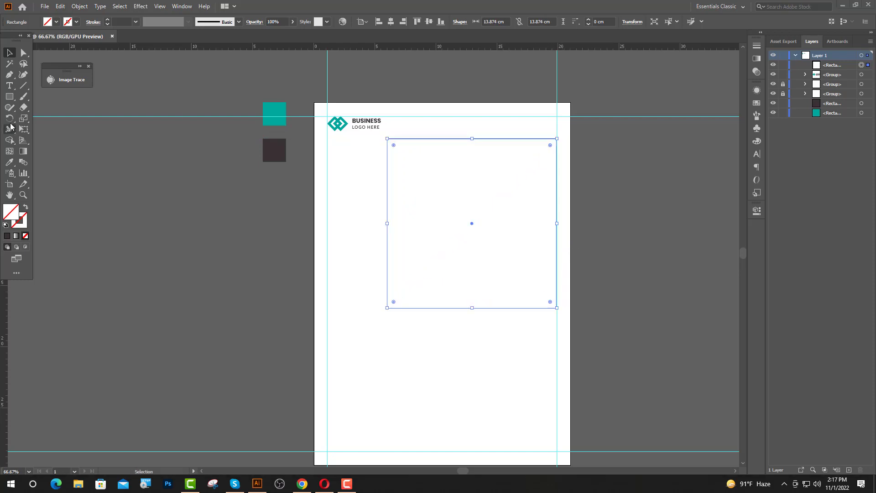
Fill the square with the sampled teal and enlarge it to about 14.4 cm
{"action": "left_click", "coordinate": [9, 162]}
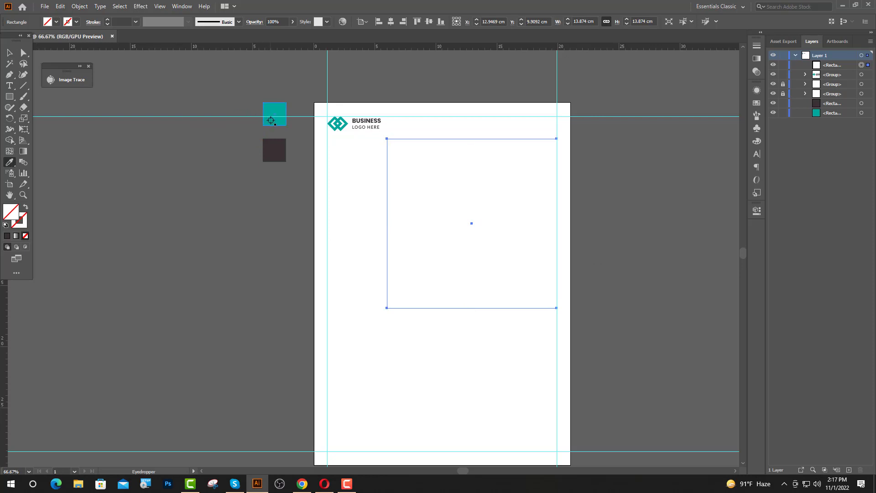
{"action": "left_click", "coordinate": [269, 118]}
{"action": "key", "text": "v"}
{"action": "left_click_drag", "start_coordinate": [386, 223], "coordinate": [375, 224]}
{"action": "left_click", "coordinate": [634, 237]}
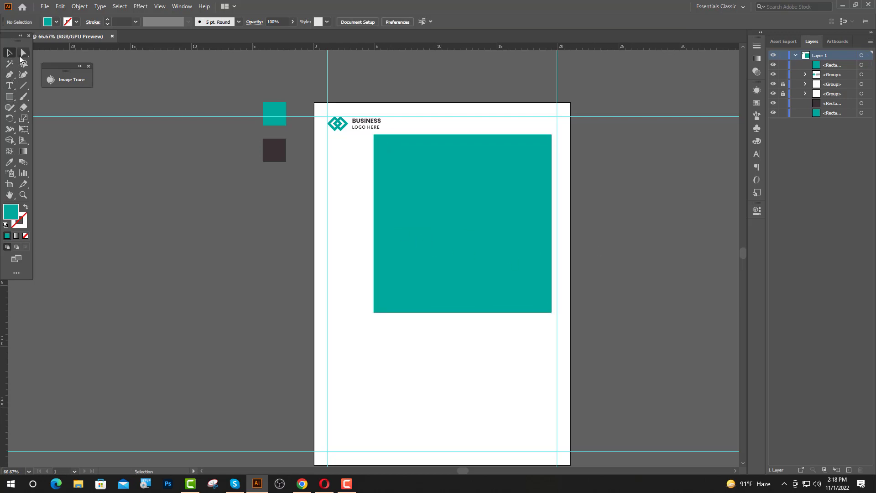
{"action": "left_click", "coordinate": [23, 54]}
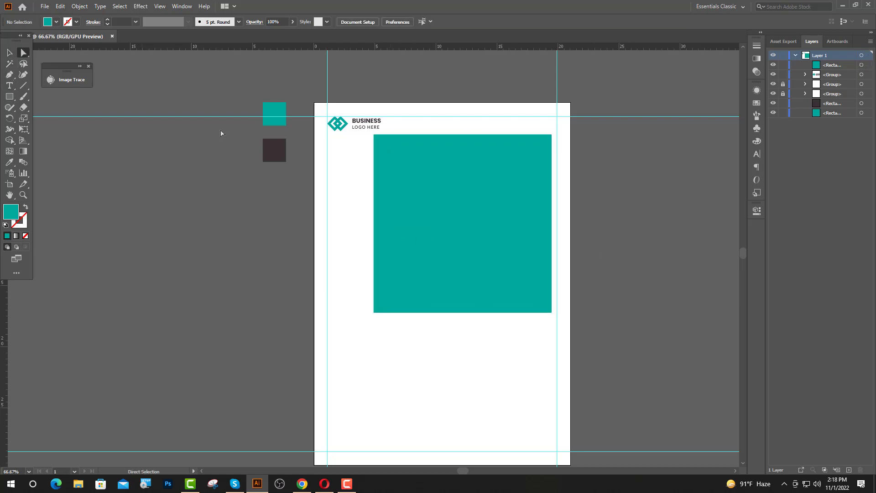
Round the top-left, bottom-left and bottom-right corners of the teal square to about 4.96 cm
{"action": "left_click", "coordinate": [375, 135]}
{"action": "left_click", "coordinate": [373, 313], "text": "shift"}
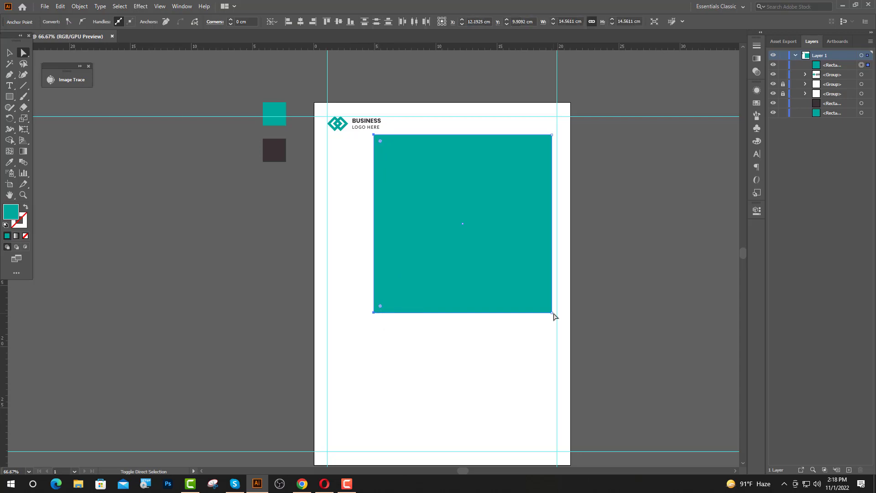
{"action": "left_click", "coordinate": [553, 313], "text": "shift"}
{"action": "left_click_drag", "start_coordinate": [546, 306], "coordinate": [554, 205]}
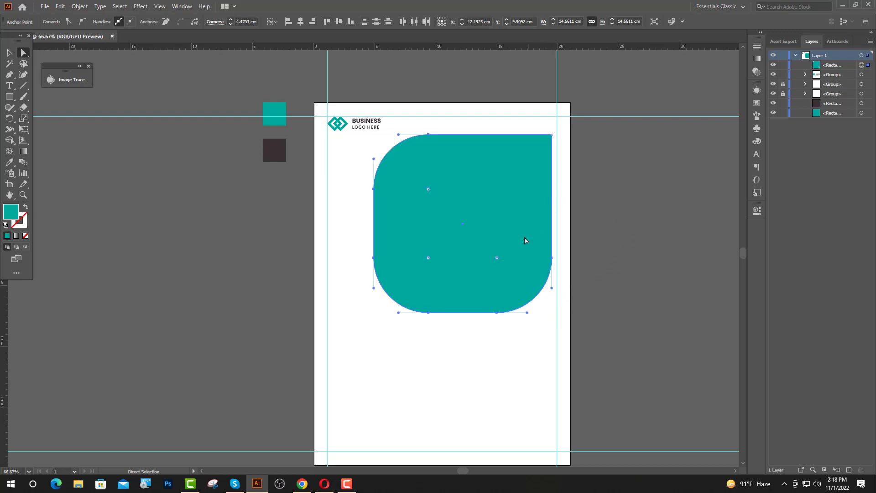
{"action": "left_click_drag", "start_coordinate": [497, 260], "coordinate": [493, 270]}
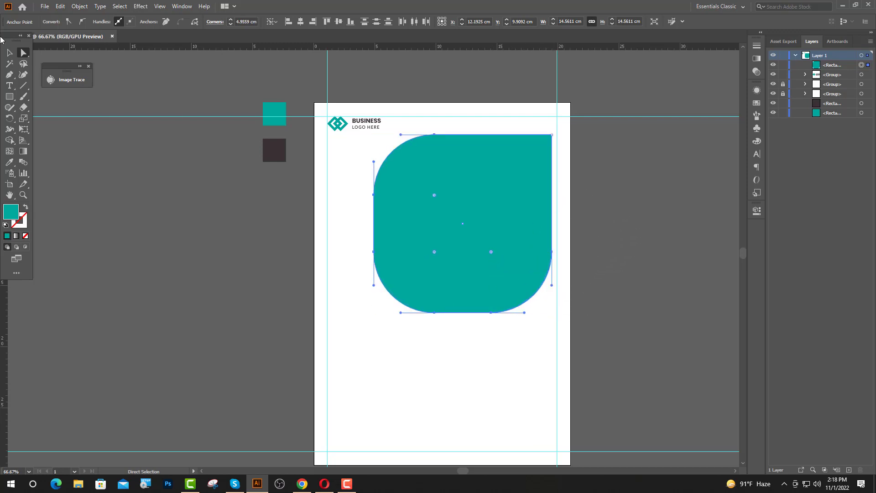
{"action": "left_click", "coordinate": [9, 52]}
{"action": "left_click", "coordinate": [423, 346]}
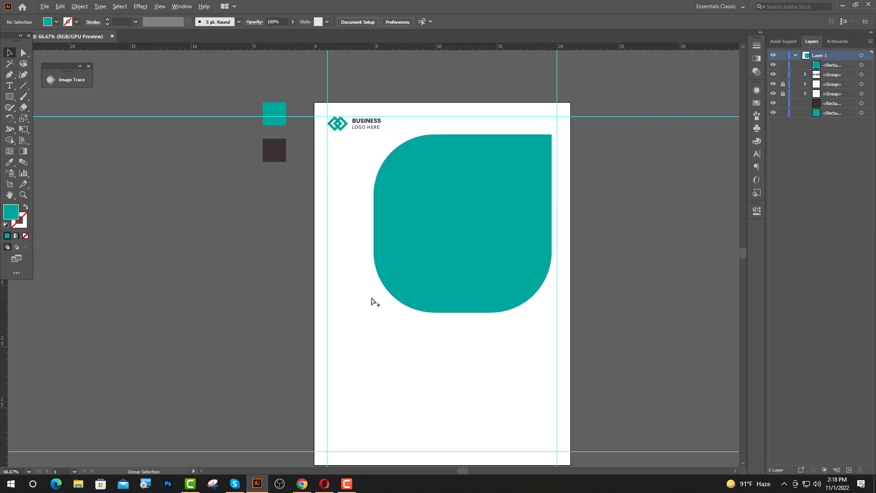
Paste a copy of the rounded teal shape in front and scale it up slightly
{"action": "scroll", "coordinate": [372, 299], "scroll_direction": "up", "scroll_amount": 1}
{"action": "scroll", "coordinate": [426, 331], "scroll_direction": "up", "scroll_amount": 2}
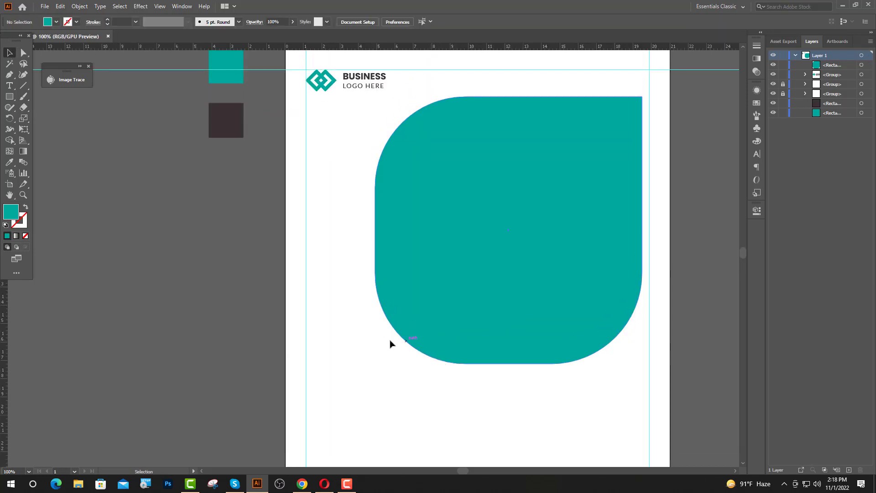
{"action": "key", "text": "a"}
{"action": "left_click", "coordinate": [450, 286]}
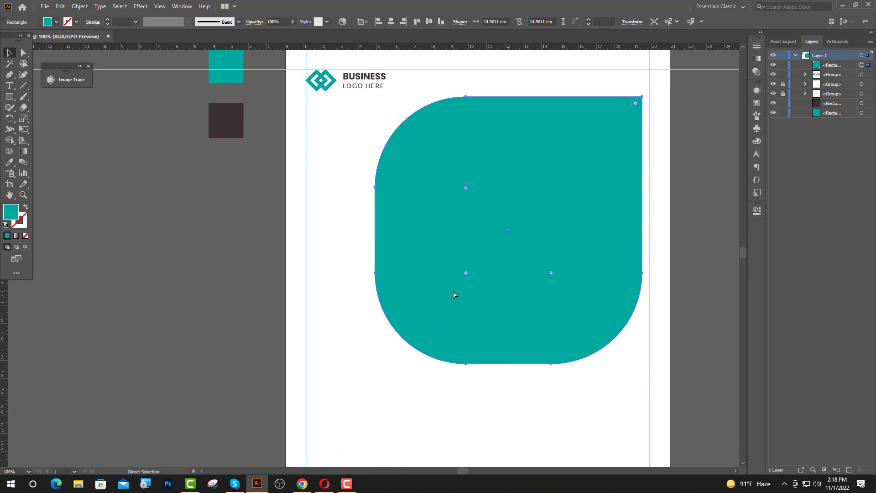
{"action": "key", "text": "ctrl+c"}
{"action": "key", "text": "ctrl+f"}
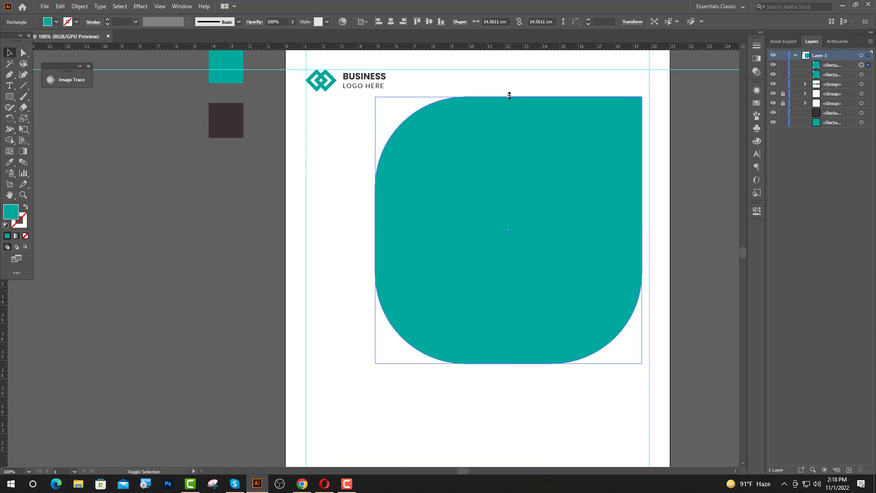
{"action": "left_click_drag", "start_coordinate": [509, 95], "coordinate": [510, 88]}
Turn the copy into a 2 pt dark outline with no fill
{"action": "left_click", "coordinate": [9, 162]}
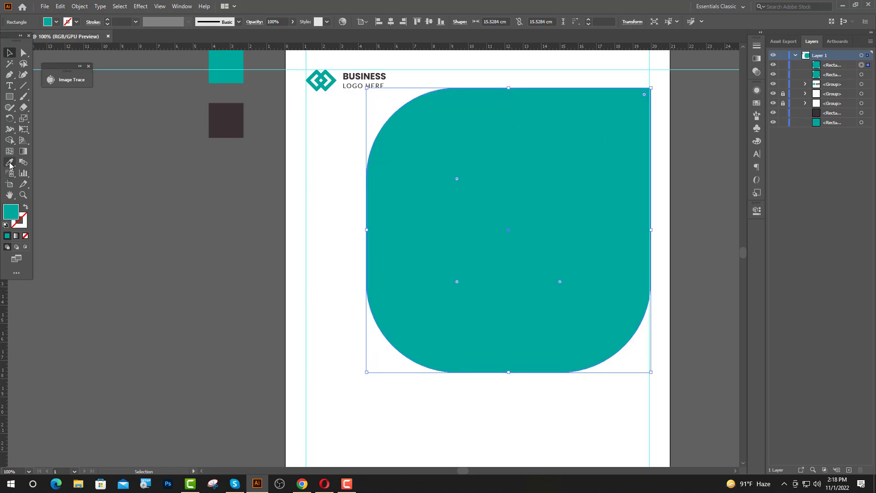
{"action": "left_click", "coordinate": [212, 127]}
{"action": "left_click", "coordinate": [9, 52]}
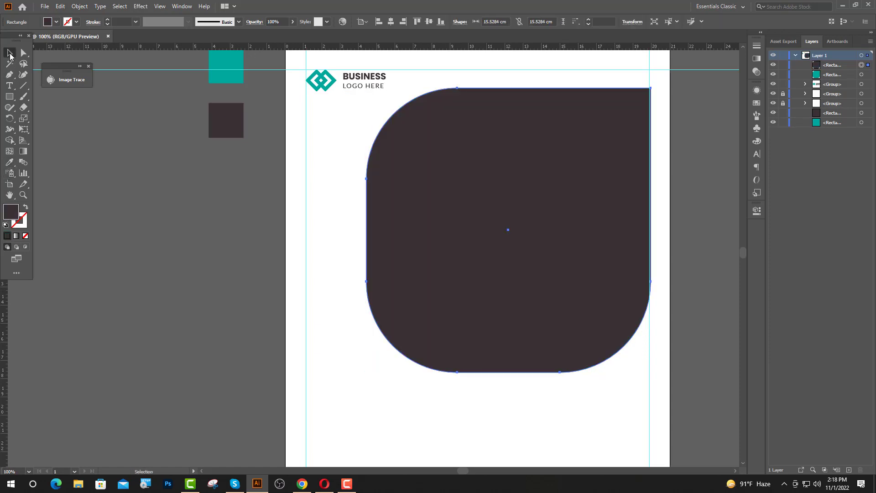
{"action": "left_click", "coordinate": [26, 207]}
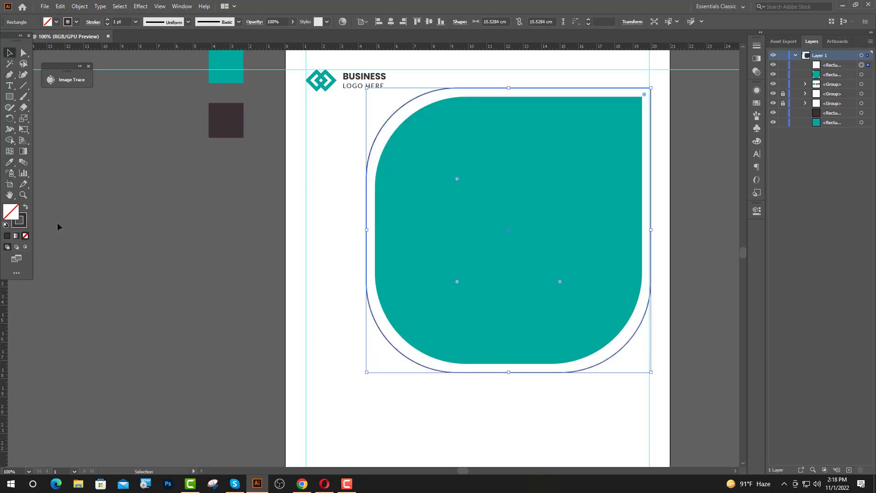
{"action": "left_click", "coordinate": [107, 20]}
{"action": "left_click", "coordinate": [143, 160]}
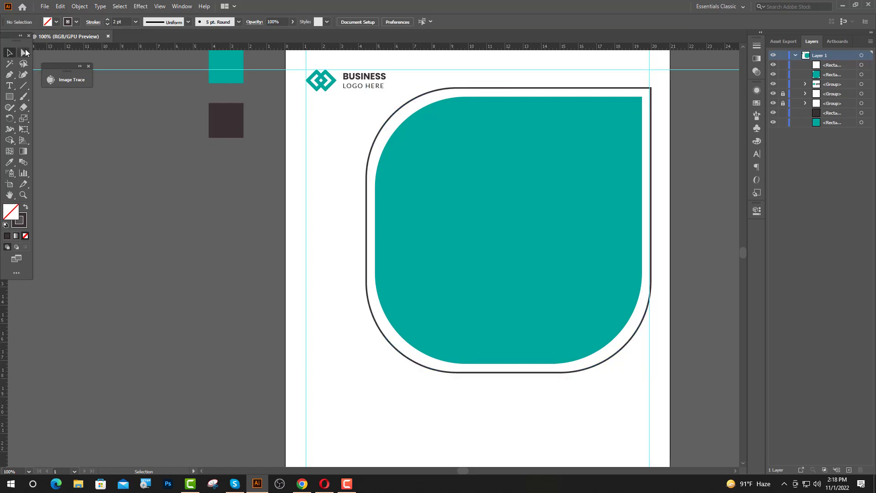
{"action": "left_click", "coordinate": [24, 52]}
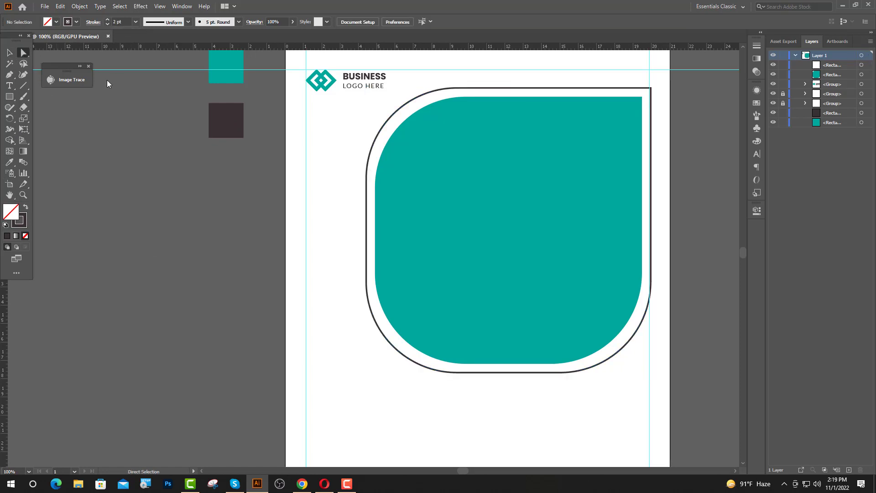
Delete the top-right, lower-left and bottom-tail parts of the dark outline, leaving two corner arcs
{"action": "left_click", "coordinate": [540, 88]}
{"action": "key", "text": "Delete"}
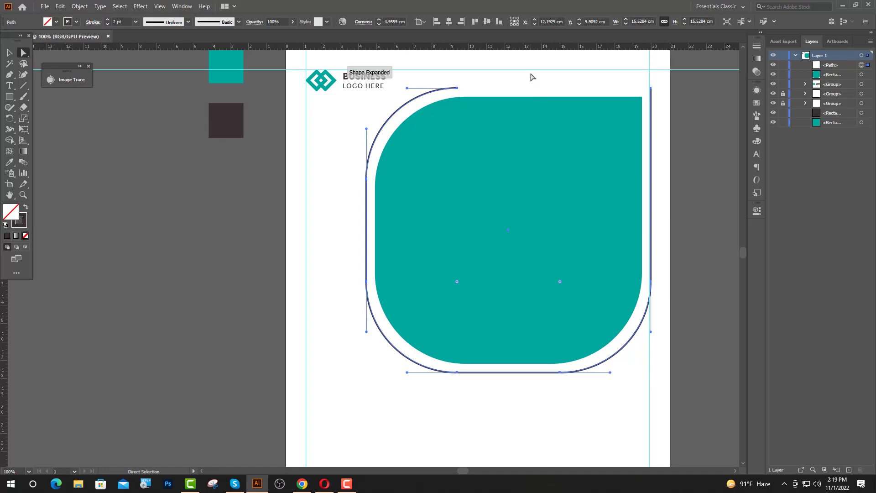
{"action": "left_click", "coordinate": [531, 77]}
{"action": "left_click_drag", "start_coordinate": [345, 206], "coordinate": [369, 315]}
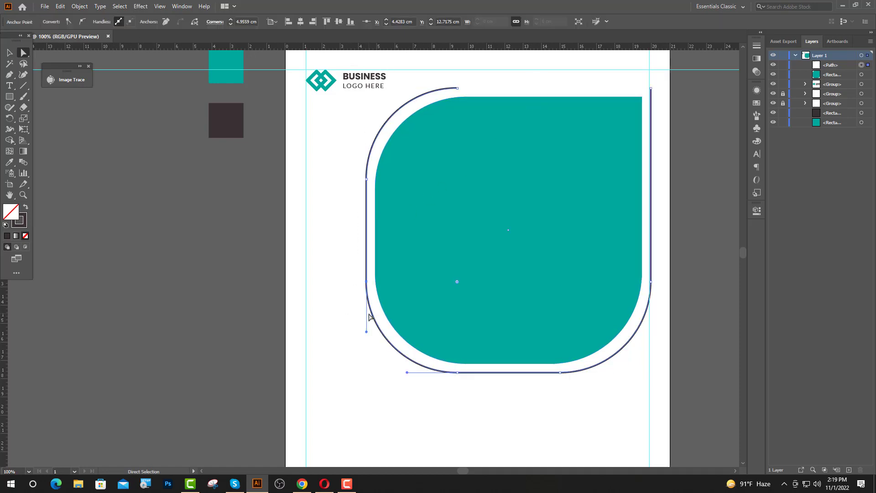
{"action": "key", "text": "Delete"}
{"action": "left_click", "coordinate": [495, 408]}
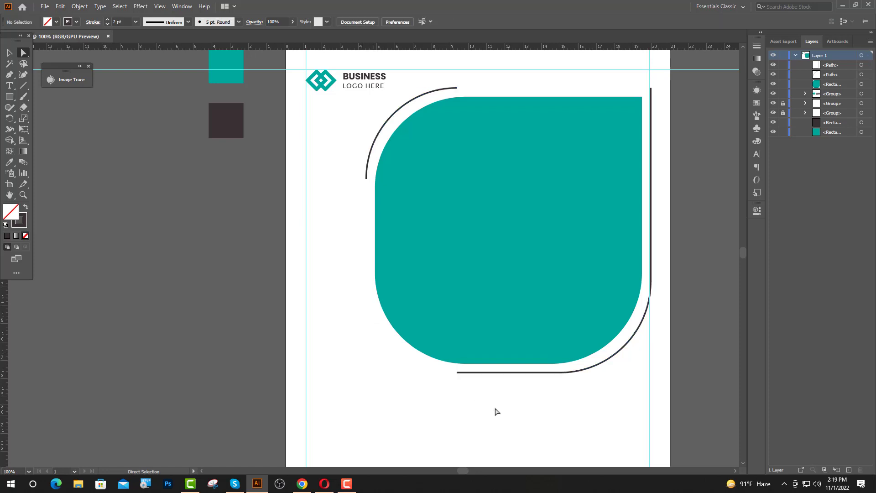
{"action": "left_click_drag", "start_coordinate": [443, 367], "coordinate": [476, 389]}
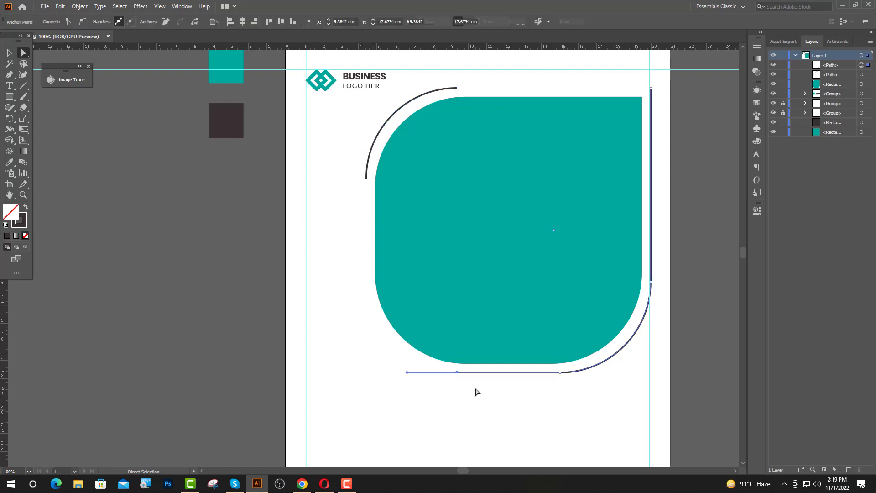
{"action": "key", "text": "Delete"}
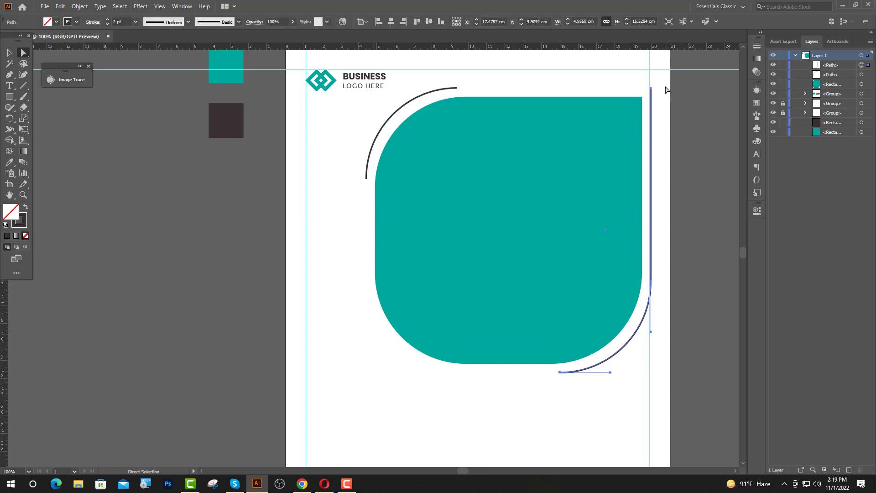
{"action": "left_click", "coordinate": [664, 93]}
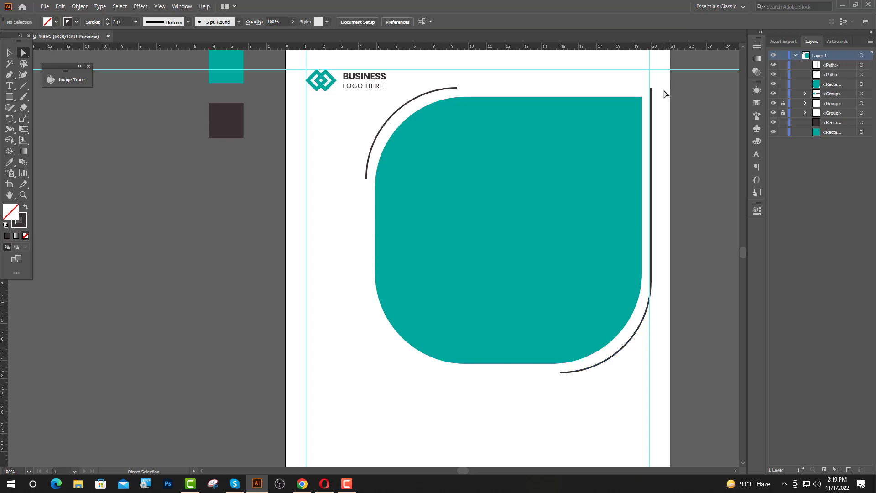
{"action": "left_click", "coordinate": [651, 117]}
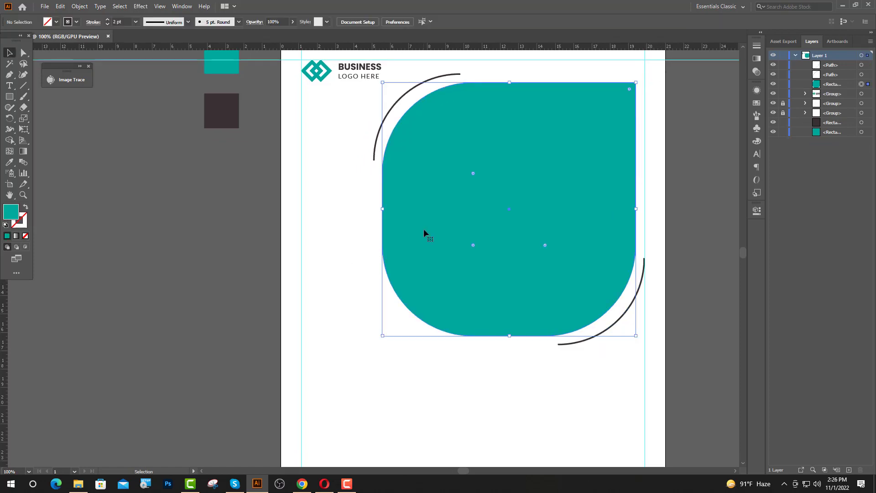
{"action": "left_click", "coordinate": [325, 300]}
Drag Image 1 from the Flyer design > 30 > Images folder onto the artboard
{"action": "left_click", "coordinate": [406, 270]}
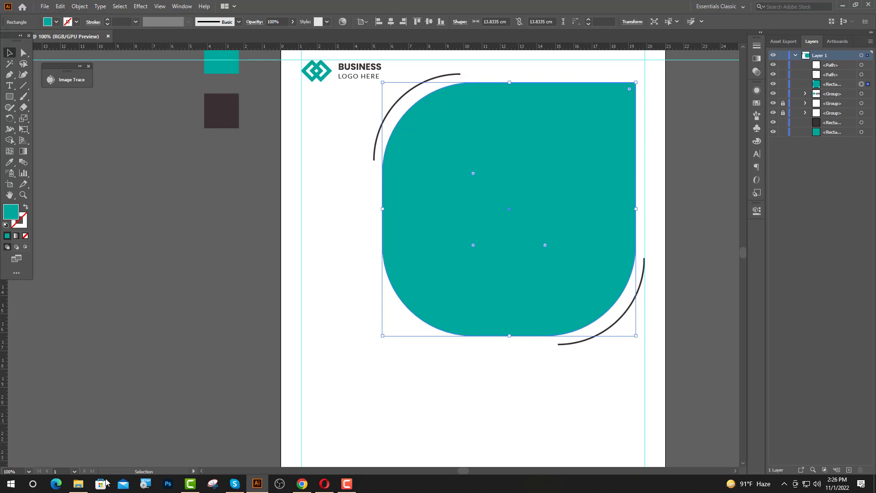
{"action": "left_click", "coordinate": [78, 483]}
{"action": "double_click", "coordinate": [121, 62]}
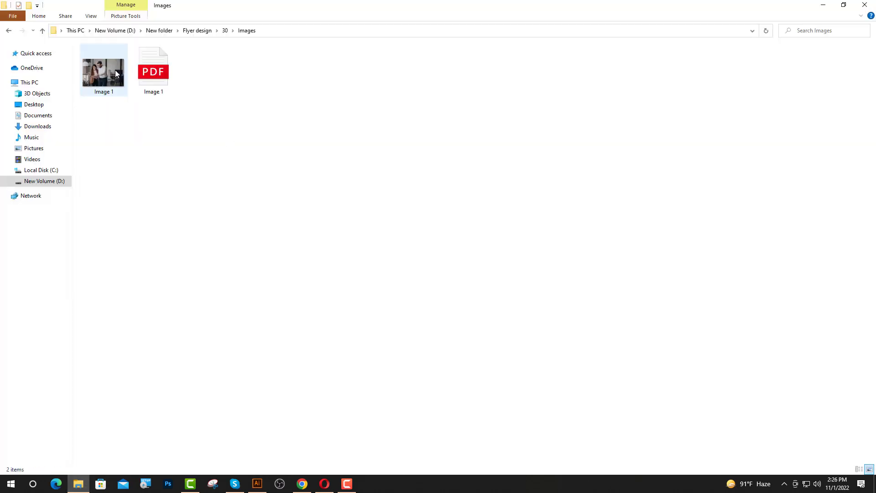
{"action": "left_click_drag", "start_coordinate": [105, 76], "coordinate": [333, 215]}
{"action": "scroll", "coordinate": [192, 247], "scroll_direction": "down", "scroll_amount": 1}
Scale the Image 1 photo down and position it over the teal rounded shape
{"action": "scroll", "coordinate": [344, 196], "scroll_direction": "up", "scroll_amount": 1}
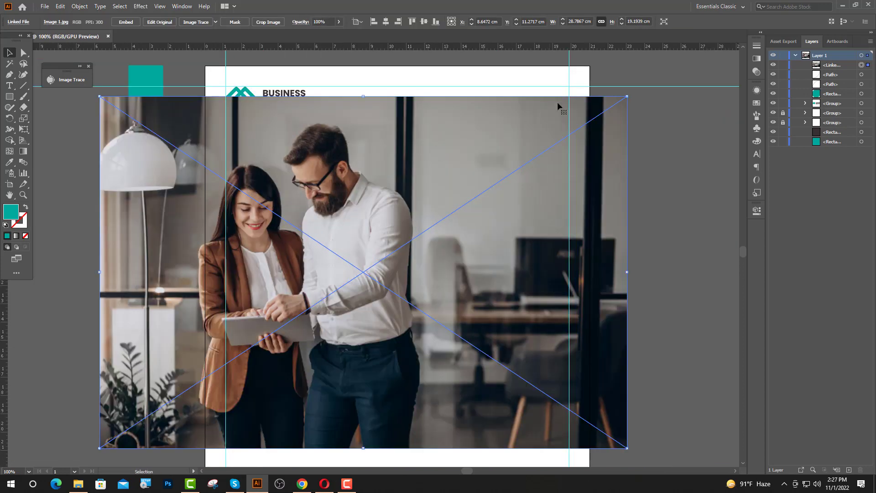
{"action": "left_click_drag", "start_coordinate": [632, 98], "coordinate": [576, 130]}
{"action": "left_click_drag", "start_coordinate": [444, 262], "coordinate": [468, 232]}
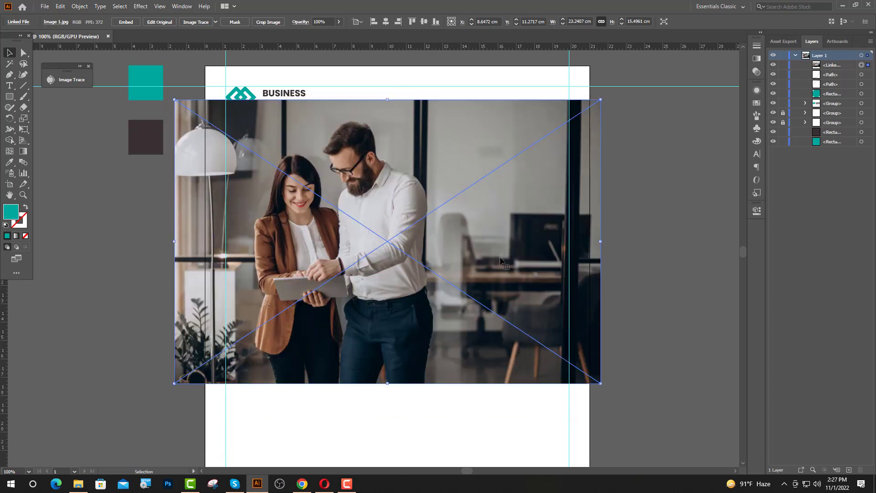
{"action": "left_click_drag", "start_coordinate": [600, 101], "coordinate": [610, 108]}
{"action": "left_click_drag", "start_coordinate": [480, 317], "coordinate": [501, 318]}
{"action": "left_click", "coordinate": [664, 287]}
Move the photo beneath the rounded shape in Layers and clip it with Make Clipping Mask
{"action": "scroll", "coordinate": [665, 286], "scroll_direction": "up", "scroll_amount": 2}
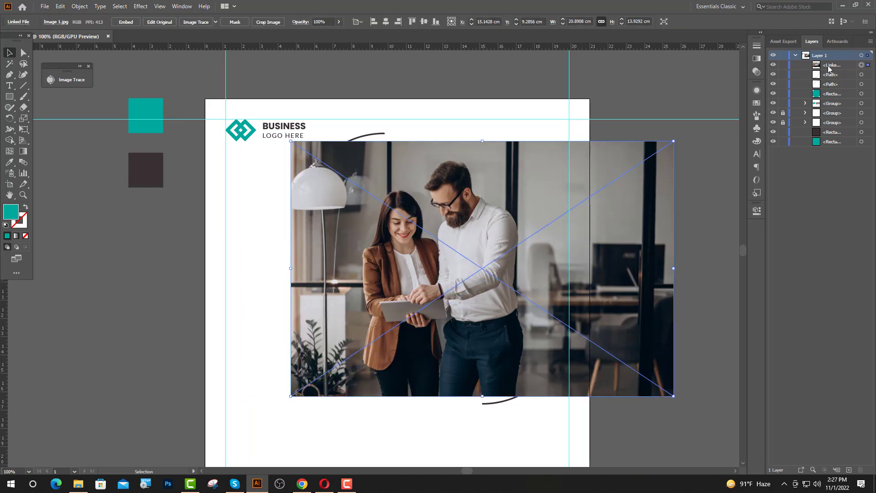
{"action": "left_click_drag", "start_coordinate": [828, 68], "coordinate": [828, 97]}
{"action": "scroll", "coordinate": [612, 133], "scroll_direction": "down", "scroll_amount": 3}
{"action": "scroll", "coordinate": [612, 134], "scroll_direction": "left", "scroll_amount": 2}
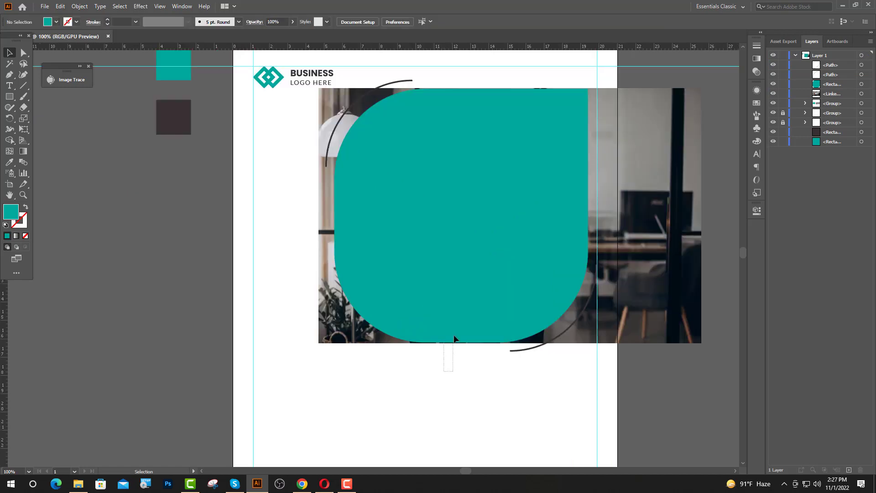
{"action": "left_click", "coordinate": [454, 325], "text": "shift"}
{"action": "right_click", "coordinate": [454, 325]}
{"action": "left_click", "coordinate": [487, 257]}
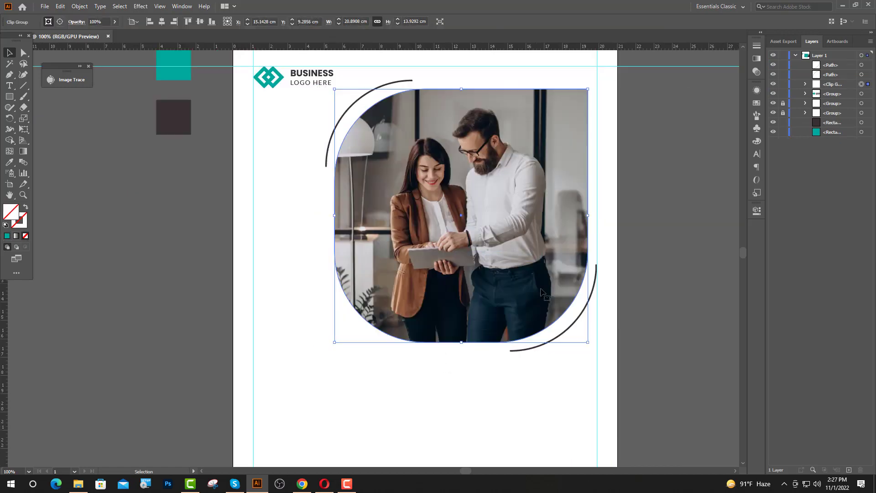
{"action": "left_click", "coordinate": [674, 271]}
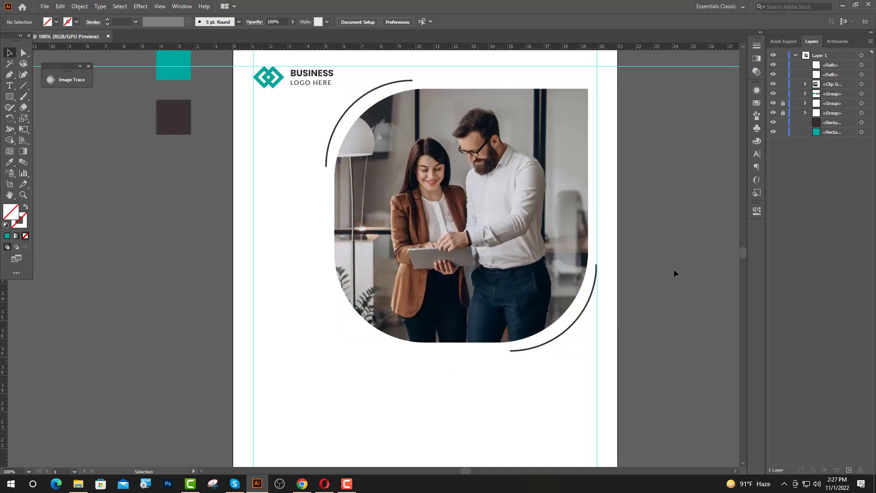
Pull a copy of the rounded clipping shape out of the clip group and fill it white
{"action": "left_click", "coordinate": [805, 84]}
{"action": "left_click", "coordinate": [861, 93]}
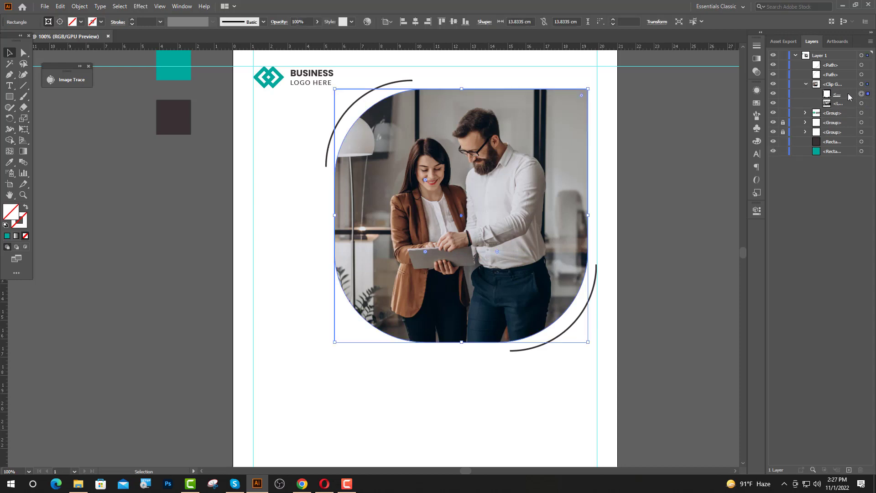
{"action": "left_click_drag", "start_coordinate": [844, 94], "coordinate": [843, 80]}
{"action": "left_click", "coordinate": [56, 22]}
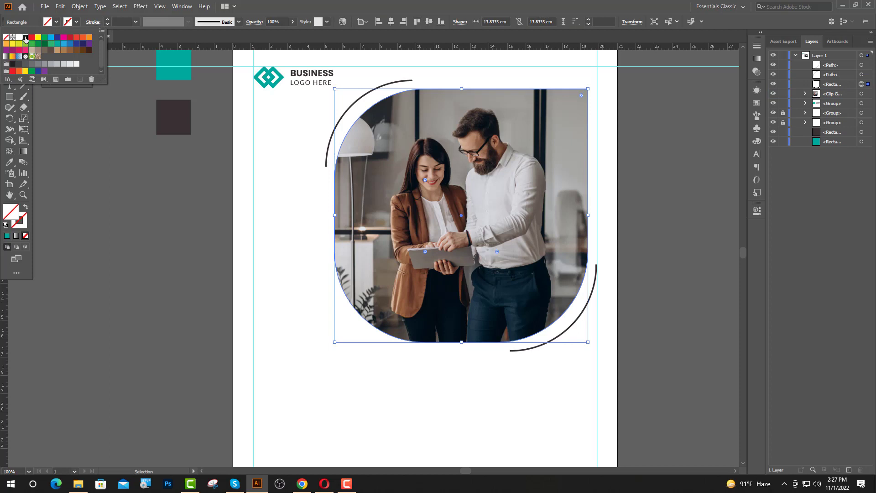
{"action": "left_click", "coordinate": [25, 38]}
{"action": "left_click", "coordinate": [18, 37]}
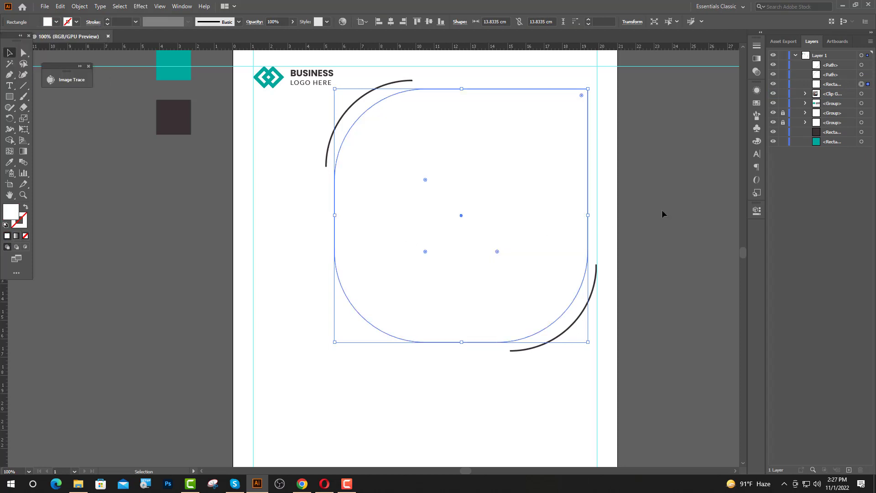
Set the white overlay's blend mode to Hue so the photo turns black and white
{"action": "left_click", "coordinate": [757, 211]}
{"action": "key", "text": "a"}
{"action": "left_click", "coordinate": [659, 235]}
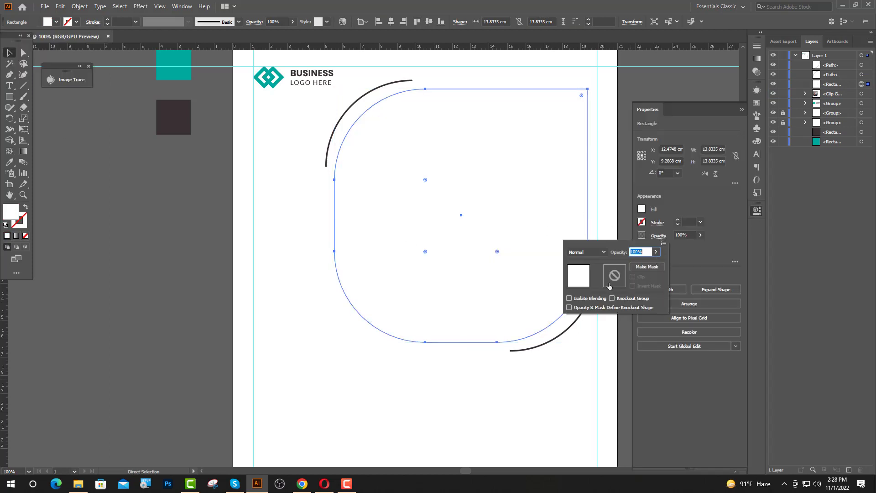
{"action": "left_click", "coordinate": [607, 254]}
{"action": "left_click", "coordinate": [587, 388]}
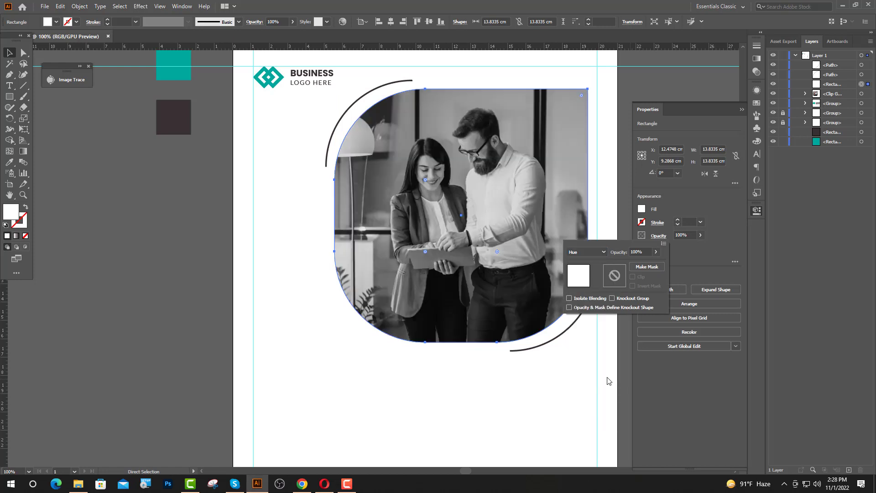
{"action": "key", "text": "v"}
{"action": "left_click", "coordinate": [624, 198]}
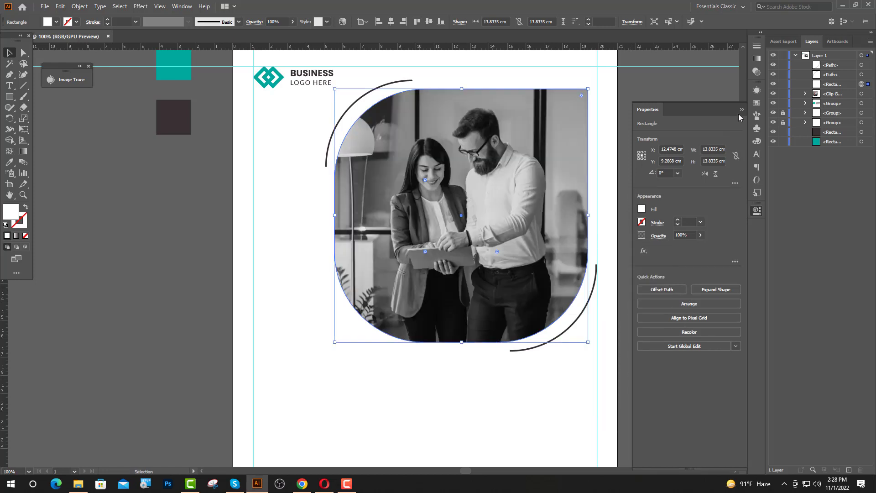
{"action": "left_click", "coordinate": [742, 110]}
{"action": "left_click", "coordinate": [695, 115]}
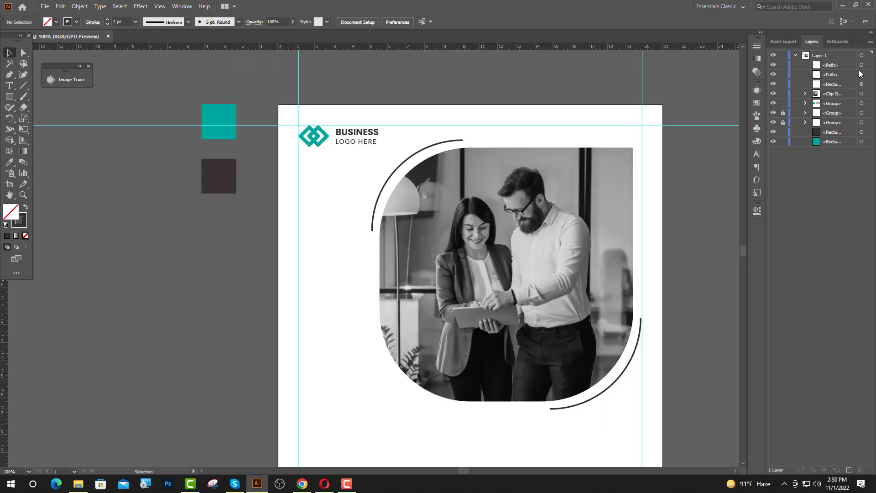
Group the two arcs, the white overlay and the clipped photo with Ctrl+G
{"action": "left_click", "coordinate": [862, 66]}
{"action": "left_click", "coordinate": [861, 75], "text": "shift"}
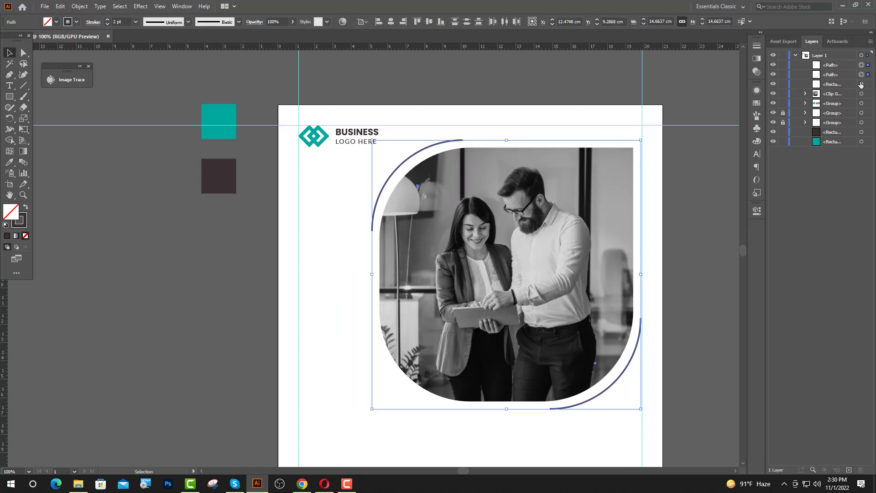
{"action": "left_click", "coordinate": [861, 84], "text": "shift"}
{"action": "left_click", "coordinate": [861, 94], "text": "shift"}
{"action": "key", "text": "ctrl+g"}
{"action": "left_click", "coordinate": [663, 225]}
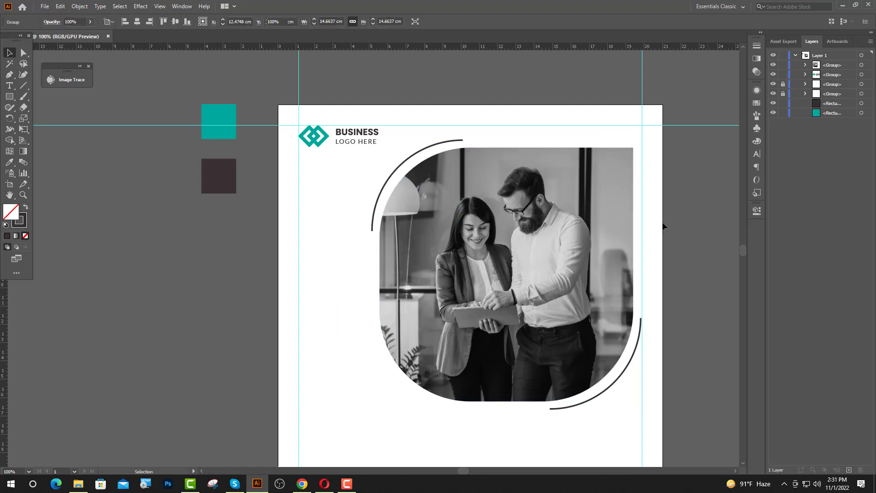
Draw a square at the photo's lower left, aligned with the left guide
{"action": "left_click", "coordinate": [8, 99]}
{"action": "left_click_drag", "start_coordinate": [307, 304], "coordinate": [420, 417]}
{"action": "left_click", "coordinate": [9, 53]}
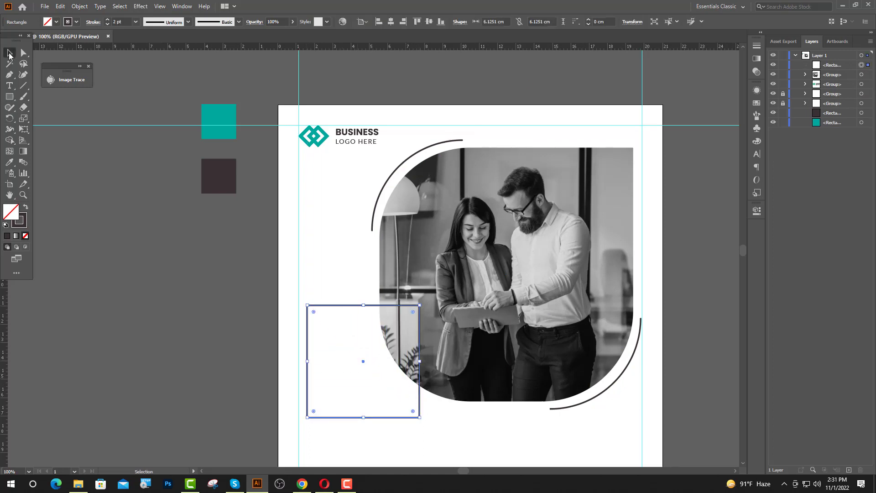
{"action": "left_click_drag", "start_coordinate": [364, 304], "coordinate": [359, 255]}
{"action": "left_click", "coordinate": [373, 266]}
Fill the square with the teal swatch colour and enlarge it to about 9.49 cm
{"action": "left_click", "coordinate": [346, 258]}
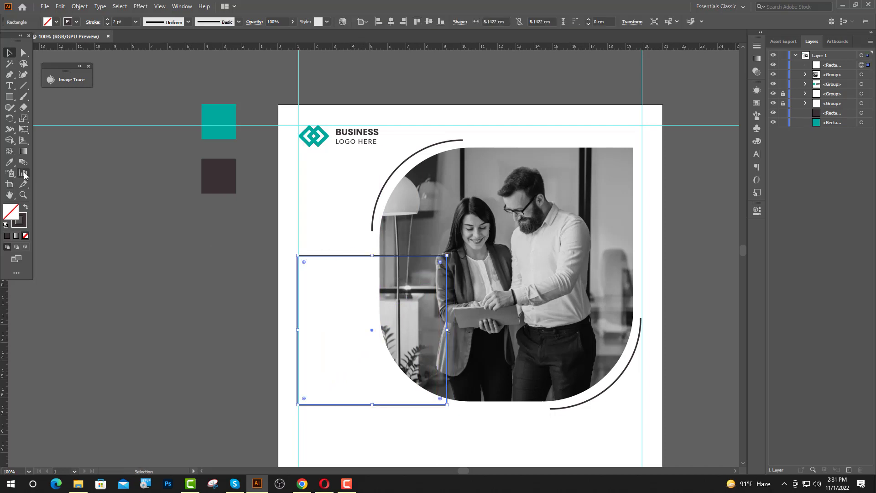
{"action": "left_click", "coordinate": [9, 162]}
{"action": "left_click", "coordinate": [218, 137]}
{"action": "key", "text": "v"}
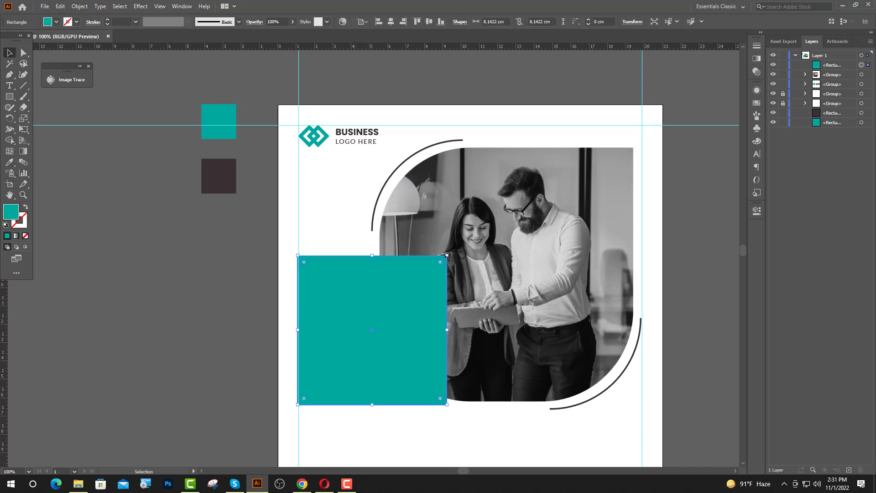
{"action": "left_click_drag", "start_coordinate": [448, 256], "coordinate": [480, 230]}
{"action": "left_click", "coordinate": [219, 339]}
{"action": "left_click_drag", "start_coordinate": [400, 358], "coordinate": [340, 373]}
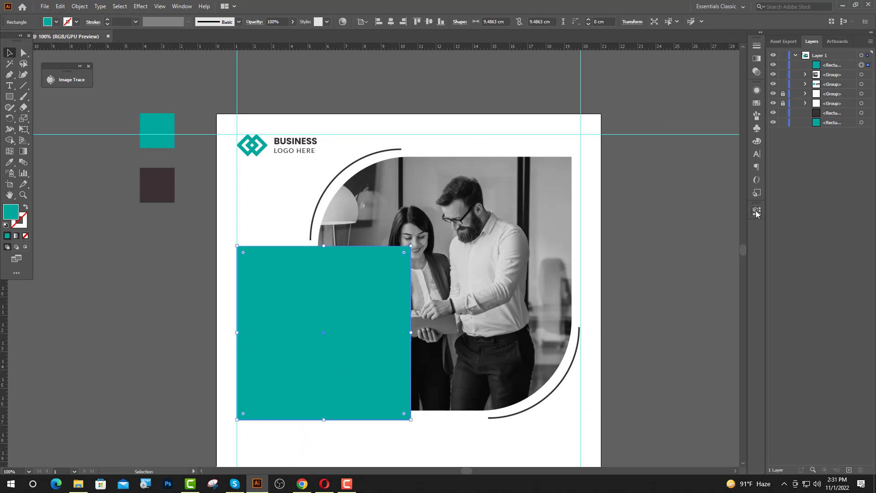
Set the teal square's opacity to 80%
{"action": "left_click", "coordinate": [756, 211]}
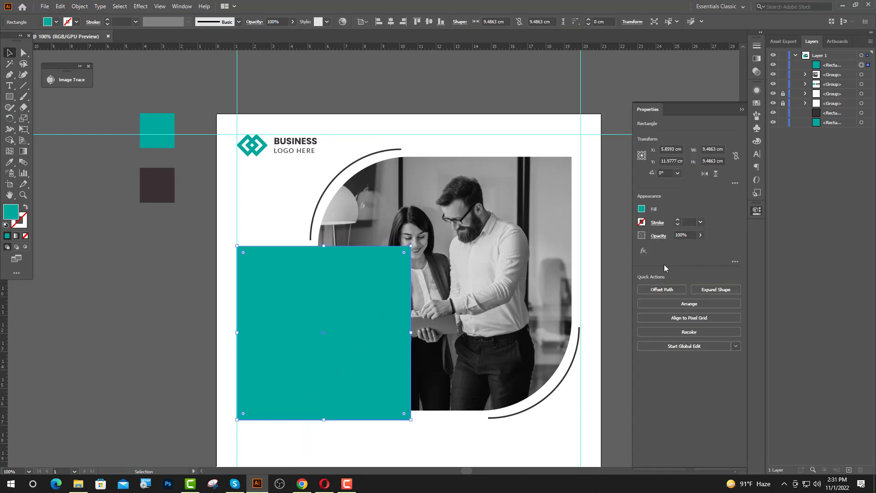
{"action": "left_click", "coordinate": [681, 235]}
{"action": "type", "text": "80"}
{"action": "key", "text": "Return"}
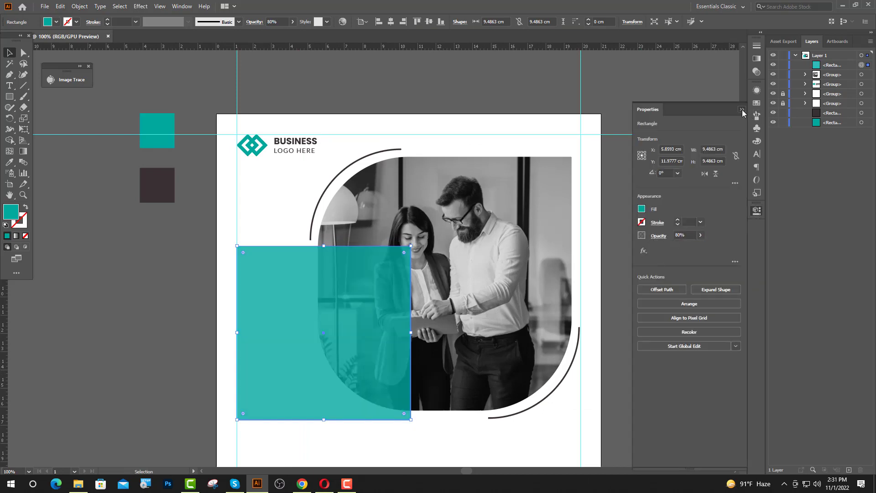
Round the top-right, bottom-right and bottom-left corners of the teal square to about 3 cm
{"action": "left_click", "coordinate": [742, 109]}
{"action": "left_click", "coordinate": [720, 132]}
{"action": "left_click", "coordinate": [23, 52]}
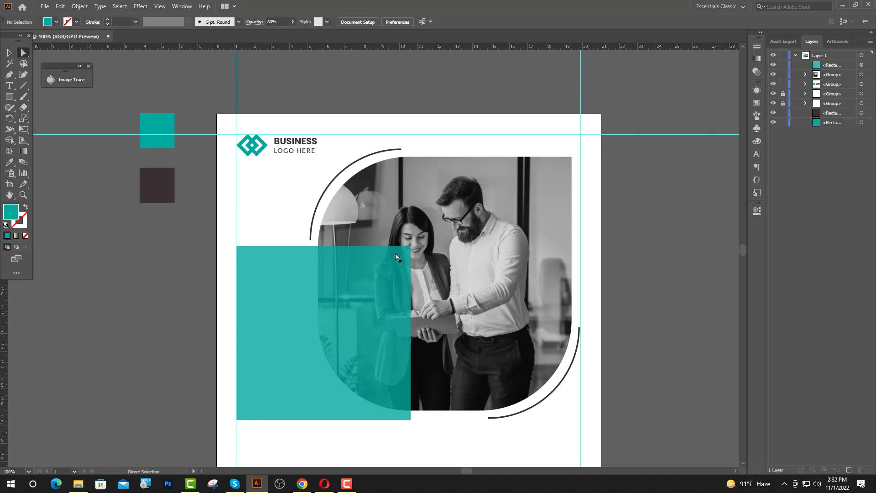
{"action": "left_click", "coordinate": [410, 247]}
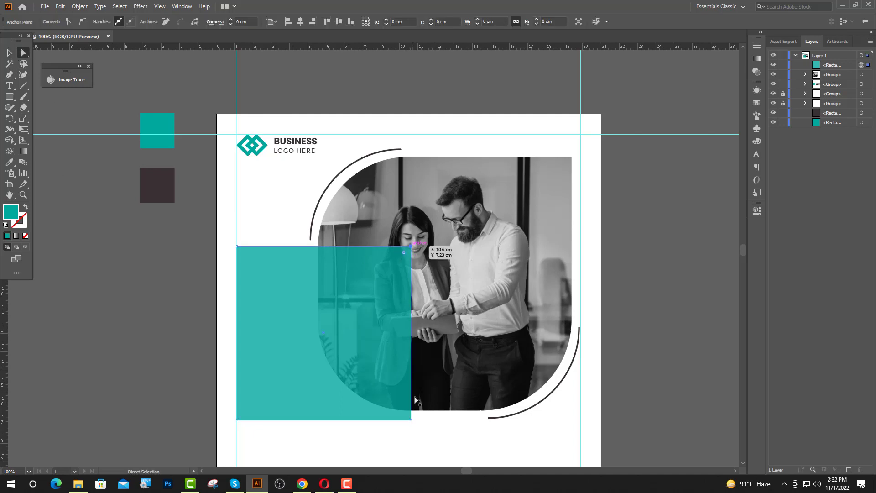
{"action": "left_click", "coordinate": [411, 420], "text": "shift"}
{"action": "left_click", "coordinate": [238, 419], "text": "shift"}
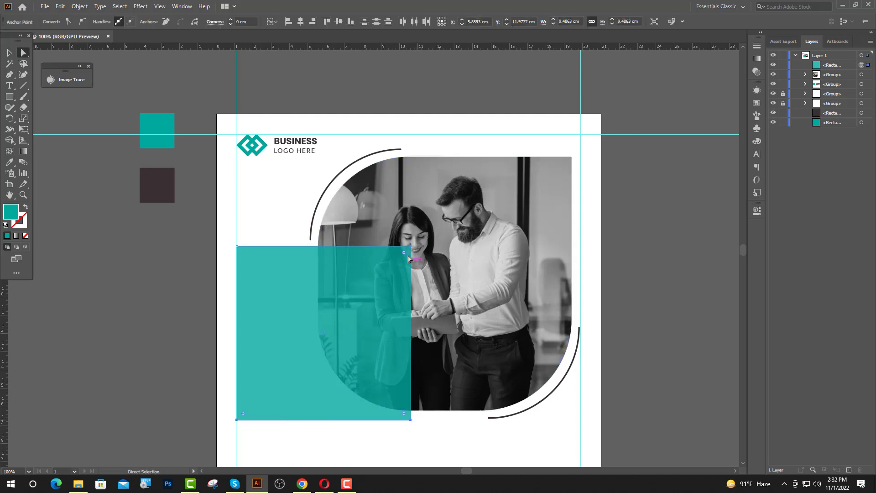
{"action": "left_click_drag", "start_coordinate": [403, 254], "coordinate": [345, 279]}
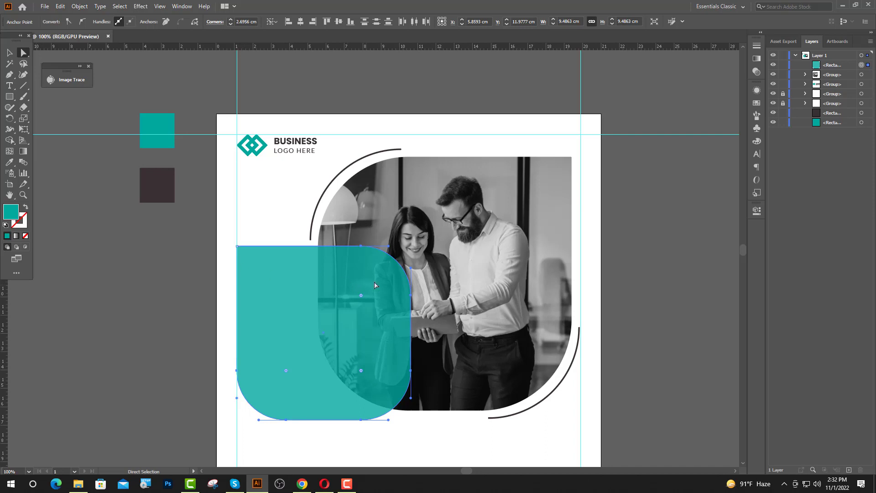
{"action": "left_click_drag", "start_coordinate": [359, 296], "coordinate": [351, 301]}
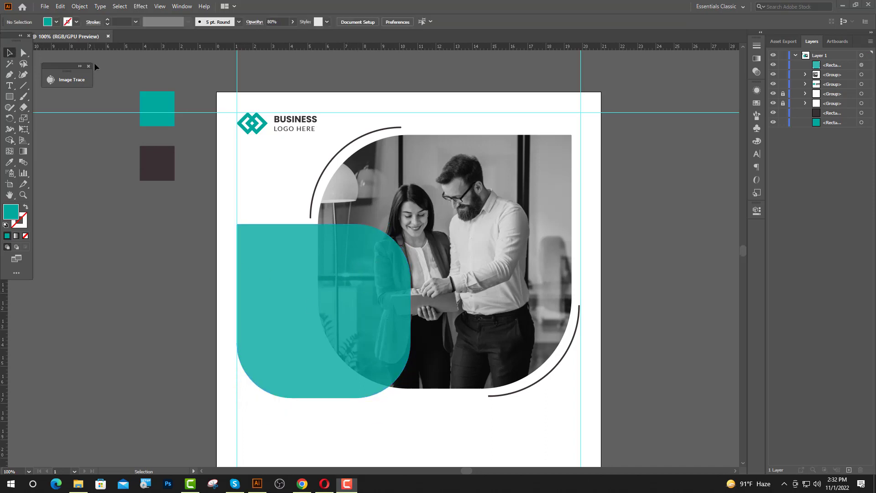
{"action": "left_click", "coordinate": [9, 85]}
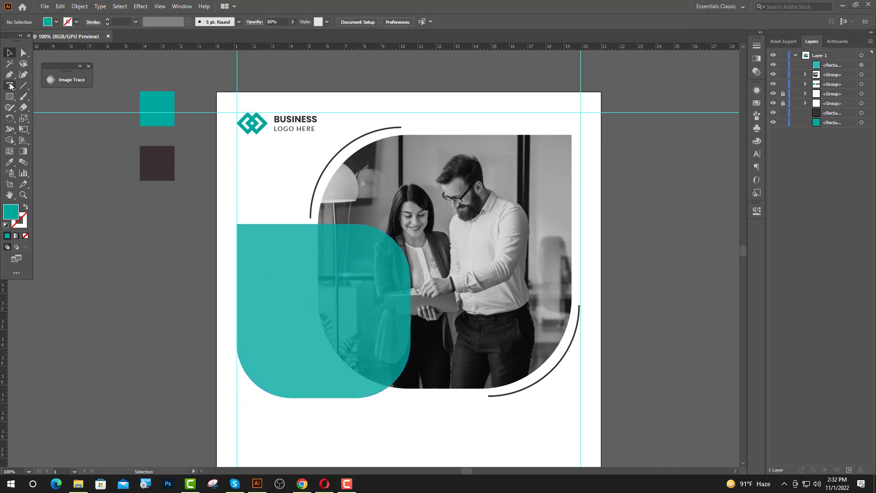
Start a text line on the teal shape with letter tracking set to 0
{"action": "left_click", "coordinate": [249, 256]}
{"action": "left_click", "coordinate": [757, 154]}
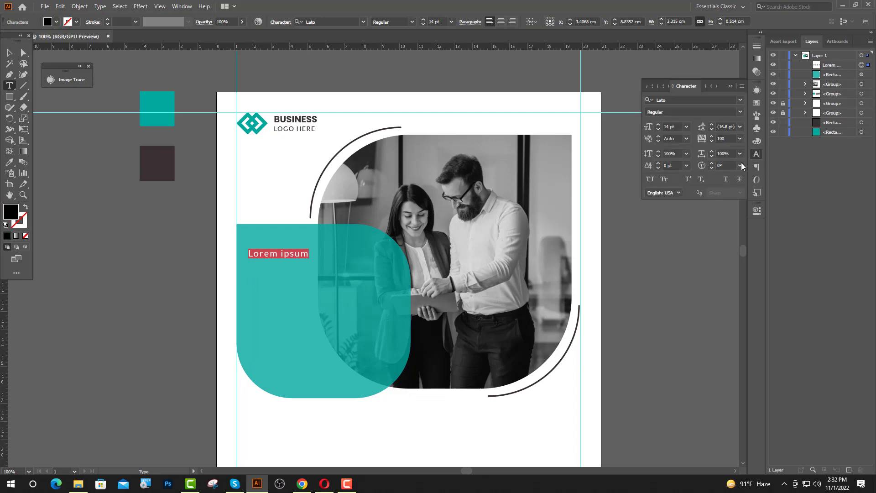
{"action": "left_click", "coordinate": [740, 139]}
{"action": "left_click", "coordinate": [753, 211]}
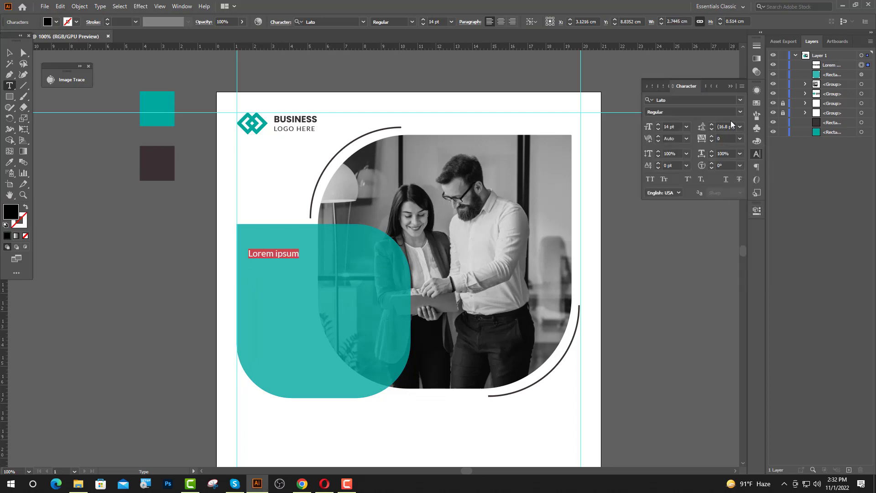
{"action": "left_click", "coordinate": [730, 87]}
Type the 35 pt headline WE CAN / PROVIDE YOU / FINEST IDEA and select its last two lines
{"action": "left_click", "coordinate": [429, 22]}
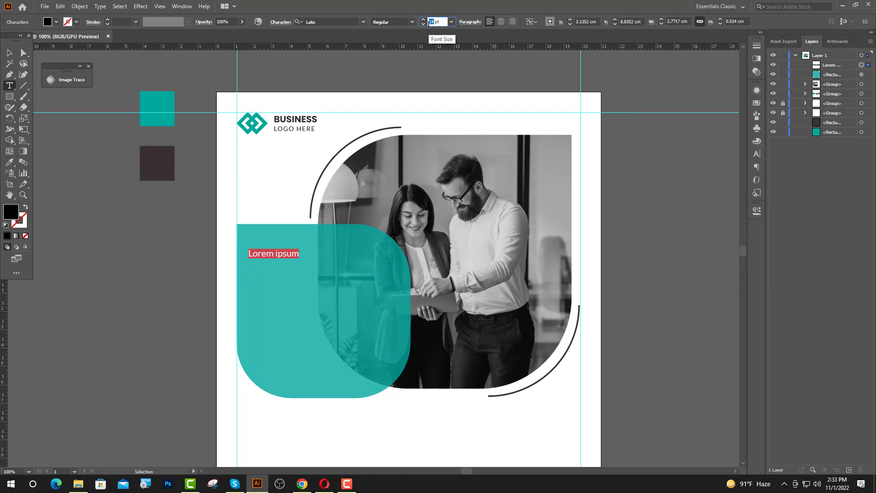
{"action": "key", "text": "Return"}
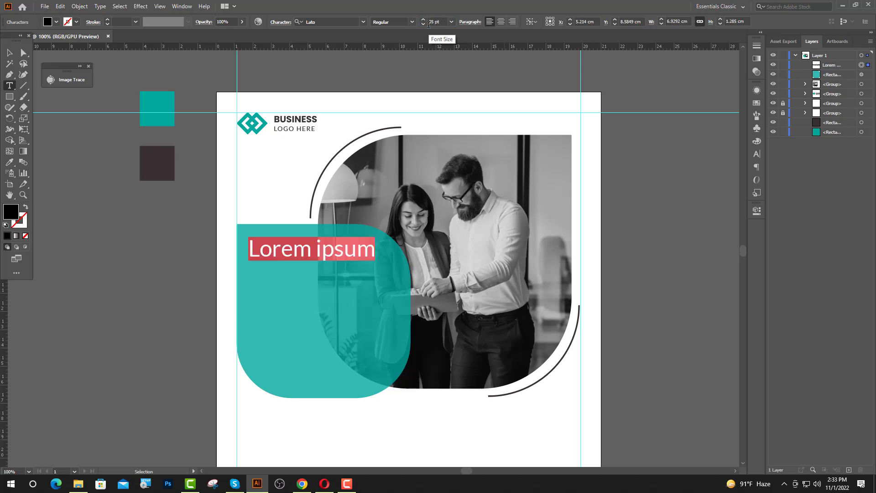
{"action": "type", "text": "WE"}
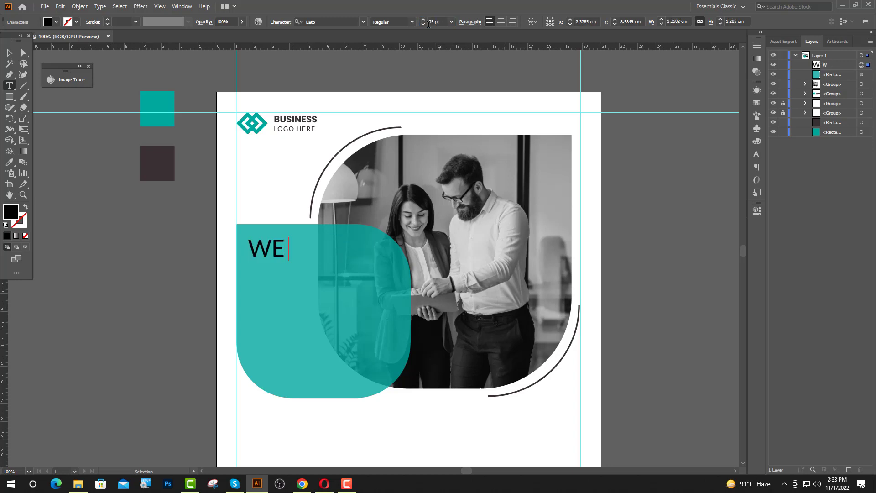
{"action": "type", "text": " CAN P"}
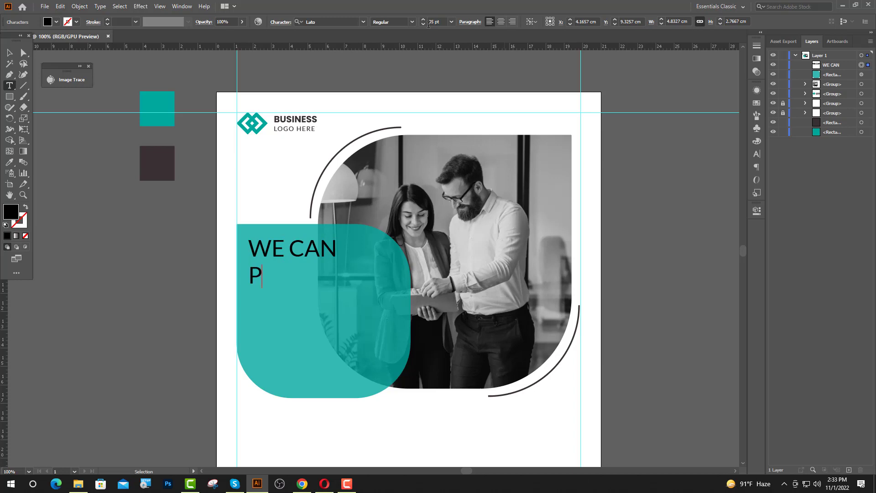
{"action": "type", "text": "ROVIDE YOU "}
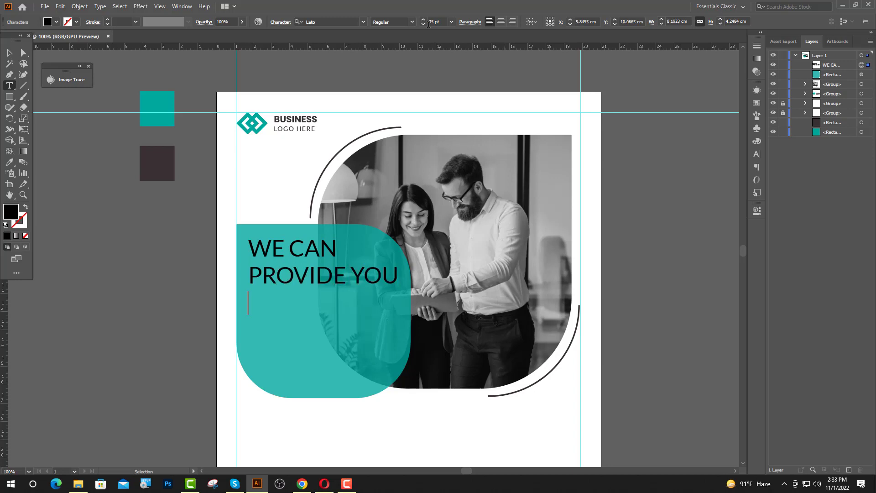
{"action": "type", "text": "FINES"}
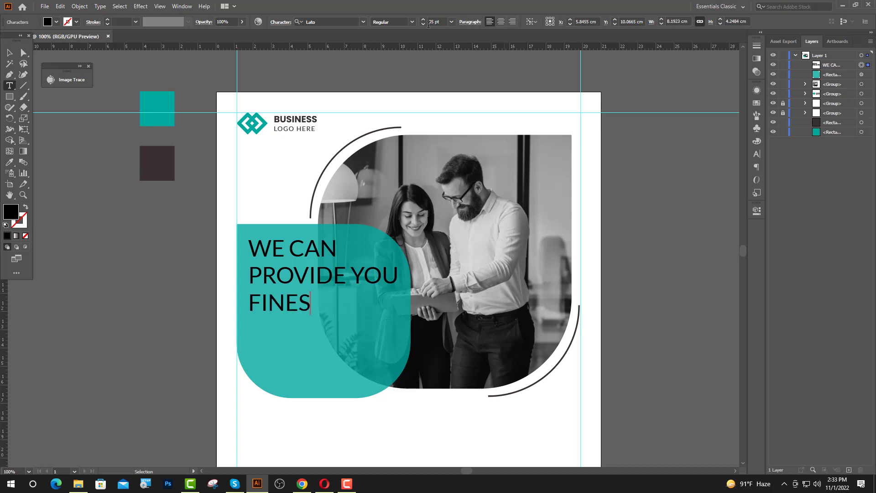
{"action": "type", "text": "T IDEA"}
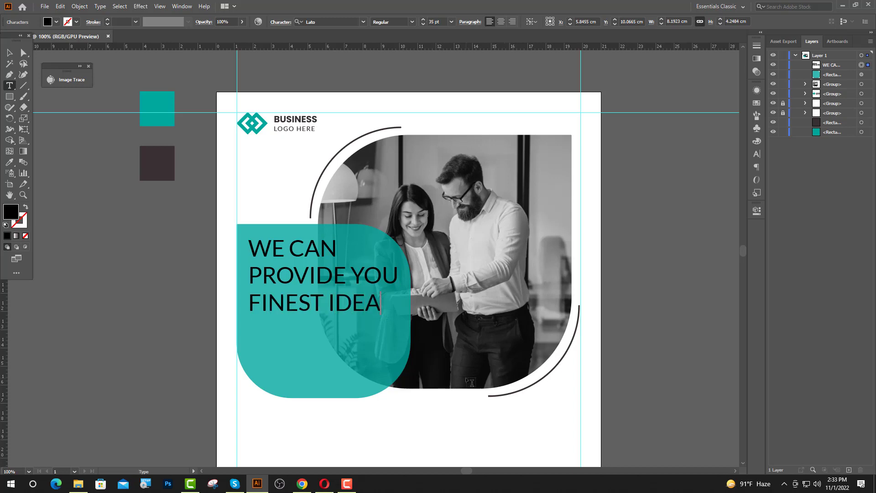
{"action": "left_click_drag", "start_coordinate": [376, 303], "coordinate": [246, 278]}
{"action": "left_click", "coordinate": [9, 162]}
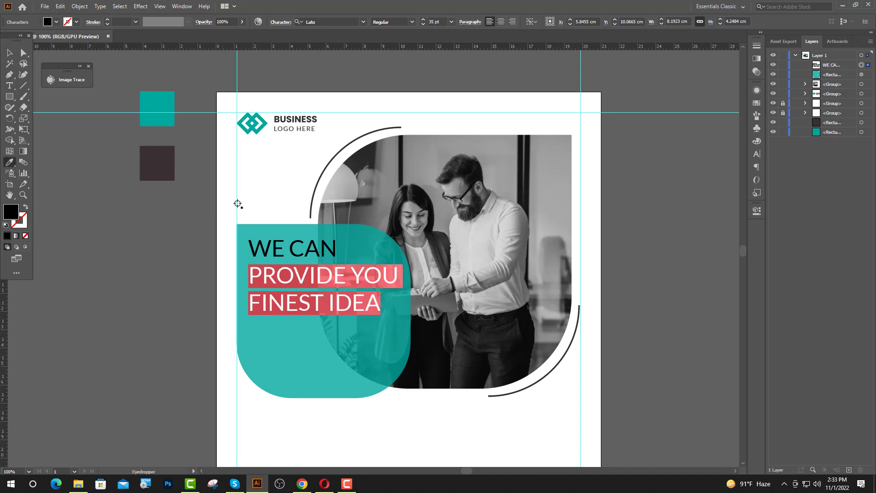
Make the PROVIDE YOU and FINEST IDEA lines white Poppins Bold
{"action": "left_click", "coordinate": [276, 196]}
{"action": "left_click", "coordinate": [364, 23]}
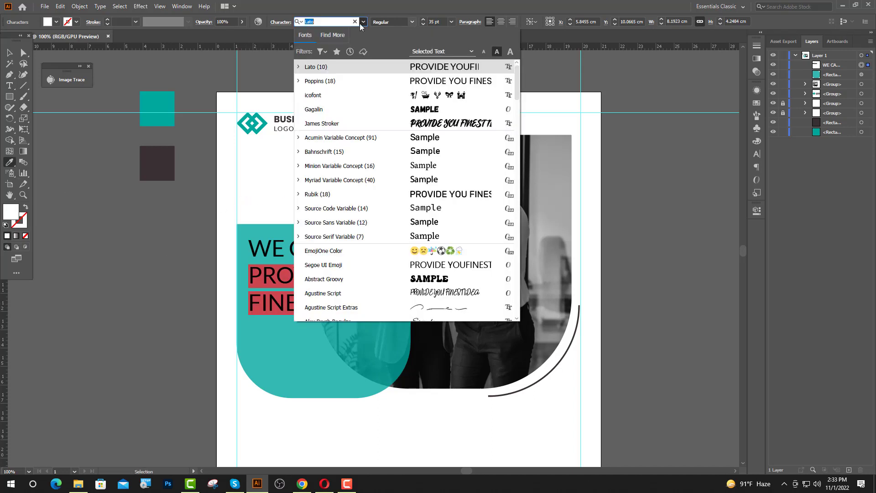
{"action": "left_click", "coordinate": [341, 77]}
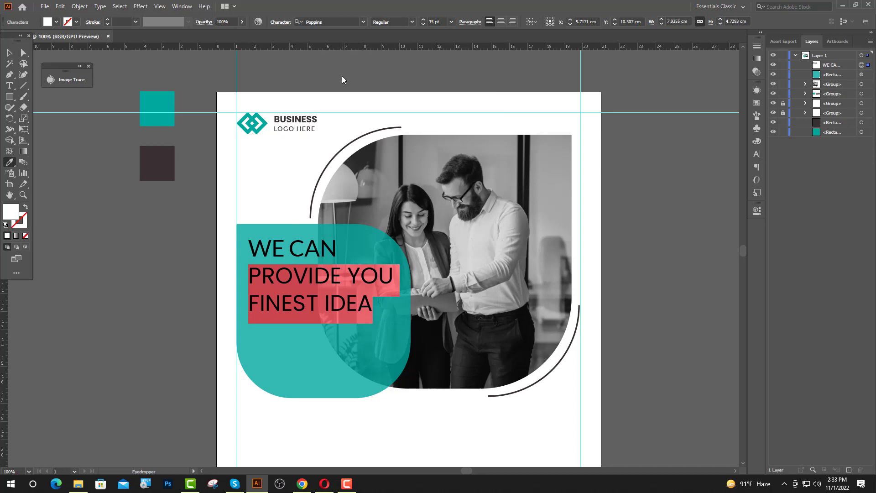
{"action": "left_click", "coordinate": [413, 21]}
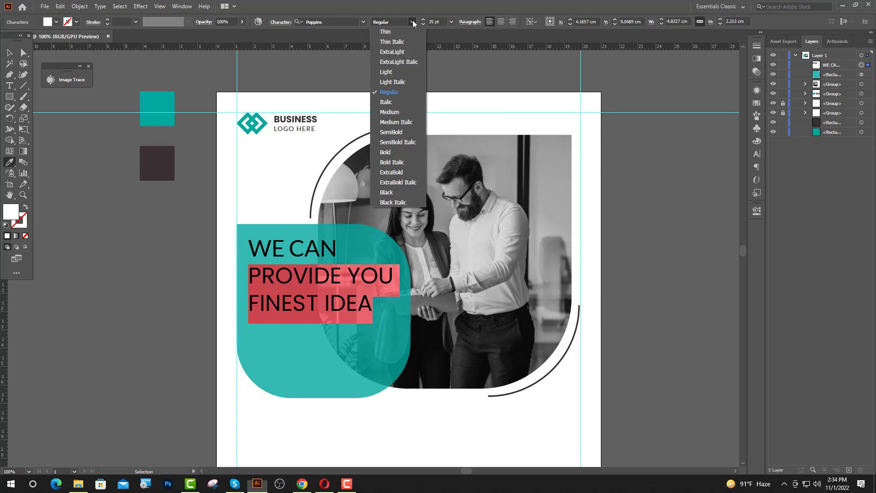
{"action": "left_click", "coordinate": [398, 152]}
{"action": "left_click", "coordinate": [263, 171]}
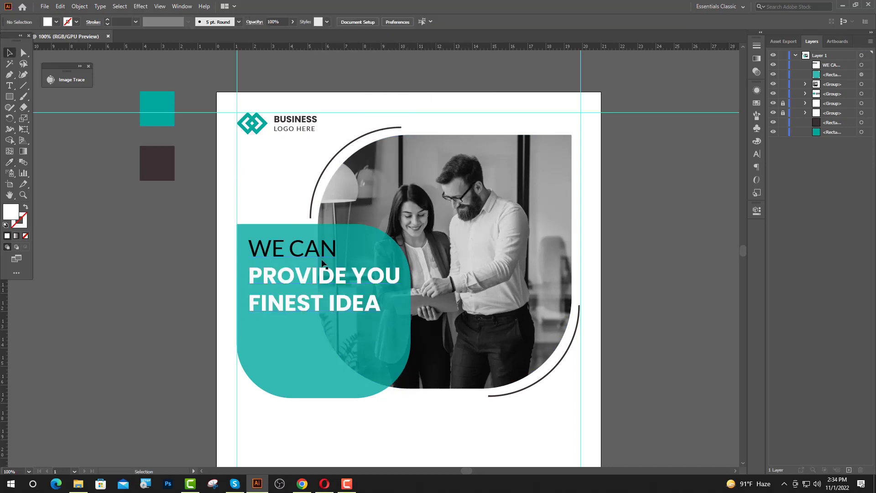
{"action": "scroll", "coordinate": [321, 256], "scroll_direction": "up", "scroll_amount": 1}
Set the whole headline to Poppins Regular
{"action": "left_click", "coordinate": [320, 276]}
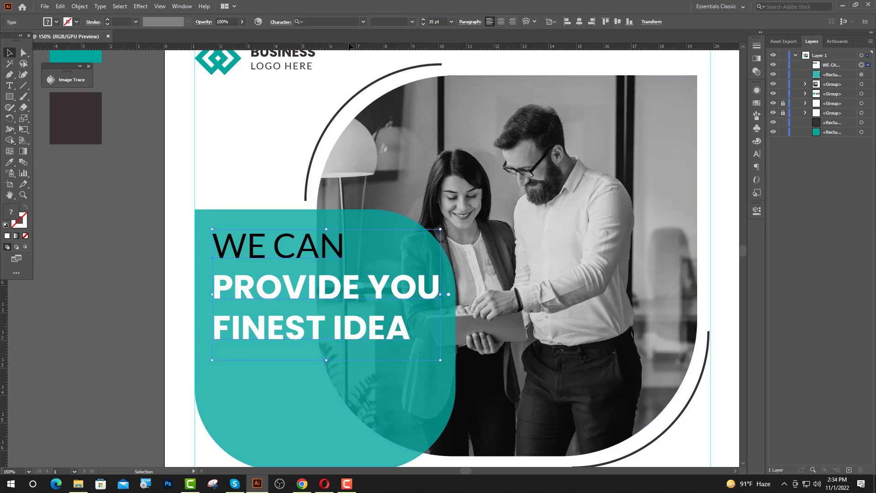
{"action": "left_click", "coordinate": [336, 21]}
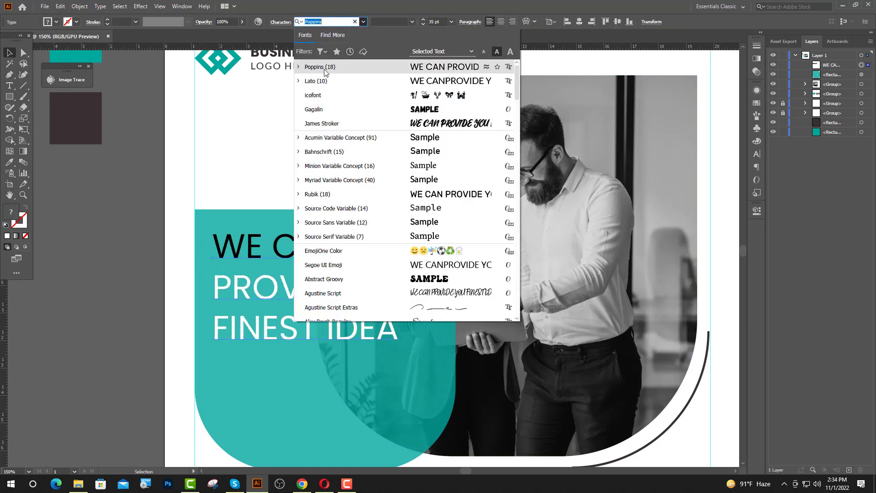
{"action": "left_click", "coordinate": [315, 64]}
{"action": "left_click", "coordinate": [157, 206]}
Reselect the PROVIDE YOU and FINEST IDEA lines and make them Poppins Bold again
{"action": "key", "text": "t"}
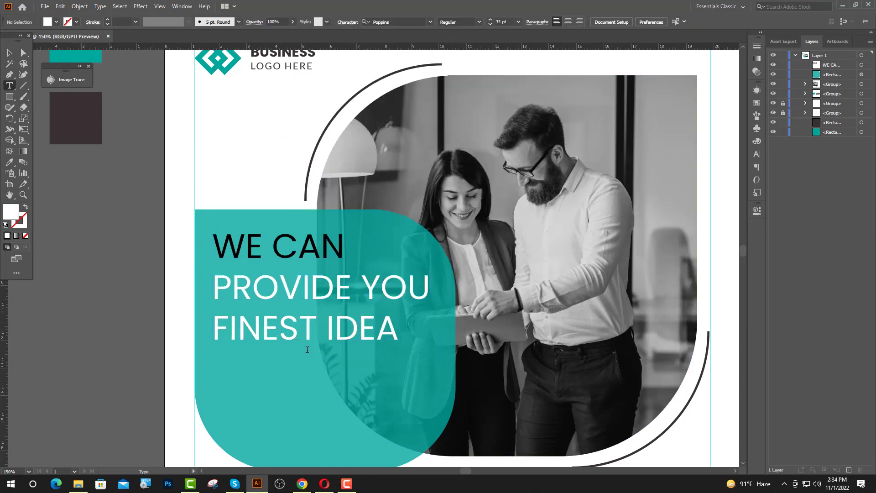
{"action": "left_click_drag", "start_coordinate": [413, 343], "coordinate": [213, 288]}
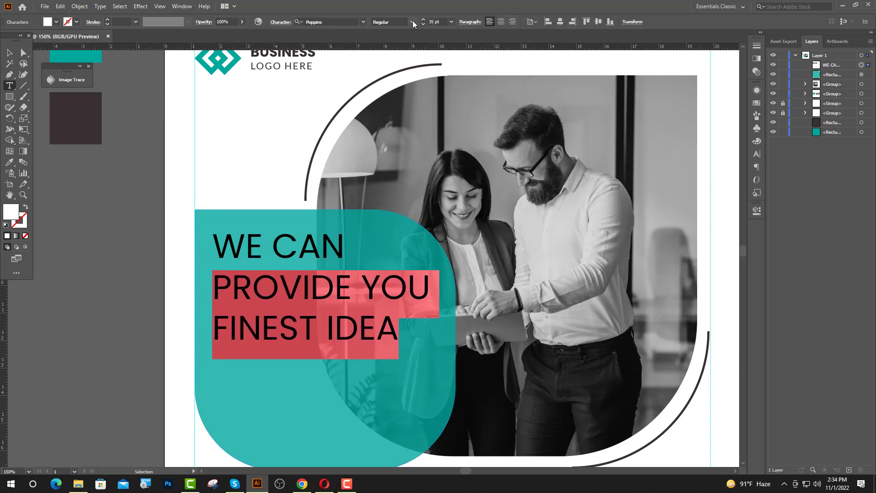
{"action": "left_click", "coordinate": [412, 21]}
{"action": "left_click", "coordinate": [395, 151]}
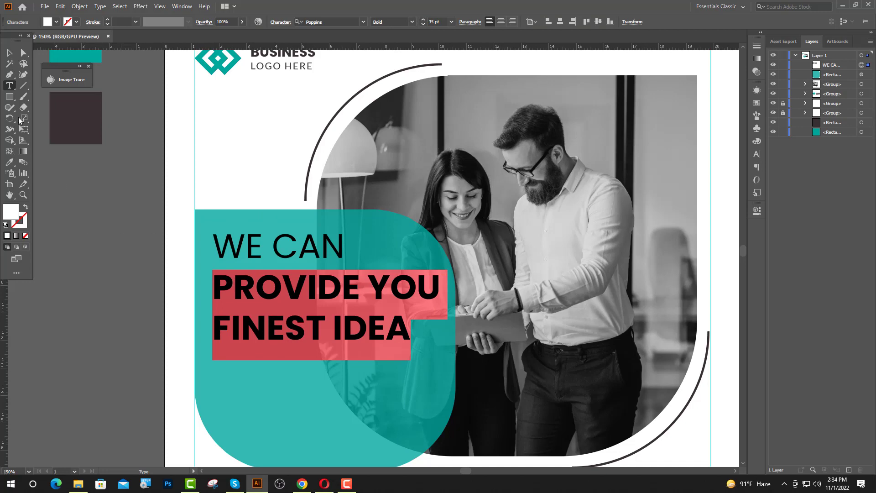
{"action": "left_click", "coordinate": [9, 53]}
{"action": "left_click", "coordinate": [299, 108]}
{"action": "scroll", "coordinate": [298, 108], "scroll_direction": "down", "scroll_amount": 1}
{"action": "scroll", "coordinate": [350, 264], "scroll_direction": "up", "scroll_amount": 1}
Enlarge the teal rounded shape by dragging its corner outward
{"action": "left_click", "coordinate": [381, 324]}
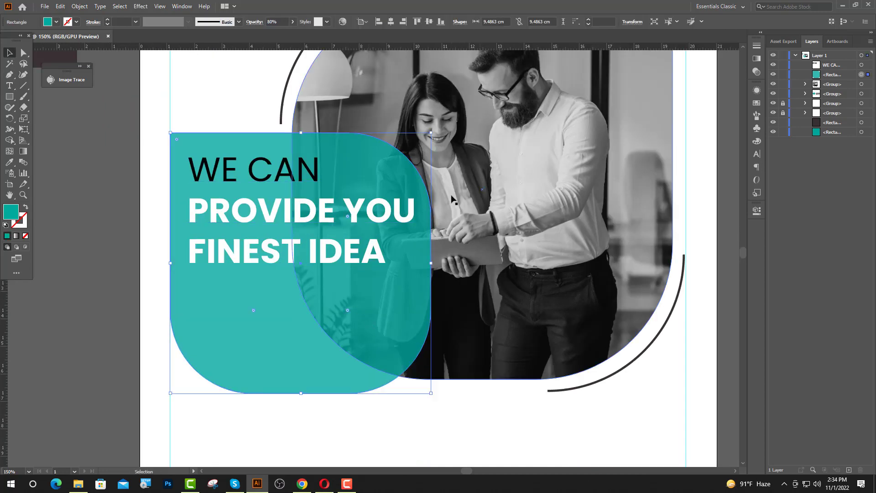
{"action": "left_click_drag", "start_coordinate": [432, 132], "coordinate": [455, 109]}
{"action": "left_click", "coordinate": [695, 367]}
{"action": "scroll", "coordinate": [691, 342], "scroll_direction": "down", "scroll_amount": 1}
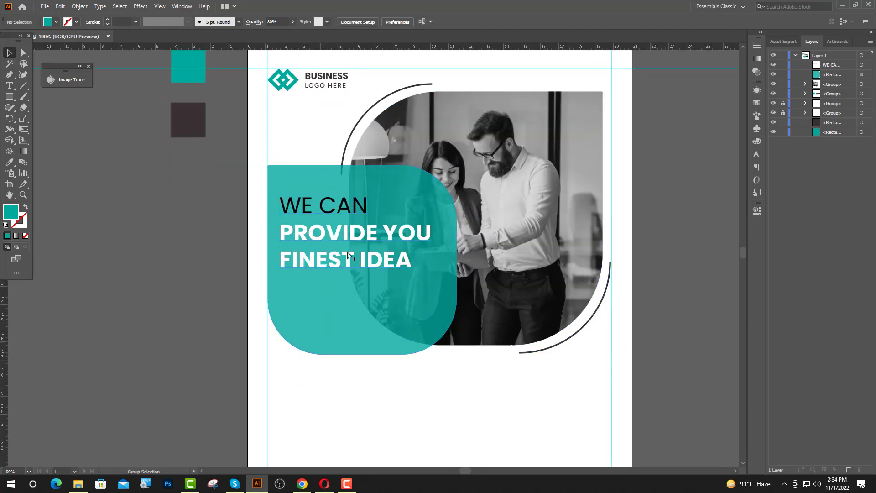
{"action": "scroll", "coordinate": [346, 319], "scroll_direction": "up", "scroll_amount": 2}
Tighten the headline's line spacing to 36 pt
{"action": "left_click", "coordinate": [358, 277]}
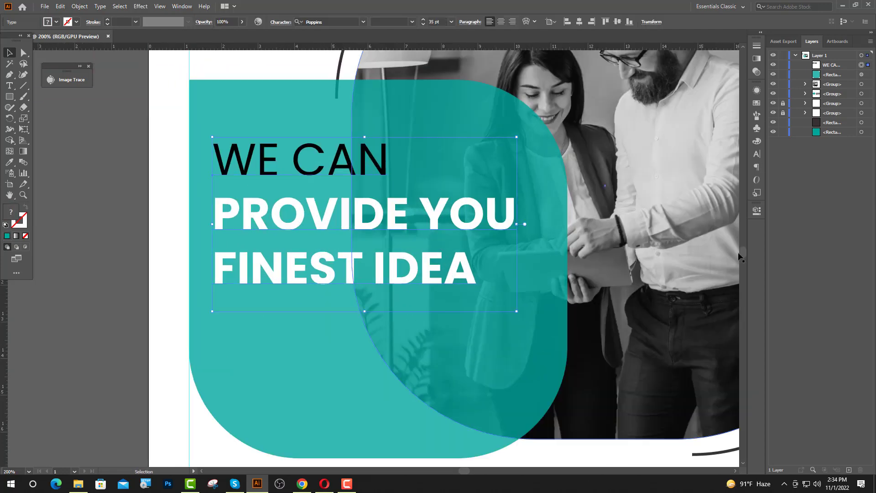
{"action": "left_click", "coordinate": [757, 157]}
{"action": "left_click", "coordinate": [719, 127]}
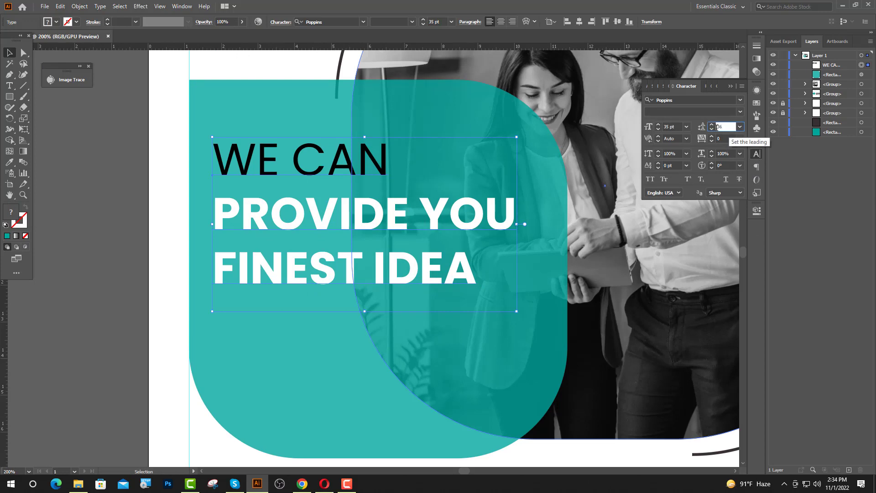
{"action": "key", "text": "Return"}
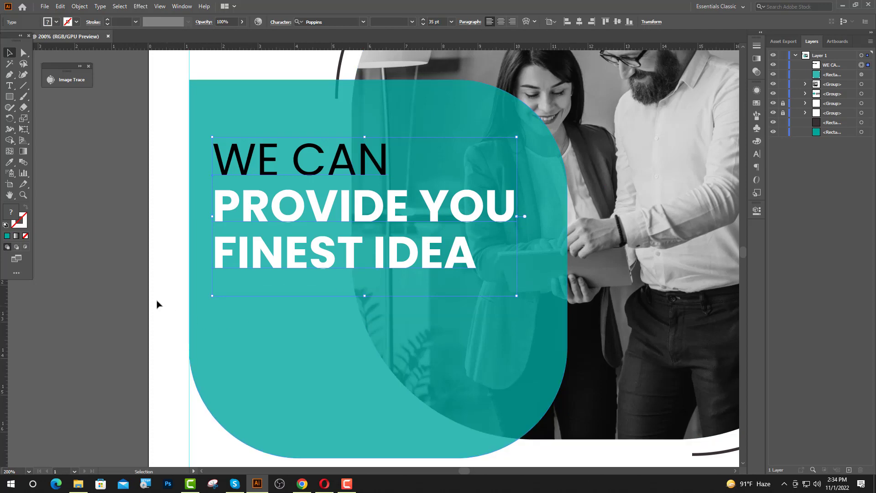
{"action": "left_click", "coordinate": [160, 307]}
{"action": "scroll", "coordinate": [285, 193], "scroll_direction": "down", "scroll_amount": 1}
Make the words WE CAN white Poppins Light
{"action": "left_click", "coordinate": [9, 85]}
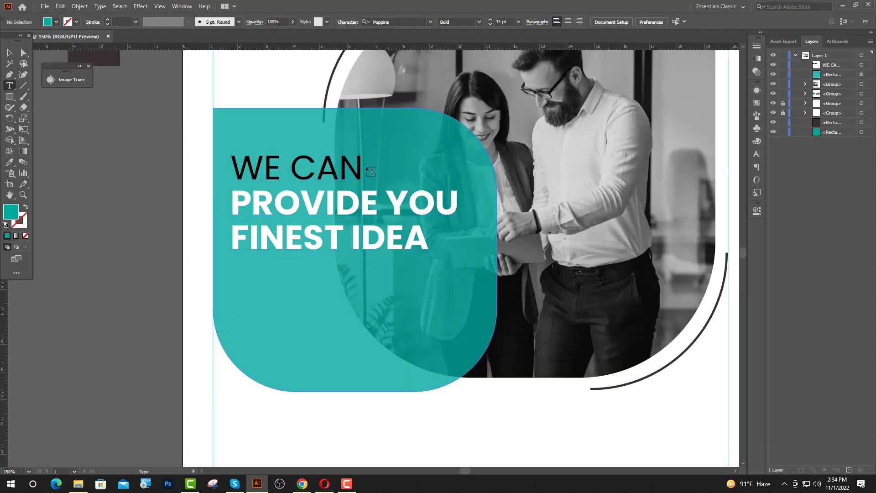
{"action": "left_click_drag", "start_coordinate": [365, 168], "coordinate": [212, 169]}
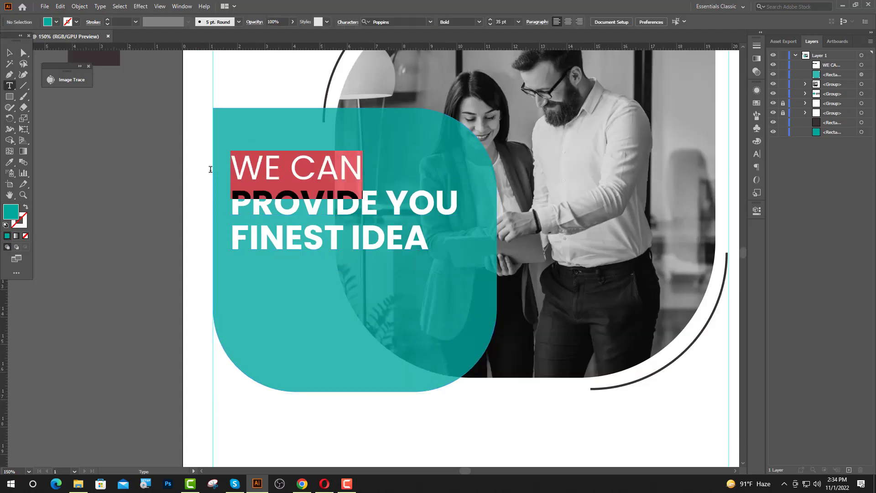
{"action": "left_click", "coordinate": [9, 162]}
{"action": "left_click", "coordinate": [276, 99]}
{"action": "left_click", "coordinate": [413, 22]}
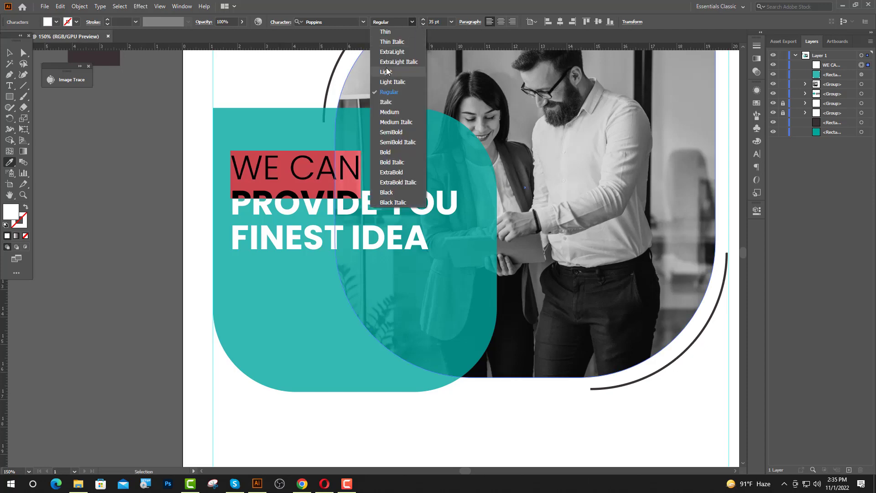
{"action": "left_click", "coordinate": [387, 72]}
{"action": "key", "text": "v"}
{"action": "key", "text": "ctrl+shift+a"}
{"action": "scroll", "coordinate": [353, 301], "scroll_direction": "down", "scroll_amount": 2}
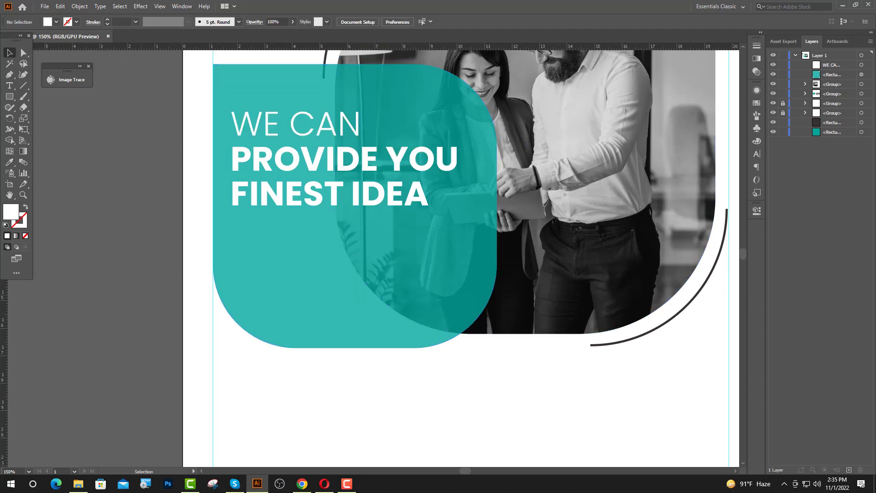
{"action": "left_click", "coordinate": [11, 99]}
Draw a thin white bar under FINEST IDEA and nudge it right and down beneath IDEA
{"action": "left_click_drag", "start_coordinate": [349, 211], "coordinate": [452, 194]}
{"action": "left_click", "coordinate": [9, 53]}
{"action": "scroll", "coordinate": [406, 205], "scroll_direction": "up", "scroll_amount": 3}
{"action": "scroll", "coordinate": [453, 225], "scroll_direction": "up", "scroll_amount": 3}
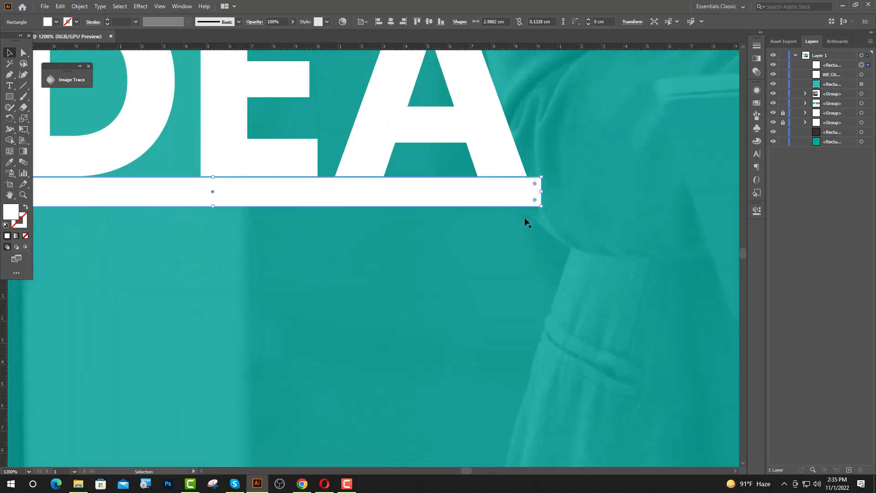
{"action": "scroll", "coordinate": [583, 231], "scroll_direction": "down", "scroll_amount": 3}
{"action": "scroll", "coordinate": [514, 247], "scroll_direction": "up", "scroll_amount": 1}
{"action": "key", "text": "Right"}
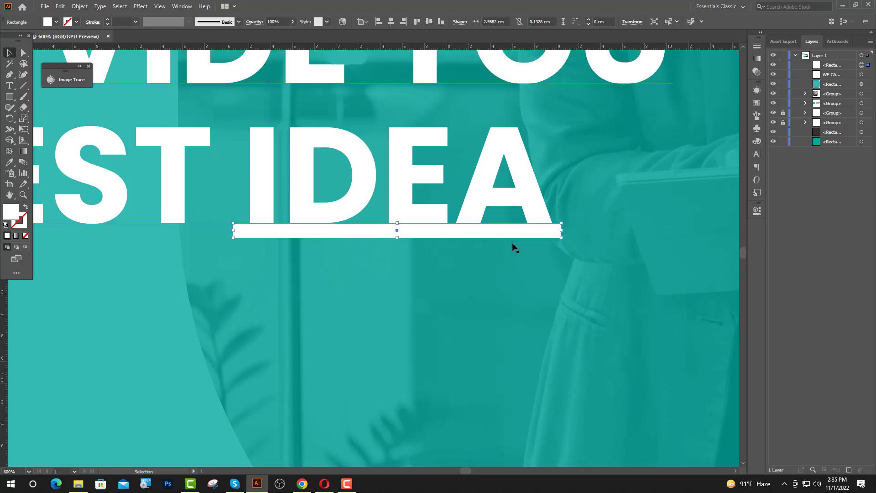
{"action": "key", "text": "Right"}
{"action": "key", "text": "Down"}
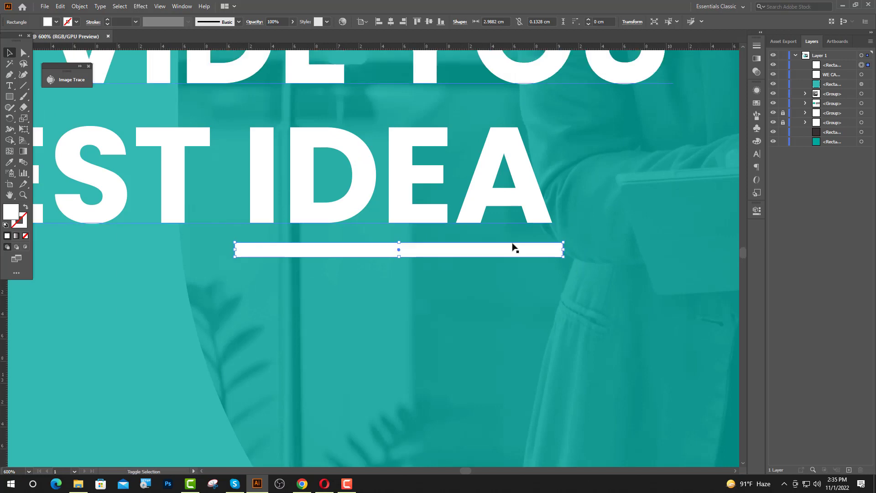
{"action": "scroll", "coordinate": [515, 248], "scroll_direction": "down", "scroll_amount": 3}
{"action": "left_click", "coordinate": [115, 297]}
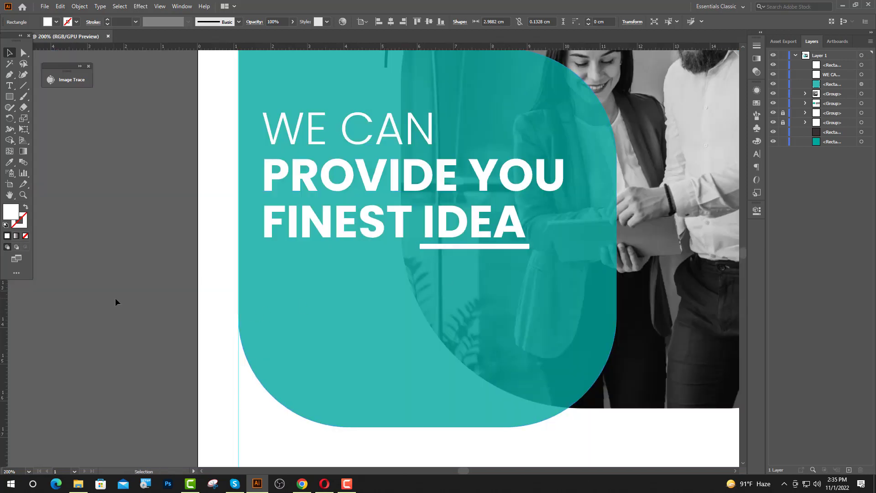
{"action": "scroll", "coordinate": [156, 343], "scroll_direction": "down", "scroll_amount": 1}
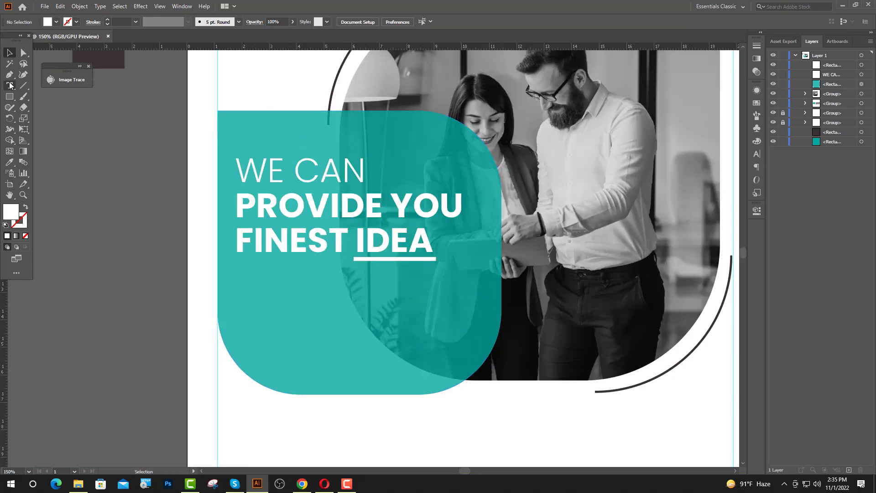
Add placeholder text on the teal shape styled like the LOGO HERE text
{"action": "key", "text": "t"}
{"action": "left_click", "coordinate": [229, 296]}
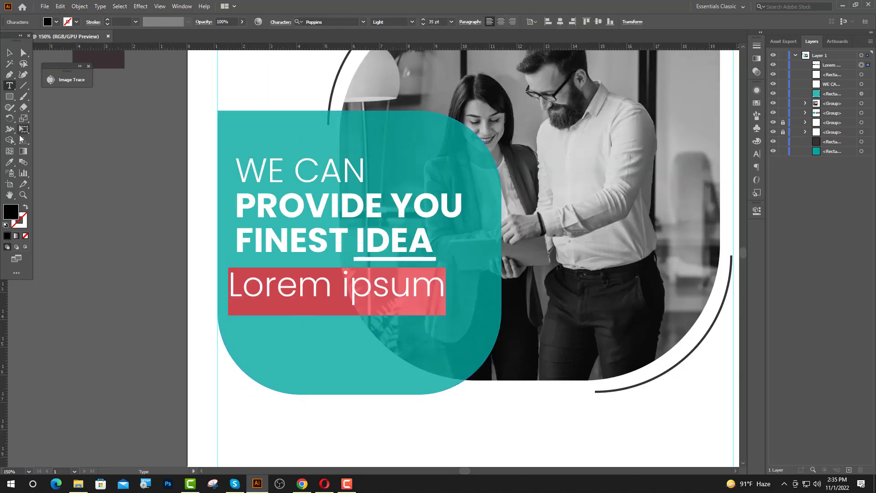
{"action": "left_click", "coordinate": [8, 163]}
{"action": "scroll", "coordinate": [235, 202], "scroll_direction": "down", "scroll_amount": 2}
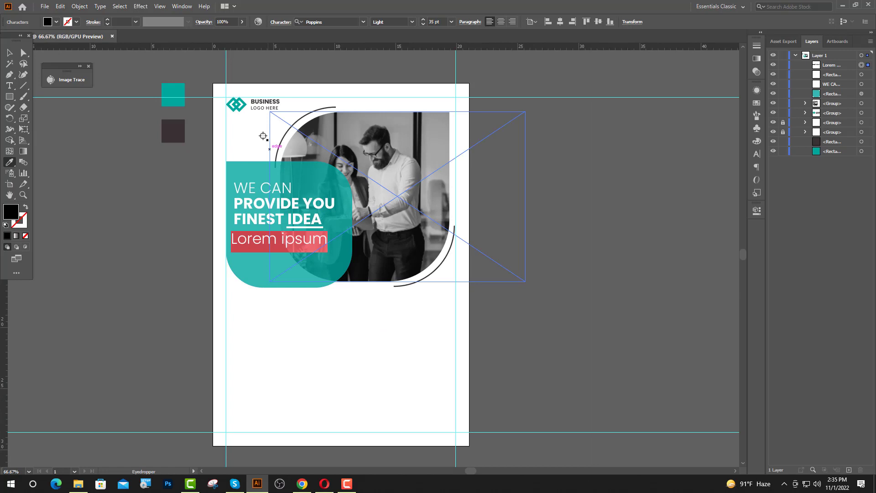
{"action": "left_click", "coordinate": [259, 109]}
{"action": "scroll", "coordinate": [260, 248], "scroll_direction": "up", "scroll_amount": 2}
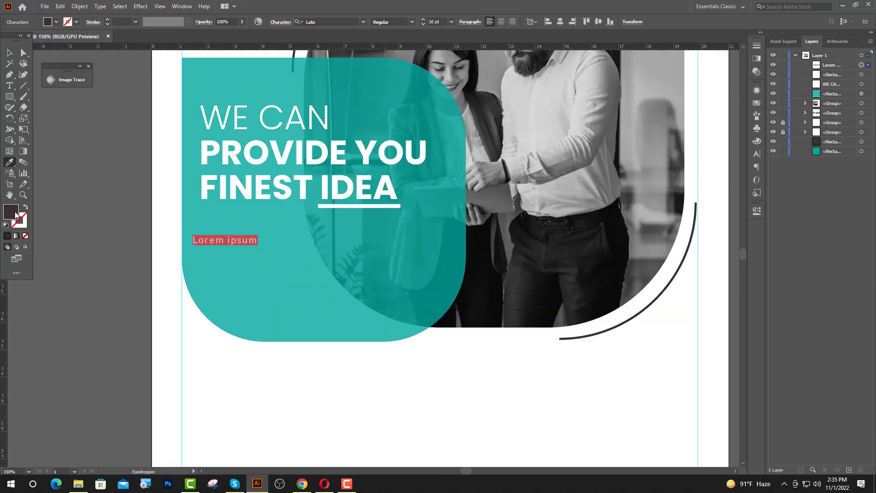
Give the caption the light grey fill C1C2E2 and letter spacing 0
{"action": "double_click", "coordinate": [15, 215]}
{"action": "type", "text": "C1C"}
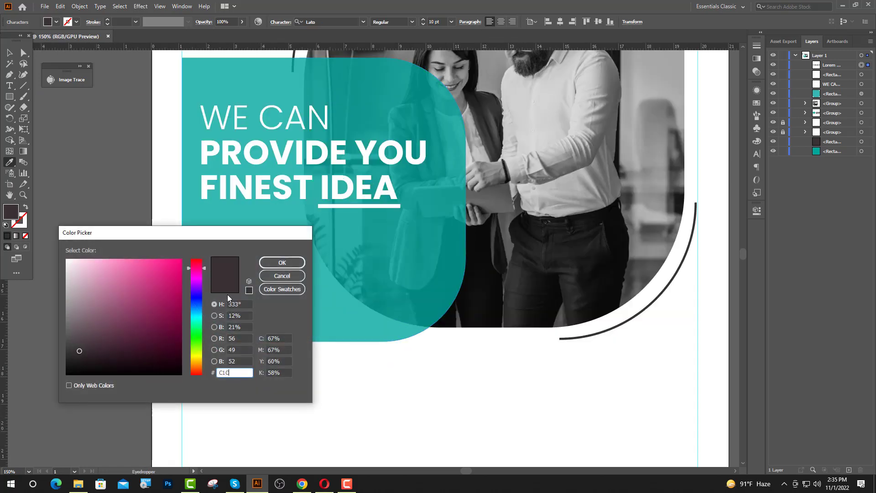
{"action": "type", "text": "2E2E2"}
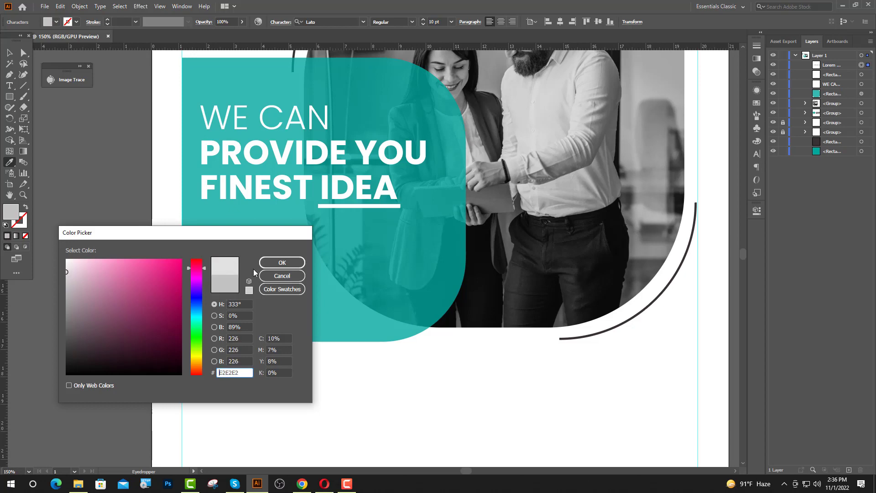
{"action": "left_click", "coordinate": [276, 262]}
{"action": "left_click", "coordinate": [757, 154]}
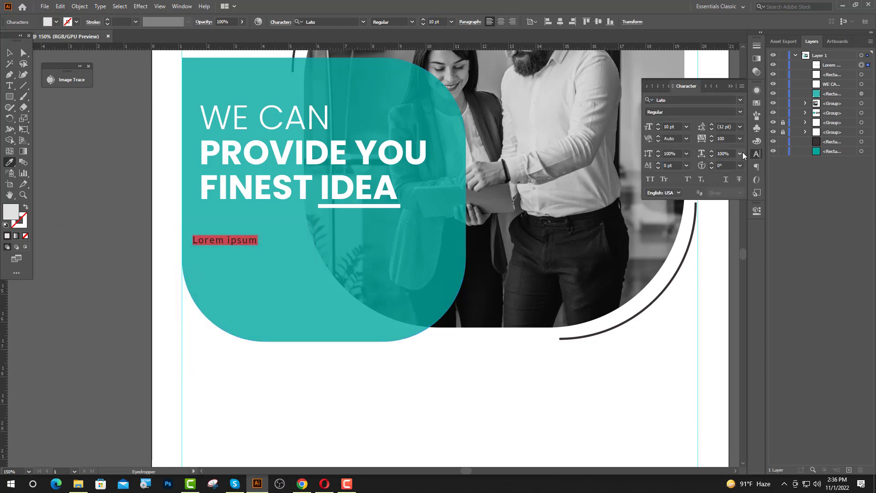
{"action": "left_click", "coordinate": [740, 139]}
{"action": "left_click", "coordinate": [748, 206]}
{"action": "left_click", "coordinate": [730, 87]}
In Chrome, select the first lines of lipsum.com's standard 1500s passage, then go back to Illustrator
{"action": "left_click", "coordinate": [302, 484]}
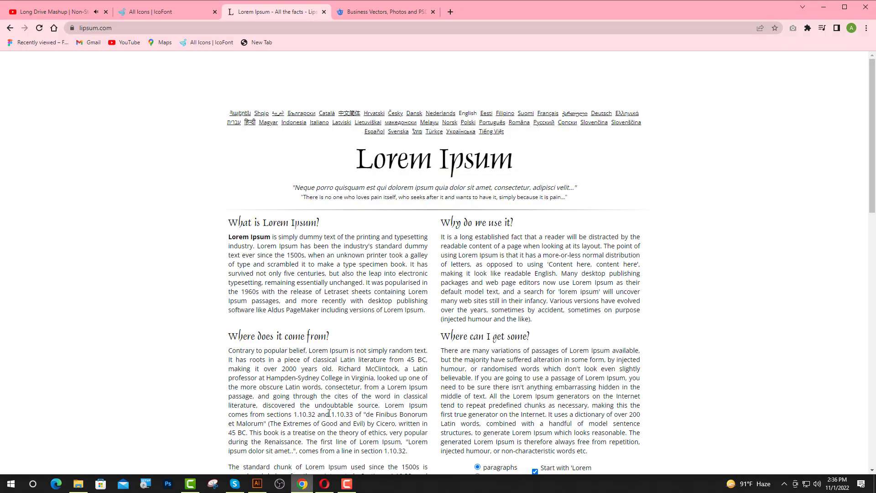
{"action": "scroll", "coordinate": [473, 266], "scroll_direction": "down", "scroll_amount": 8}
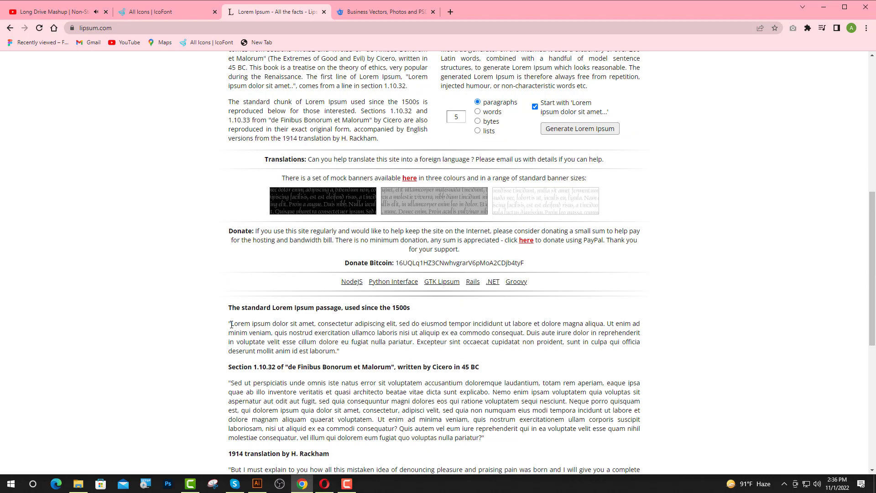
{"action": "left_click_drag", "start_coordinate": [231, 325], "coordinate": [526, 334]}
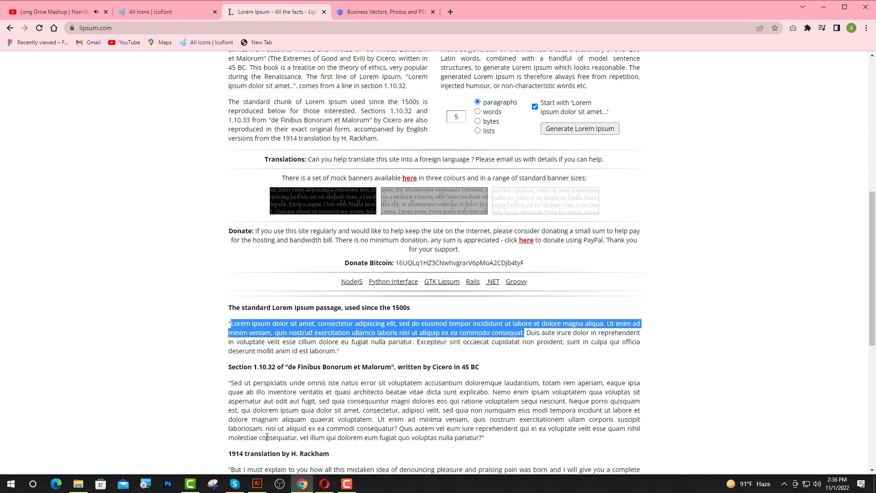
{"action": "left_click", "coordinate": [256, 484]}
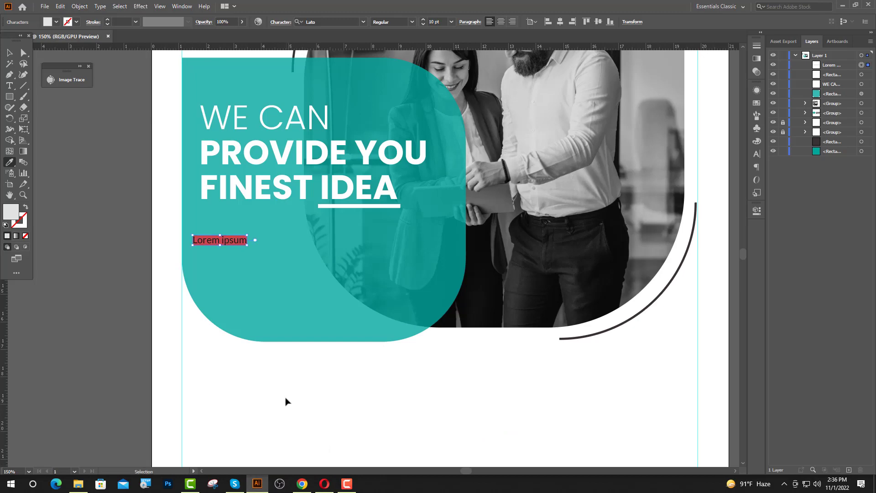
Paste the copied Lorem ipsum passage over the caption
{"action": "key", "text": "ctrl+v"}
{"action": "key", "text": "ctrl+plus"}
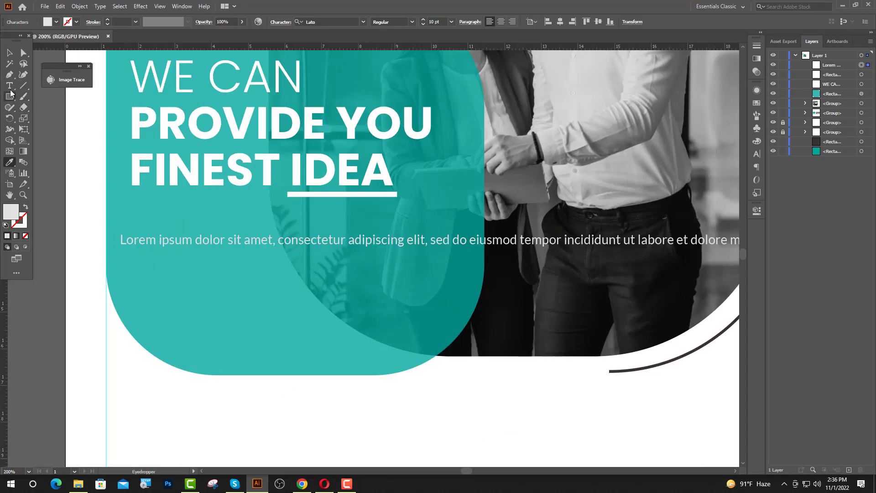
{"action": "left_click", "coordinate": [9, 86]}
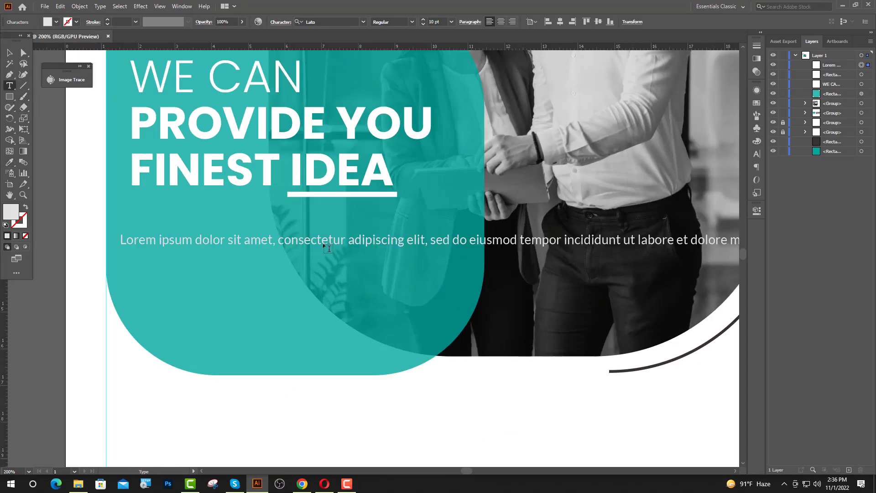
Break the paragraph into five lines after 'elit,' and before 'magna', 'exercitation' and 'commodo'
{"action": "left_click", "coordinate": [430, 239]}
{"action": "key", "text": "BackSpace"}
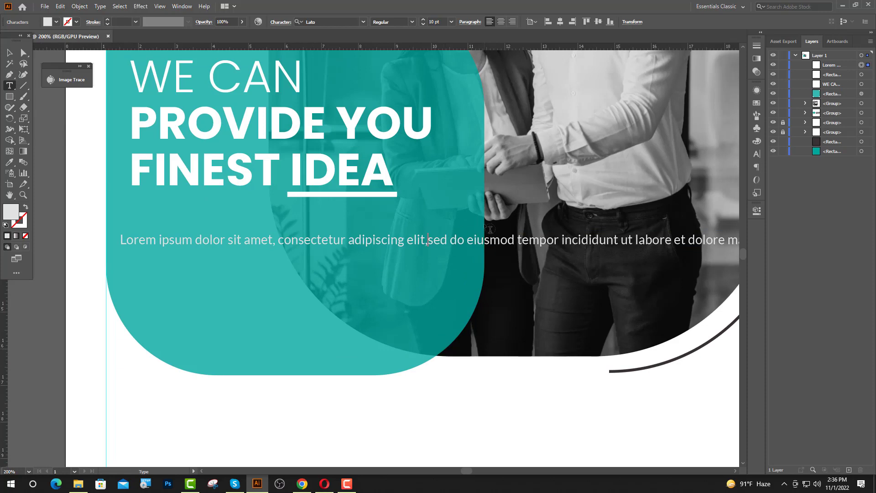
{"action": "key", "text": "Return"}
{"action": "key", "text": "BackSpace"}
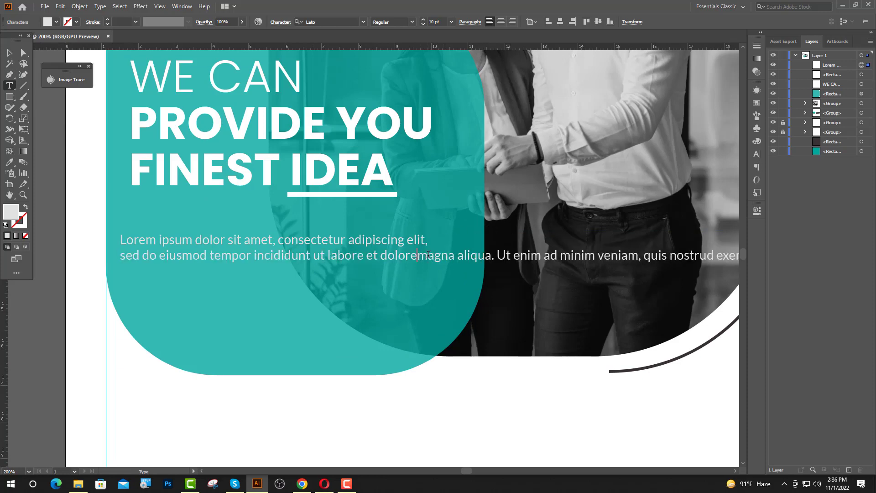
{"action": "key", "text": "Return"}
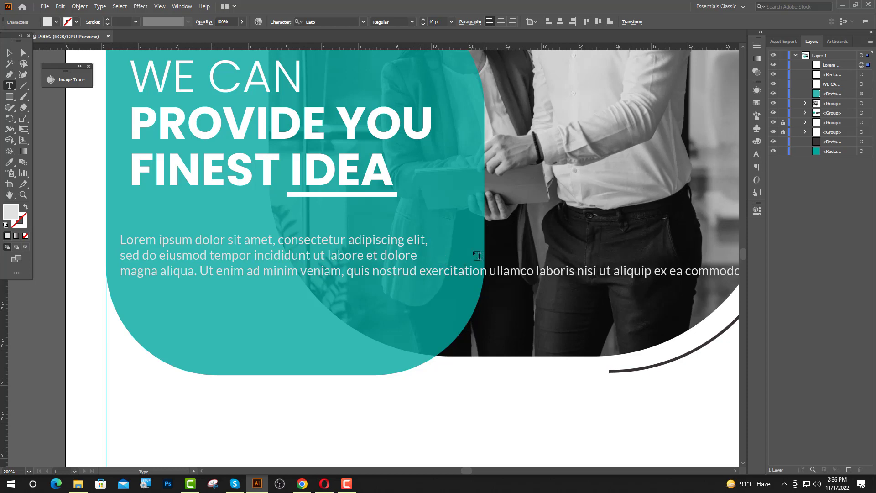
{"action": "key", "text": "BackSpace"}
{"action": "key", "text": "Return"}
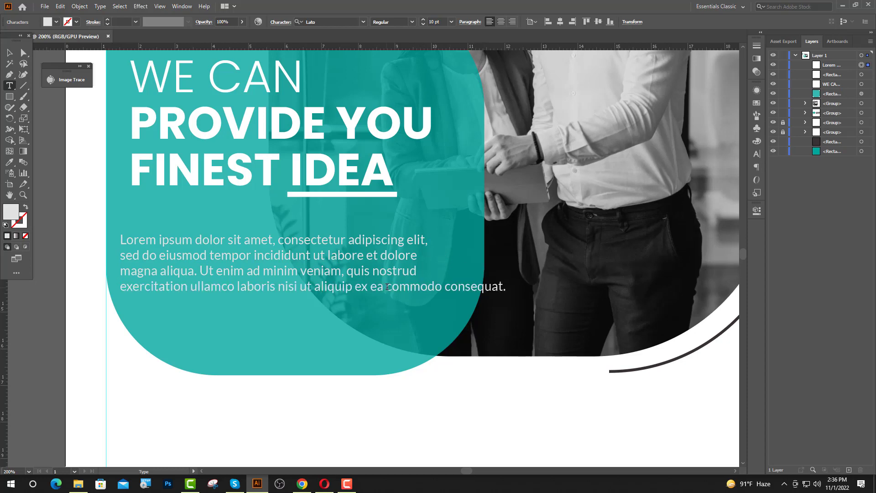
{"action": "key", "text": "BackSpace"}
{"action": "key", "text": "Return"}
{"action": "key", "text": "Escape"}
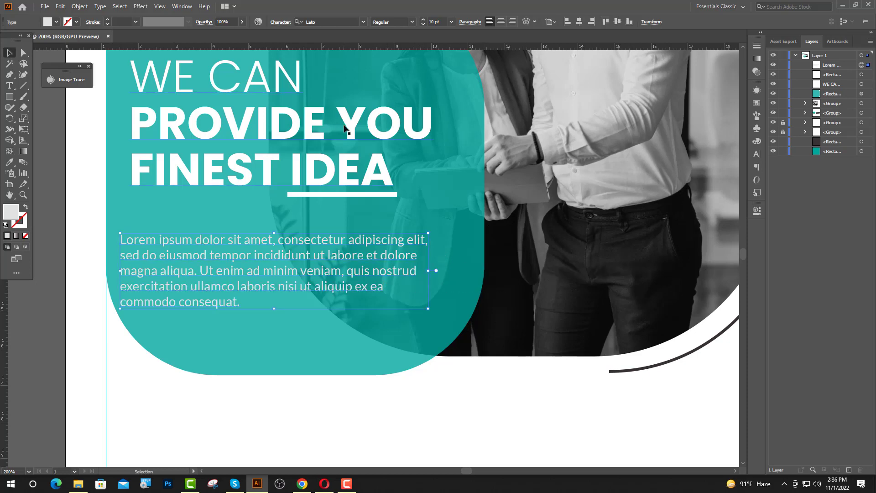
Left-align the paragraph to the headline and nudge it up under the underline
{"action": "left_click", "coordinate": [349, 131], "text": "shift"}
{"action": "left_click", "coordinate": [349, 131]}
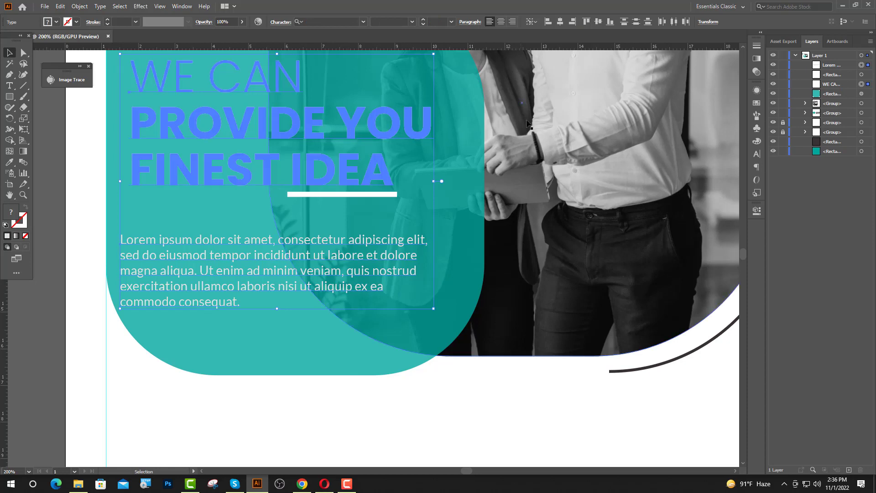
{"action": "left_click", "coordinate": [549, 22]}
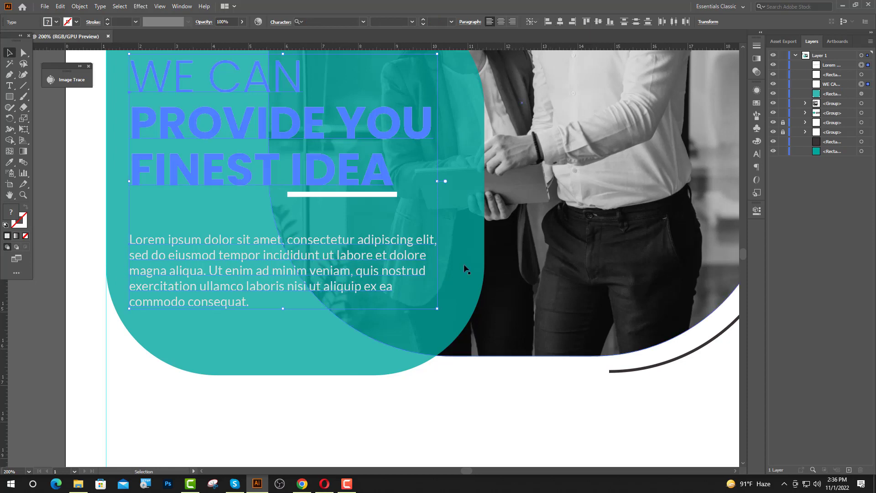
{"action": "left_click", "coordinate": [269, 294]}
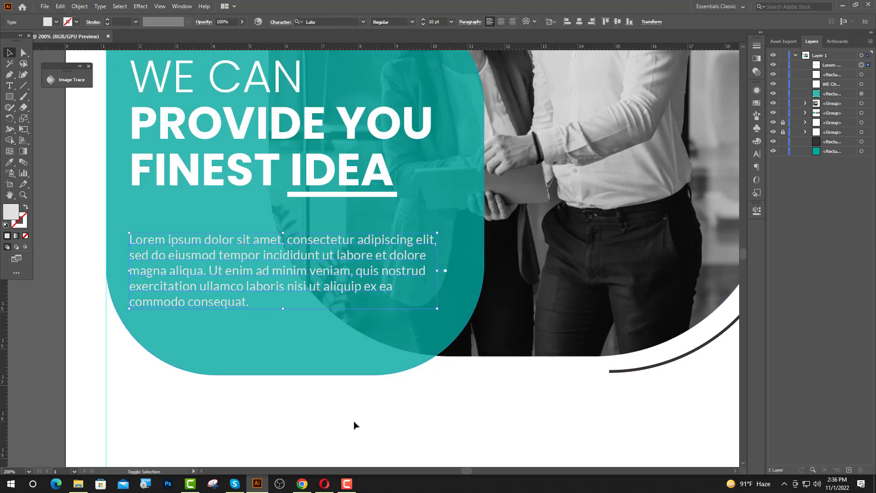
{"action": "key", "text": "Up"}
{"action": "key", "text": "Up"}
{"action": "key", "text": "Up"}
{"action": "key", "text": "Up"}
{"action": "key", "text": "Up"}
{"action": "key", "text": "Up"}
{"action": "key", "text": "Up"}
{"action": "key", "text": "Up"}
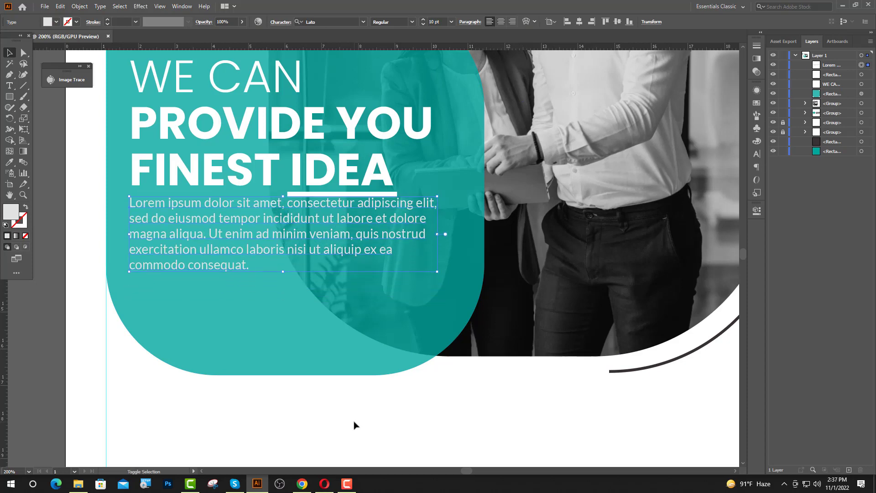
{"action": "key", "text": "Down"}
{"action": "key", "text": "Down"}
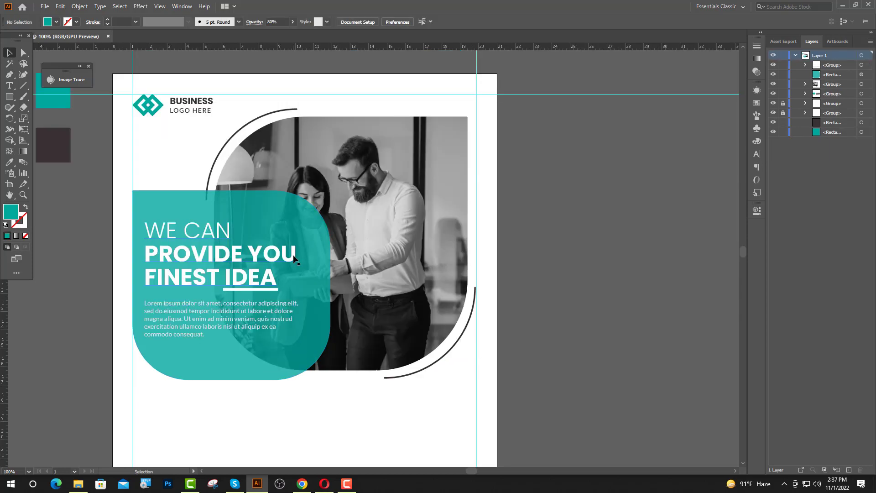
Centre the headline and paragraph on the teal shape, then drag like.png in from the desktop
{"action": "left_click", "coordinate": [294, 257]}
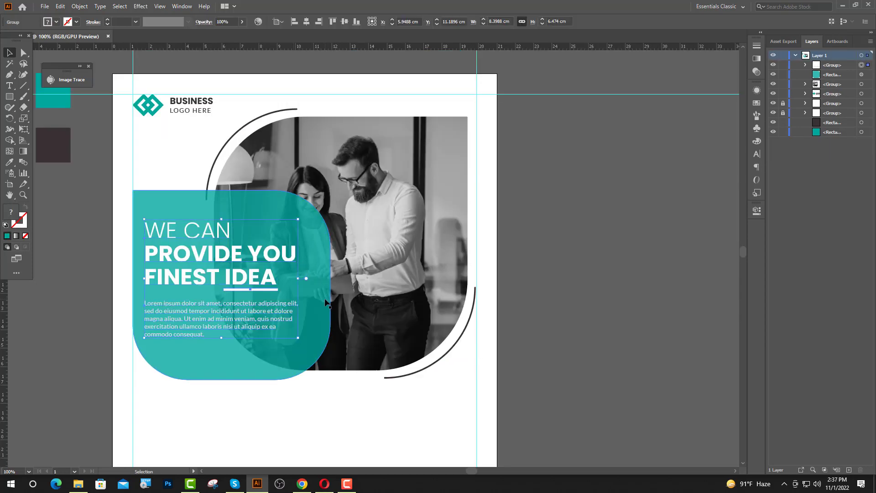
{"action": "left_click", "coordinate": [324, 300], "text": "shift"}
{"action": "left_click", "coordinate": [307, 21]}
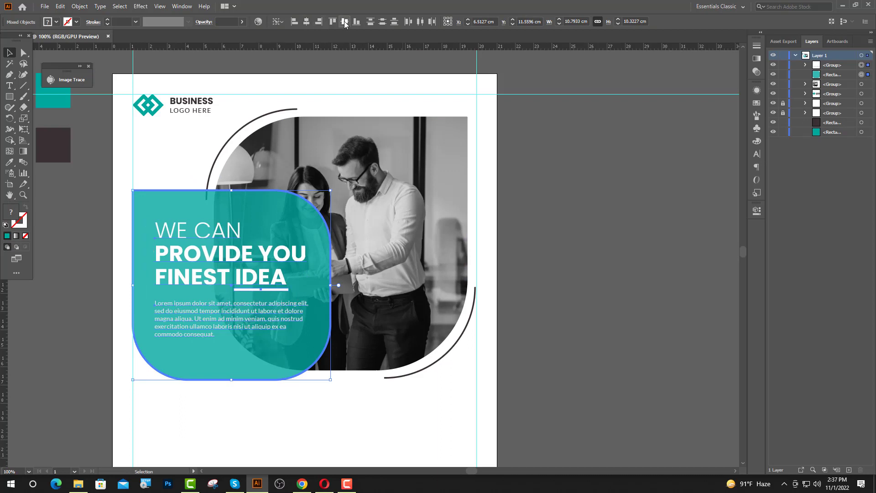
{"action": "left_click", "coordinate": [345, 21]}
{"action": "left_click", "coordinate": [539, 251]}
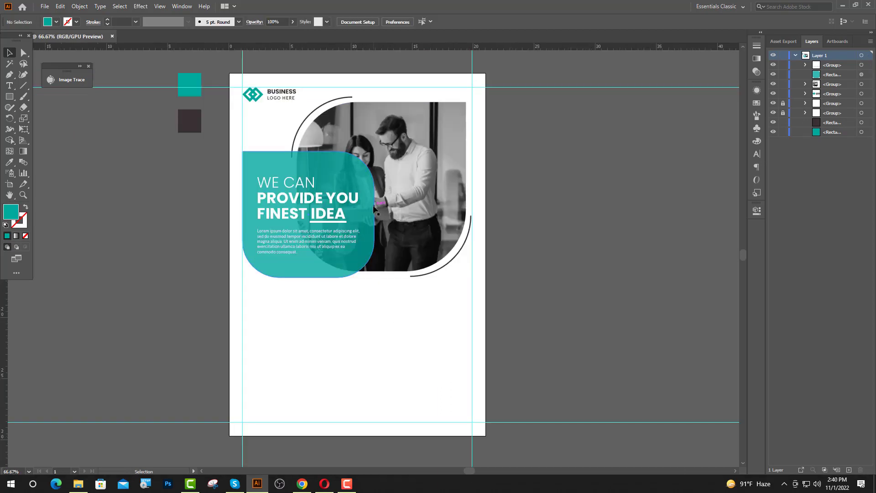
{"action": "left_click", "coordinate": [843, 6]}
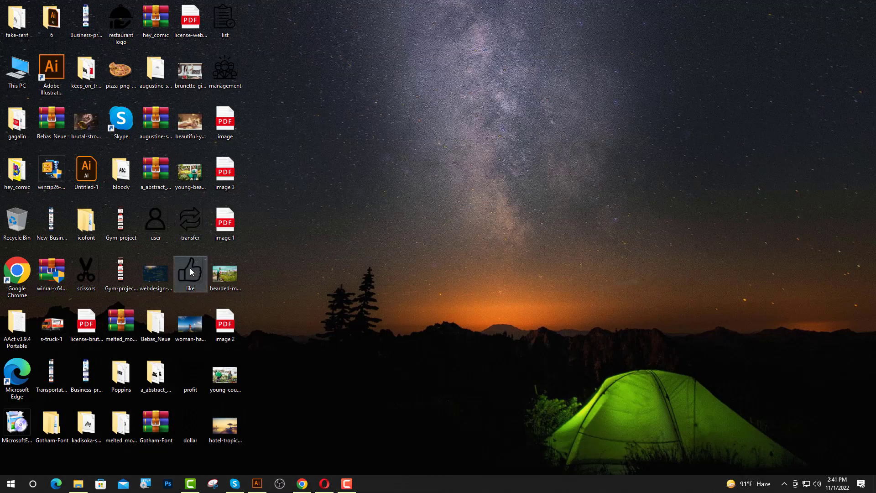
{"action": "left_click_drag", "start_coordinate": [190, 268], "coordinate": [280, 338]}
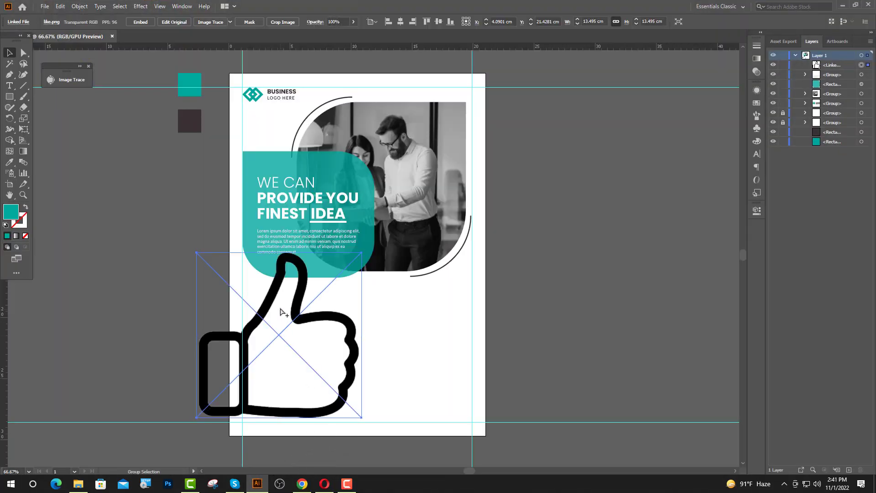
Shrink the thumbs-up image to about 1.6 cm and move it below the teal shape
{"action": "key", "text": "ctrl+plus"}
{"action": "left_click_drag", "start_coordinate": [278, 225], "coordinate": [278, 334]}
{"action": "left_click_drag", "start_coordinate": [282, 351], "coordinate": [302, 323]}
{"action": "scroll", "coordinate": [254, 335], "scroll_direction": "up", "scroll_amount": 2}
{"action": "left_click", "coordinate": [359, 331]}
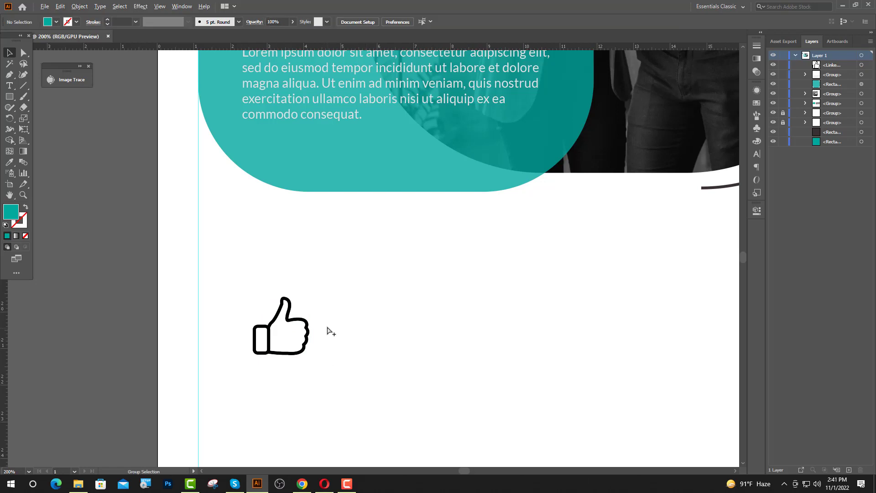
Start a rectangle with exact dimensions, 7 cm wide, below the icon
{"action": "scroll", "coordinate": [340, 315], "scroll_direction": "down", "scroll_amount": 1}
{"action": "scroll", "coordinate": [342, 310], "scroll_direction": "down", "scroll_amount": 2}
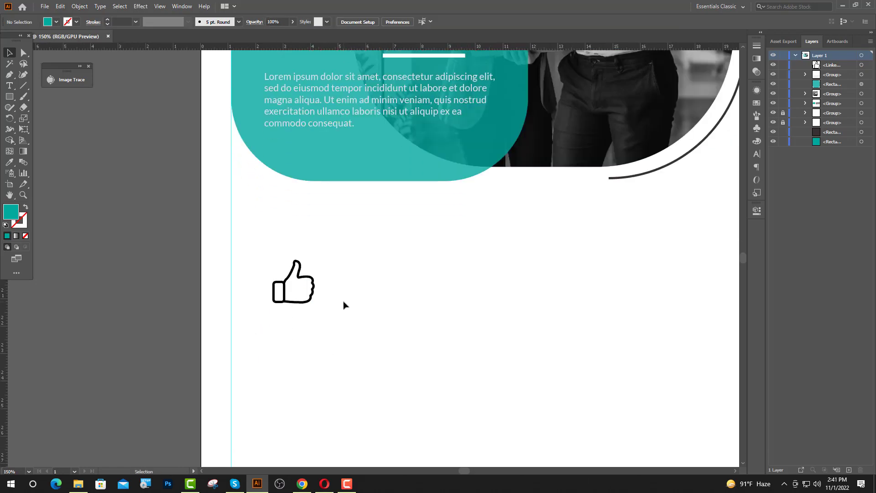
{"action": "left_click", "coordinate": [201, 235]}
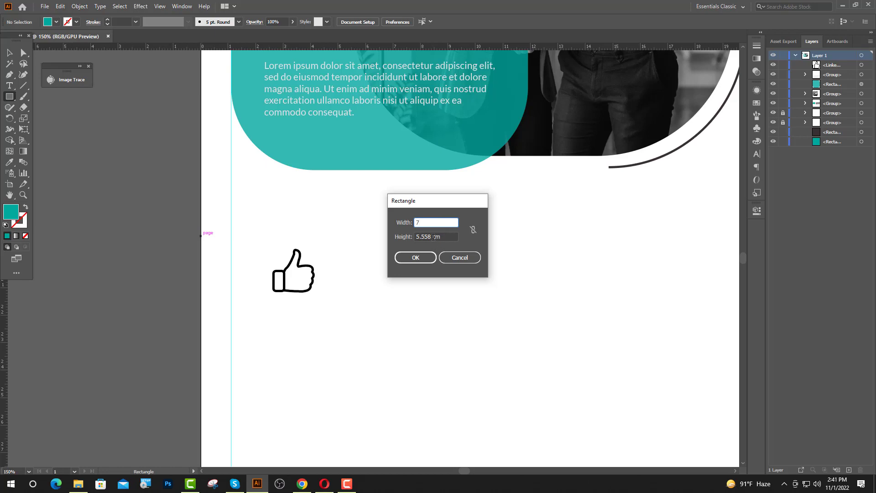
Create the 7 × 7 cm teal square and stack the thumbs-up above it in Layers
{"action": "left_click_drag", "start_coordinate": [433, 237], "coordinate": [416, 242]}
{"action": "type", "text": "7"}
{"action": "key", "text": "Return"}
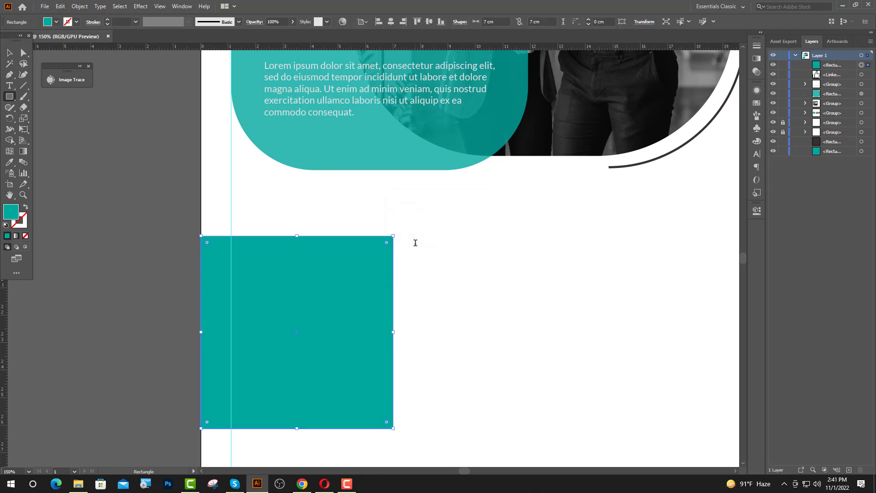
{"action": "key", "text": "v"}
{"action": "left_click", "coordinate": [833, 66]}
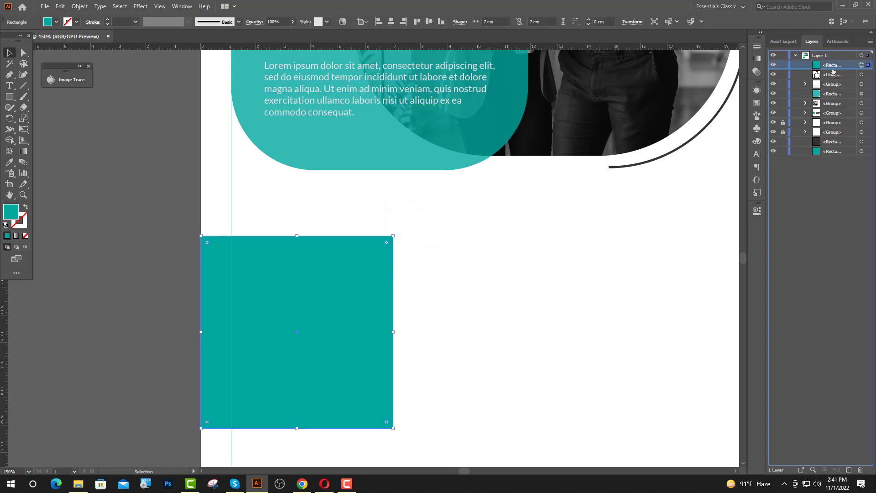
{"action": "left_click_drag", "start_coordinate": [834, 76], "coordinate": [833, 63]}
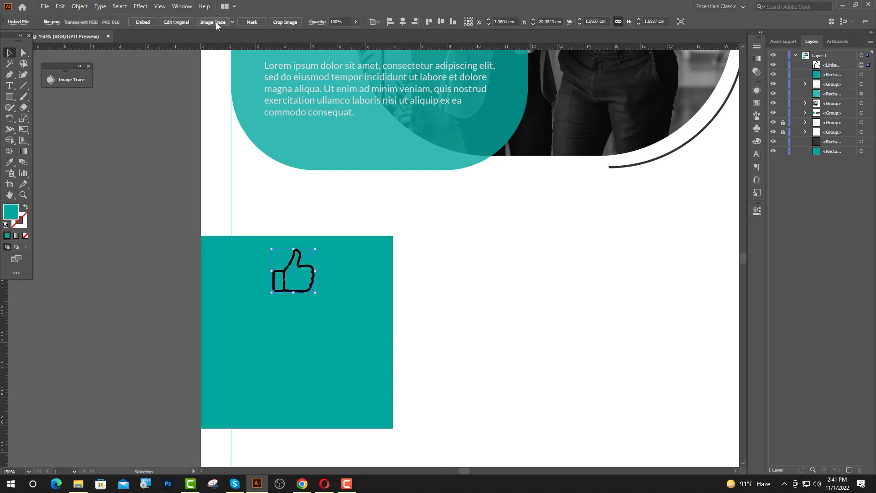
Image Trace and expand the thumbs-up, then delete its white background pieces
{"action": "left_click", "coordinate": [214, 22]}
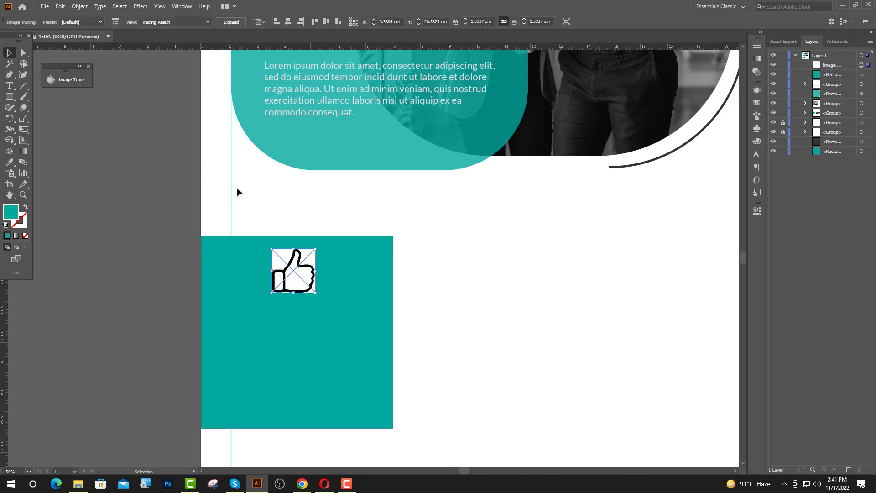
{"action": "left_click", "coordinate": [228, 22]}
{"action": "left_click", "coordinate": [23, 53]}
{"action": "left_click", "coordinate": [191, 253]}
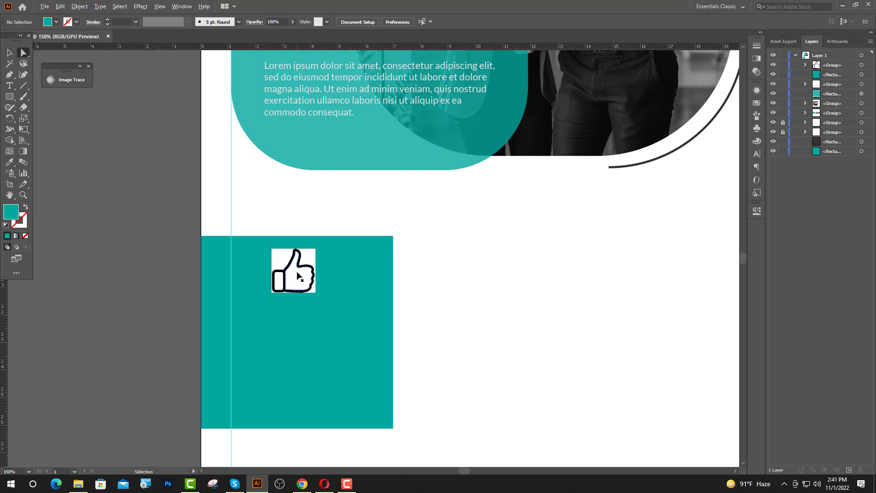
{"action": "scroll", "coordinate": [297, 276], "scroll_direction": "up", "scroll_amount": 1}
{"action": "left_click", "coordinate": [294, 280]}
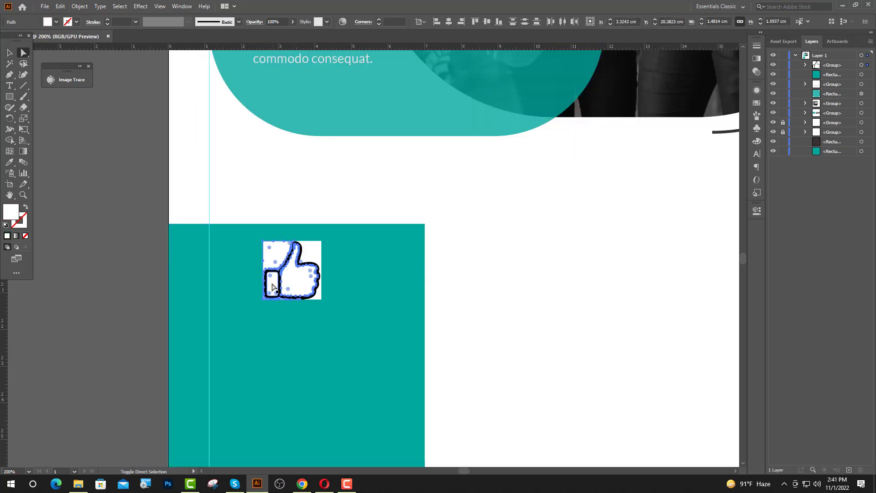
{"action": "key", "text": "Delete"}
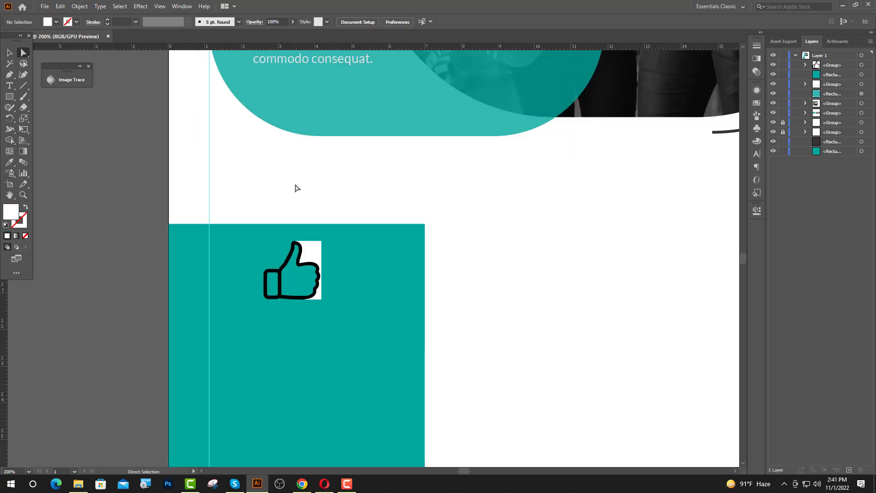
{"action": "left_click", "coordinate": [316, 257]}
{"action": "key", "text": "Delete"}
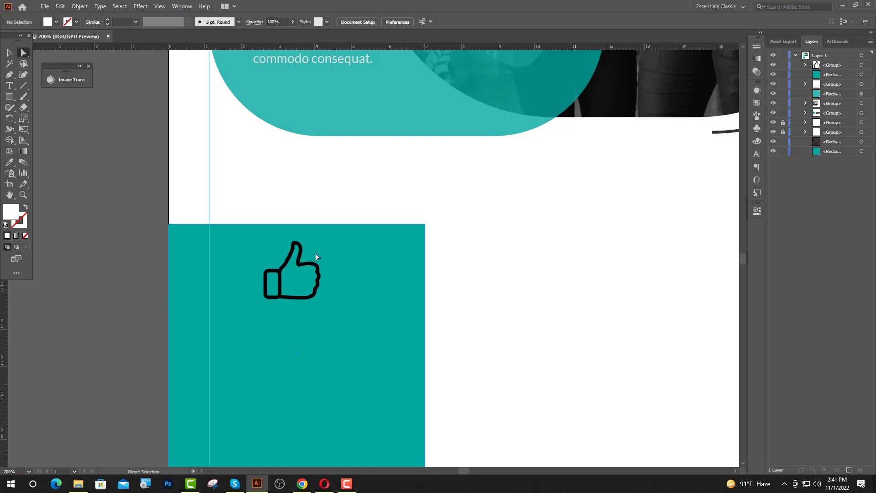
{"action": "key", "text": "v"}
{"action": "right_click", "coordinate": [11, 89]}
{"action": "right_click", "coordinate": [12, 96]}
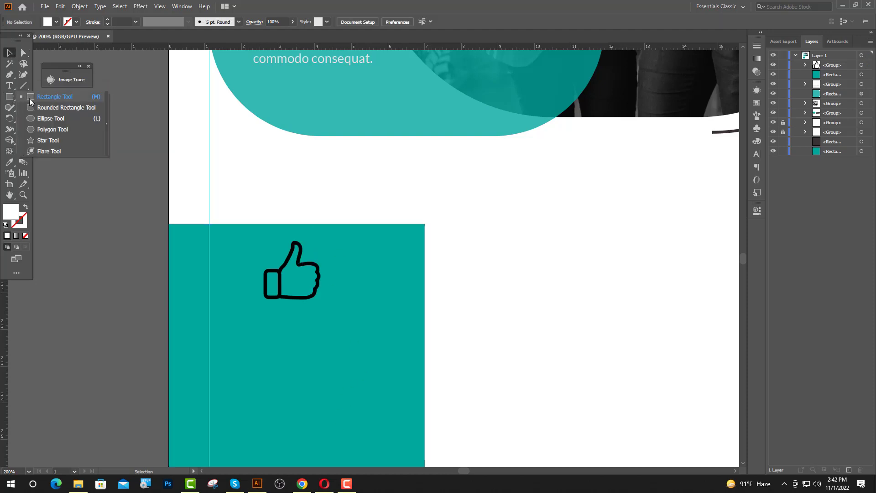
Draw a circle and move it onto the thumbs-up icon
{"action": "left_click", "coordinate": [45, 119]}
{"action": "left_click_drag", "start_coordinate": [307, 284], "coordinate": [333, 321]}
{"action": "key", "text": "v"}
{"action": "left_click_drag", "start_coordinate": [310, 257], "coordinate": [294, 257]}
Bring the thumbs-up in front of the circle and centre it vertically within it
{"action": "left_click", "coordinate": [298, 243]}
{"action": "left_click", "coordinate": [297, 243]}
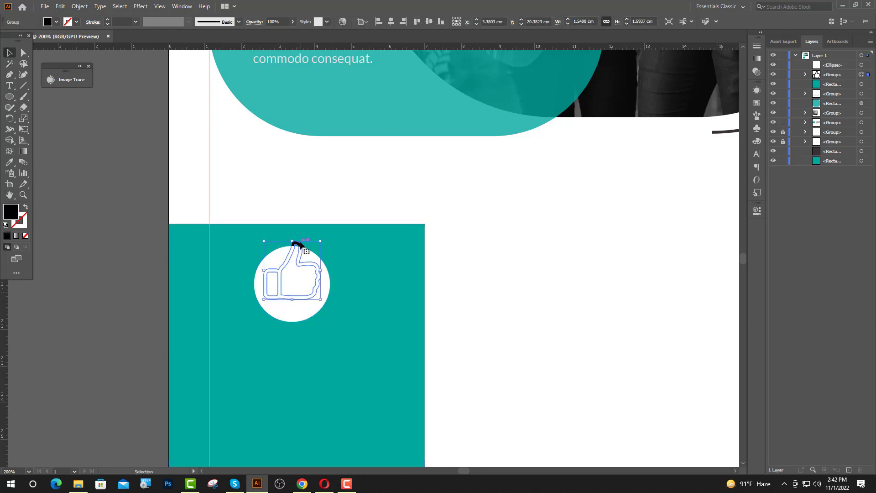
{"action": "left_click_drag", "start_coordinate": [842, 75], "coordinate": [841, 60]}
{"action": "left_click", "coordinate": [315, 290]}
{"action": "left_click", "coordinate": [310, 313], "text": "shift"}
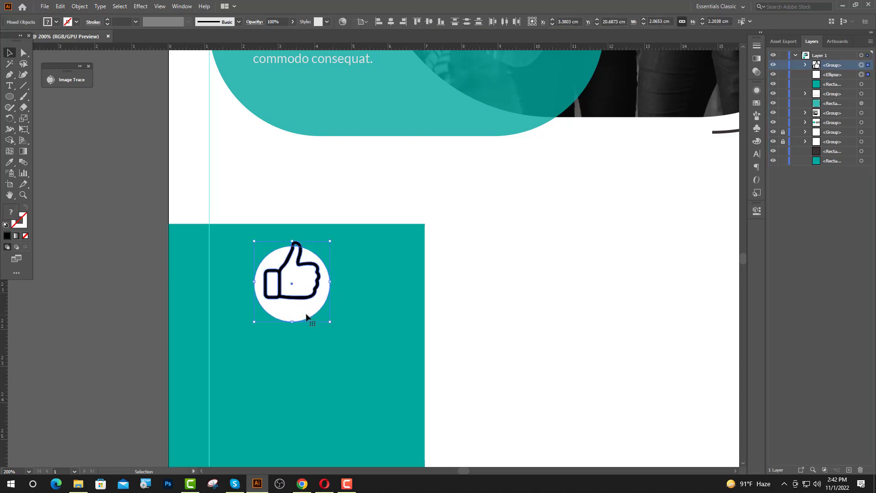
{"action": "left_click", "coordinate": [430, 22]}
Shrink the thumbs-up to fit inside the circle
{"action": "key", "text": "ctrl+="}
{"action": "left_click", "coordinate": [288, 221]}
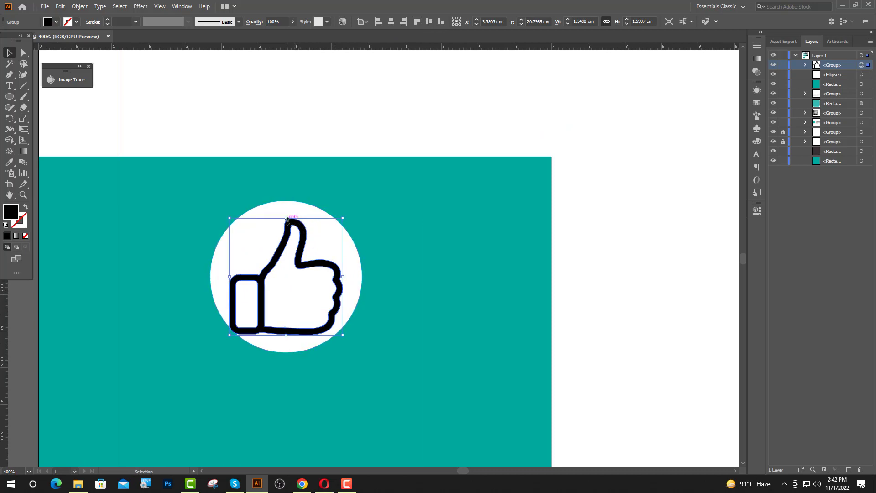
{"action": "left_click_drag", "start_coordinate": [287, 220], "coordinate": [287, 228]}
{"action": "key", "text": "ctrl+minus"}
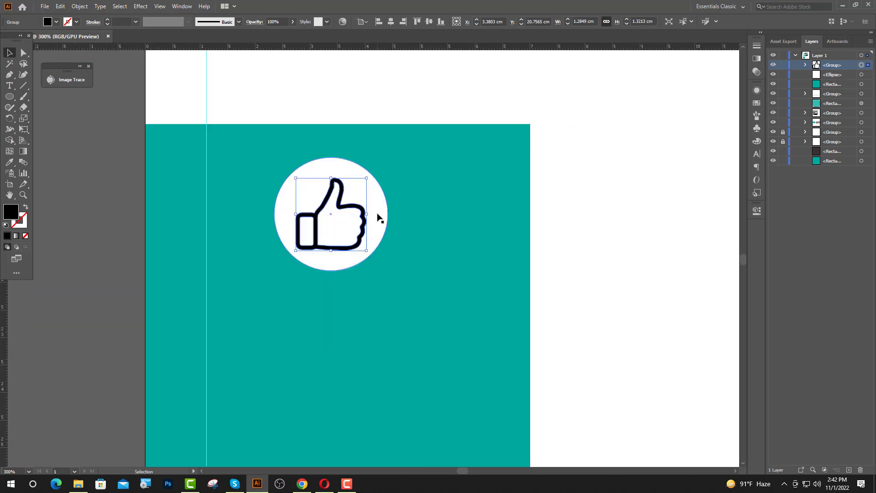
Eyedropper teal onto the circle and white onto the thumbs-up icon
{"action": "left_click", "coordinate": [378, 218]}
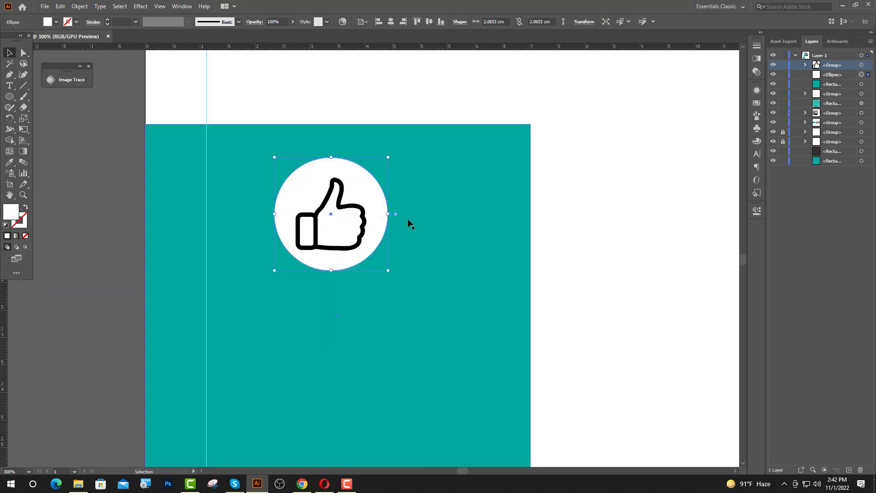
{"action": "left_click", "coordinate": [9, 164]}
{"action": "scroll", "coordinate": [351, 214], "scroll_direction": "down", "scroll_amount": 2}
{"action": "left_click", "coordinate": [297, 267]}
{"action": "scroll", "coordinate": [349, 219], "scroll_direction": "up", "scroll_amount": 2}
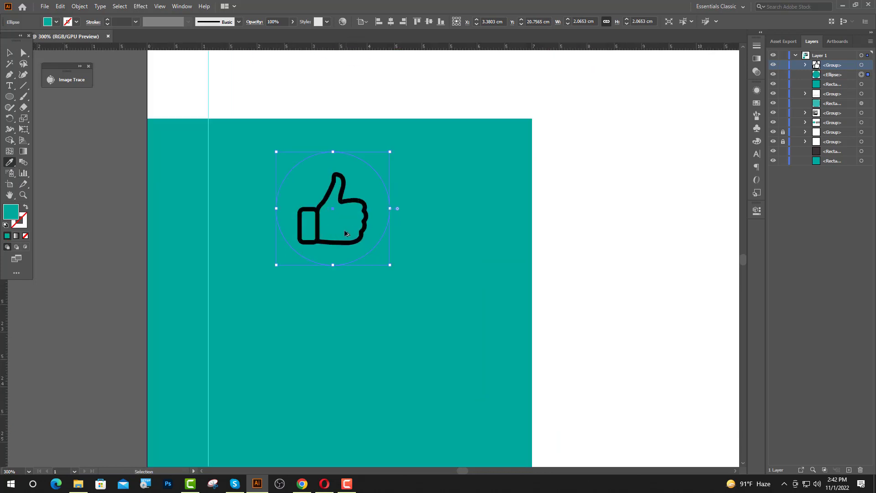
{"action": "left_click", "coordinate": [9, 53]}
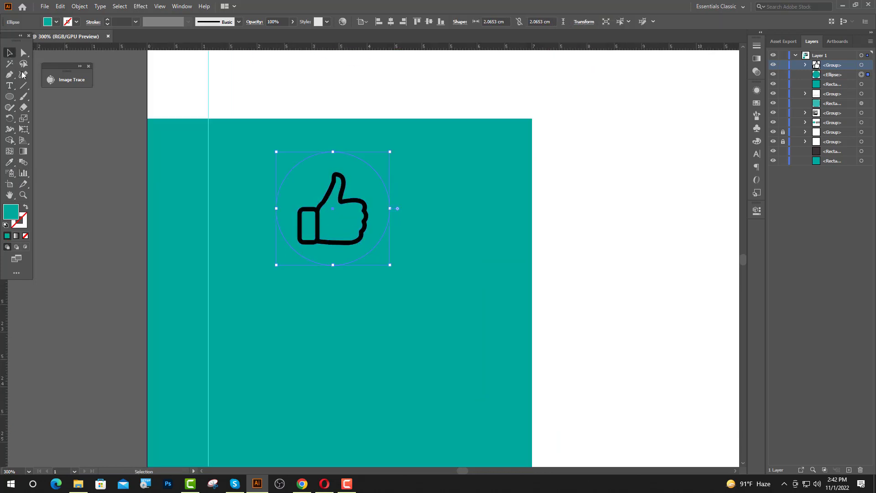
{"action": "left_click", "coordinate": [332, 243]}
{"action": "left_click", "coordinate": [9, 162]}
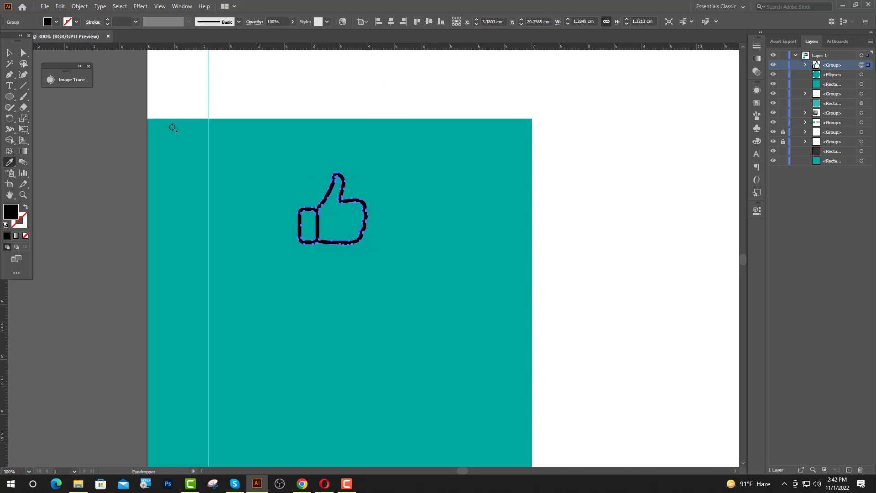
{"action": "left_click", "coordinate": [217, 100]}
Give the square behind the badge the dark colour with the Eyedropper
{"action": "key", "text": "v"}
{"action": "left_click", "coordinate": [225, 245]}
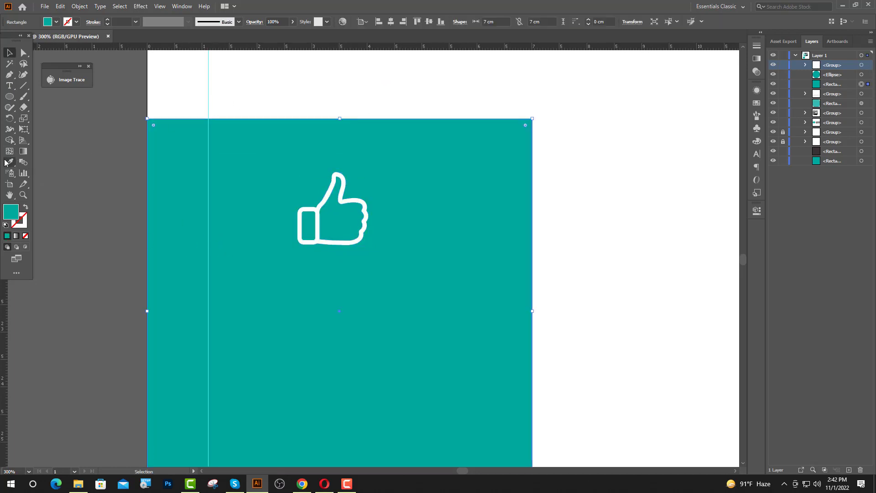
{"action": "left_click", "coordinate": [9, 162]}
{"action": "scroll", "coordinate": [383, 230], "scroll_direction": "down", "scroll_amount": 2}
{"action": "scroll", "coordinate": [557, 139], "scroll_direction": "up", "scroll_amount": 1}
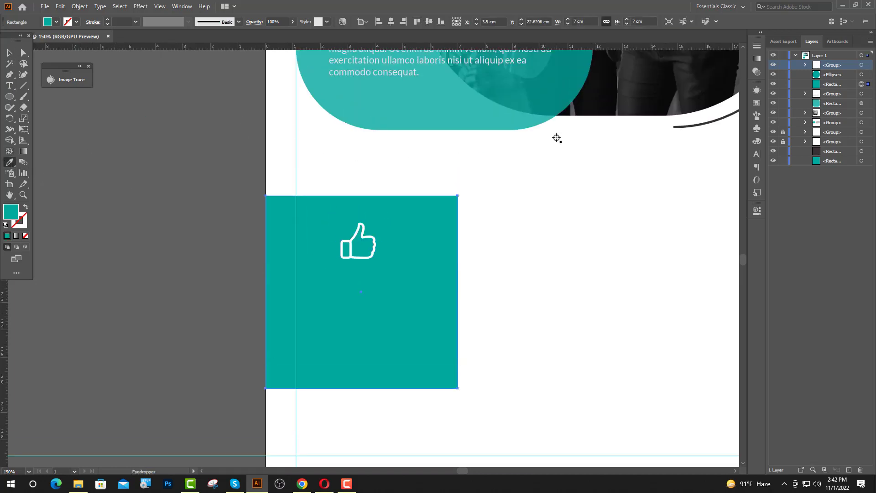
{"action": "scroll", "coordinate": [557, 138], "scroll_direction": "down", "scroll_amount": 3}
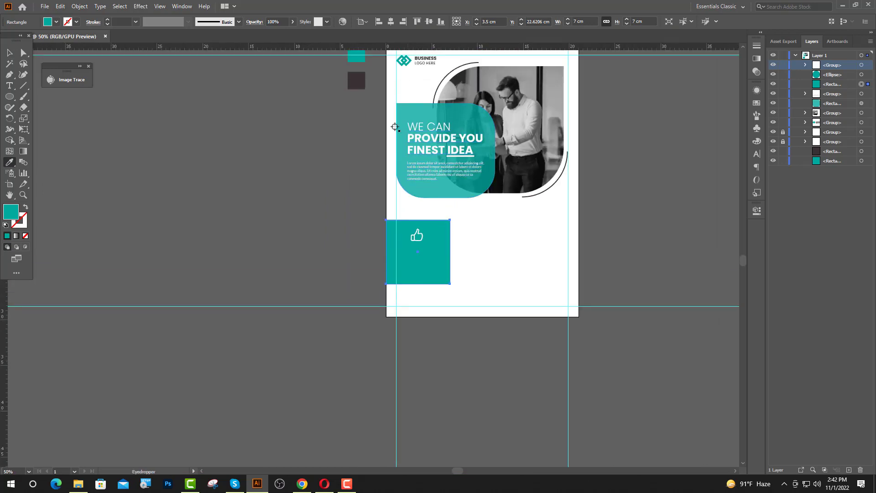
{"action": "scroll", "coordinate": [395, 127], "scroll_direction": "up", "scroll_amount": 1}
{"action": "left_click", "coordinate": [356, 91]}
Group the teal circle and white thumbs-up, then move the badge slightly up
{"action": "key", "text": "v"}
{"action": "left_click", "coordinate": [469, 256]}
{"action": "scroll", "coordinate": [436, 246], "scroll_direction": "up", "scroll_amount": 4}
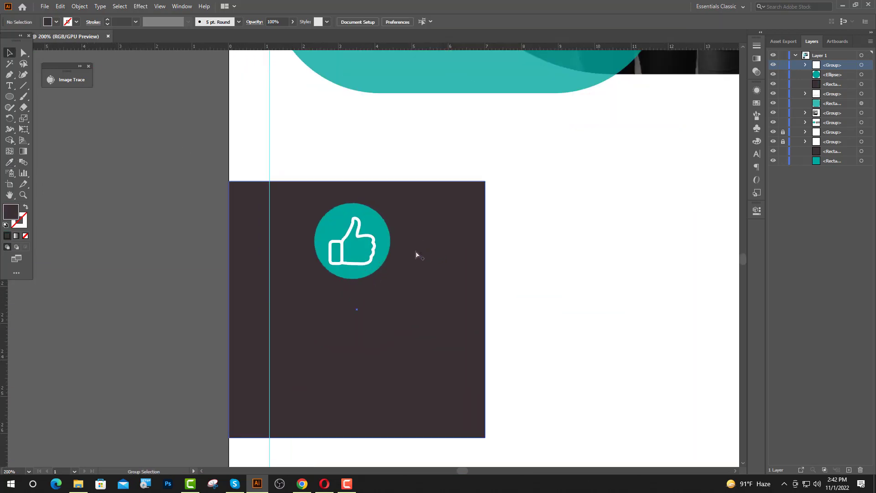
{"action": "left_click", "coordinate": [371, 263]}
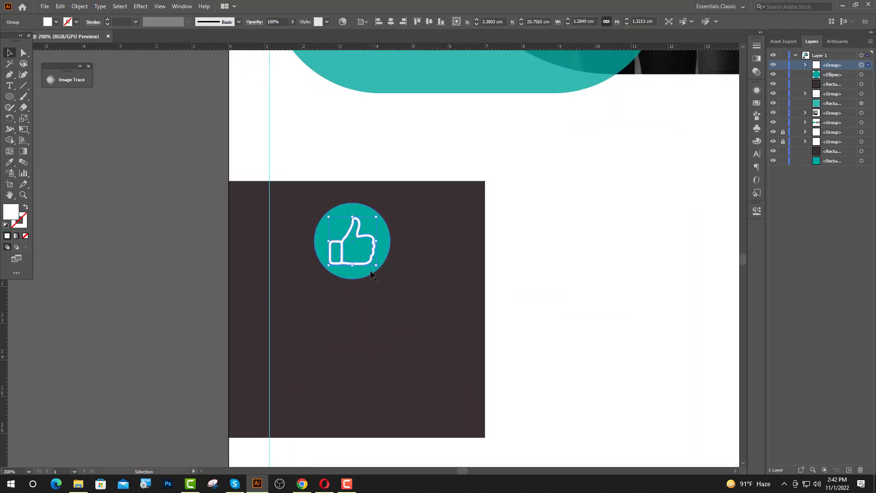
{"action": "left_click", "coordinate": [369, 274], "text": "shift"}
{"action": "key", "text": "ctrl+g"}
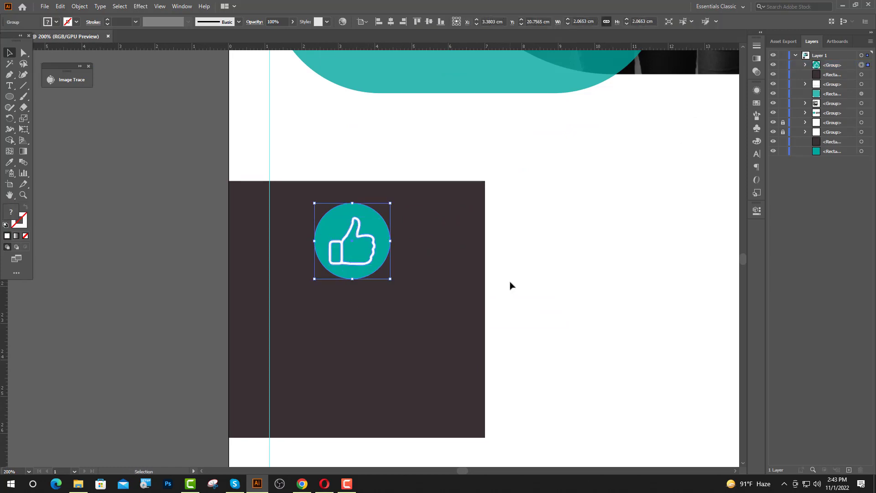
{"action": "left_click", "coordinate": [487, 335]}
{"action": "scroll", "coordinate": [364, 278], "scroll_direction": "down", "scroll_amount": 1}
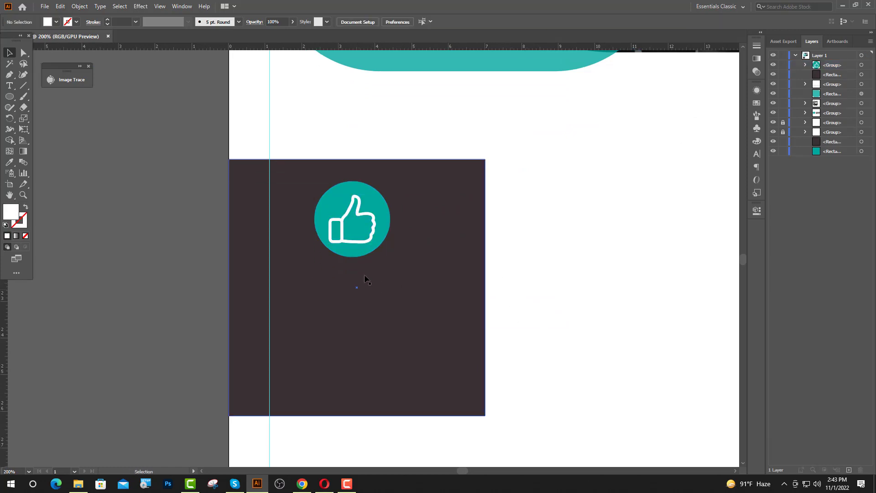
{"action": "left_click_drag", "start_coordinate": [362, 251], "coordinate": [361, 242]}
{"action": "left_click", "coordinate": [504, 292]}
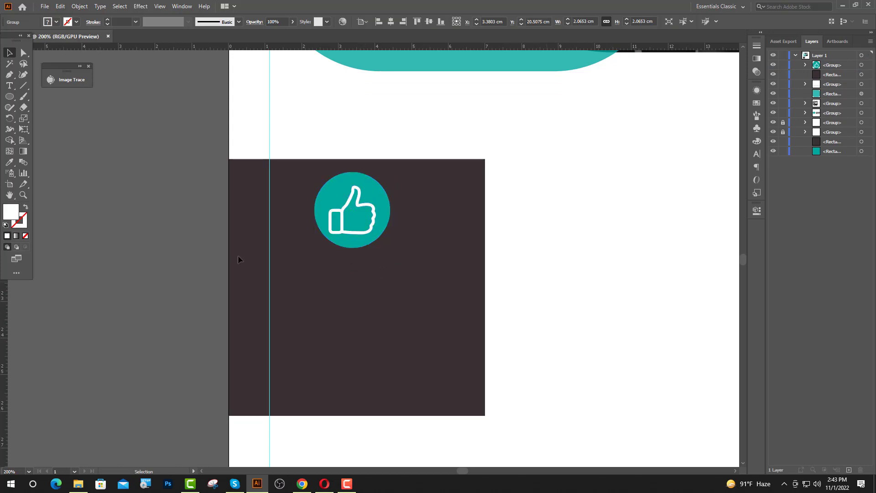
Add a 12 pt Poppins Bold 'CREATIVE IDEA' heading below the teal badge
{"action": "left_click", "coordinate": [11, 88]}
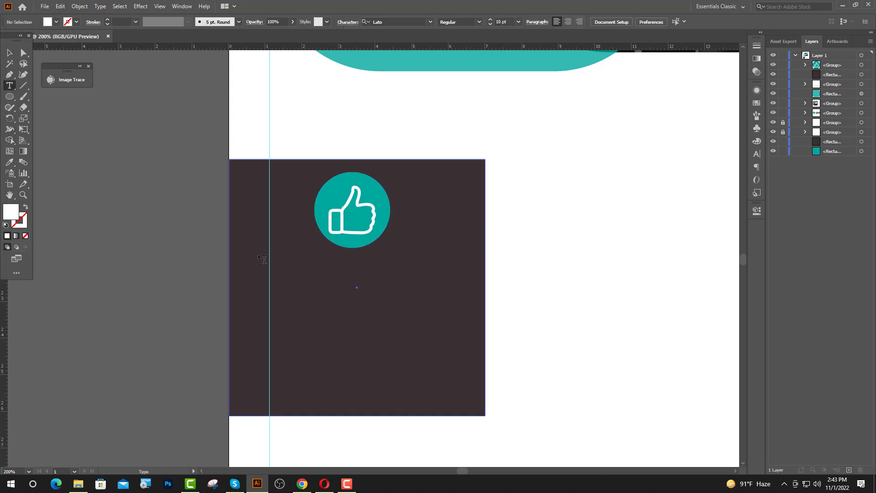
{"action": "left_click", "coordinate": [293, 272]}
{"action": "left_click", "coordinate": [431, 21]}
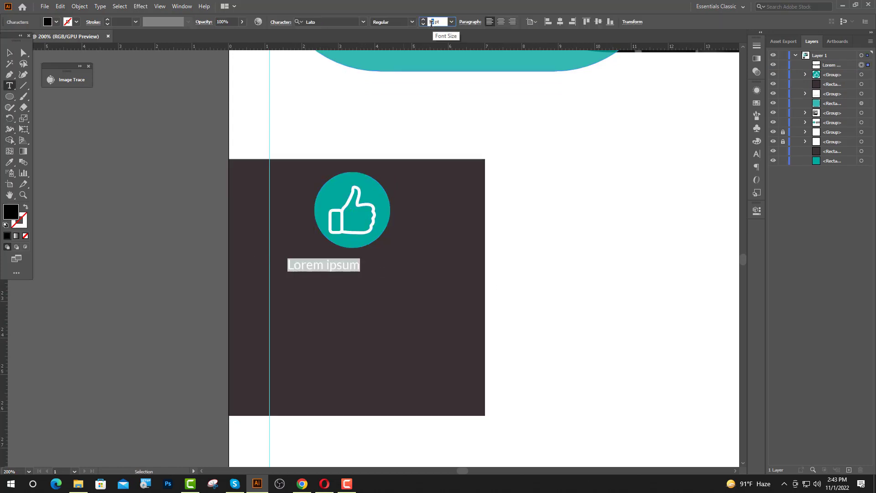
{"action": "type", "text": "12"}
{"action": "key", "text": "Return"}
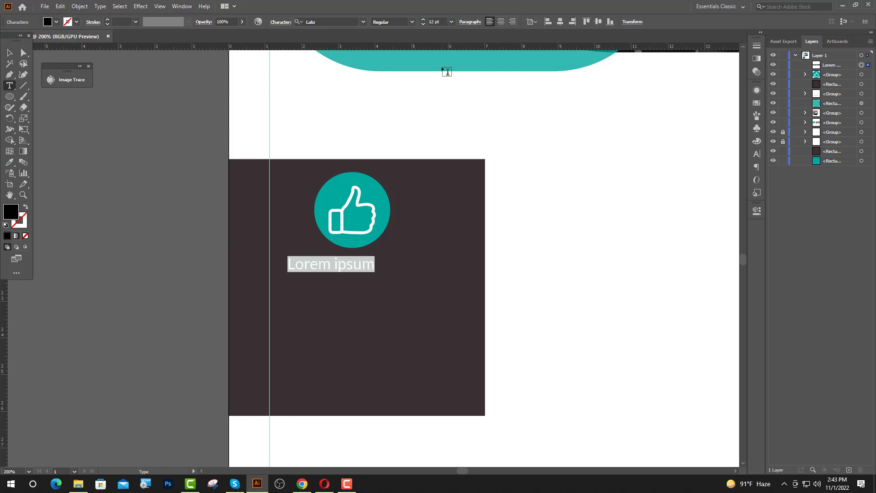
{"action": "left_click", "coordinate": [328, 21]}
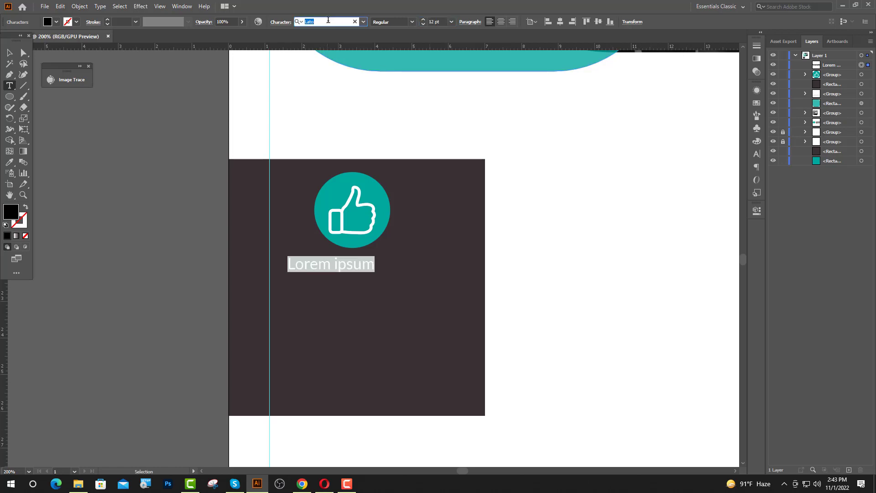
{"action": "type", "text": "Po"}
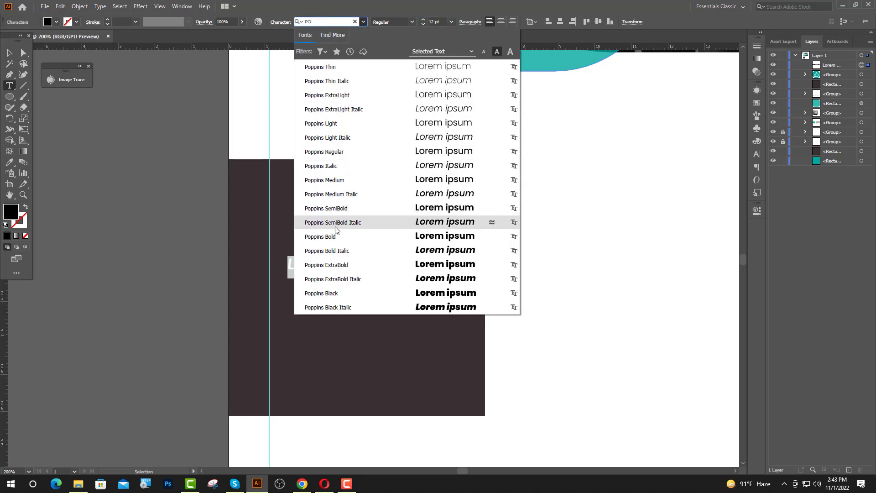
{"action": "left_click", "coordinate": [335, 238]}
{"action": "type", "text": "c"}
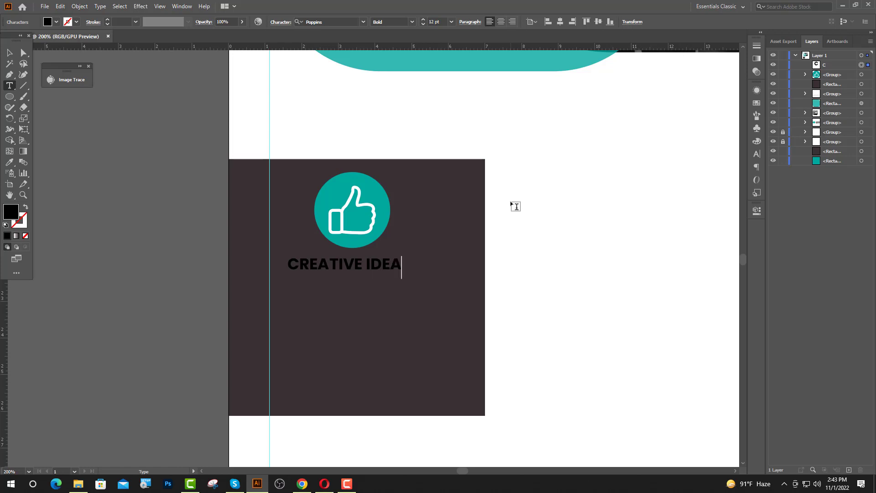
{"action": "key", "text": "Escape"}
Make the CREATIVE IDEA heading white
{"action": "left_click", "coordinate": [9, 163]}
{"action": "left_click", "coordinate": [302, 131]}
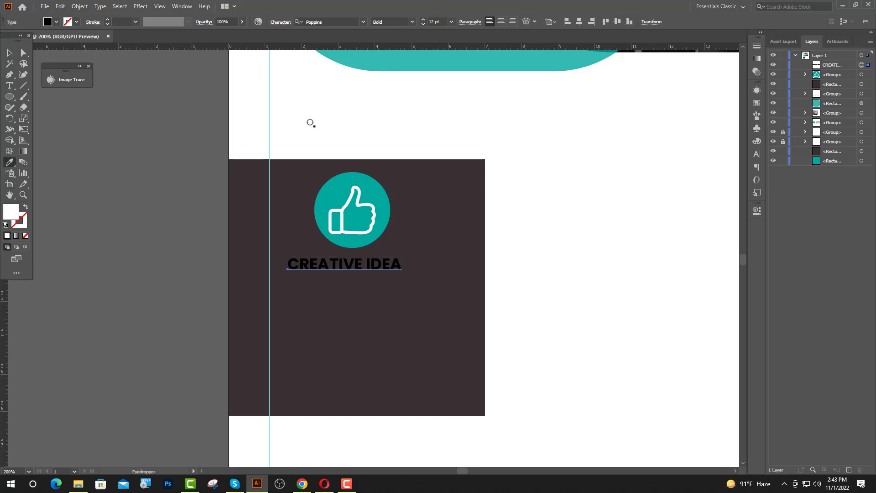
{"action": "key", "text": "v"}
{"action": "left_click", "coordinate": [219, 138]}
Add a Lorem ipsum line below and match it to the Lato Regular 10 pt body text
{"action": "left_click", "coordinate": [9, 86]}
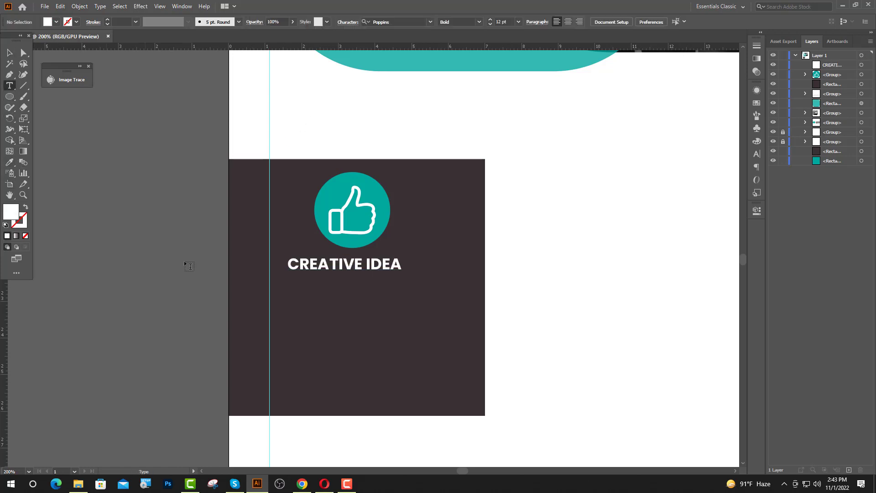
{"action": "left_click", "coordinate": [246, 295]}
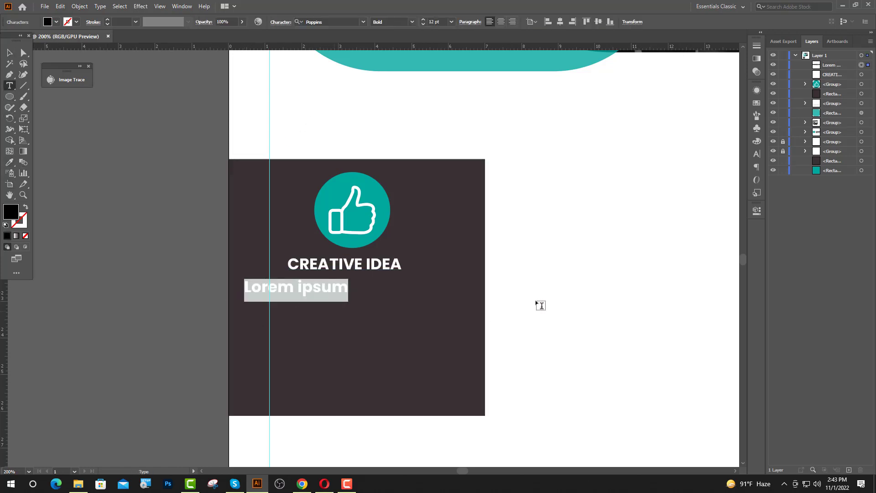
{"action": "left_click", "coordinate": [9, 163]}
{"action": "scroll", "coordinate": [375, 198], "scroll_direction": "down", "scroll_amount": 2}
{"action": "left_click", "coordinate": [382, 95]}
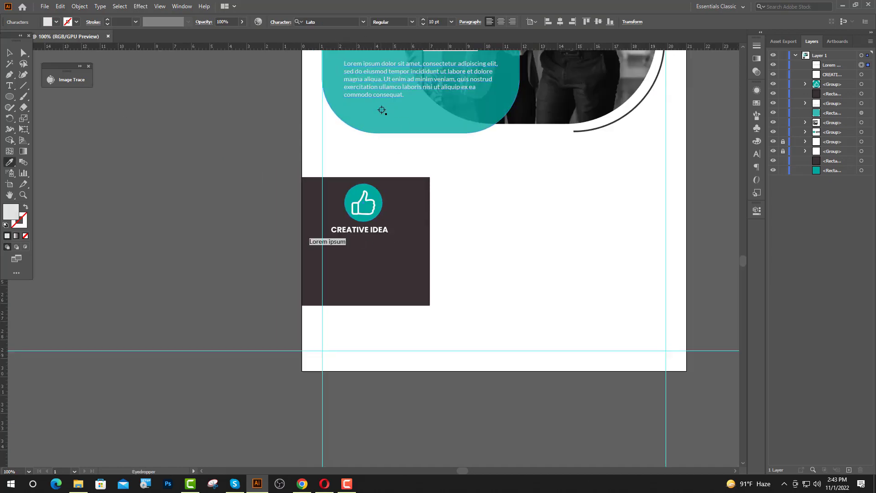
{"action": "scroll", "coordinate": [372, 255], "scroll_direction": "up", "scroll_amount": 2}
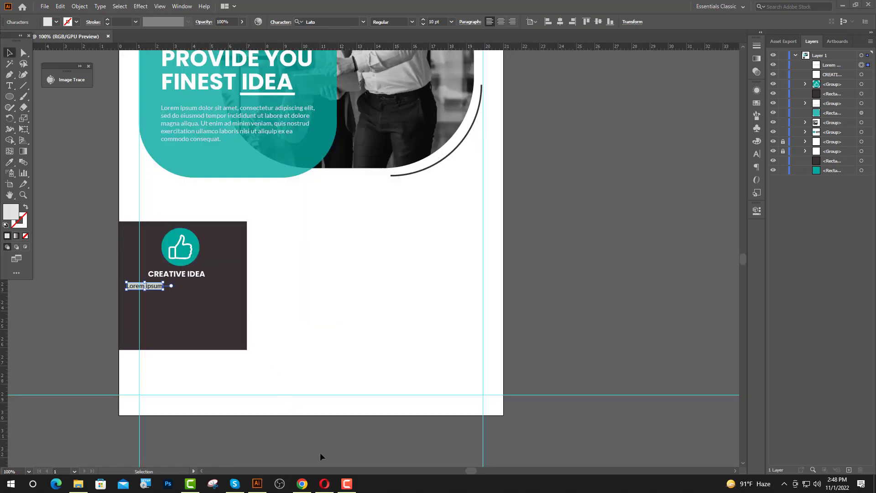
Copy the first sentence under 'Why do we use it?' on lipsum.com, then return to Illustrator
{"action": "left_click", "coordinate": [302, 484]}
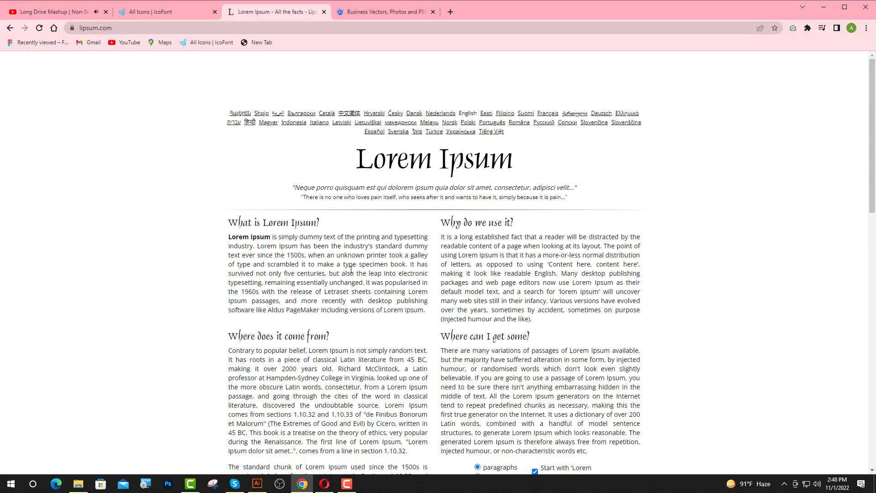
{"action": "left_click_drag", "start_coordinate": [441, 239], "coordinate": [604, 247]}
{"action": "key", "text": "ctrl+c"}
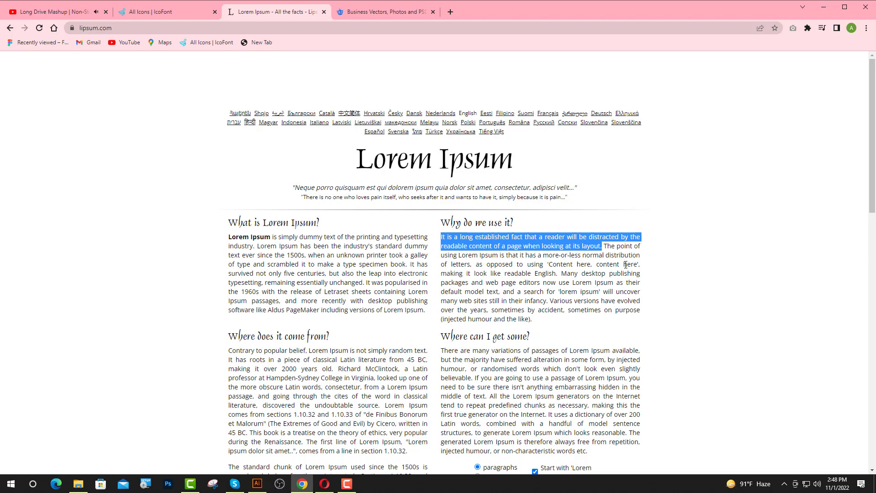
{"action": "left_click", "coordinate": [257, 483]}
{"action": "scroll", "coordinate": [352, 456], "scroll_direction": "down", "scroll_amount": 1}
Paste the copied sentence over the Lorem ipsum placeholder and centre-align it
{"action": "scroll", "coordinate": [130, 247], "scroll_direction": "up", "scroll_amount": 2}
{"action": "scroll", "coordinate": [130, 248], "scroll_direction": "up", "scroll_amount": 2}
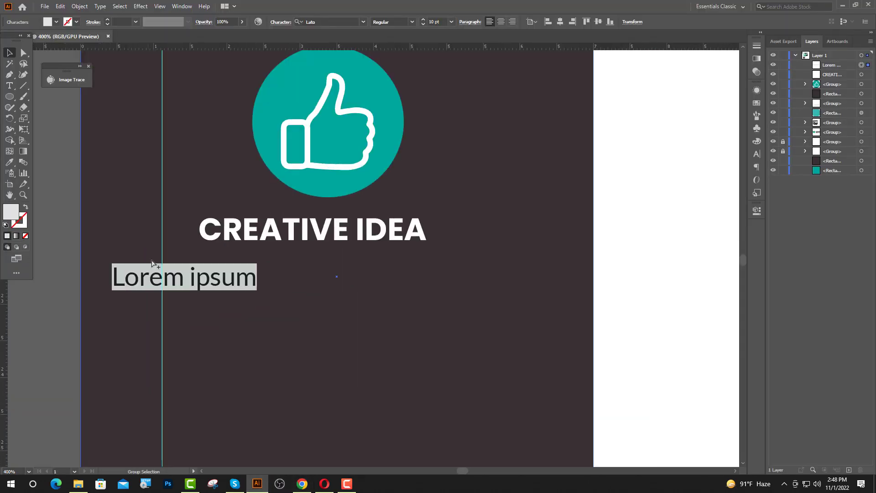
{"action": "scroll", "coordinate": [267, 298], "scroll_direction": "up", "scroll_amount": 2}
{"action": "key", "text": "a"}
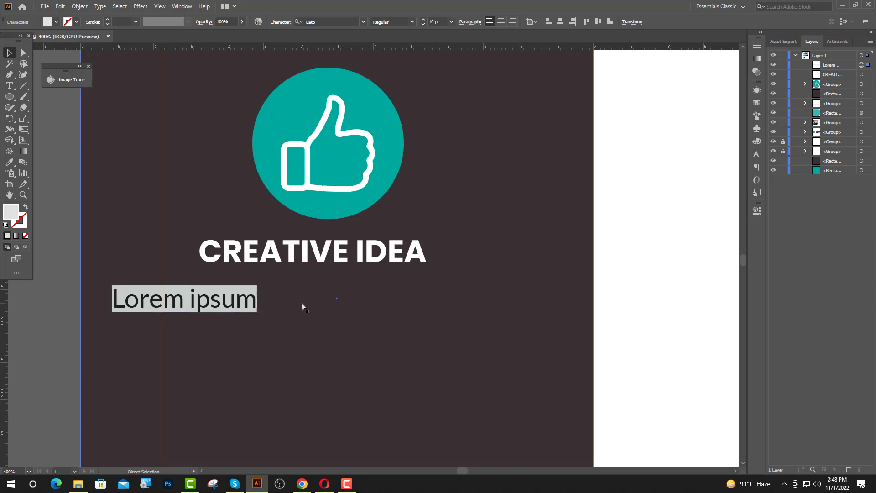
{"action": "key", "text": "ctrl+v"}
{"action": "key", "text": "Escape"}
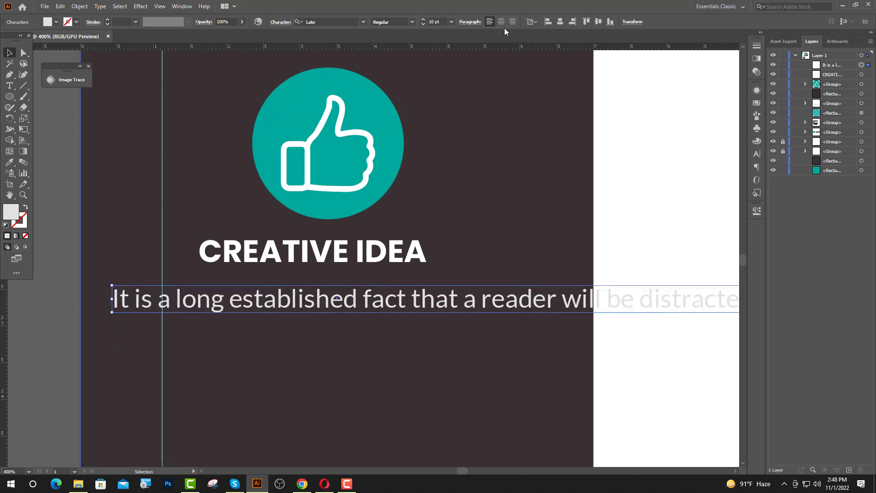
{"action": "left_click", "coordinate": [501, 22]}
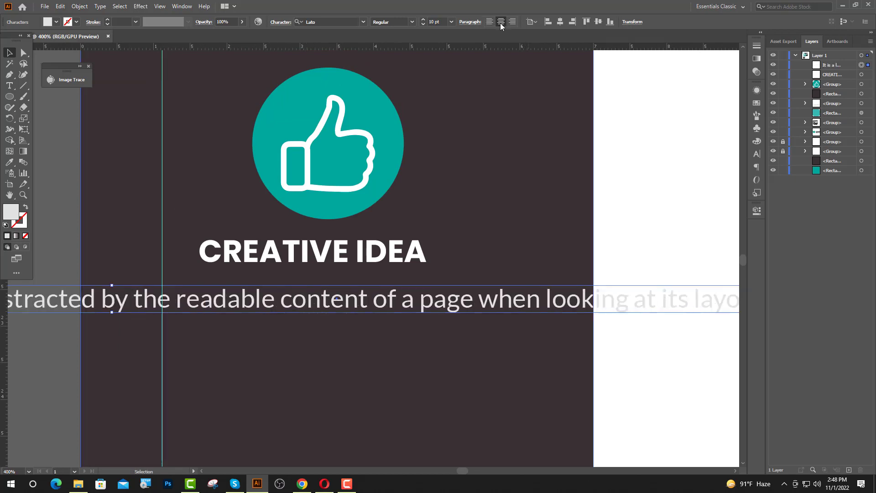
Move the sentence line right so its start lines up with the guide
{"action": "left_click", "coordinate": [10, 55]}
{"action": "left_click_drag", "start_coordinate": [239, 309], "coordinate": [698, 308]}
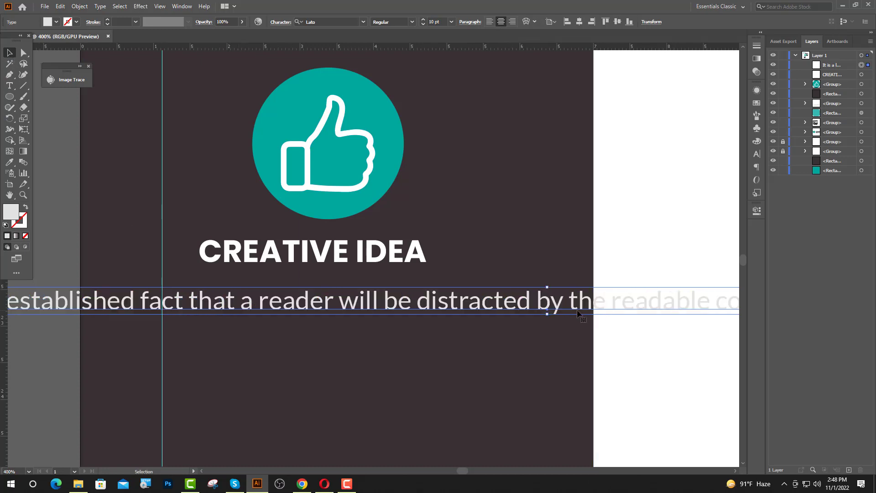
{"action": "left_click_drag", "start_coordinate": [397, 312], "coordinate": [639, 310]}
{"action": "left_click_drag", "start_coordinate": [311, 309], "coordinate": [336, 308]}
Break the sentence into four lines before 'that', 'by' and 'page'
{"action": "key", "text": "t"}
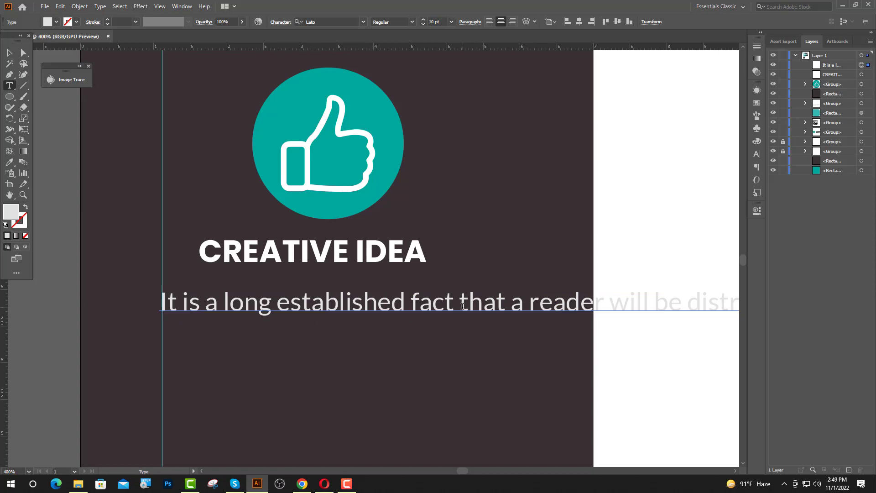
{"action": "left_click", "coordinate": [534, 298]}
{"action": "key", "text": "Return"}
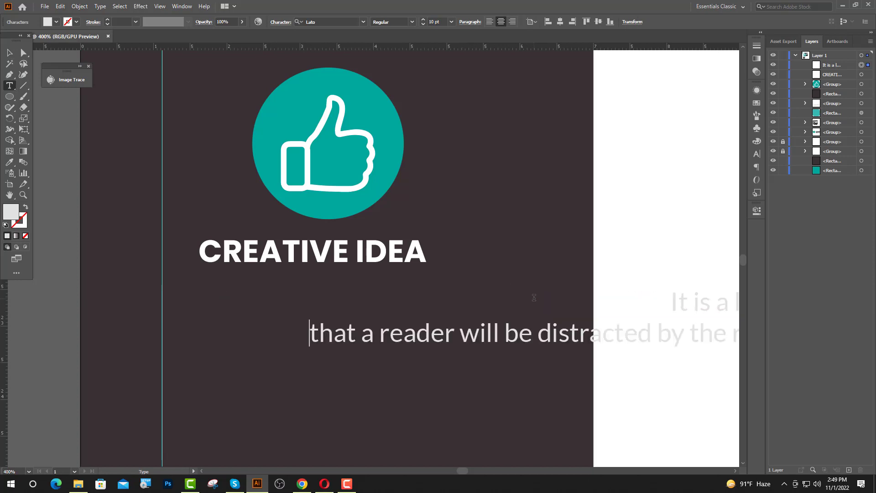
{"action": "left_click", "coordinate": [662, 326]}
{"action": "key", "text": "Return"}
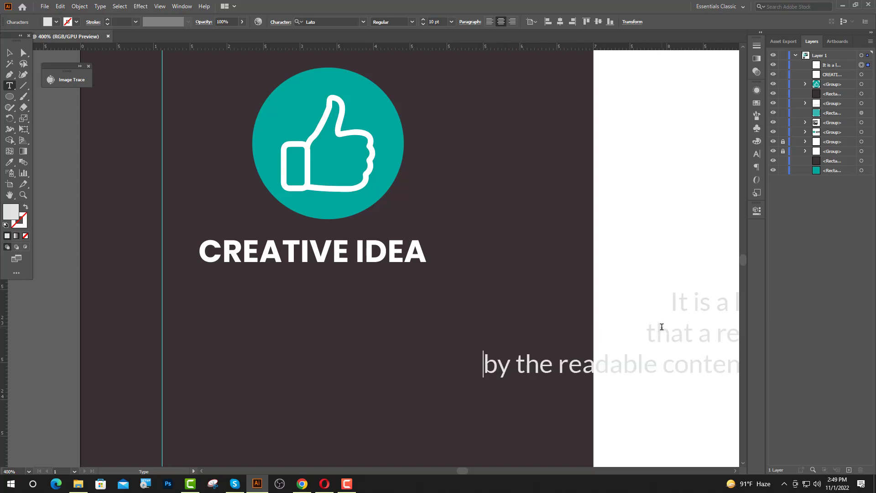
{"action": "key", "text": "ctrl+minus"}
{"action": "key", "text": "ctrl+minus"}
{"action": "key", "text": "ctrl+minus"}
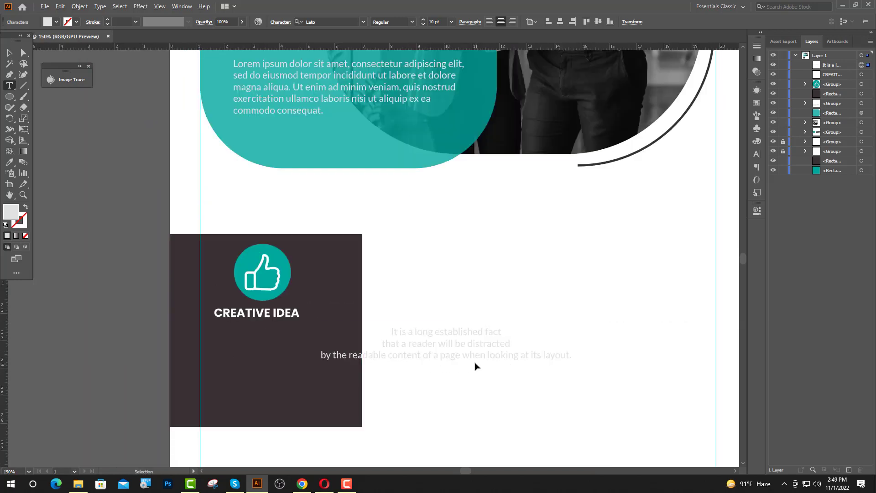
{"action": "scroll", "coordinate": [474, 366], "scroll_direction": "up", "scroll_amount": 1}
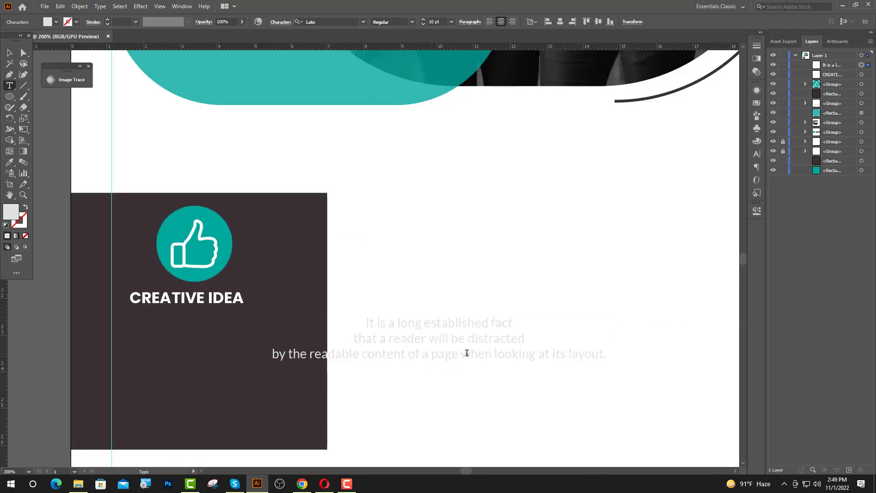
{"action": "key", "text": "Return"}
Move the paragraph under CREATIVE IDEA and centre it horizontally on the dark panel
{"action": "left_click", "coordinate": [10, 53]}
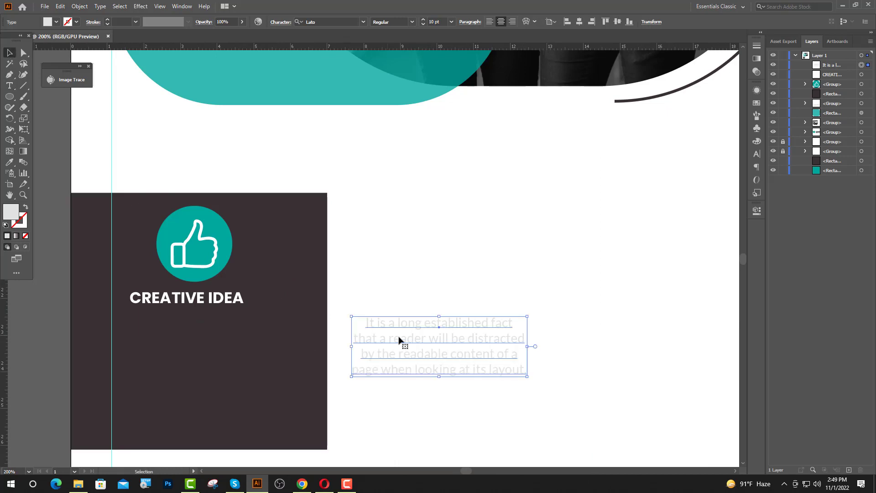
{"action": "left_click_drag", "start_coordinate": [420, 359], "coordinate": [182, 362]}
{"action": "left_click", "coordinate": [314, 328], "text": "shift"}
{"action": "left_click", "coordinate": [313, 326]}
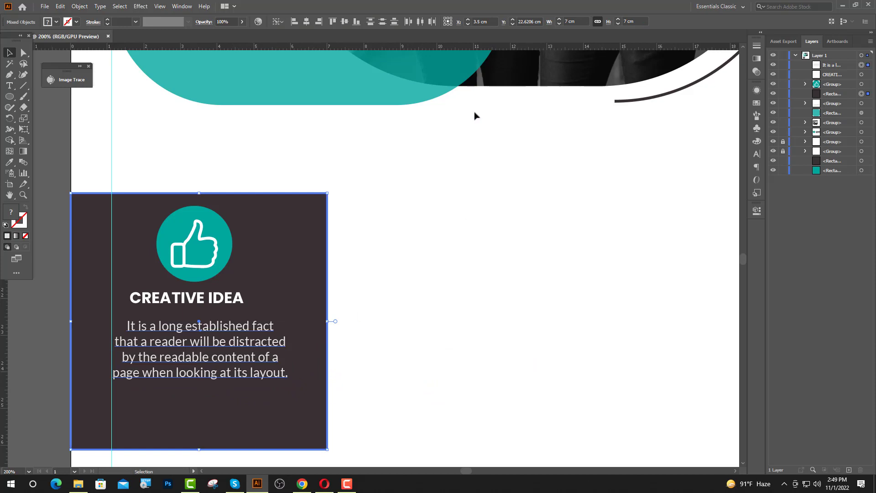
{"action": "left_click", "coordinate": [308, 23]}
Nudge the caption paragraph slightly lower on the dark panel
{"action": "left_click", "coordinate": [365, 219]}
{"action": "scroll", "coordinate": [167, 356], "scroll_direction": "up", "scroll_amount": 1}
{"action": "left_click_drag", "start_coordinate": [218, 338], "coordinate": [218, 356]}
{"action": "left_click", "coordinate": [426, 316]}
Centre the CREATIVE IDEA heading horizontally on the dark panel as key object
{"action": "scroll", "coordinate": [382, 325], "scroll_direction": "up", "scroll_amount": 1}
{"action": "scroll", "coordinate": [135, 303], "scroll_direction": "up", "scroll_amount": 1}
{"action": "left_click", "coordinate": [137, 292]}
{"action": "left_click", "coordinate": [425, 300], "text": "shift"}
{"action": "left_click", "coordinate": [437, 297]}
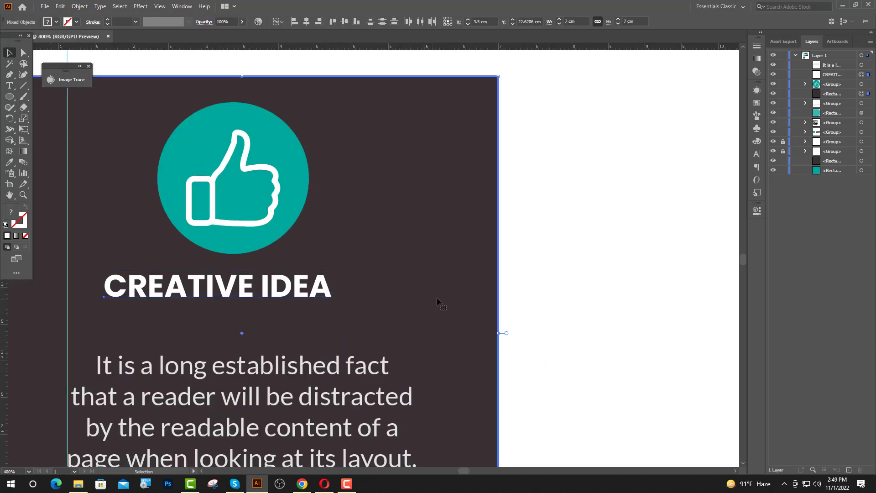
{"action": "left_click", "coordinate": [319, 23]}
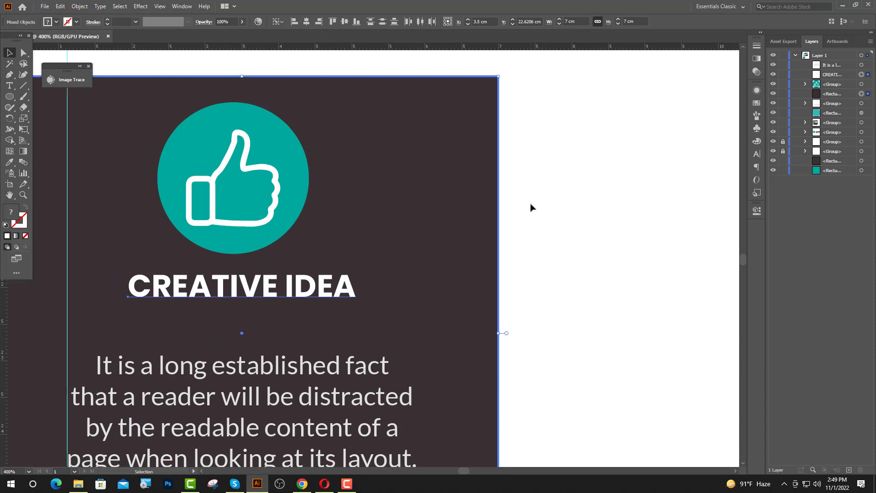
{"action": "left_click", "coordinate": [531, 206]}
Draw a straight horizontal line with the Pen tool under the heading
{"action": "left_click", "coordinate": [9, 78]}
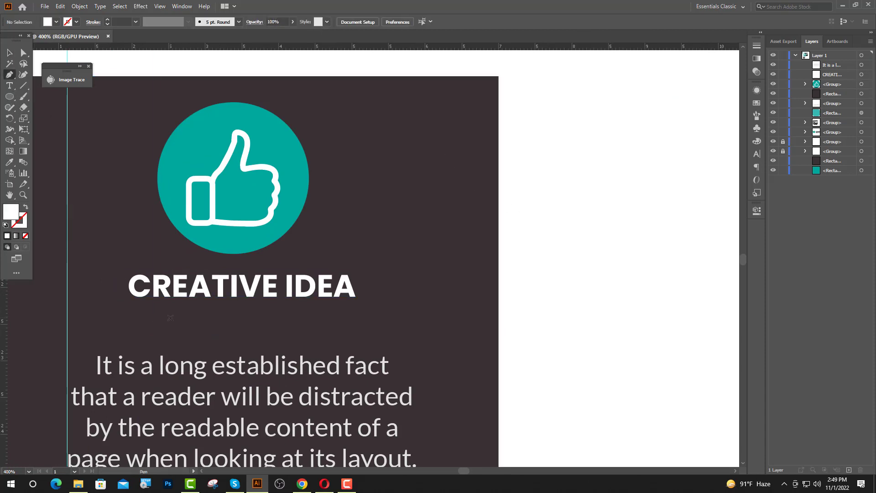
{"action": "left_click", "coordinate": [155, 316]}
{"action": "left_click", "coordinate": [328, 316]}
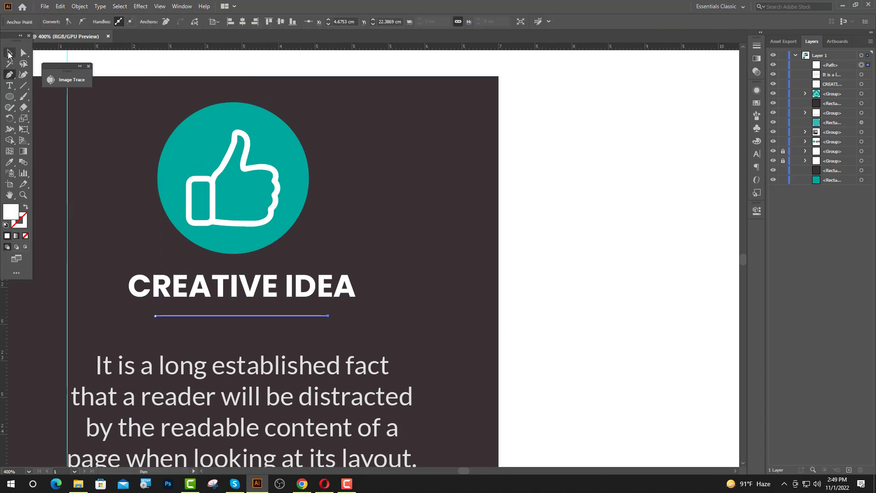
{"action": "left_click", "coordinate": [9, 54]}
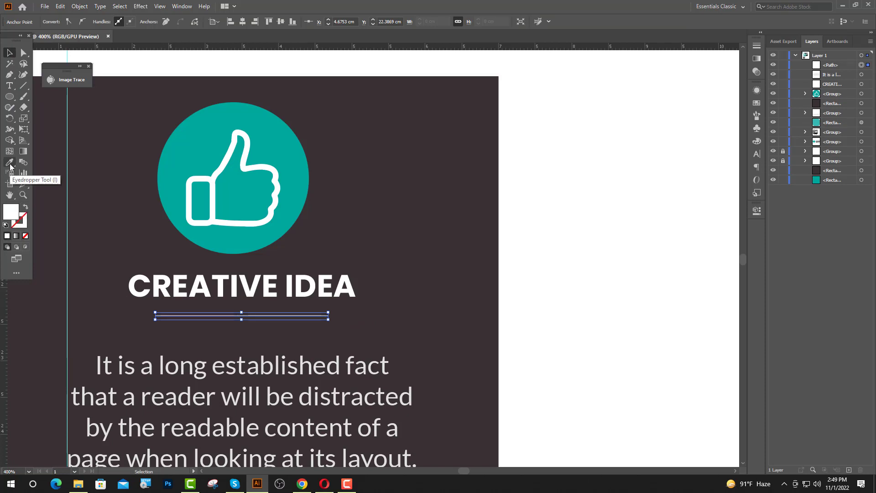
Eyedrop the teal from the icon circle and swap it onto the line's stroke
{"action": "left_click", "coordinate": [10, 165]}
{"action": "left_click", "coordinate": [172, 183]}
{"action": "left_click", "coordinate": [10, 54]}
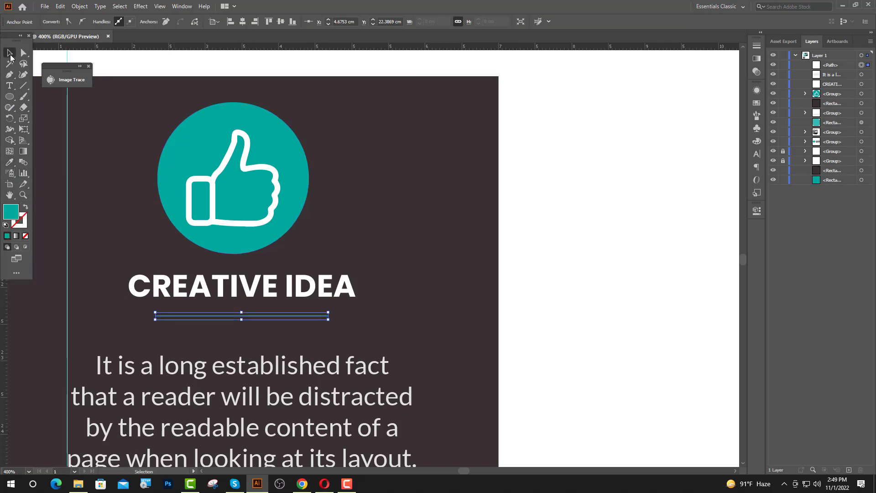
{"action": "left_click", "coordinate": [26, 208]}
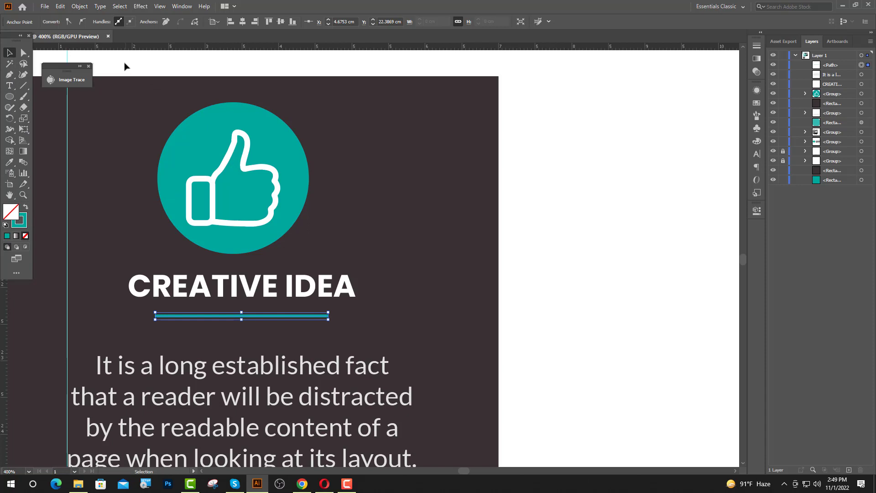
{"action": "left_click", "coordinate": [153, 83]}
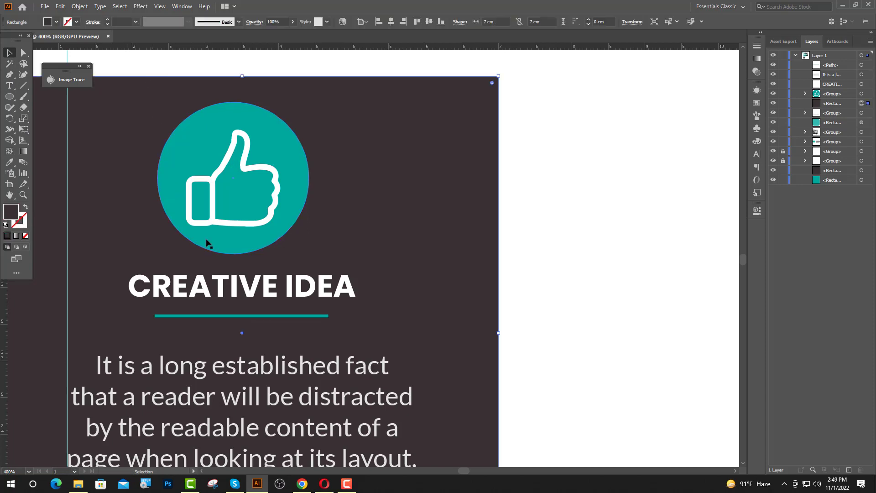
Fine-tune the CREATIVE IDEA heading's vertical position with arrow-key nudges
{"action": "left_click", "coordinate": [233, 315]}
{"action": "left_click", "coordinate": [522, 289]}
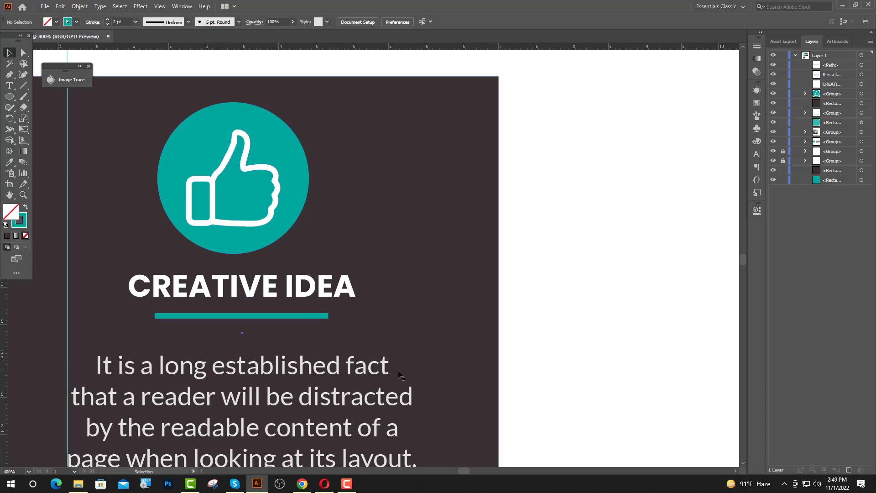
{"action": "scroll", "coordinate": [334, 358], "scroll_direction": "down", "scroll_amount": 2}
{"action": "scroll", "coordinate": [403, 305], "scroll_direction": "down", "scroll_amount": 3}
{"action": "scroll", "coordinate": [301, 299], "scroll_direction": "up", "scroll_amount": 1}
{"action": "scroll", "coordinate": [301, 300], "scroll_direction": "up", "scroll_amount": 2}
{"action": "left_click", "coordinate": [301, 299]}
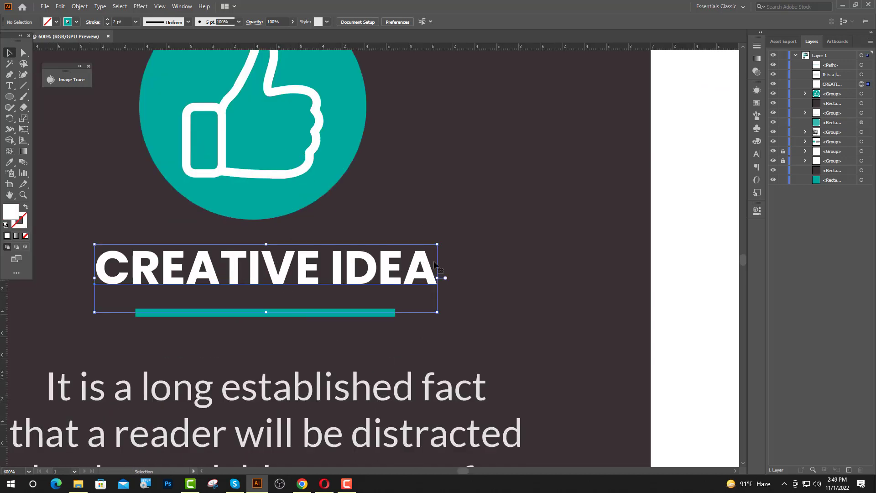
{"action": "scroll", "coordinate": [550, 232], "scroll_direction": "down", "scroll_amount": 1}
{"action": "key", "text": "Up"}
{"action": "key", "text": "Up"}
{"action": "key", "text": "Up"}
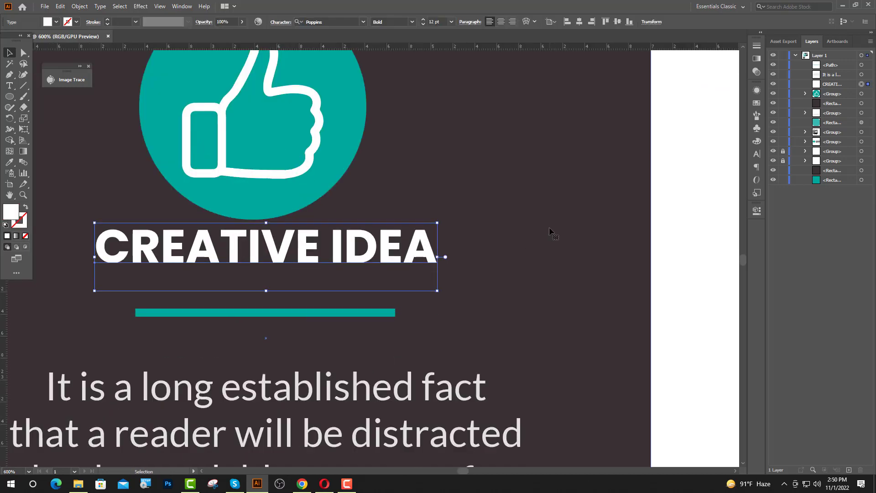
{"action": "key", "text": "Down"}
{"action": "key", "text": "Down"}
{"action": "key", "text": "Down"}
{"action": "key", "text": "Down"}
{"action": "key", "text": "Down"}
{"action": "key", "text": "Down"}
{"action": "key", "text": "Down"}
{"action": "key", "text": "Down"}
{"action": "key", "text": "Down"}
{"action": "key", "text": "Down"}
{"action": "key", "text": "Down"}
{"action": "key", "text": "Down"}
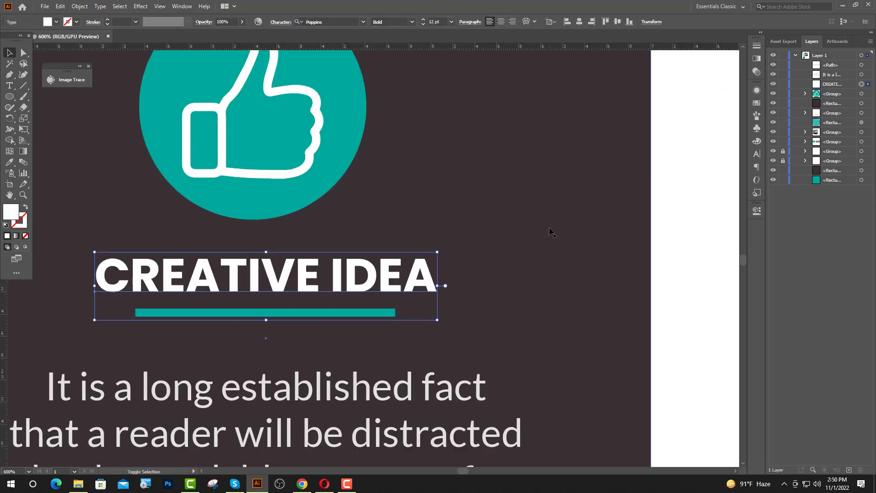
{"action": "key", "text": "Down"}
{"action": "key", "text": "Down"}
{"action": "key", "text": "Down"}
{"action": "key", "text": "Down"}
{"action": "key", "text": "Down"}
{"action": "key", "text": "Down"}
{"action": "key", "text": "Down"}
{"action": "left_click", "coordinate": [551, 232]}
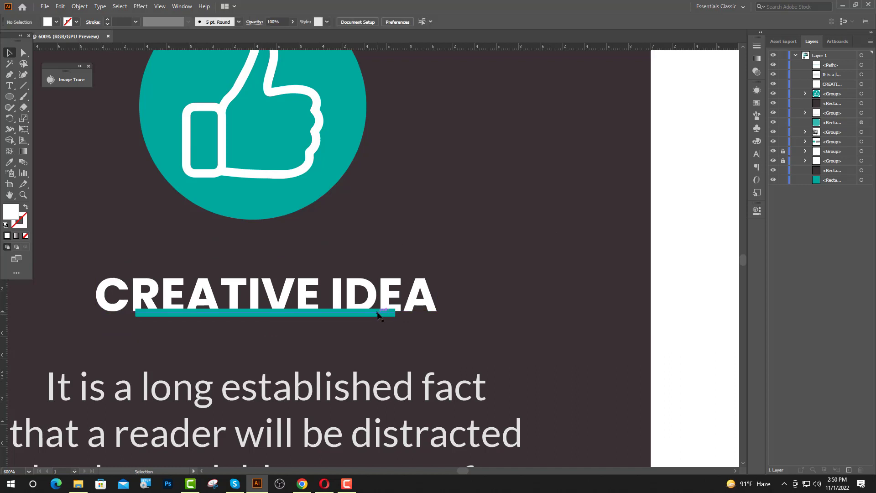
Move the teal bar down so it sits just below the heading
{"action": "left_click_drag", "start_coordinate": [377, 313], "coordinate": [382, 325]}
{"action": "key", "text": "Up"}
{"action": "key", "text": "Up"}
{"action": "key", "text": "Up"}
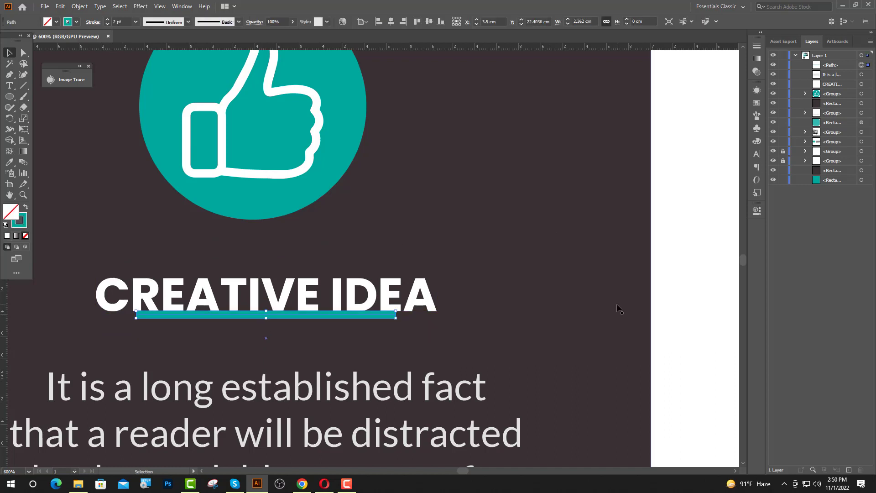
{"action": "key", "text": "Down"}
{"action": "key", "text": "Down"}
{"action": "key", "text": "Down"}
{"action": "key", "text": "Down"}
{"action": "key", "text": "Down"}
{"action": "key", "text": "Down"}
{"action": "key", "text": "Down"}
{"action": "key", "text": "Down"}
{"action": "key", "text": "Down"}
{"action": "key", "text": "Down"}
{"action": "key", "text": "Down"}
{"action": "key", "text": "Down"}
{"action": "key", "text": "Down"}
{"action": "key", "text": "Down"}
{"action": "key", "text": "Down"}
{"action": "key", "text": "Down"}
{"action": "scroll", "coordinate": [334, 319], "scroll_direction": "down", "scroll_amount": 2}
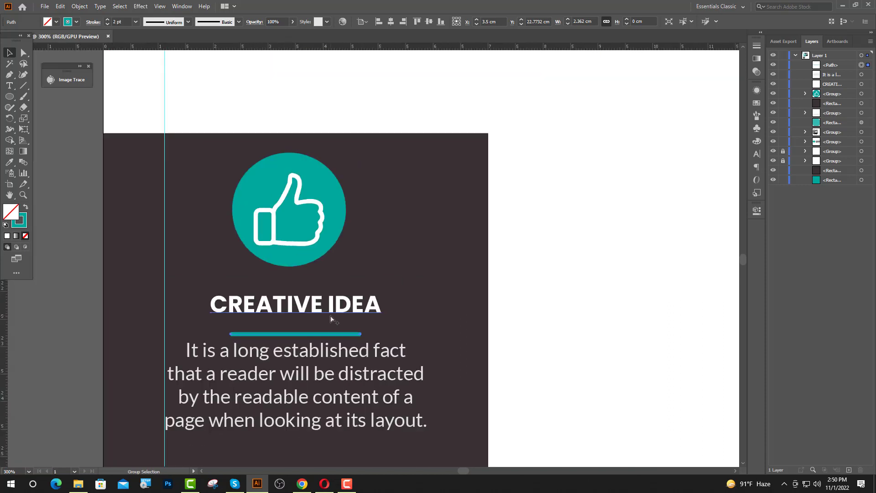
{"action": "left_click", "coordinate": [581, 307]}
Nudge the caption paragraph down below the teal bar
{"action": "scroll", "coordinate": [321, 330], "scroll_direction": "down", "scroll_amount": 2}
{"action": "left_click", "coordinate": [323, 332]}
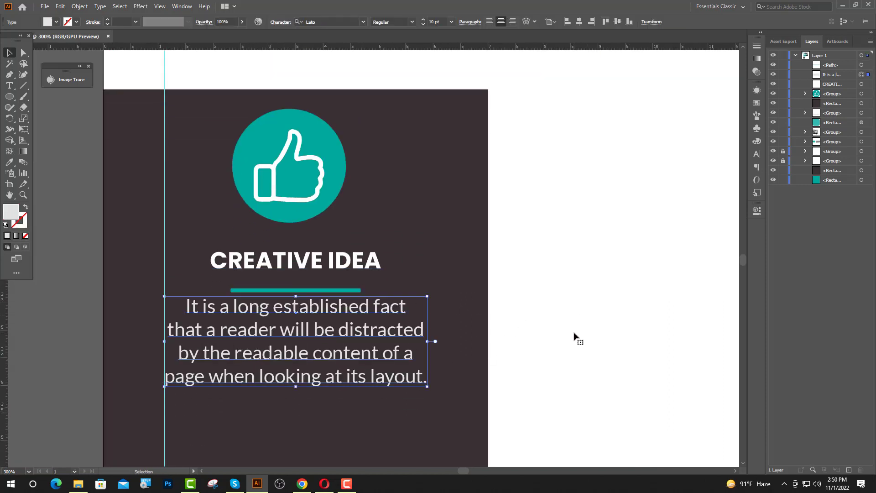
{"action": "key", "text": "Up"}
{"action": "key", "text": "Up"}
{"action": "key", "text": "Up"}
{"action": "key", "text": "Down"}
{"action": "key", "text": "Down"}
{"action": "key", "text": "Down"}
{"action": "key", "text": "Down"}
{"action": "key", "text": "Down"}
{"action": "key", "text": "Down"}
{"action": "key", "text": "Down"}
{"action": "key", "text": "Down"}
{"action": "key", "text": "Down"}
{"action": "key", "text": "Down"}
{"action": "key", "text": "Down"}
{"action": "key", "text": "Down"}
{"action": "key", "text": "Down"}
{"action": "key", "text": "Down"}
{"action": "key", "text": "Down"}
{"action": "key", "text": "Down"}
{"action": "key", "text": "Down"}
{"action": "key", "text": "Down"}
{"action": "key", "text": "Down"}
{"action": "key", "text": "Down"}
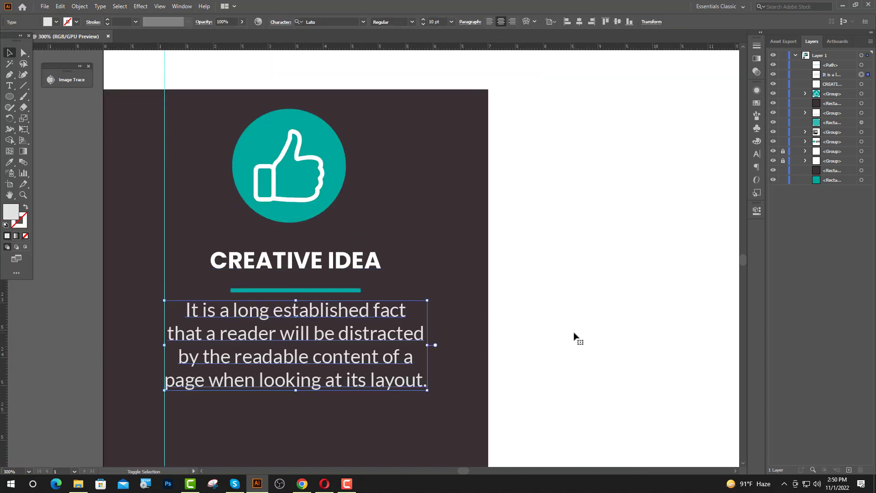
Centre the icon, heading and paragraph, group them, and centre the group on the card
{"action": "left_click", "coordinate": [320, 268], "text": "shift"}
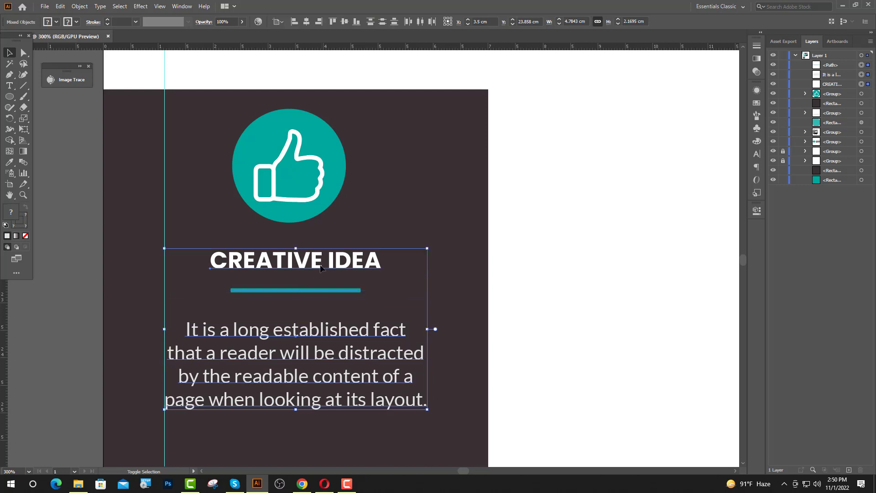
{"action": "left_click", "coordinate": [300, 206], "text": "shift"}
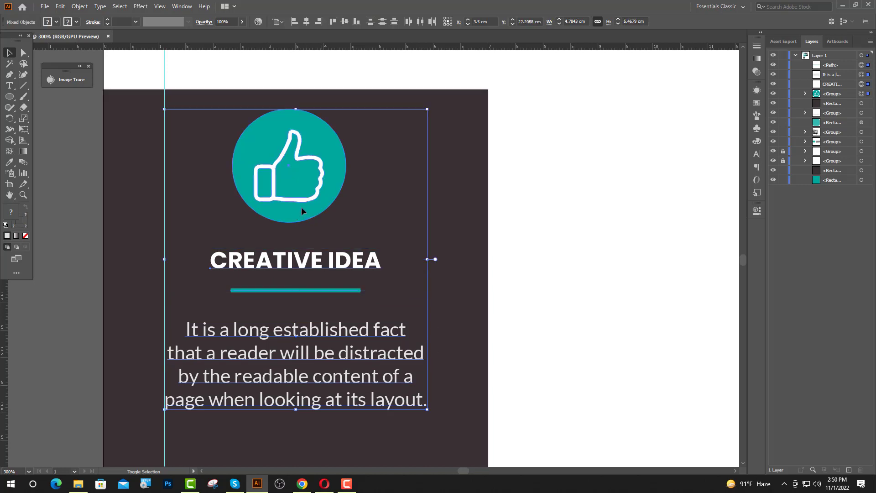
{"action": "left_click", "coordinate": [306, 21]}
{"action": "key", "text": "ctrl+g"}
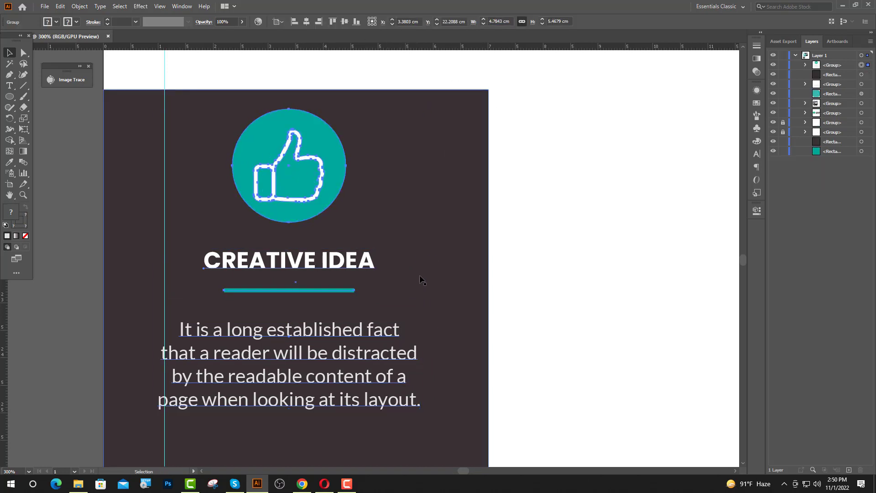
{"action": "left_click", "coordinate": [451, 273], "text": "shift"}
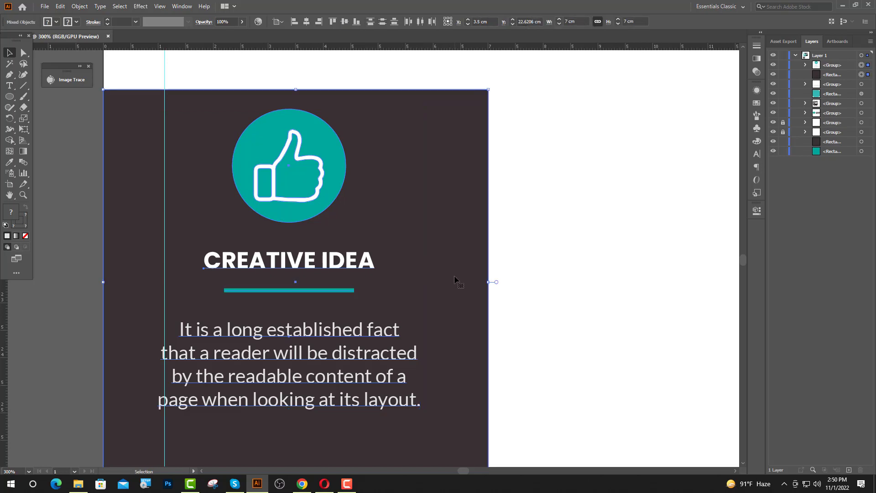
{"action": "left_click", "coordinate": [306, 22]}
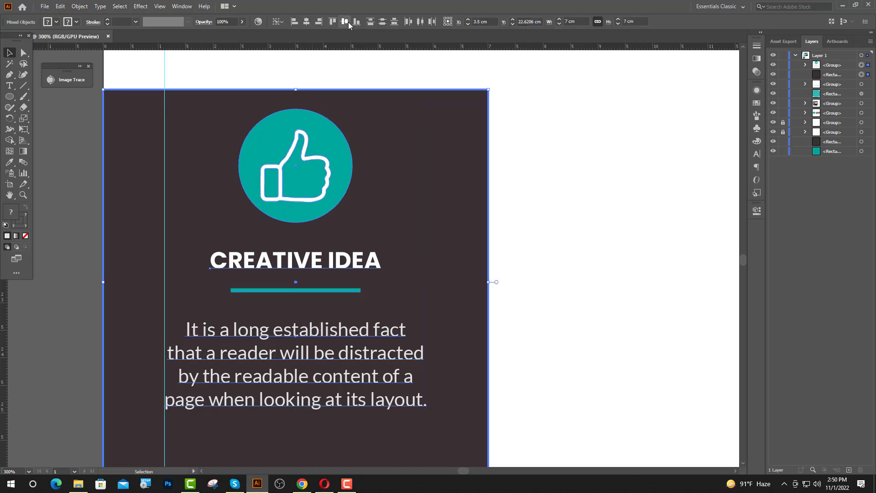
{"action": "left_click", "coordinate": [346, 22]}
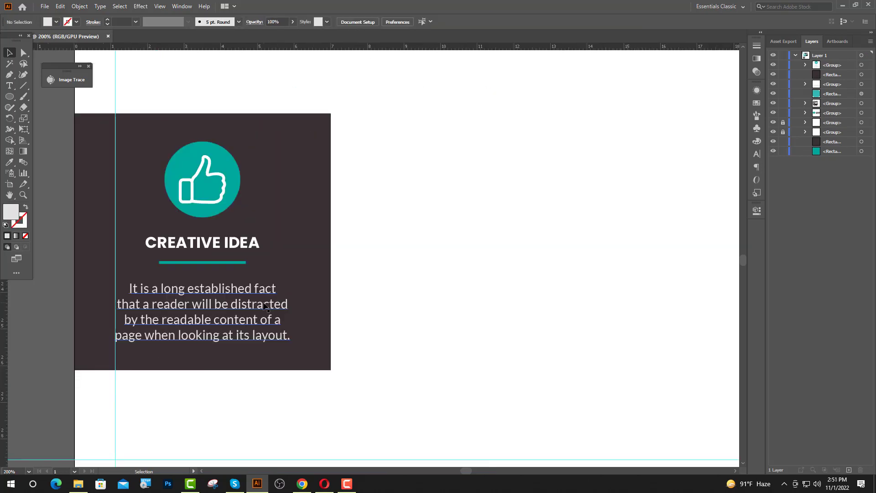
Alt-drag a copy of the whole card right and repeat it with Ctrl+D for three cards
{"action": "left_click", "coordinate": [266, 307]}
{"action": "scroll", "coordinate": [202, 311], "scroll_direction": "down", "scroll_amount": 2}
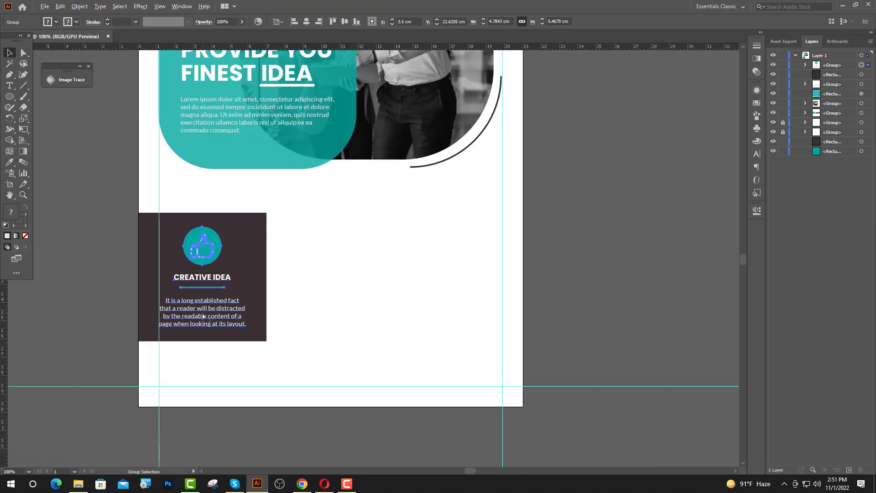
{"action": "left_click", "coordinate": [264, 299], "text": "shift"}
{"action": "left_click_drag", "start_coordinate": [267, 299], "coordinate": [393, 310]}
{"action": "key", "text": "ctrl+d"}
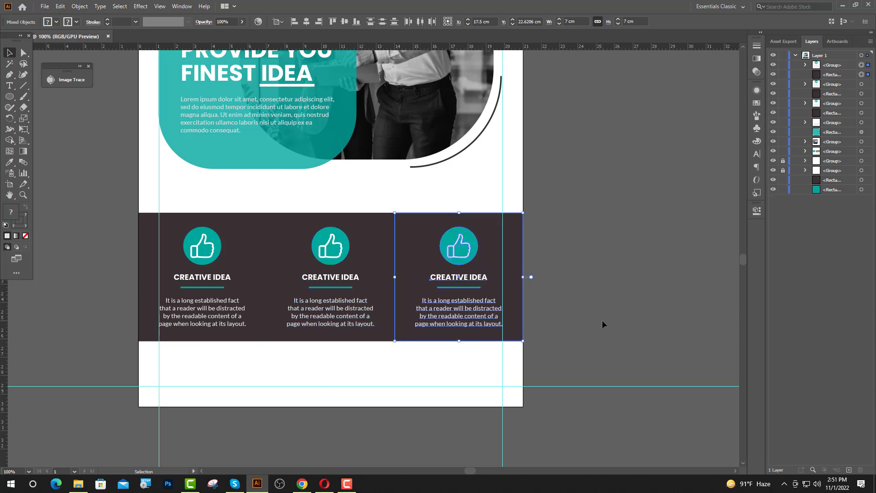
Round the middle card rectangle's corners by dragging the live-corner widget
{"action": "left_click", "coordinate": [584, 358]}
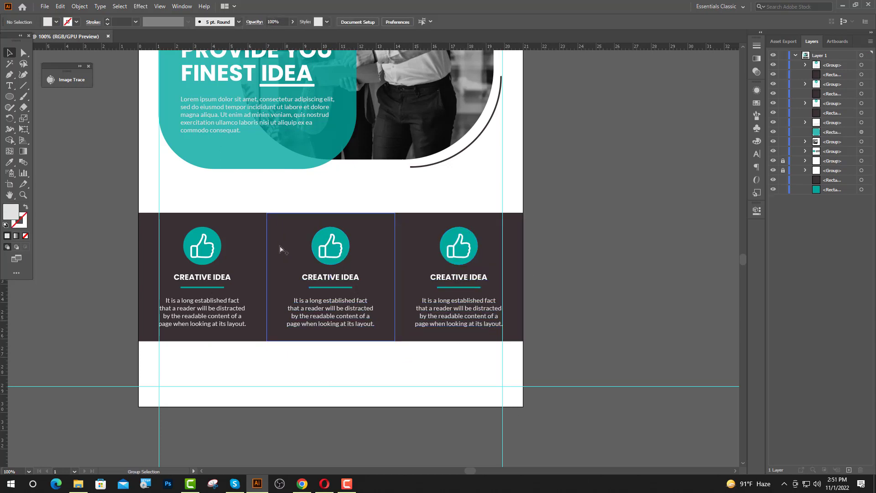
{"action": "scroll", "coordinate": [331, 249], "scroll_direction": "up", "scroll_amount": 1}
{"action": "scroll", "coordinate": [340, 255], "scroll_direction": "up", "scroll_amount": 1}
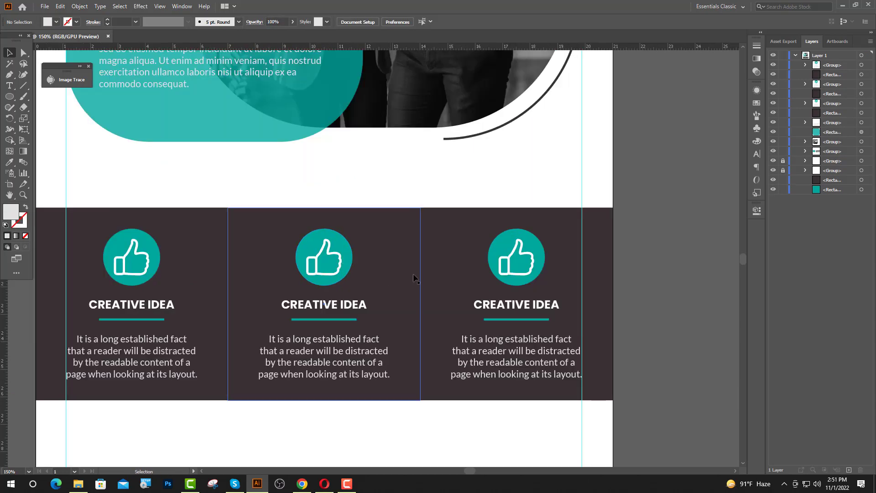
{"action": "left_click", "coordinate": [23, 55]}
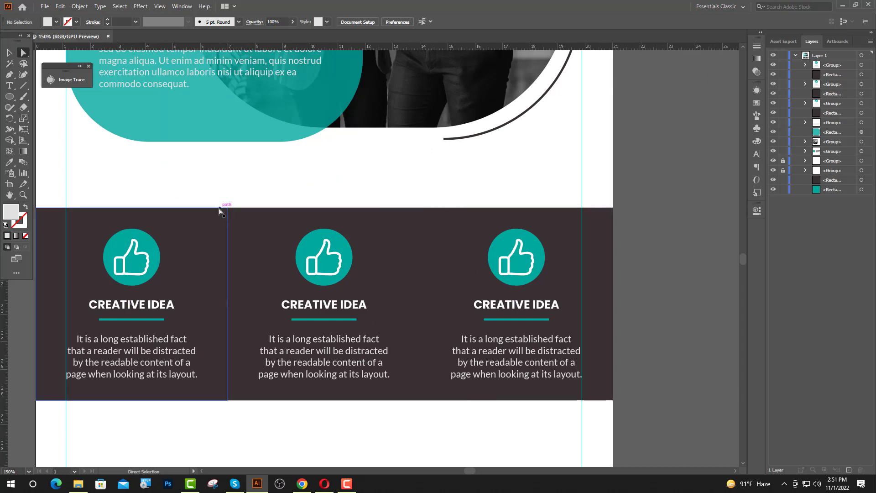
{"action": "left_click", "coordinate": [419, 210]}
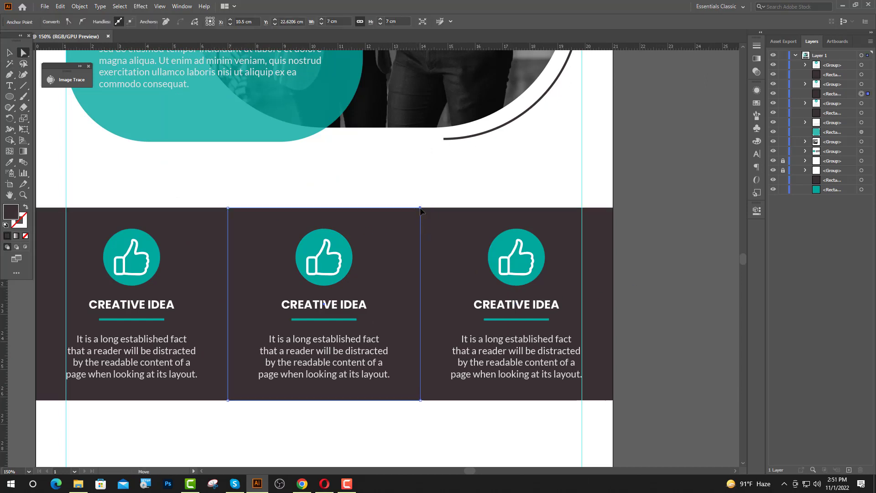
{"action": "left_click", "coordinate": [420, 207]}
{"action": "left_click", "coordinate": [420, 401], "text": "shift"}
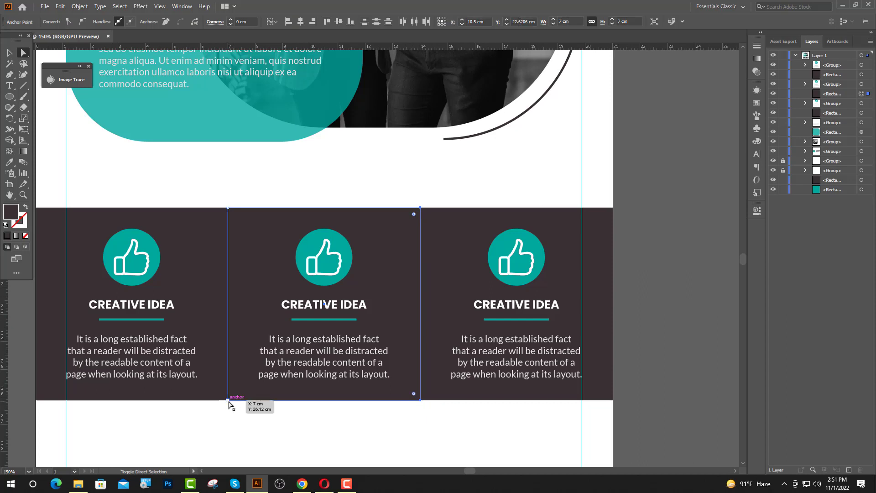
{"action": "left_click_drag", "start_coordinate": [414, 214], "coordinate": [340, 239]}
{"action": "key", "text": "v"}
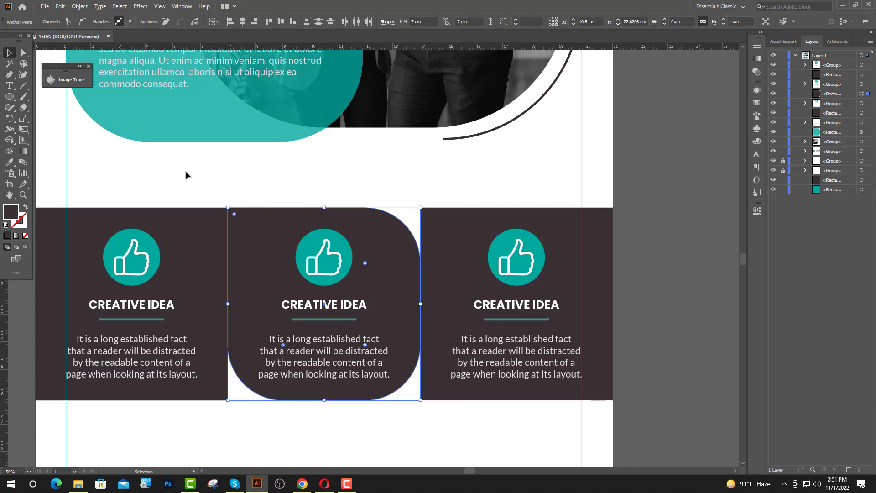
Ungroup the middle card's contents and then its thumbs-up icon
{"action": "left_click", "coordinate": [288, 179]}
{"action": "scroll", "coordinate": [296, 262], "scroll_direction": "right", "scroll_amount": 1}
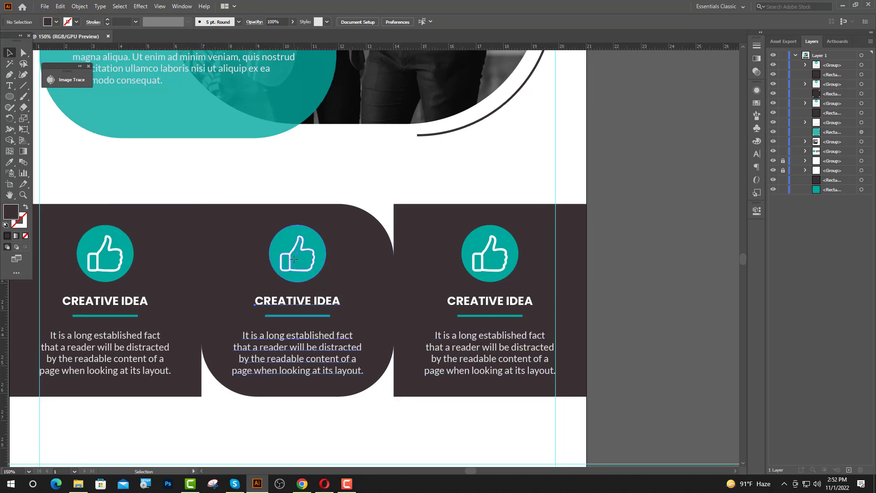
{"action": "left_click", "coordinate": [297, 261]}
{"action": "right_click", "coordinate": [295, 260]}
{"action": "left_click", "coordinate": [329, 337]}
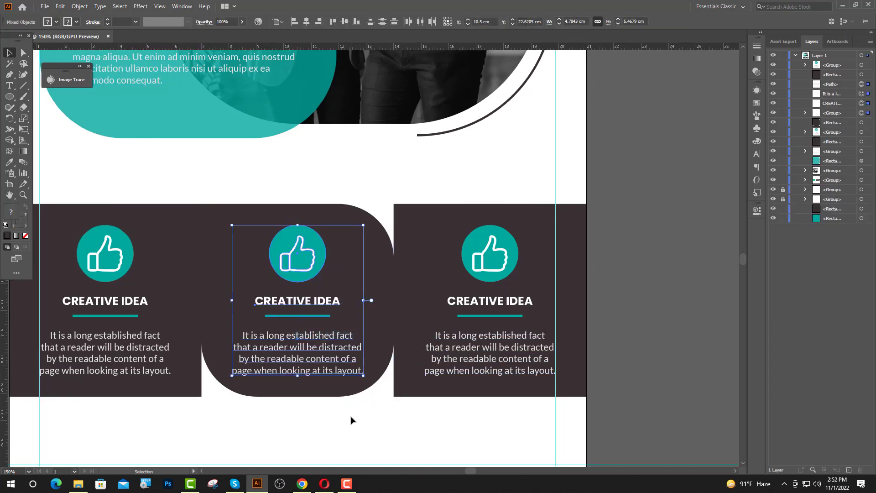
{"action": "left_click", "coordinate": [352, 417]}
{"action": "left_click", "coordinate": [292, 272]}
{"action": "right_click", "coordinate": [292, 272]}
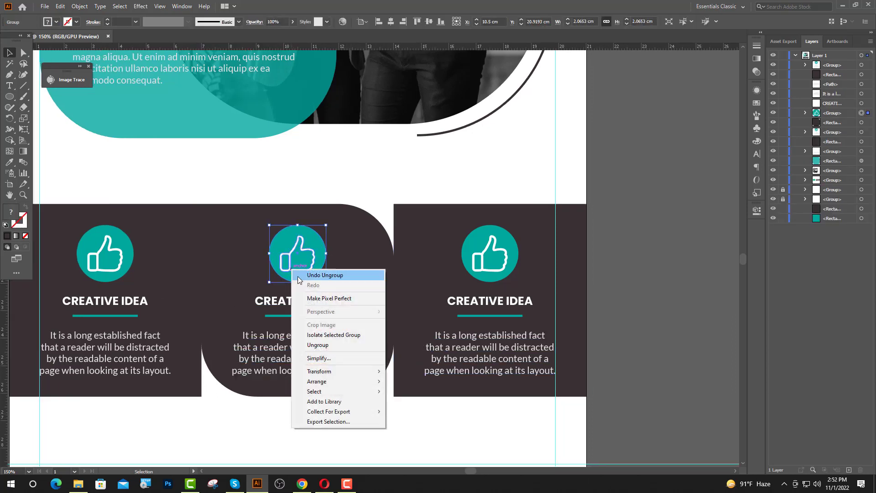
{"action": "left_click", "coordinate": [315, 344]}
{"action": "left_click", "coordinate": [392, 409]}
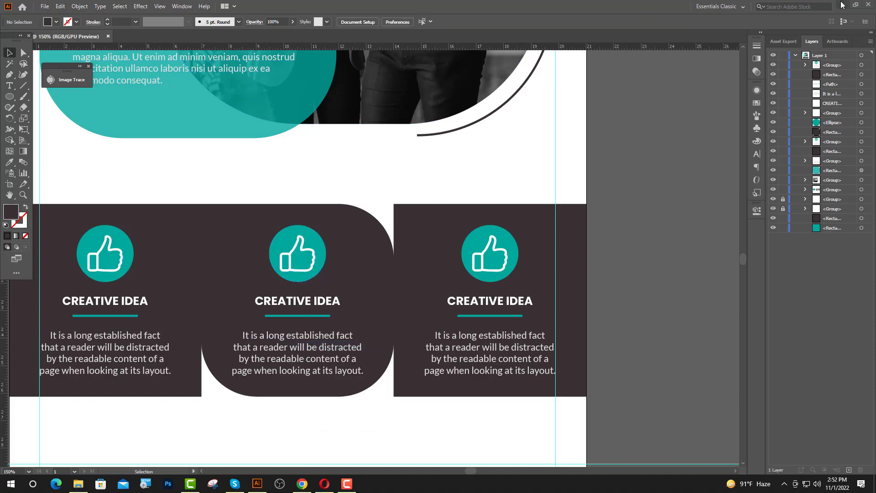
Drag profit.png from the desktop onto the Illustrator page
{"action": "left_click", "coordinate": [843, 5]}
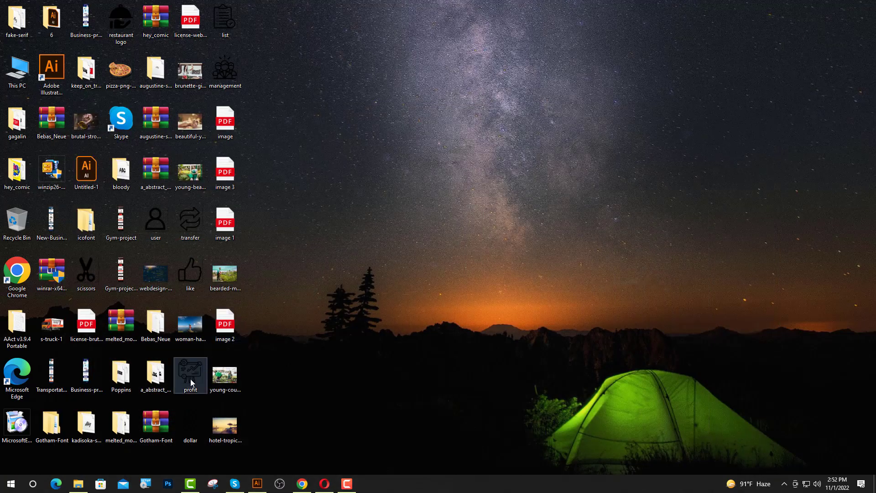
{"action": "left_click_drag", "start_coordinate": [191, 383], "coordinate": [306, 441]}
{"action": "left_click_drag", "start_coordinate": [257, 475], "coordinate": [324, 295]}
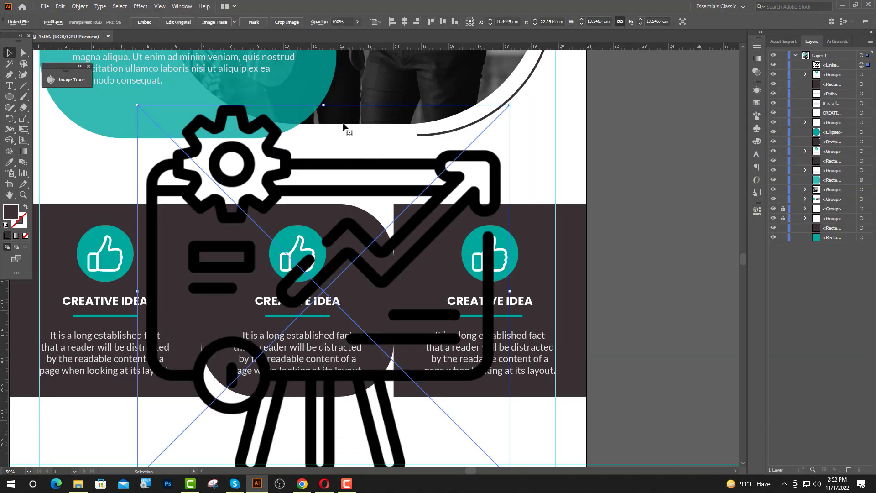
Shrink the profit image to icon size, then Image Trace and Expand it
{"action": "left_click_drag", "start_coordinate": [324, 105], "coordinate": [206, 92], "text": "alt+shift"}
{"action": "scroll", "coordinate": [314, 278], "scroll_direction": "up", "scroll_amount": 5}
{"action": "left_click", "coordinate": [220, 25]}
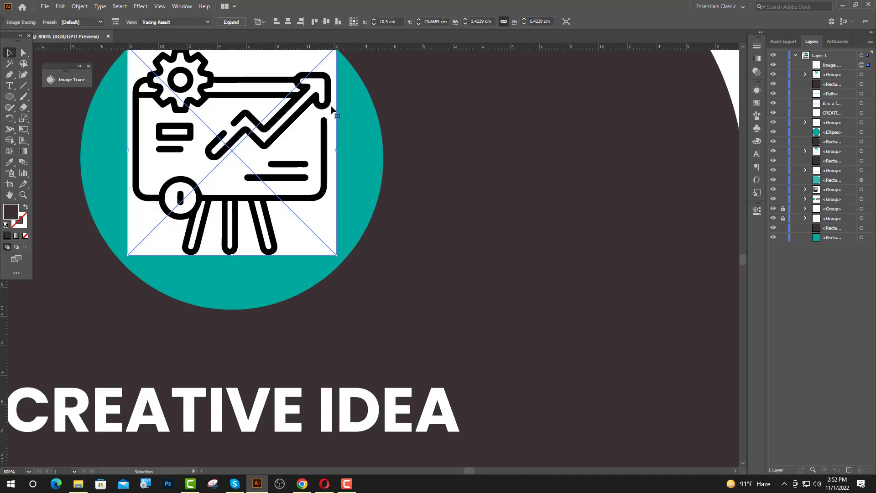
{"action": "scroll", "coordinate": [251, 92], "scroll_direction": "up", "scroll_amount": 3}
{"action": "left_click", "coordinate": [230, 24]}
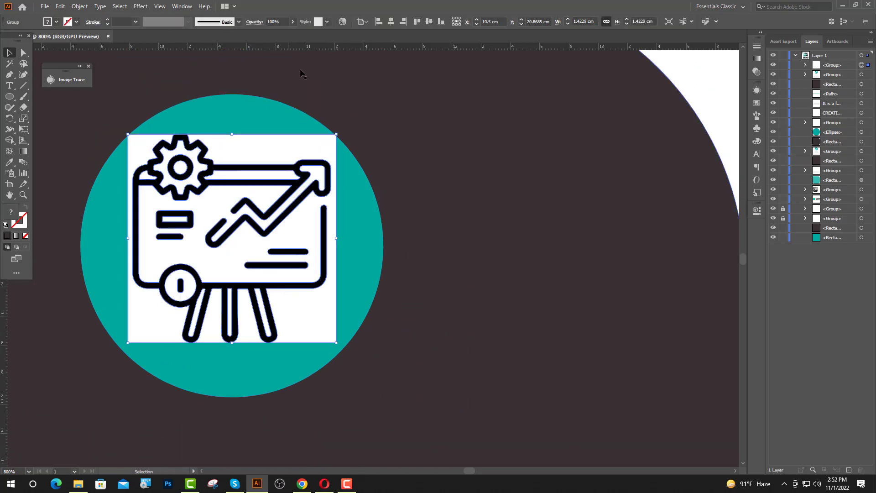
{"action": "left_click", "coordinate": [704, 74]}
Select the white areas of the gear, bar, background, coin and easel legs
{"action": "left_click", "coordinate": [23, 53]}
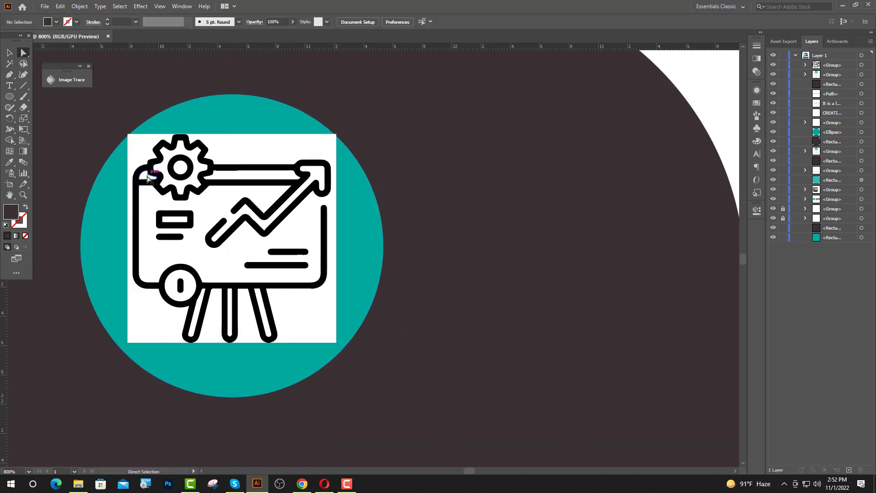
{"action": "left_click", "coordinate": [181, 168], "text": "shift"}
{"action": "left_click", "coordinate": [198, 179], "text": "shift"}
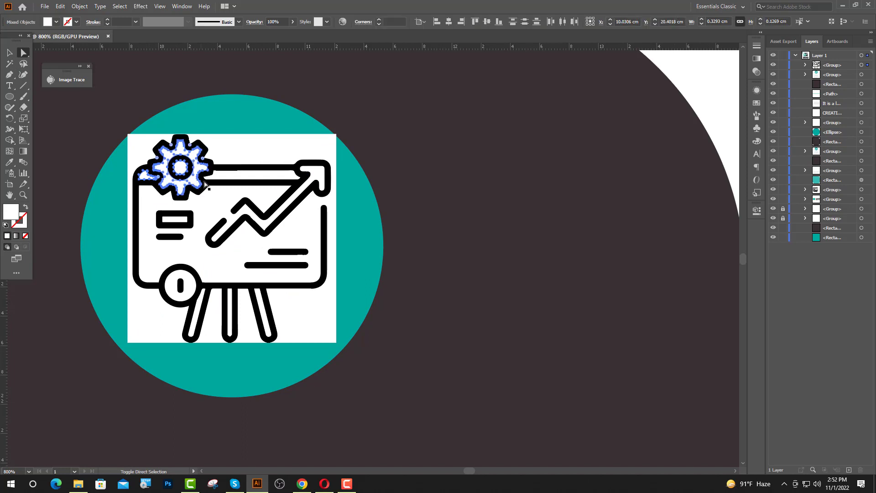
{"action": "left_click", "coordinate": [240, 175], "text": "shift"}
{"action": "left_click", "coordinate": [319, 176], "text": "shift"}
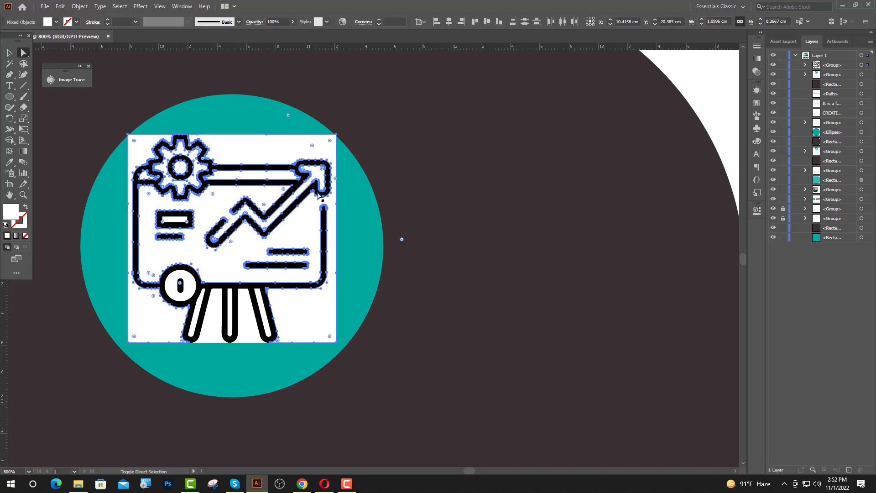
{"action": "left_click", "coordinate": [185, 290], "text": "shift"}
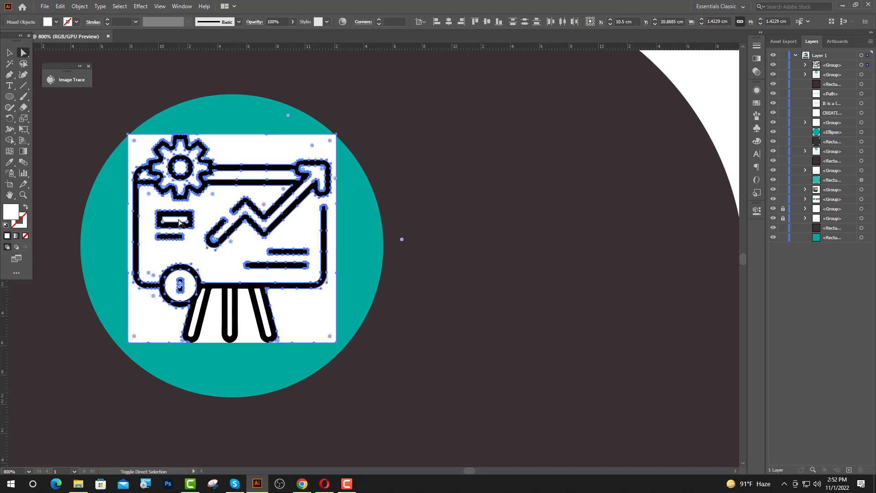
{"action": "left_click", "coordinate": [194, 326], "text": "shift"}
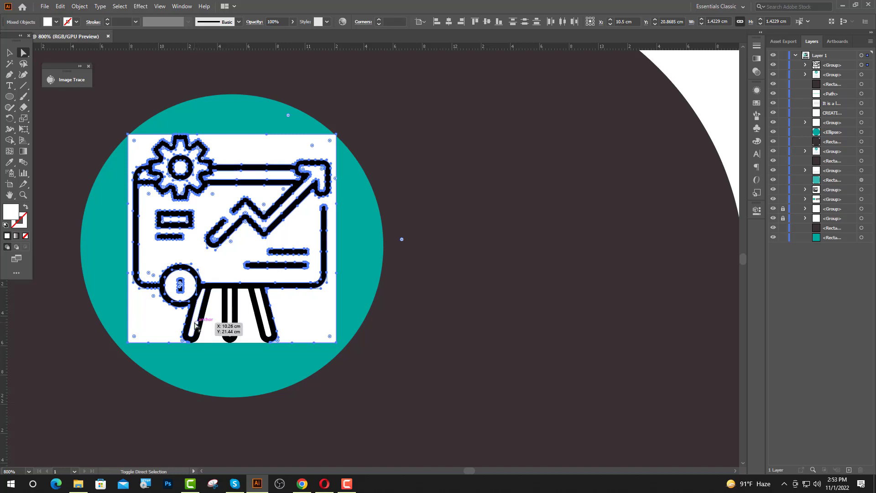
{"action": "left_click", "coordinate": [231, 325], "text": "shift"}
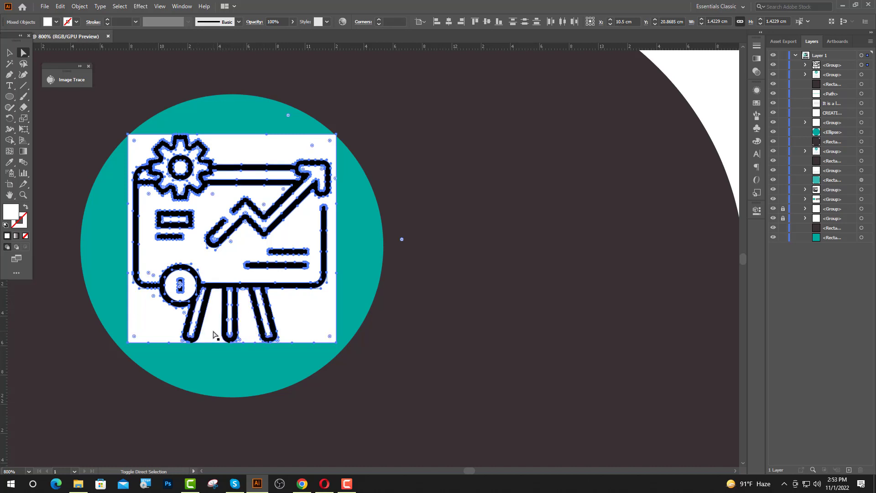
Delete the white trace pieces and bottom-align and centre the presentation icon on the thumbs-up
{"action": "key", "text": "Delete"}
{"action": "key", "text": "v"}
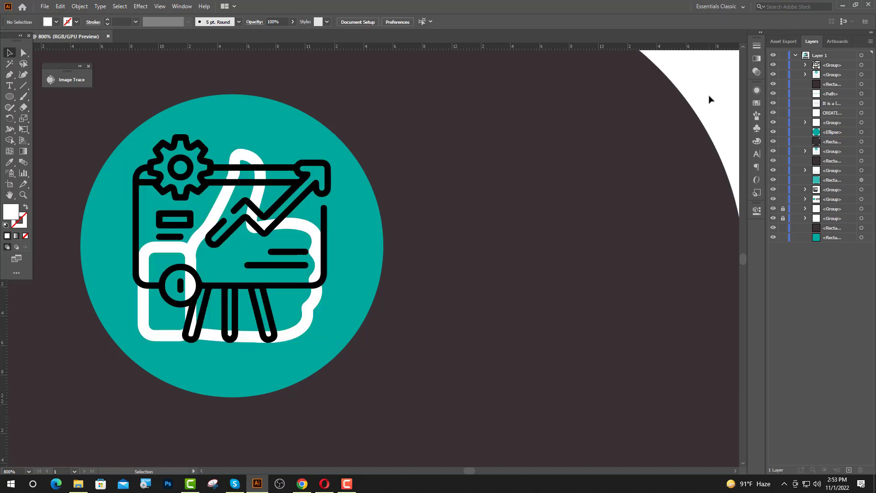
{"action": "scroll", "coordinate": [198, 259], "scroll_direction": "up", "scroll_amount": 2}
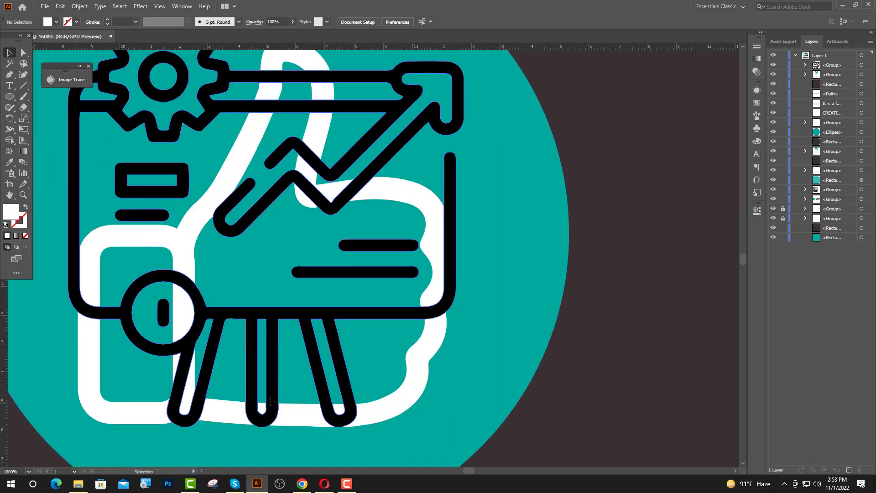
{"action": "left_click_drag", "start_coordinate": [270, 401], "coordinate": [272, 397]}
{"action": "left_click", "coordinate": [390, 412], "text": "shift"}
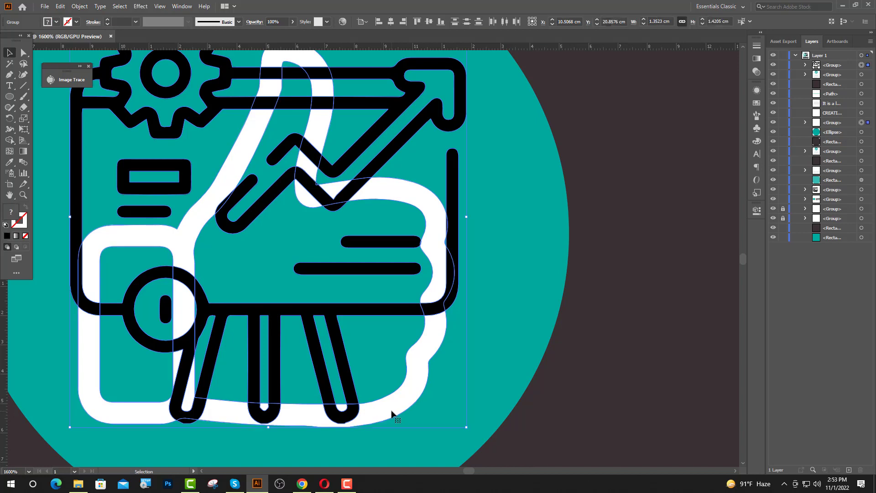
{"action": "left_click", "coordinate": [392, 412], "text": "shift"}
{"action": "left_click", "coordinate": [441, 22]}
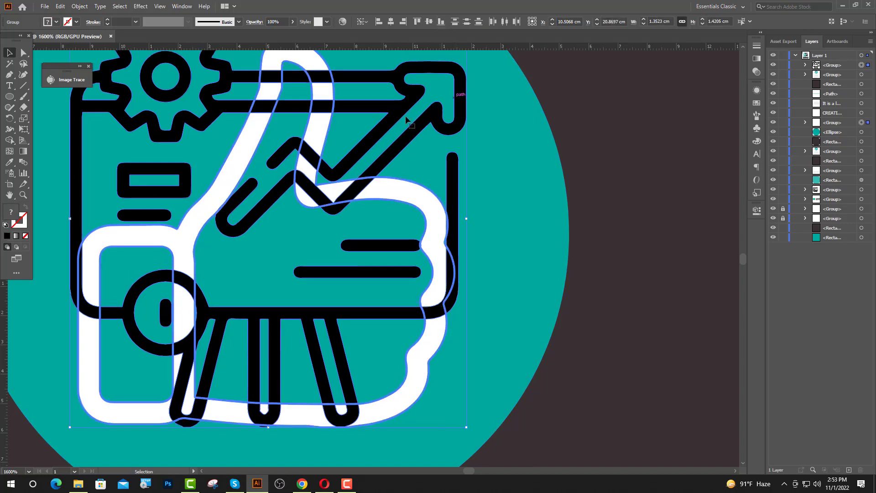
{"action": "left_click", "coordinate": [392, 22]}
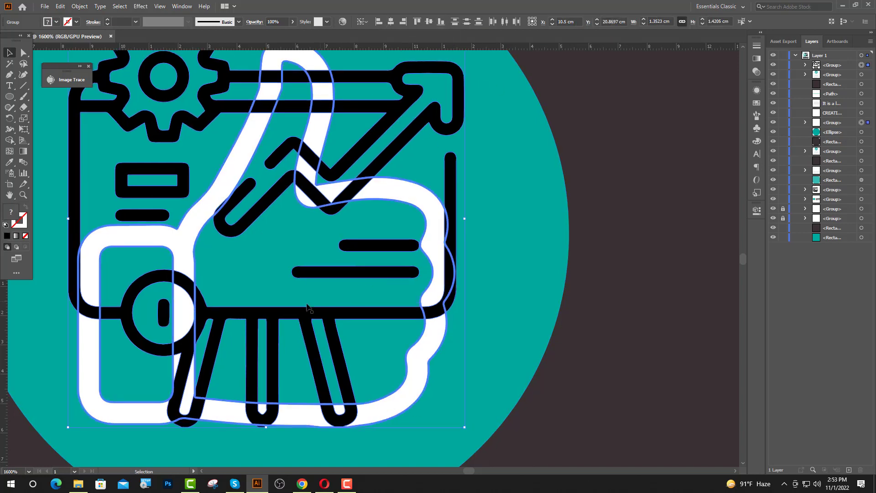
Shrink the presentation icon inside the teal circle and recolour it white with the Eyedropper
{"action": "scroll", "coordinate": [236, 296], "scroll_direction": "down", "scroll_amount": 2}
{"action": "key", "text": "ctrl+shift+a"}
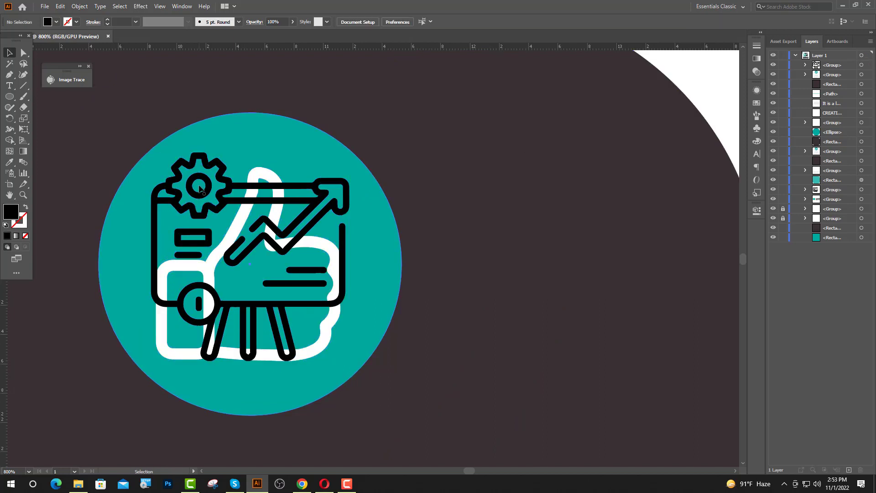
{"action": "left_click", "coordinate": [200, 187]}
{"action": "left_click", "coordinate": [207, 188]}
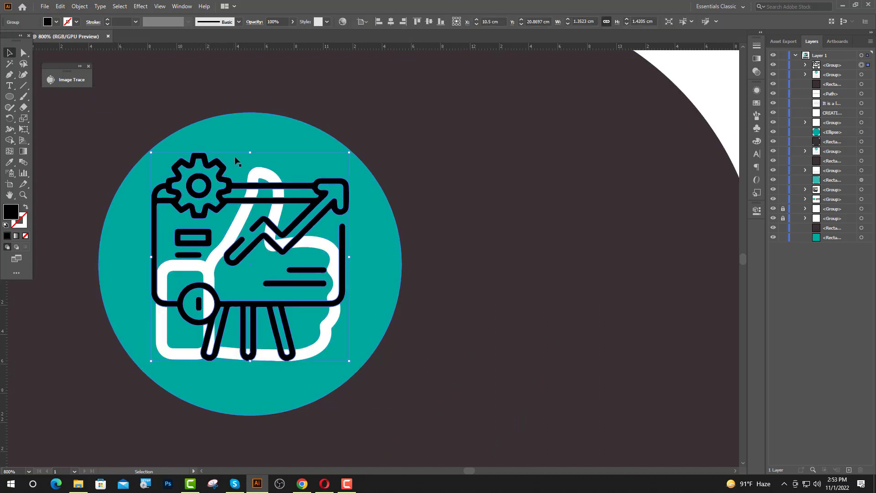
{"action": "left_click_drag", "start_coordinate": [251, 154], "coordinate": [251, 168]}
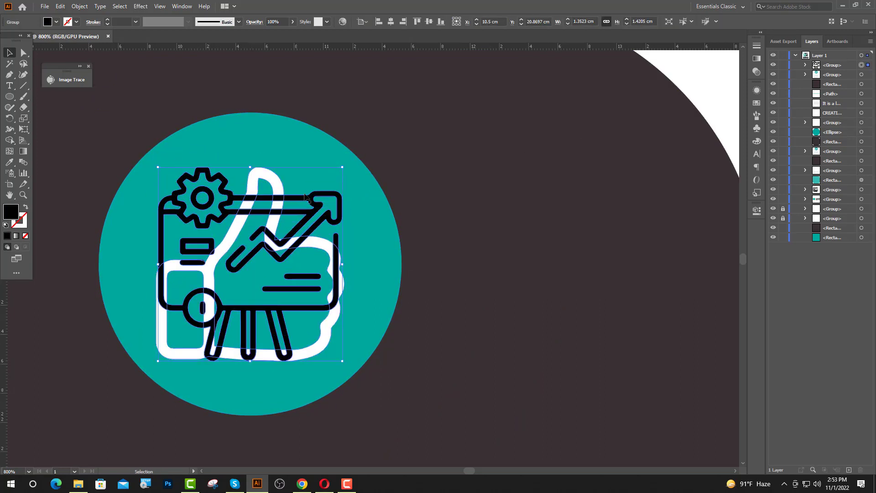
{"action": "left_click", "coordinate": [9, 162]}
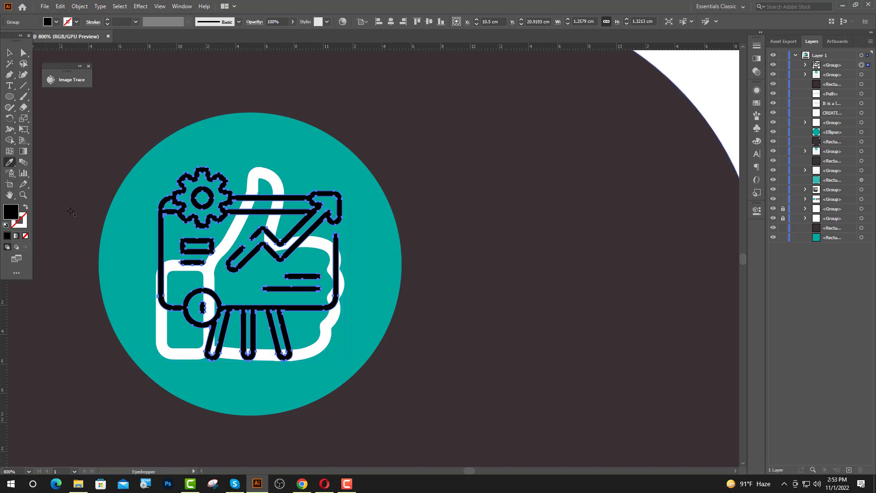
{"action": "left_click", "coordinate": [163, 327]}
{"action": "key", "text": "v"}
{"action": "key", "text": "ctrl+shift+a"}
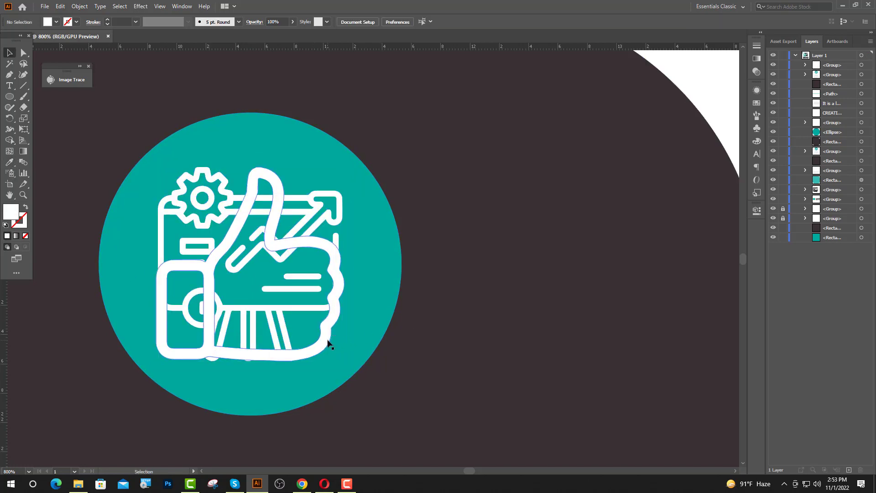
Delete the old thumbs-up and group the presentation icon with the teal circle
{"action": "key", "text": "Delete"}
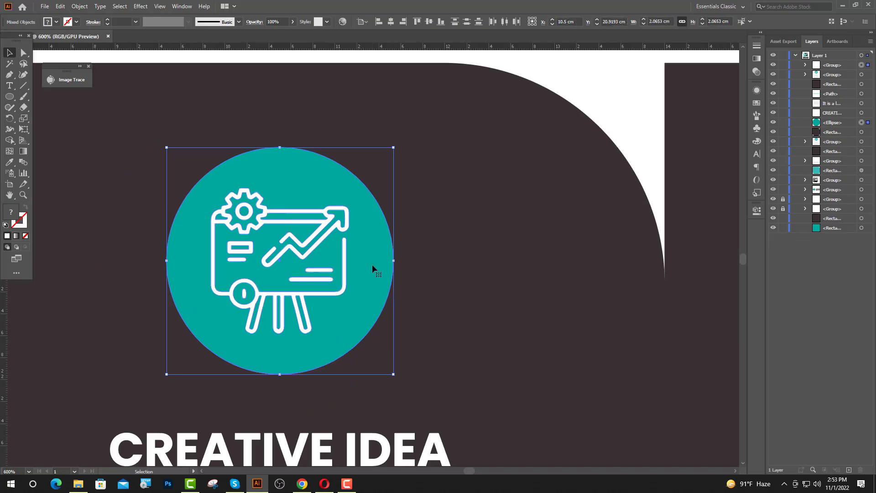
{"action": "left_click", "coordinate": [372, 264]}
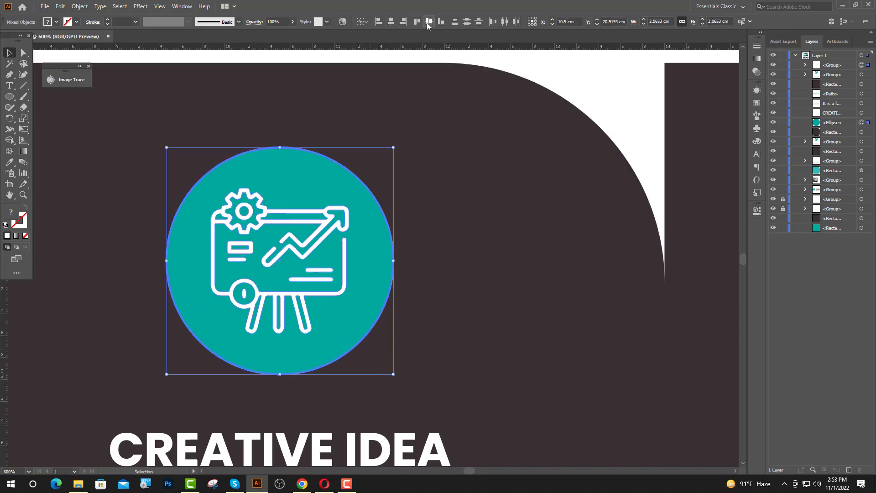
{"action": "key", "text": "ctrl+g"}
{"action": "scroll", "coordinate": [340, 269], "scroll_direction": "down", "scroll_amount": 3}
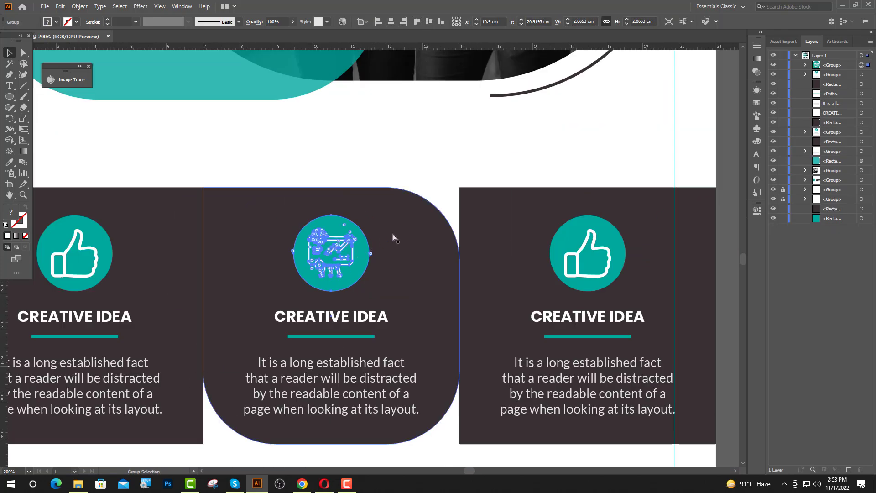
Replace the middle card's CREATIVE IDEA heading with PRODUCTIVITY and centre it horizontally
{"action": "left_click", "coordinate": [430, 196]}
{"action": "scroll", "coordinate": [387, 237], "scroll_direction": "down", "scroll_amount": 5}
{"action": "scroll", "coordinate": [347, 269], "scroll_direction": "up", "scroll_amount": 2}
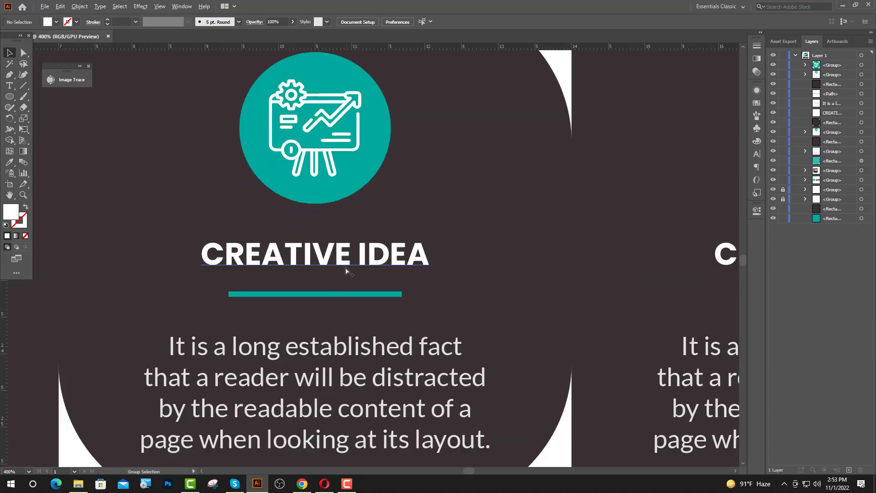
{"action": "left_click", "coordinate": [11, 86]}
{"action": "left_click_drag", "start_coordinate": [427, 256], "coordinate": [195, 260]}
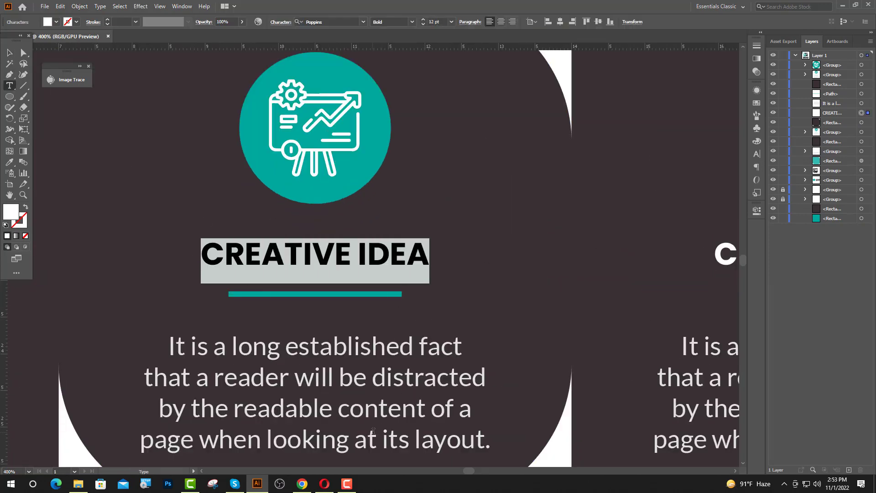
{"action": "type", "text": "PRODUC"}
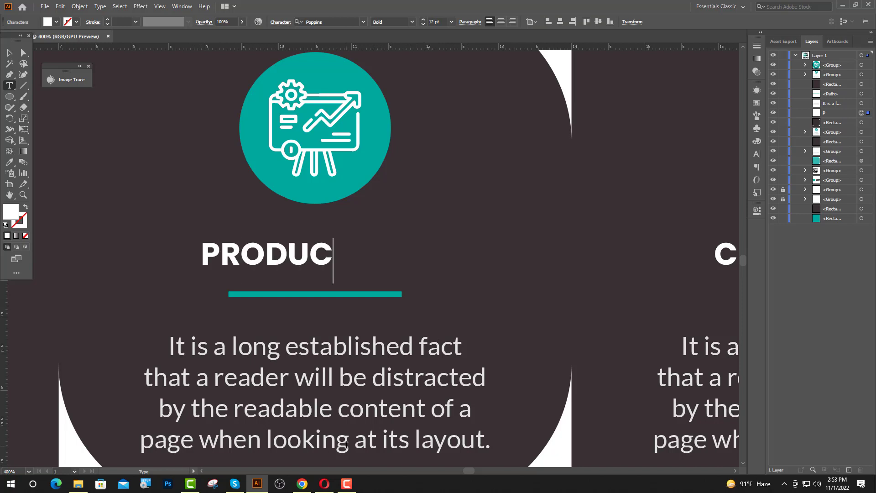
{"action": "type", "text": "TIVITY"}
{"action": "key", "text": "Escape"}
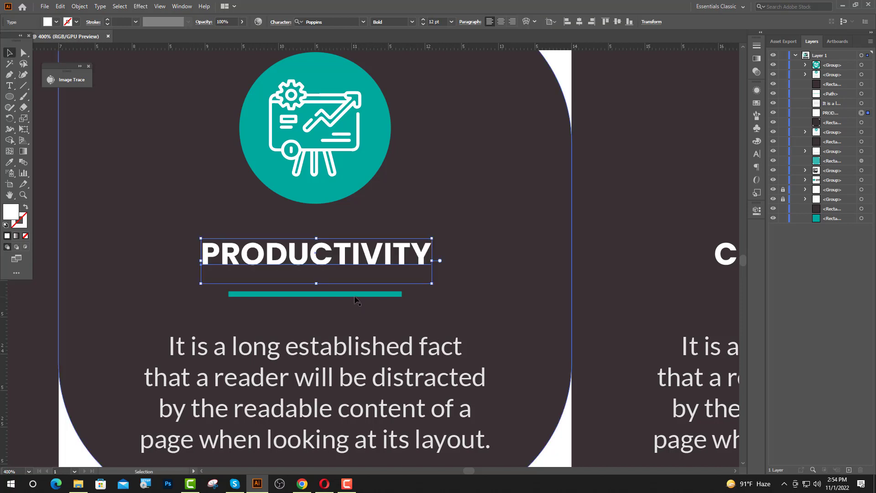
{"action": "left_click", "coordinate": [579, 22]}
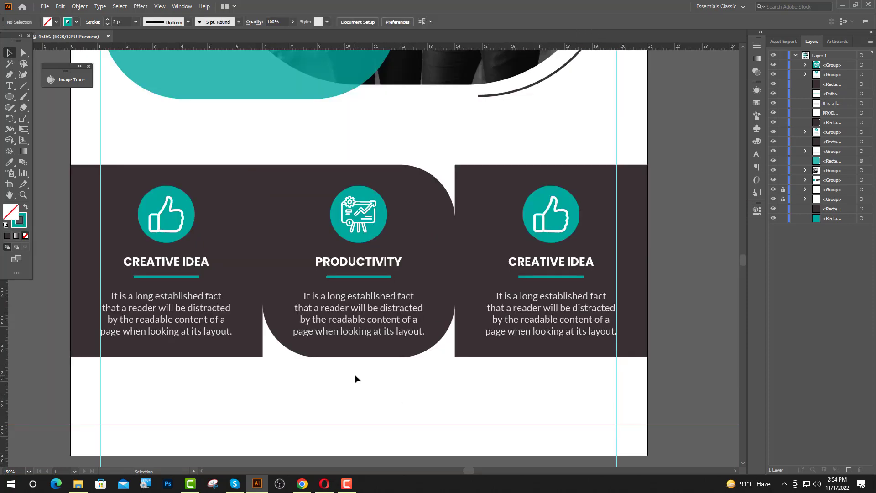
{"action": "scroll", "coordinate": [256, 372], "scroll_direction": "down", "scroll_amount": 1}
{"action": "scroll", "coordinate": [348, 370], "scroll_direction": "down", "scroll_amount": 2}
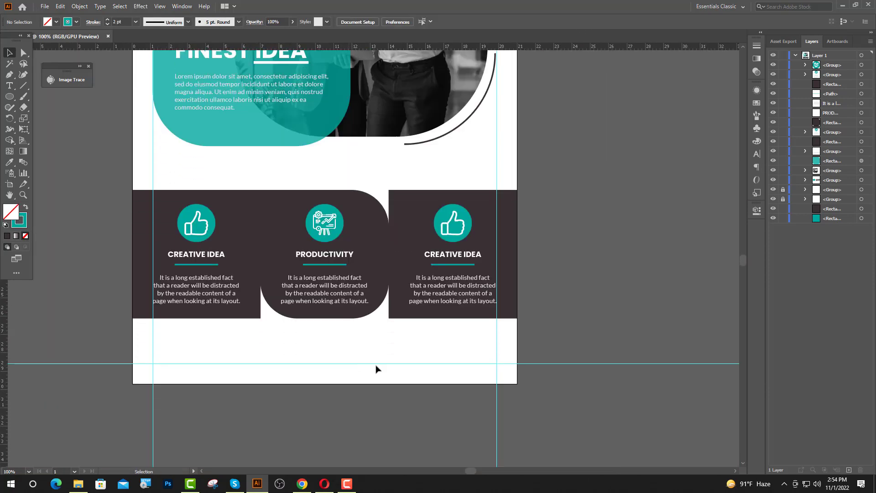
{"action": "scroll", "coordinate": [464, 255], "scroll_direction": "up", "scroll_amount": 1}
{"action": "left_click", "coordinate": [842, 5]}
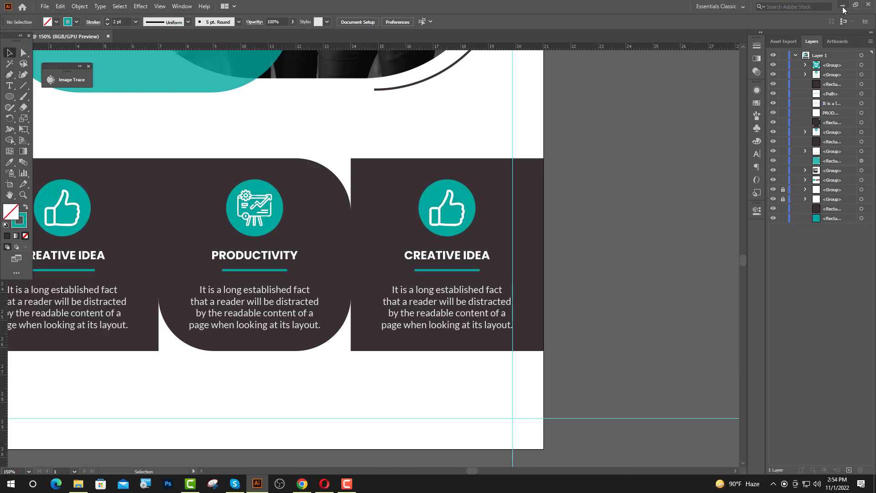
Drag the management image over the teal circle, then Image Trace and Expand it
{"action": "left_click_drag", "start_coordinate": [233, 70], "coordinate": [429, 247]}
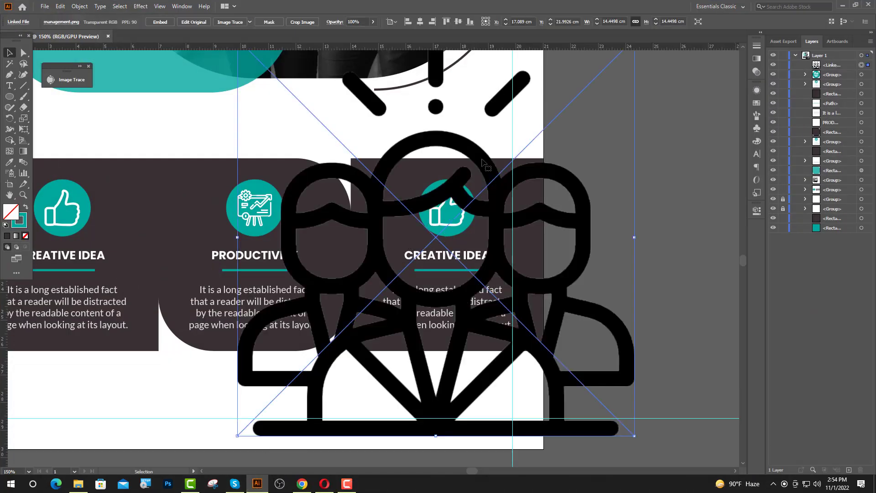
{"action": "scroll", "coordinate": [455, 123], "scroll_direction": "up", "scroll_amount": 2}
{"action": "left_click_drag", "start_coordinate": [435, 93], "coordinate": [463, 267]}
{"action": "scroll", "coordinate": [464, 299], "scroll_direction": "up", "scroll_amount": 1}
{"action": "scroll", "coordinate": [465, 300], "scroll_direction": "up", "scroll_amount": 4}
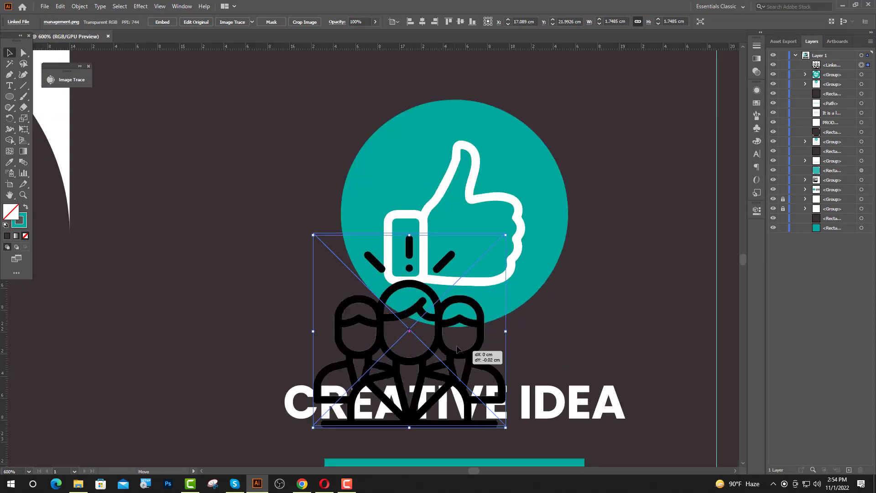
{"action": "left_click_drag", "start_coordinate": [456, 344], "coordinate": [472, 211]}
{"action": "scroll", "coordinate": [472, 211], "scroll_direction": "up", "scroll_amount": 3}
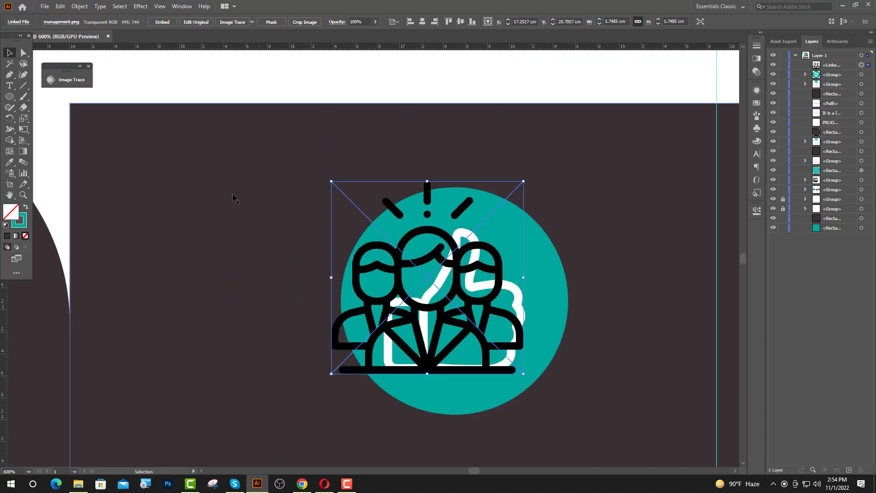
{"action": "left_click", "coordinate": [239, 23]}
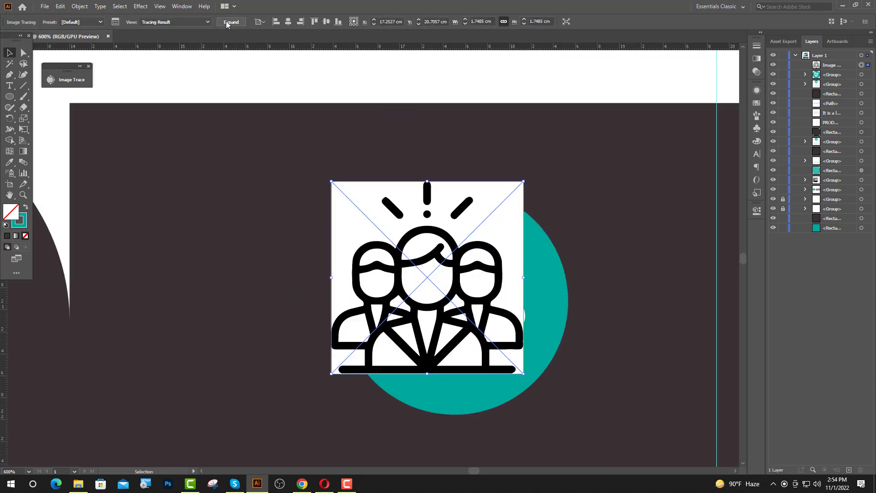
{"action": "left_click", "coordinate": [228, 24]}
{"action": "left_click", "coordinate": [429, 95]}
{"action": "scroll", "coordinate": [494, 350], "scroll_direction": "up", "scroll_amount": 1}
{"action": "scroll", "coordinate": [494, 351], "scroll_direction": "up", "scroll_amount": 1}
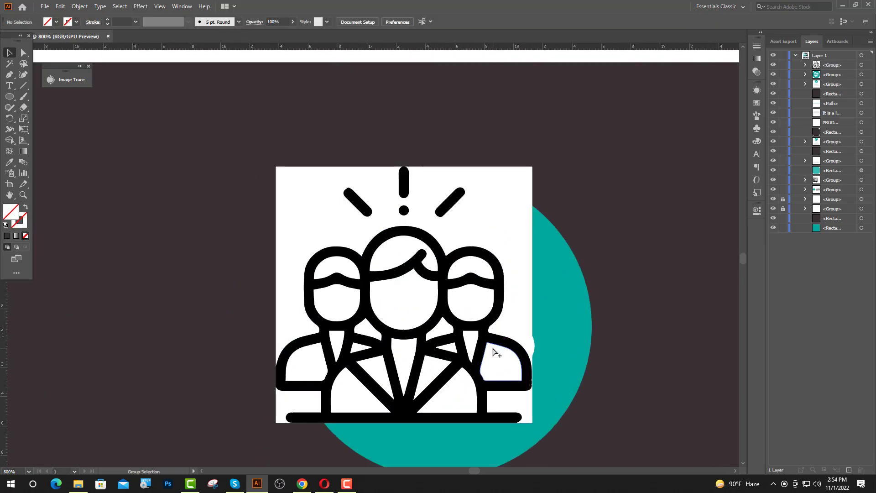
Delete the people icon's white backing square and white figure fills
{"action": "left_click", "coordinate": [27, 54]}
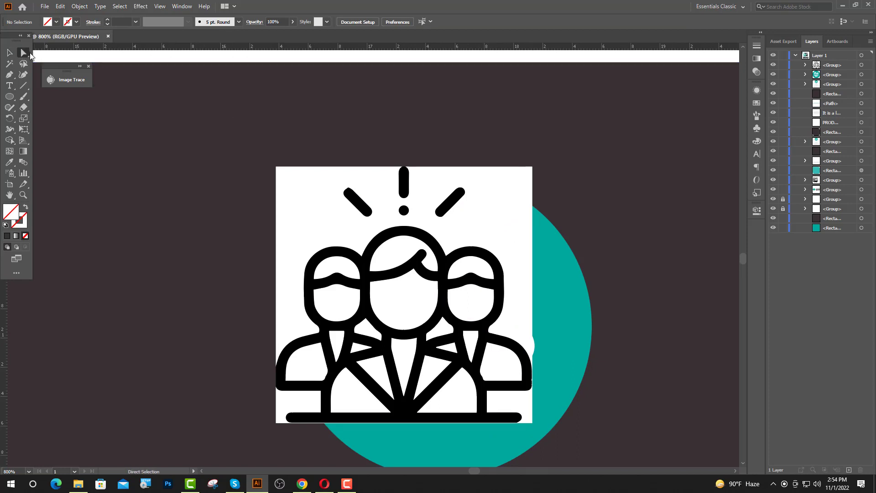
{"action": "left_click", "coordinate": [351, 240]}
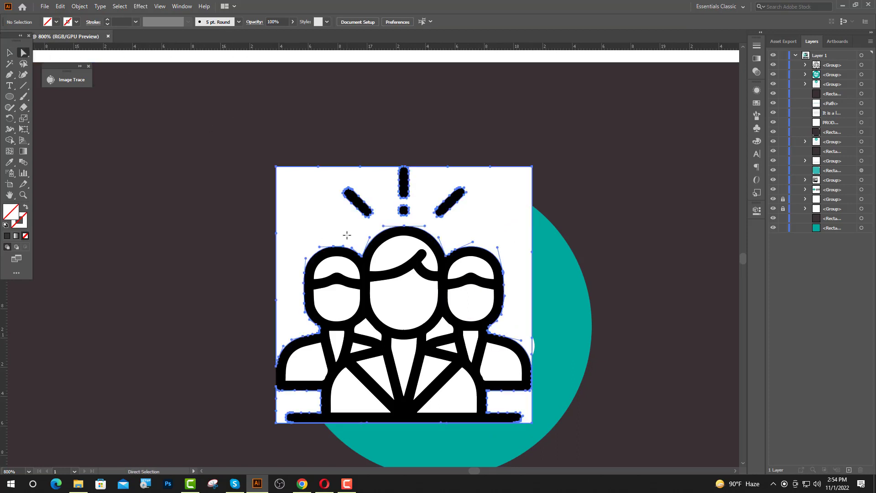
{"action": "left_click", "coordinate": [393, 255], "text": "shift"}
{"action": "left_click", "coordinate": [350, 315], "text": "shift"}
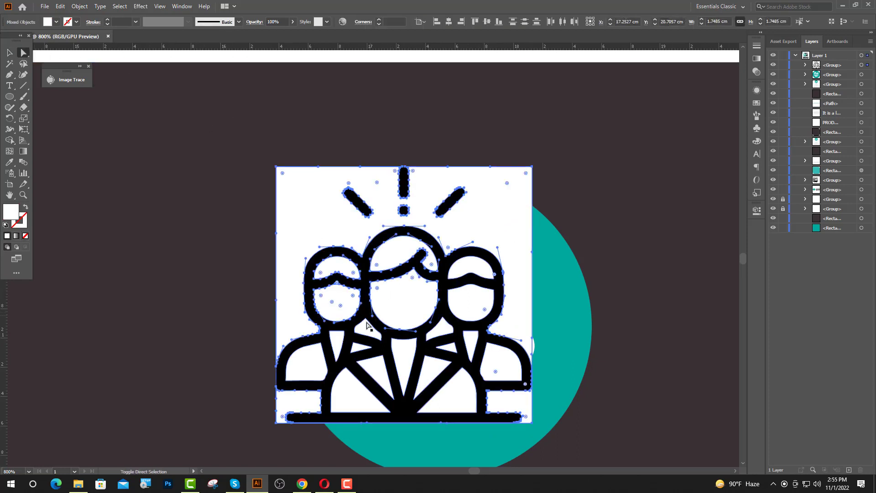
{"action": "left_click", "coordinate": [307, 363], "text": "shift"}
{"action": "left_click", "coordinate": [378, 368], "text": "shift"}
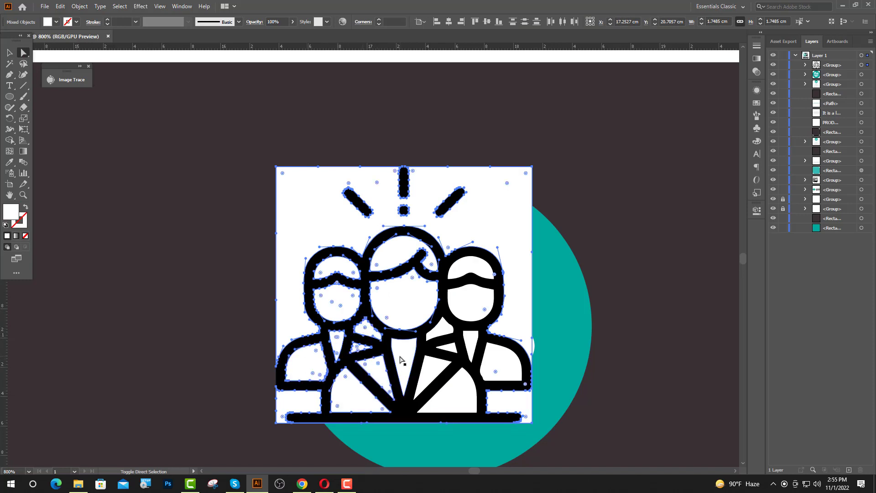
{"action": "left_click", "coordinate": [427, 373], "text": "shift"}
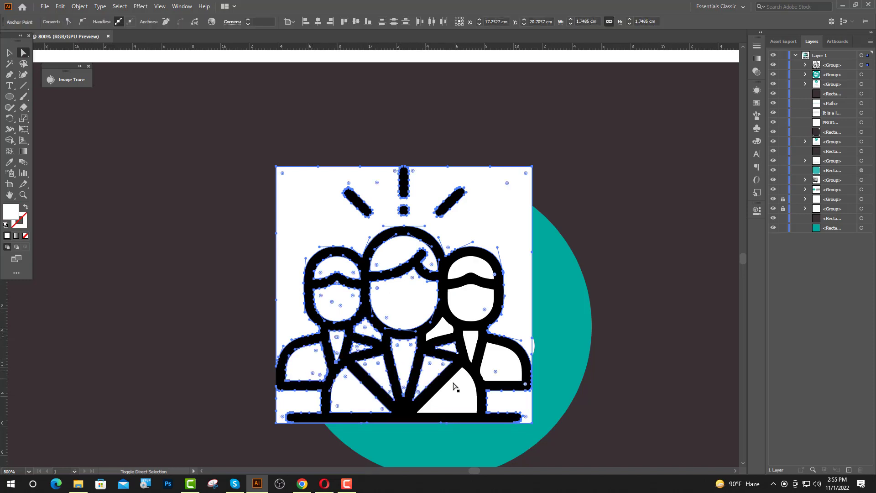
{"action": "left_click", "coordinate": [472, 351], "text": "shift"}
{"action": "left_click", "coordinate": [501, 365], "text": "shift"}
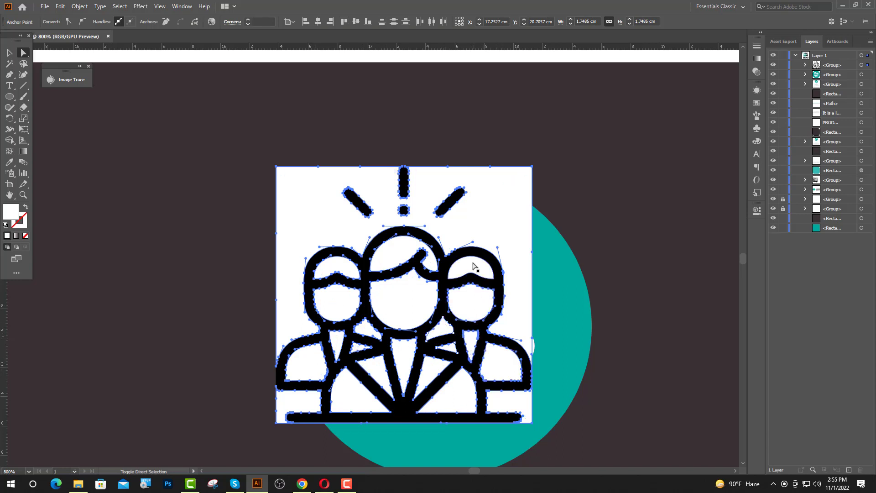
{"action": "key", "text": "Delete"}
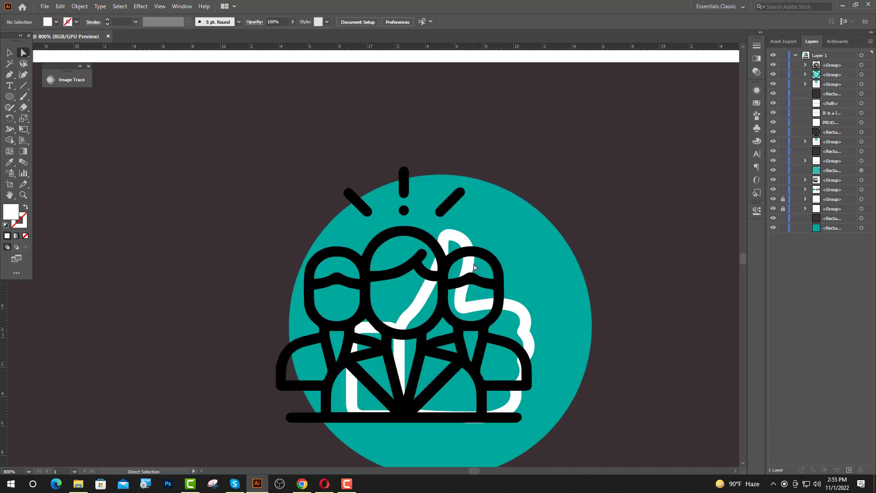
Ungroup the people icon group and the teal circle's group
{"action": "key", "text": "v"}
{"action": "right_click", "coordinate": [529, 344]}
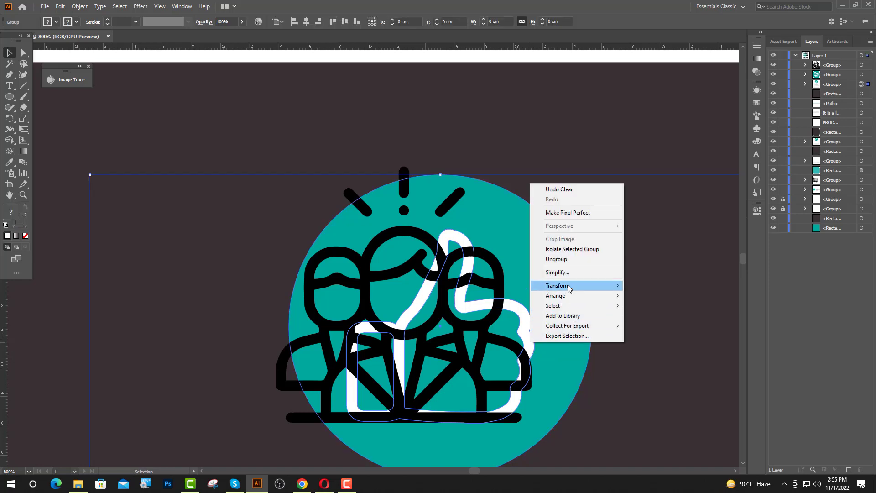
{"action": "left_click", "coordinate": [568, 259]}
{"action": "left_click", "coordinate": [565, 173]}
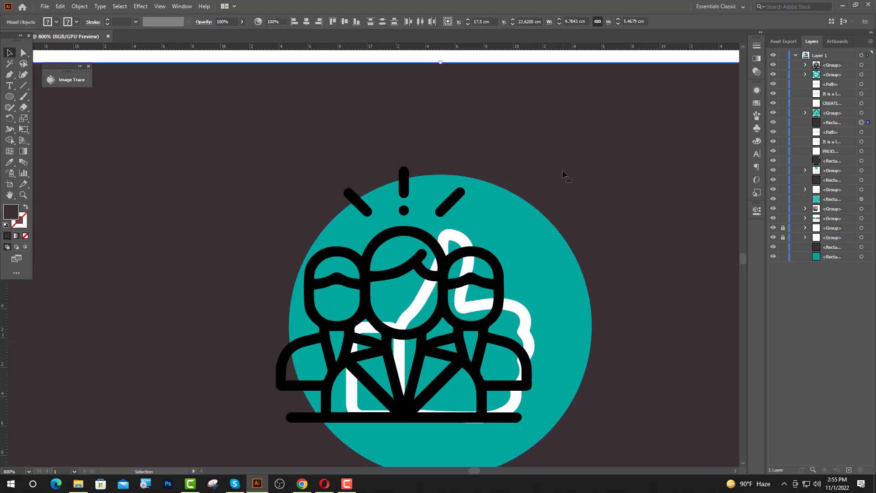
{"action": "right_click", "coordinate": [524, 316]}
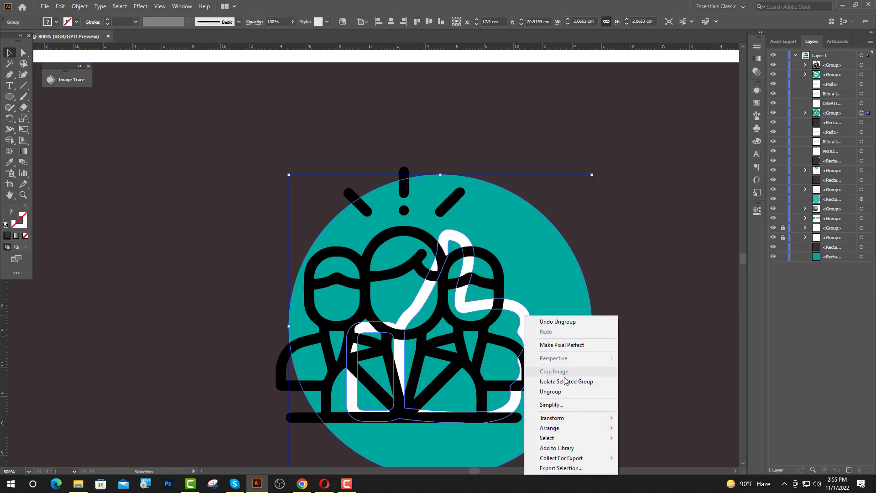
{"action": "left_click", "coordinate": [552, 391]}
Centre and bottom-align the people icon on the thumb outline, then scale it down
{"action": "left_click", "coordinate": [513, 370]}
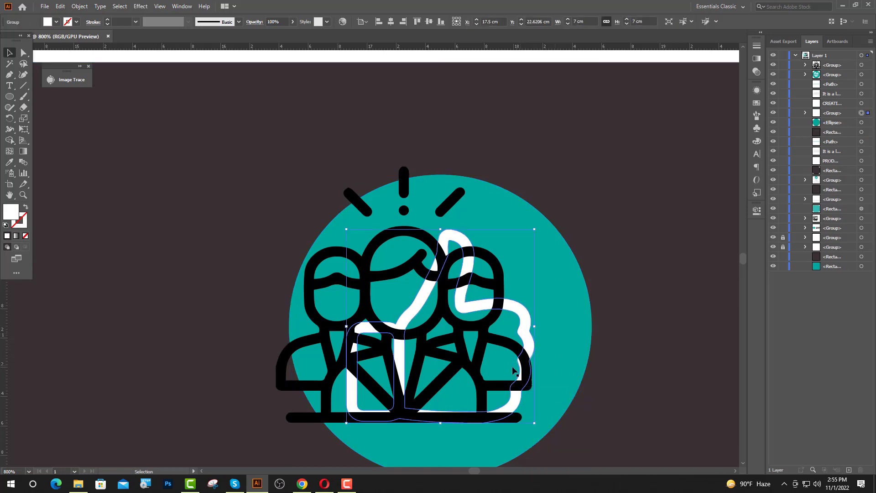
{"action": "left_click", "coordinate": [519, 312], "text": "shift"}
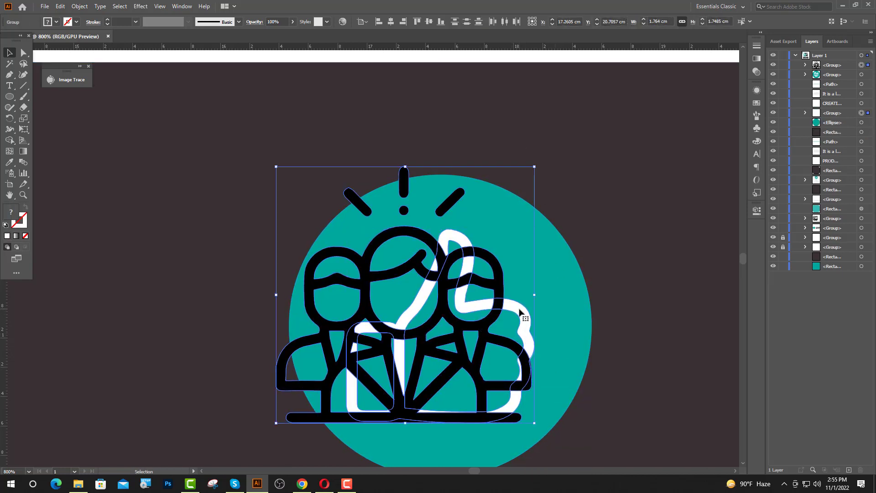
{"action": "left_click", "coordinate": [390, 21]}
{"action": "left_click", "coordinate": [441, 21]}
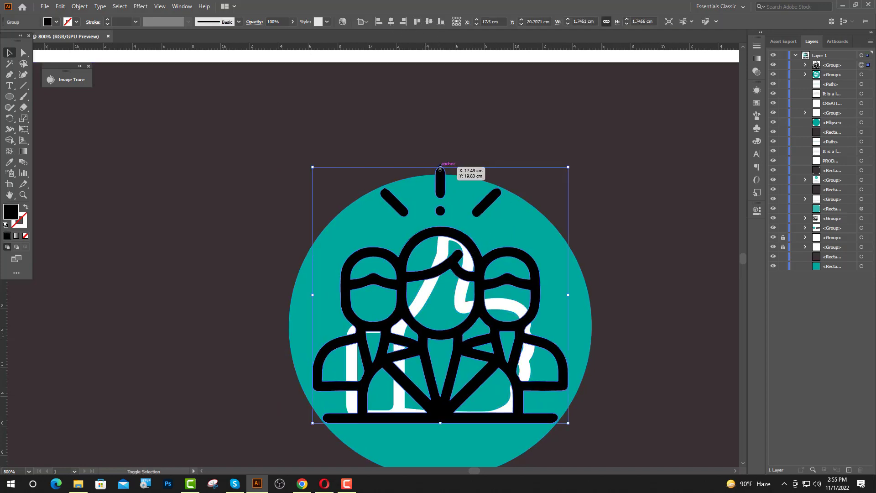
{"action": "left_click_drag", "start_coordinate": [441, 167], "coordinate": [447, 227]}
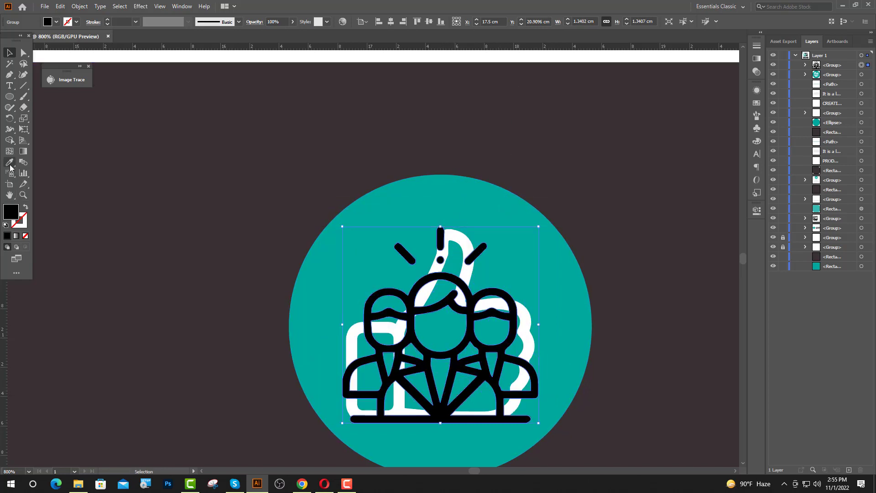
Make the people icon white, delete the thumb outline, and vertically centre the icon in the circle
{"action": "left_click", "coordinate": [349, 352]}
{"action": "key", "text": "v"}
{"action": "key", "text": "ctrl+shift+a"}
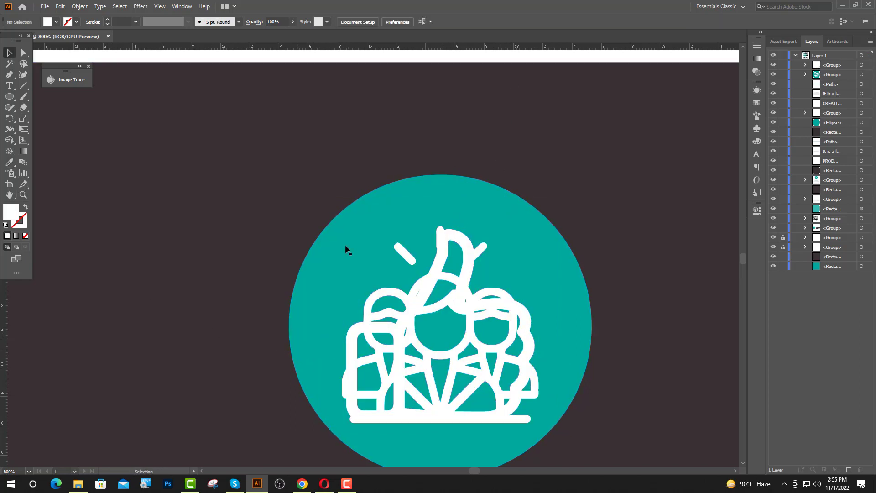
{"action": "left_click", "coordinate": [352, 339]}
{"action": "key", "text": "Delete"}
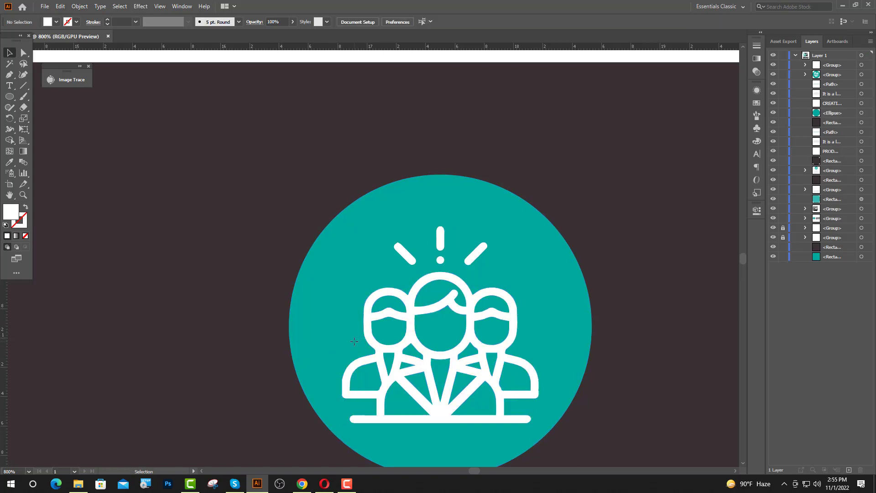
{"action": "left_click", "coordinate": [424, 312]}
{"action": "left_click", "coordinate": [553, 319], "text": "shift"}
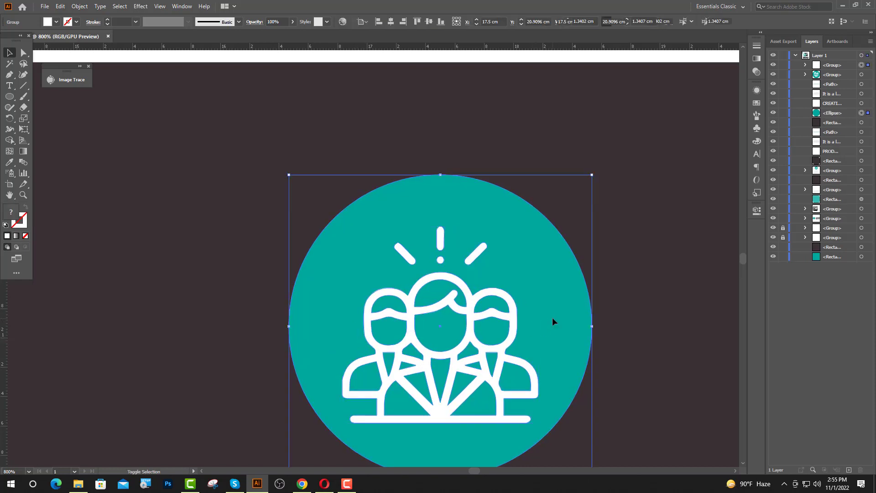
{"action": "left_click", "coordinate": [429, 23]}
{"action": "left_click", "coordinate": [518, 102]}
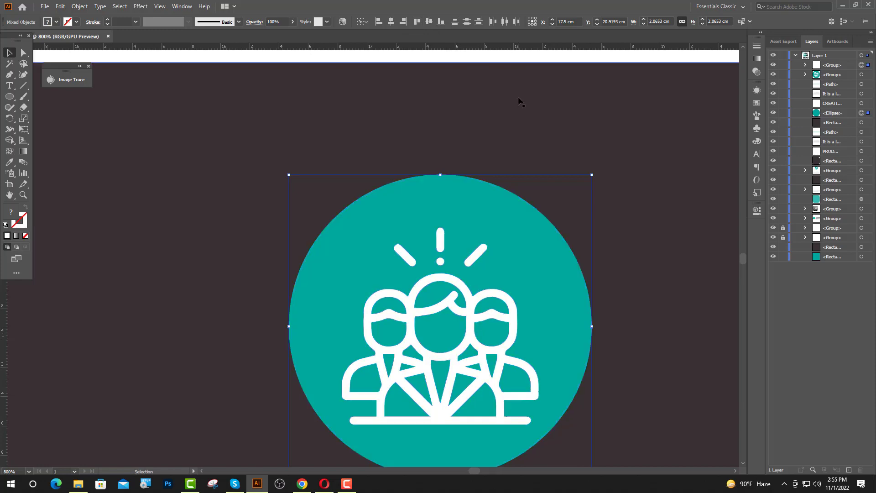
{"action": "scroll", "coordinate": [403, 201], "scroll_direction": "down", "scroll_amount": 4}
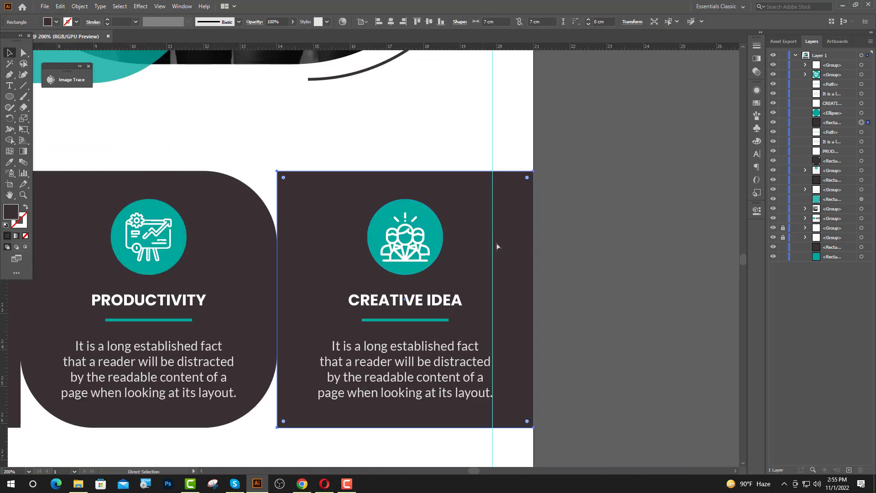
Change the third card's heading to PROMOTION and centre it over its teal underline
{"action": "left_click", "coordinate": [575, 255]}
{"action": "left_click", "coordinate": [13, 85]}
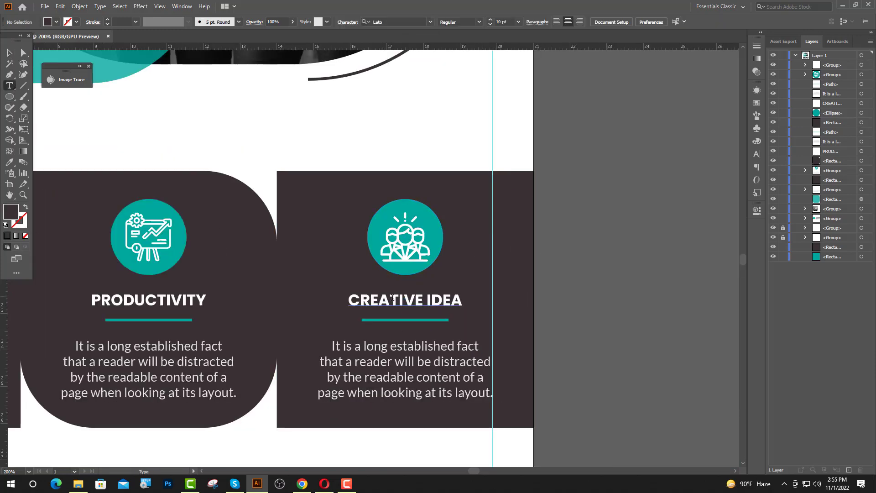
{"action": "left_click_drag", "start_coordinate": [457, 300], "coordinate": [305, 299]}
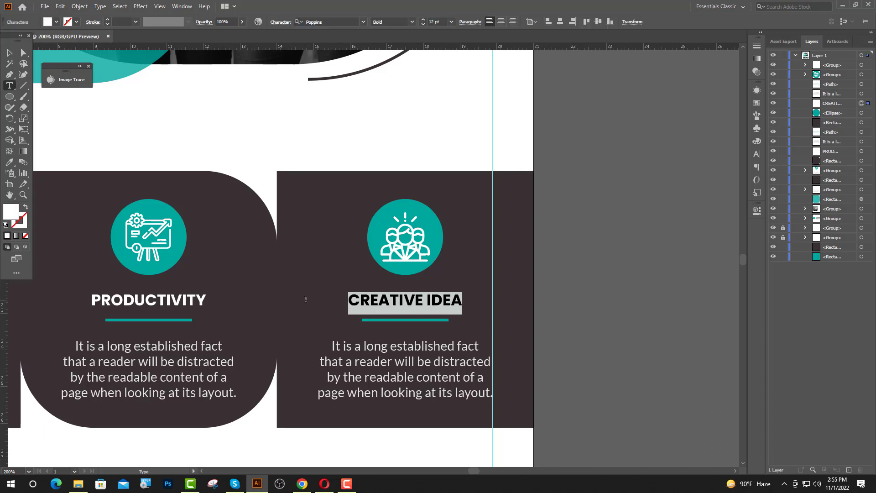
{"action": "type", "text": "PROMOTION"}
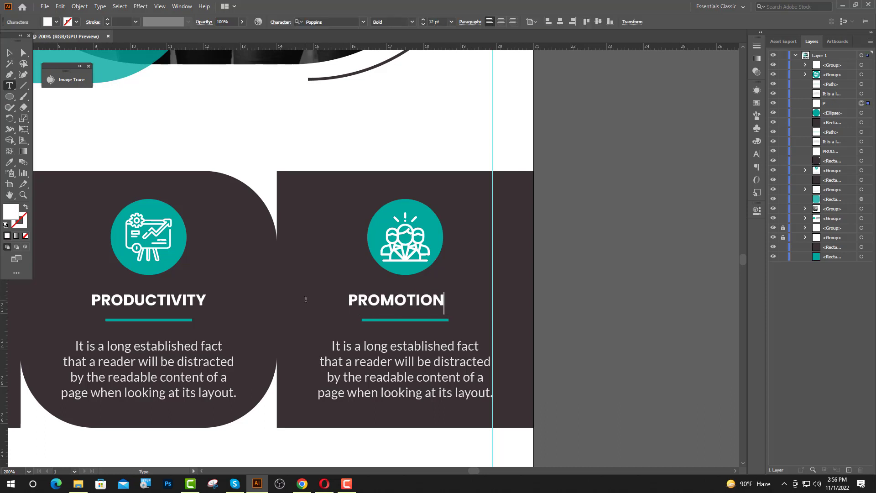
{"action": "key", "text": "Escape"}
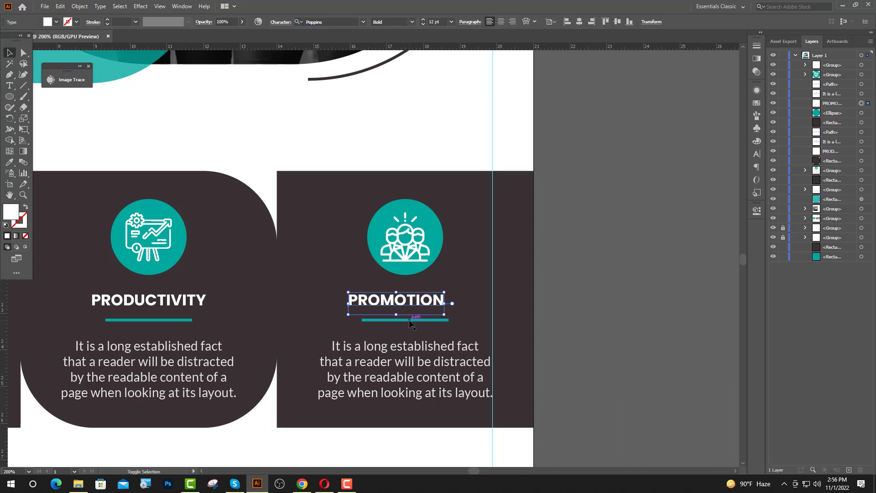
{"action": "left_click", "coordinate": [410, 321], "text": "shift"}
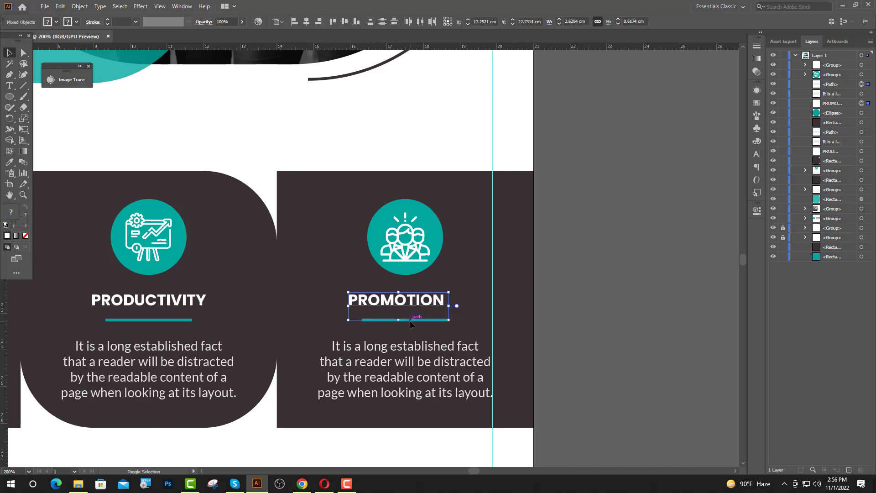
{"action": "left_click", "coordinate": [306, 22]}
{"action": "left_click", "coordinate": [622, 239]}
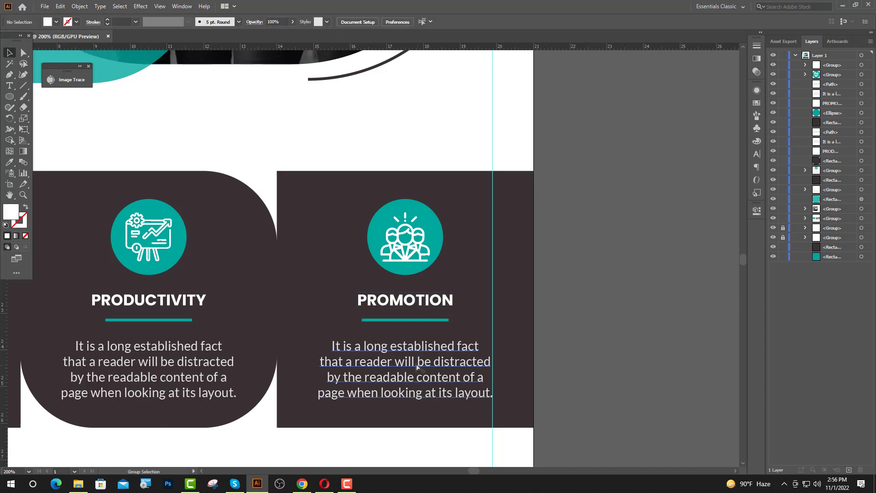
{"action": "scroll", "coordinate": [416, 366], "scroll_direction": "down", "scroll_amount": 1}
Colour the PROMOTION heading and paragraph dark with the Eyedropper
{"action": "scroll", "coordinate": [536, 352], "scroll_direction": "down", "scroll_amount": 1}
{"action": "left_click", "coordinate": [455, 333]}
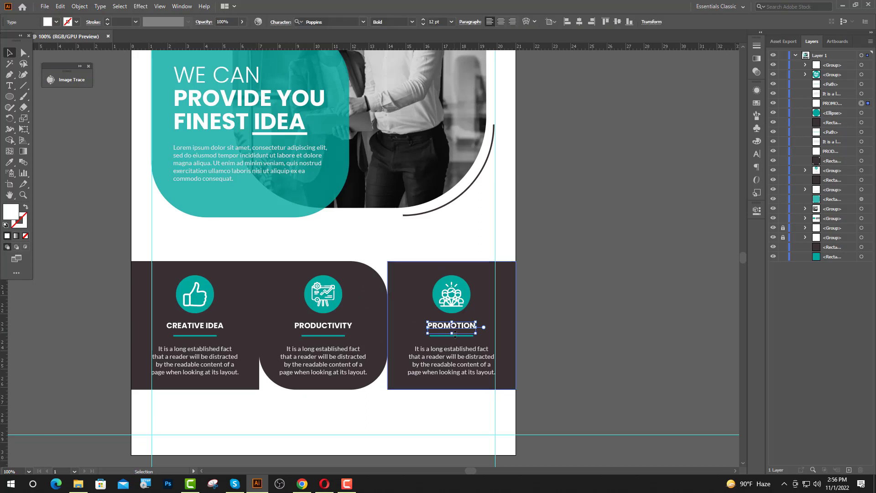
{"action": "left_click", "coordinate": [455, 361], "text": "shift"}
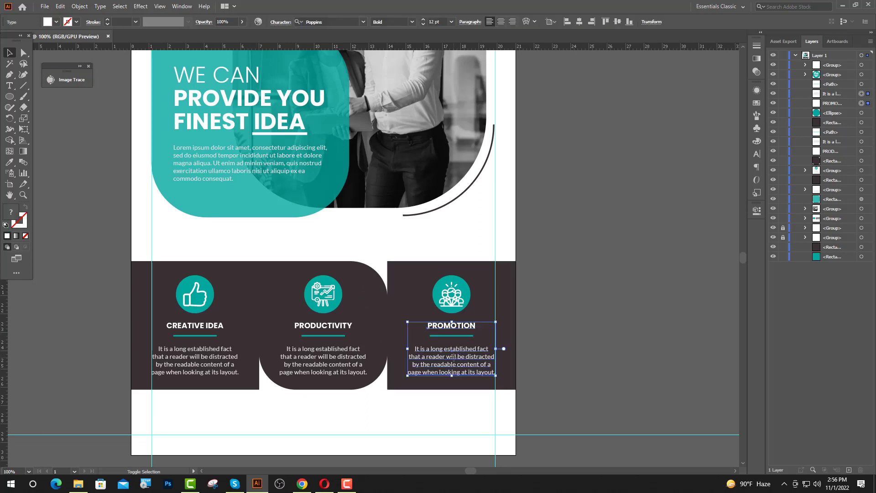
{"action": "left_click", "coordinate": [9, 163]}
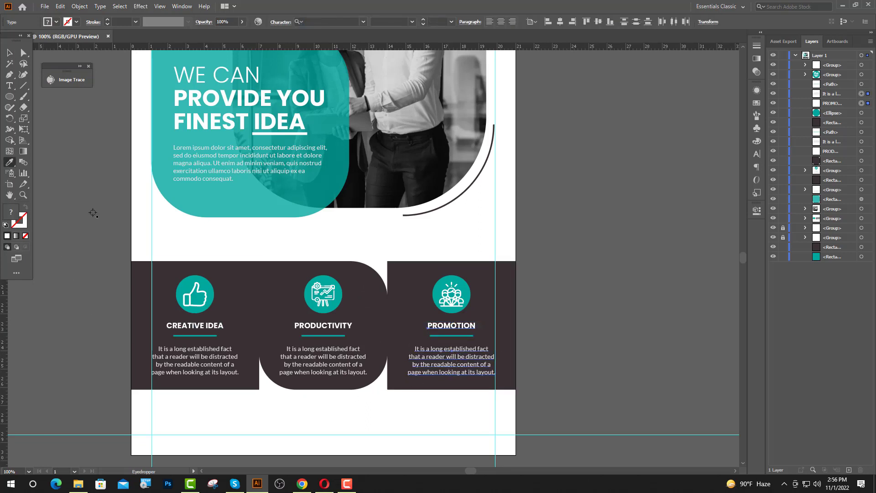
{"action": "left_click", "coordinate": [273, 289]}
{"action": "key", "text": "v"}
{"action": "key", "text": "ctrl+shift+a"}
Ungroup the CREATIVE IDEA column, colour its text dark, and delete both dark side rectangles
{"action": "right_click", "coordinate": [224, 364]}
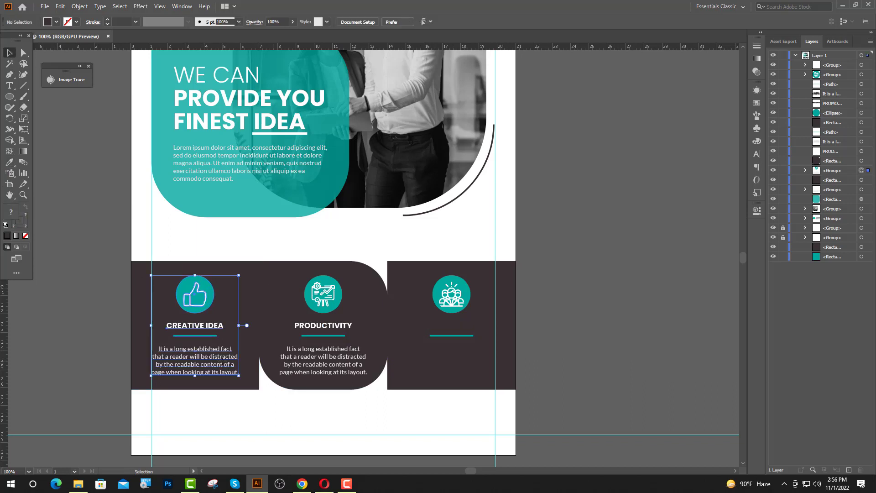
{"action": "left_click", "coordinate": [251, 290]}
{"action": "left_click", "coordinate": [281, 257]}
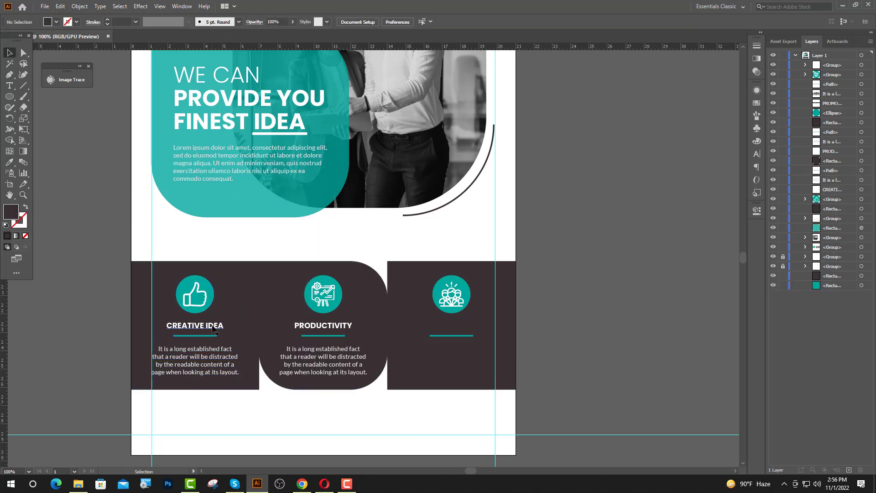
{"action": "left_click", "coordinate": [195, 326]}
{"action": "left_click", "coordinate": [195, 364], "text": "shift"}
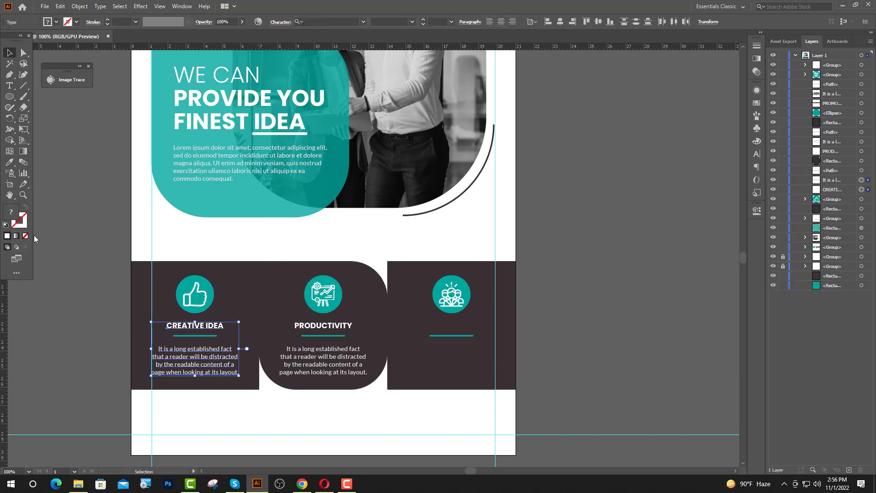
{"action": "left_click", "coordinate": [9, 165]}
{"action": "left_click", "coordinate": [253, 303]}
{"action": "key", "text": "v"}
{"action": "left_click", "coordinate": [94, 199]}
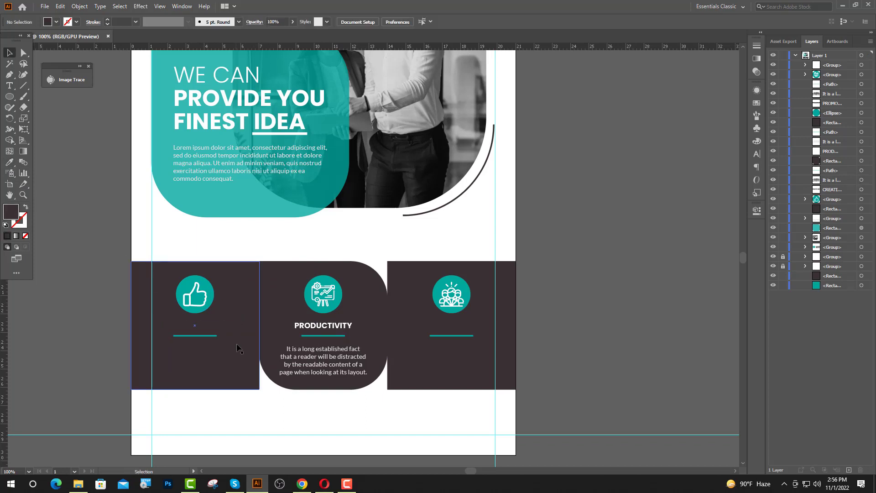
{"action": "left_click", "coordinate": [239, 350]}
{"action": "left_click", "coordinate": [400, 383], "text": "shift"}
{"action": "key", "text": "Delete"}
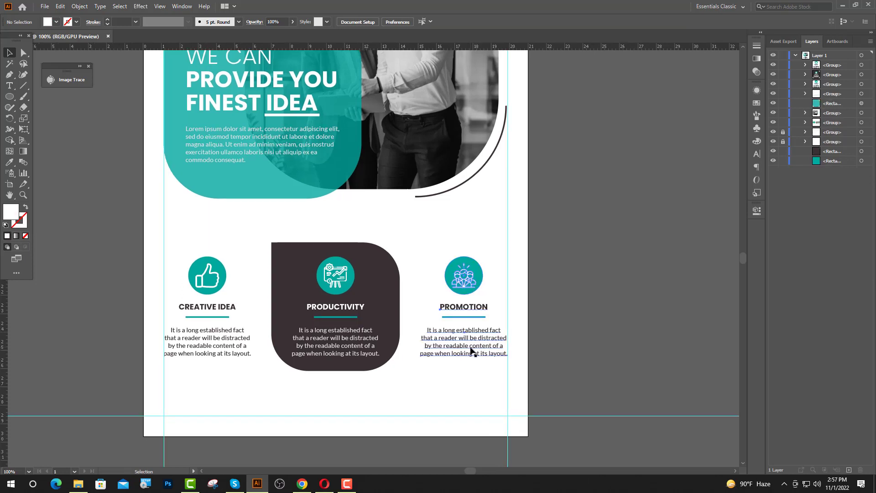
Group the three feature columns and nudge them slightly upward
{"action": "left_click", "coordinate": [471, 349]}
{"action": "left_click", "coordinate": [356, 351], "text": "shift"}
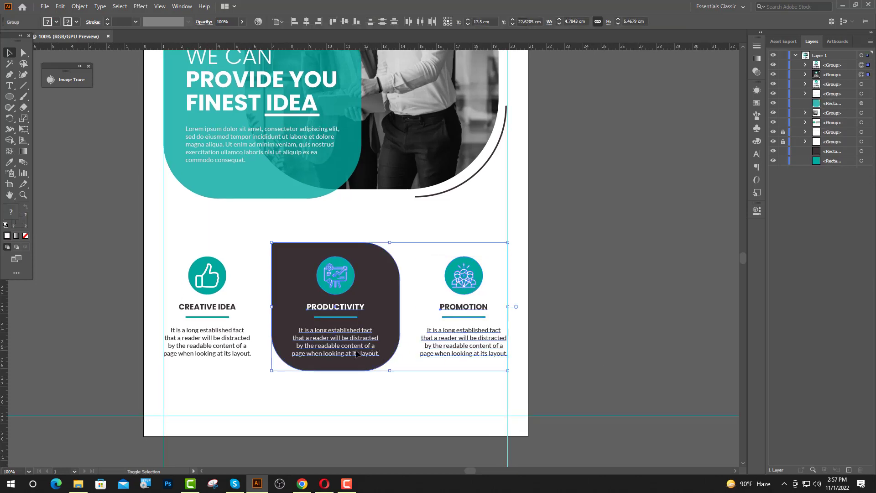
{"action": "left_click", "coordinate": [250, 351], "text": "shift"}
{"action": "key", "text": "ctrl+g"}
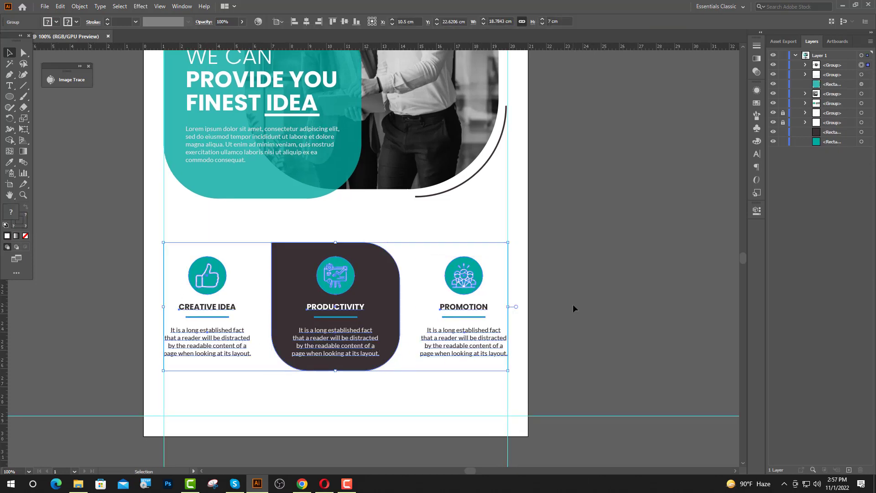
{"action": "key", "text": "shift+Up"}
{"action": "left_click", "coordinate": [573, 308]}
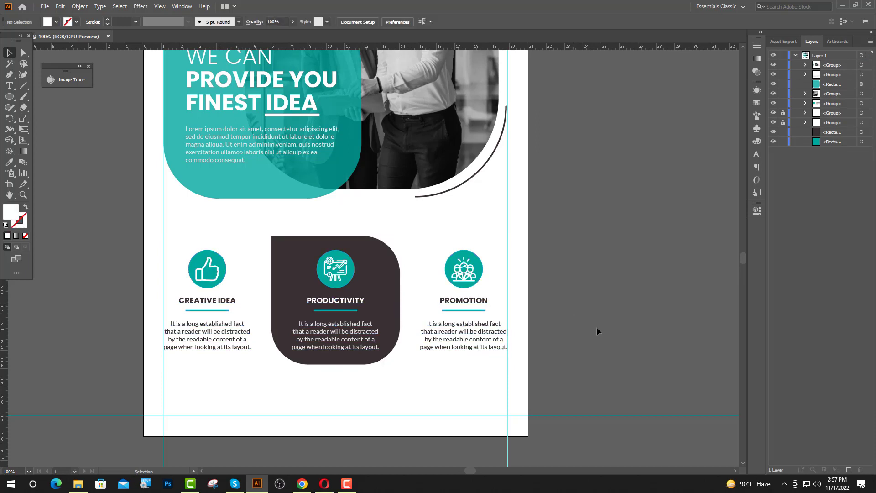
{"action": "scroll", "coordinate": [596, 326], "scroll_direction": "down", "scroll_amount": 3}
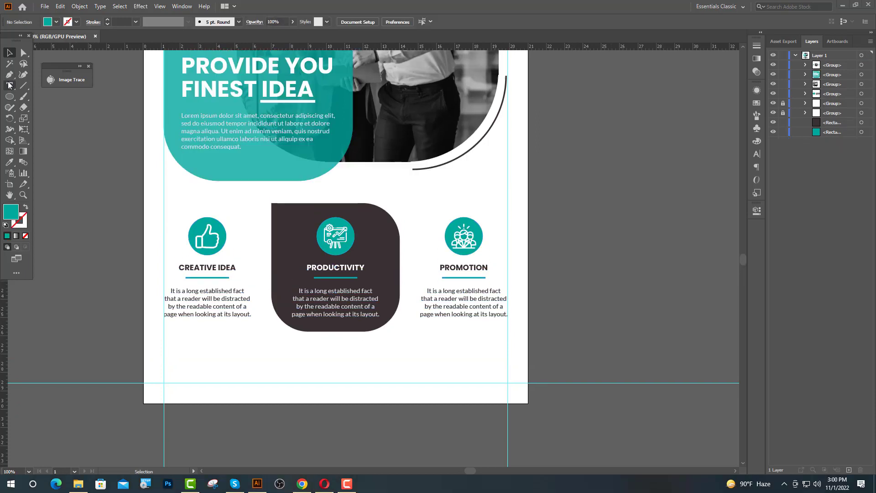
Add a 24 pt placeholder text line below the feature columns, then switch to Chrome
{"action": "left_click", "coordinate": [10, 84]}
{"action": "left_click", "coordinate": [178, 358]}
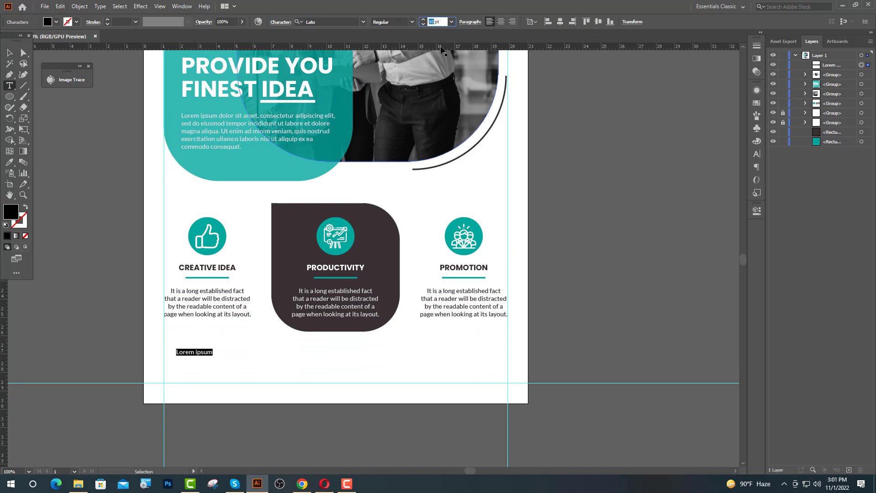
{"action": "type", "text": "4"}
{"action": "key", "text": "Return"}
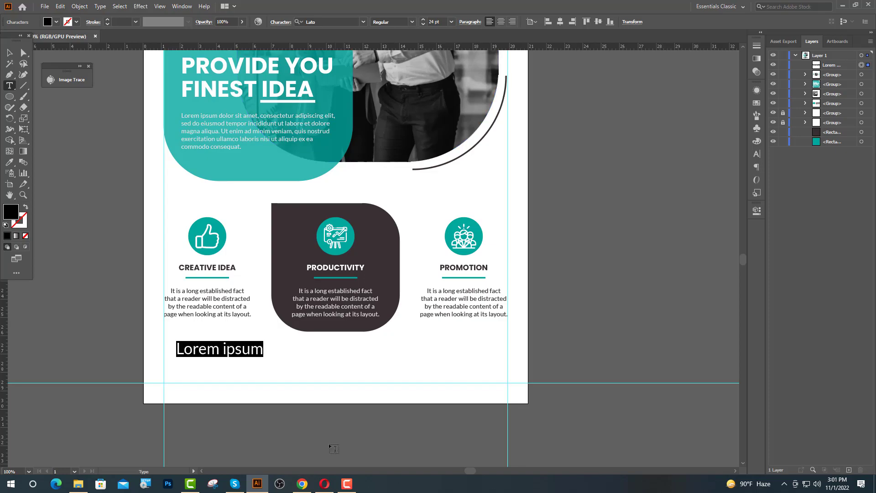
{"action": "key", "text": "alt+Tab"}
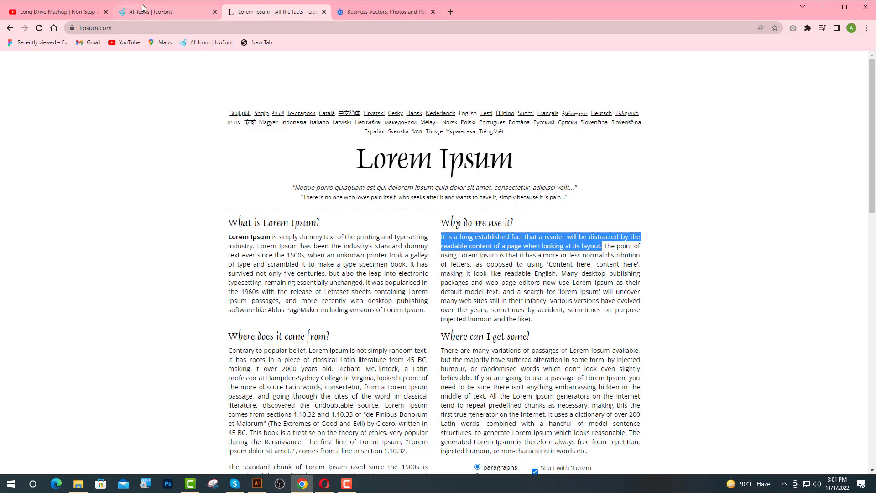
Search IcoFont for CALL, copy the ui-call icon, and return to Illustrator
{"action": "left_click", "coordinate": [142, 8]}
{"action": "type", "text": "CALL"}
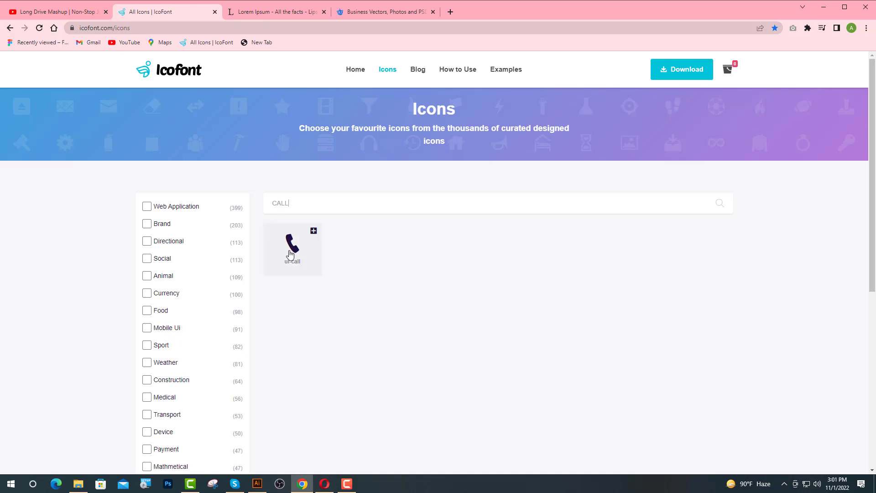
{"action": "left_click", "coordinate": [291, 254]}
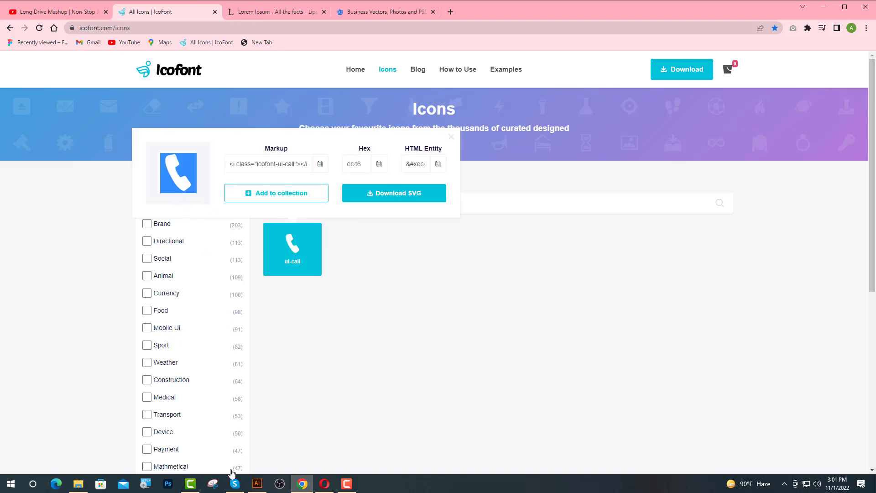
{"action": "left_click", "coordinate": [257, 483]}
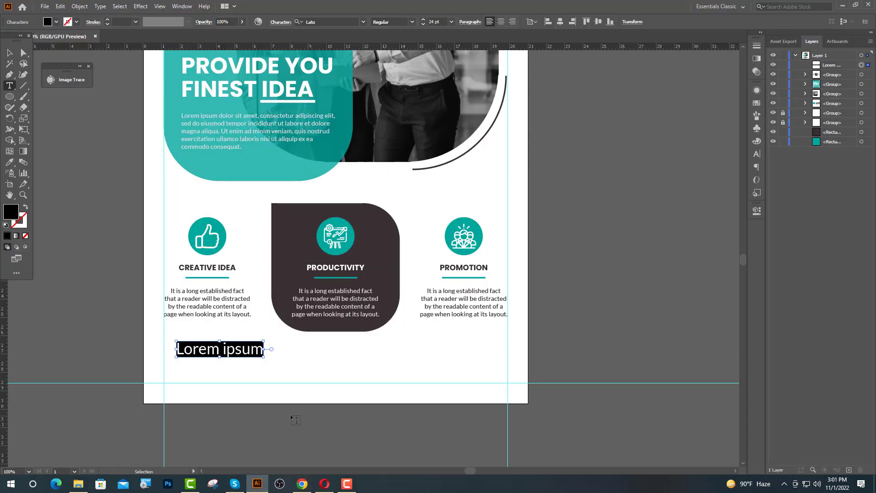
Paste the phone glyph, set its font to icofont, and colour it teal from the circle
{"action": "key", "text": "ctrl+v"}
{"action": "key", "text": "ctrl+plus"}
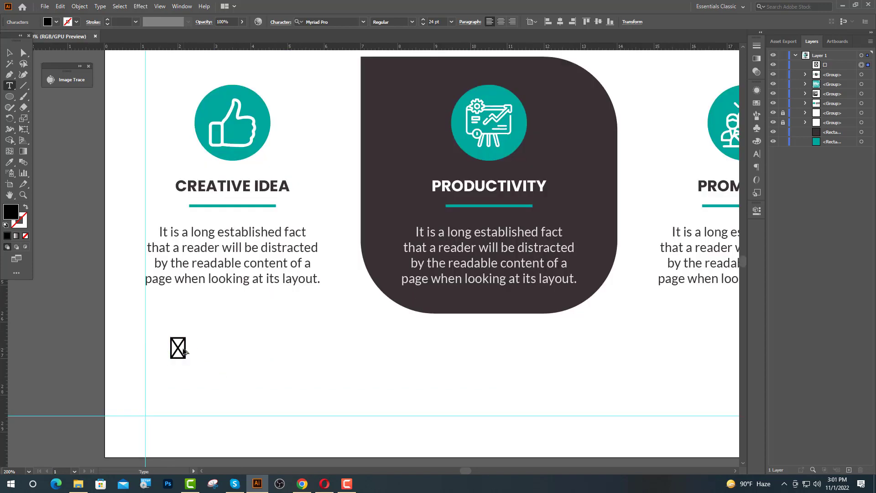
{"action": "left_click", "coordinate": [343, 22]}
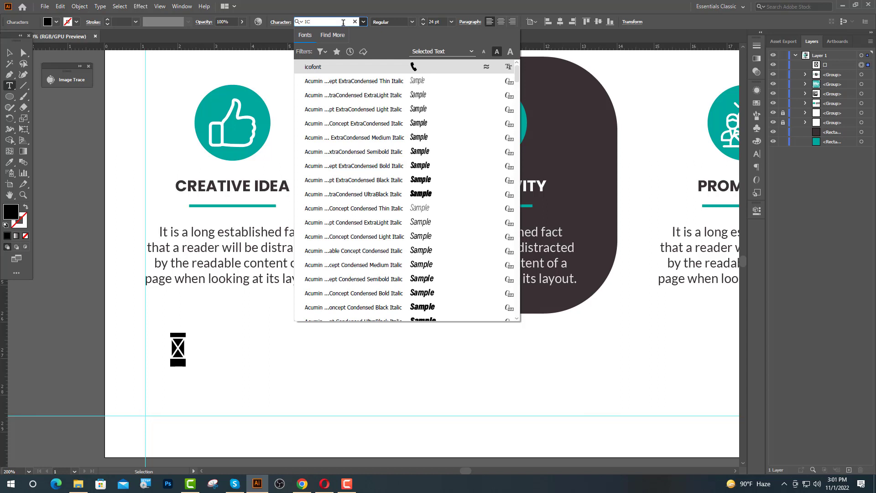
{"action": "left_click", "coordinate": [357, 66]}
{"action": "left_click", "coordinate": [10, 162]}
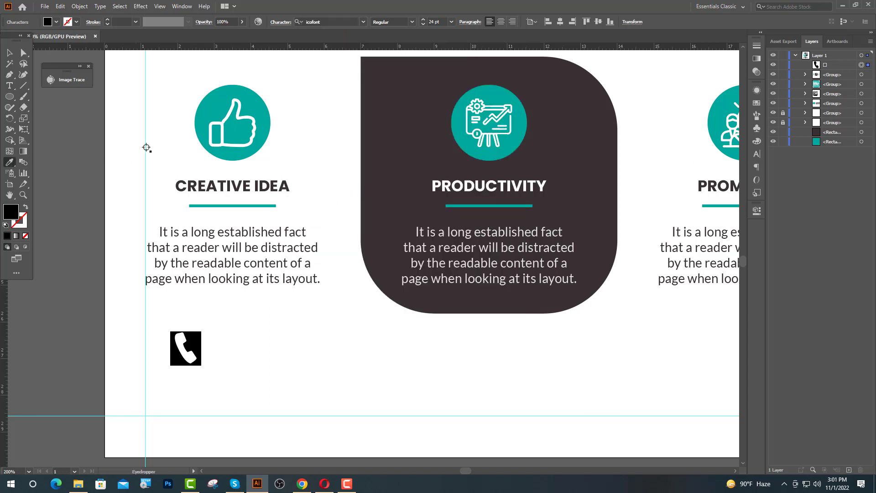
{"action": "left_click", "coordinate": [199, 112]}
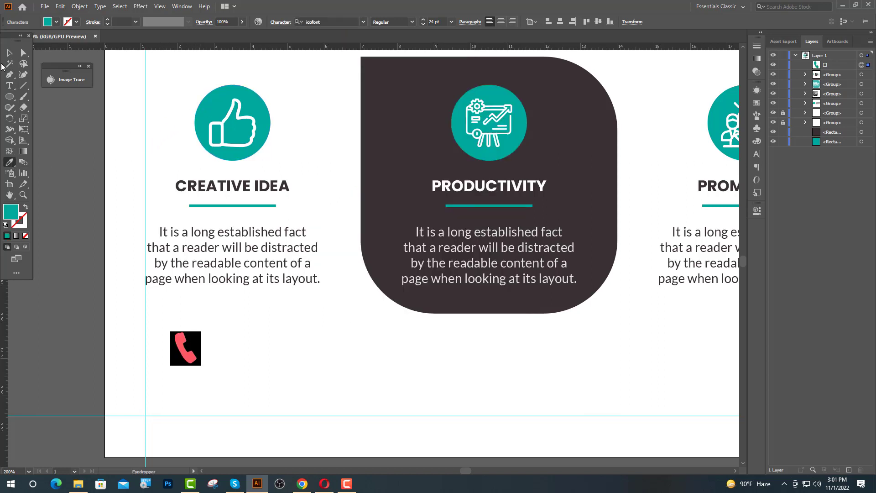
Resize the phone icon to 35 pt and move it to the lower left below the columns
{"action": "left_click", "coordinate": [9, 52]}
{"action": "left_click", "coordinate": [429, 22]}
{"action": "type", "text": "3"}
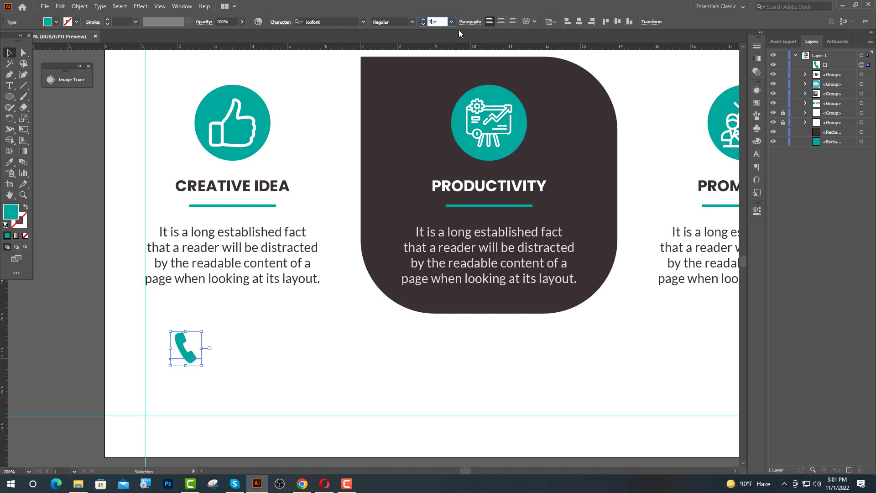
{"action": "type", "text": "5"}
{"action": "key", "text": "Return"}
{"action": "left_click_drag", "start_coordinate": [194, 355], "coordinate": [175, 391]}
{"action": "left_click", "coordinate": [91, 365]}
{"action": "key", "text": "t"}
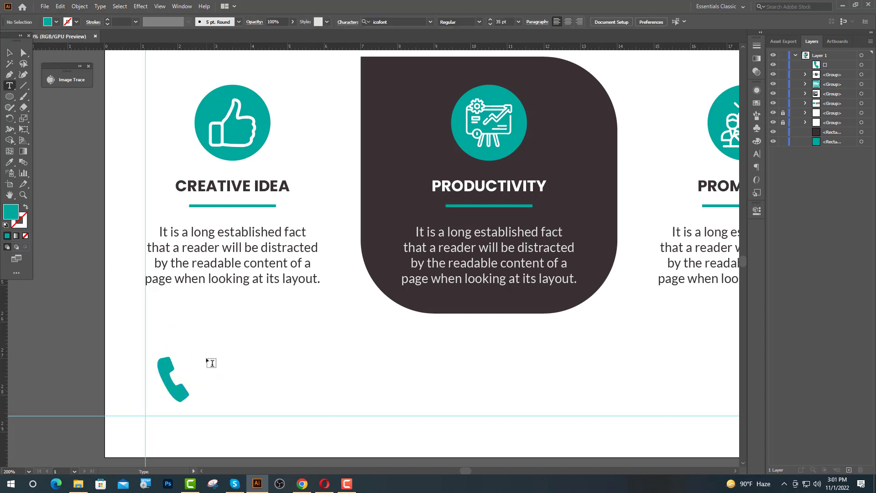
{"action": "left_click", "coordinate": [211, 363]}
Set the new text to 12 pt Lato Bold and type the heading 'GET IN TOUCH'
{"action": "left_click", "coordinate": [429, 22]}
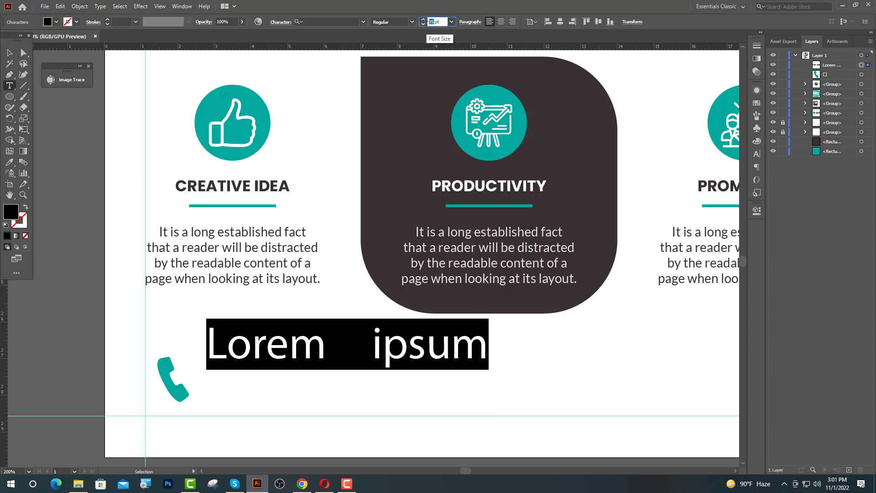
{"action": "type", "text": "12"}
{"action": "key", "text": "Return"}
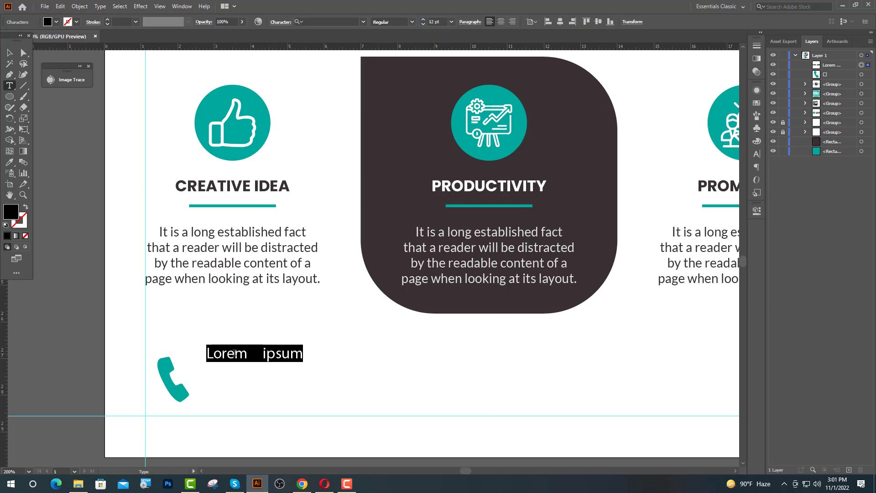
{"action": "left_click", "coordinate": [321, 22]}
{"action": "type", "text": "la"}
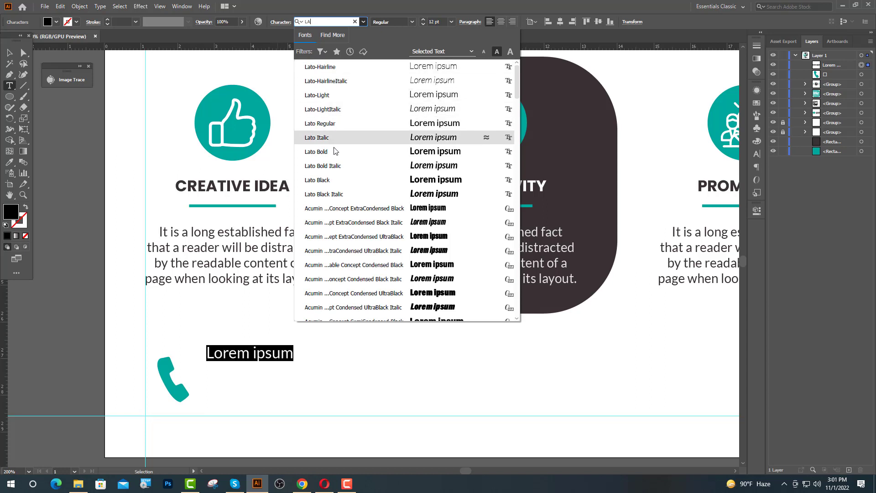
{"action": "left_click", "coordinate": [330, 152]}
{"action": "type", "text": "G"}
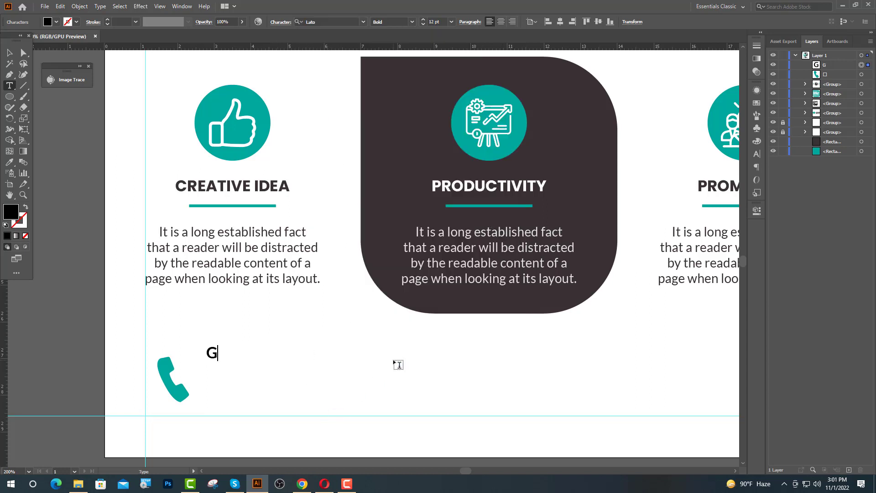
{"action": "type", "text": "ET IN TOUC"}
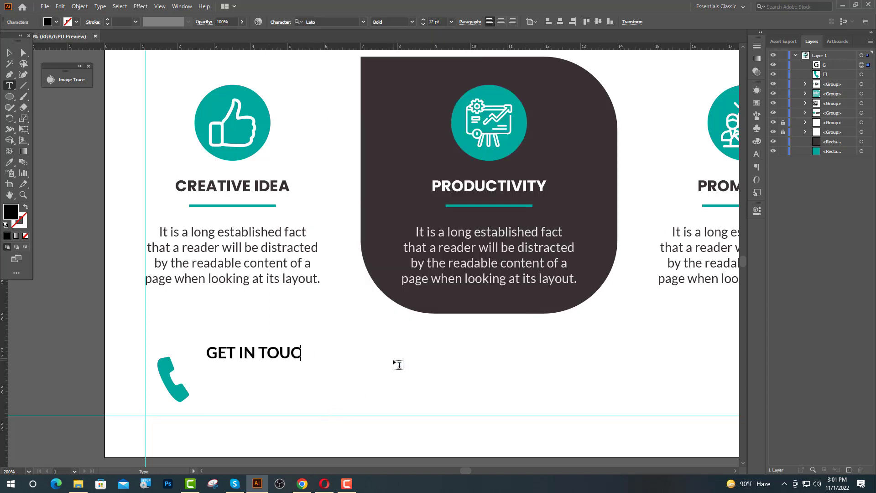
{"action": "type", "text": "H"}
{"action": "key", "text": "Escape"}
{"action": "left_click", "coordinate": [9, 85]}
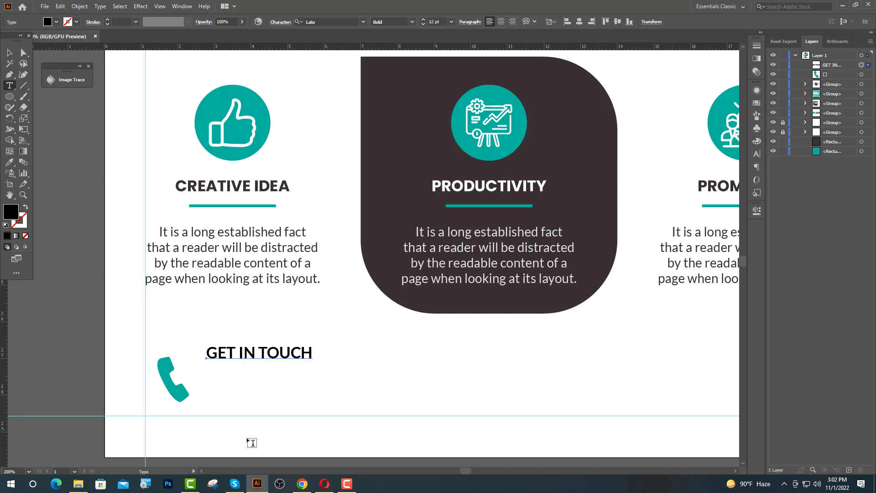
{"action": "left_click", "coordinate": [210, 379]}
{"action": "left_click", "coordinate": [429, 24]}
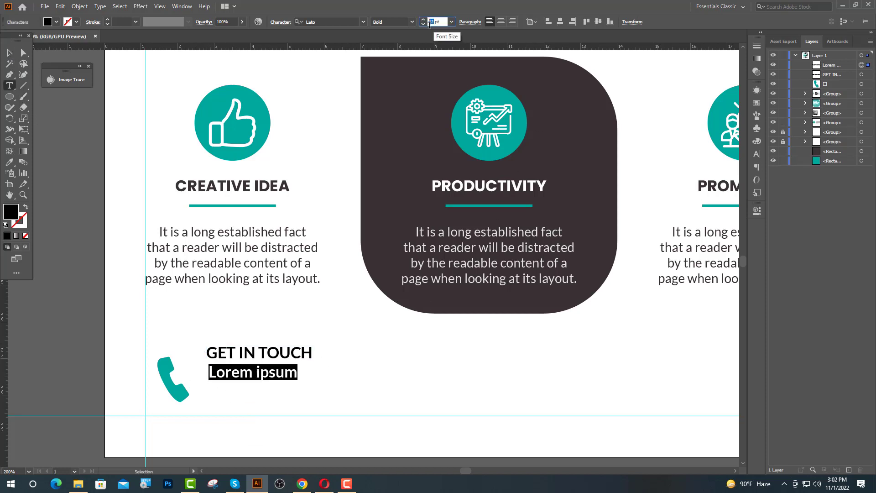
{"action": "type", "text": "16"}
{"action": "key", "text": "Return"}
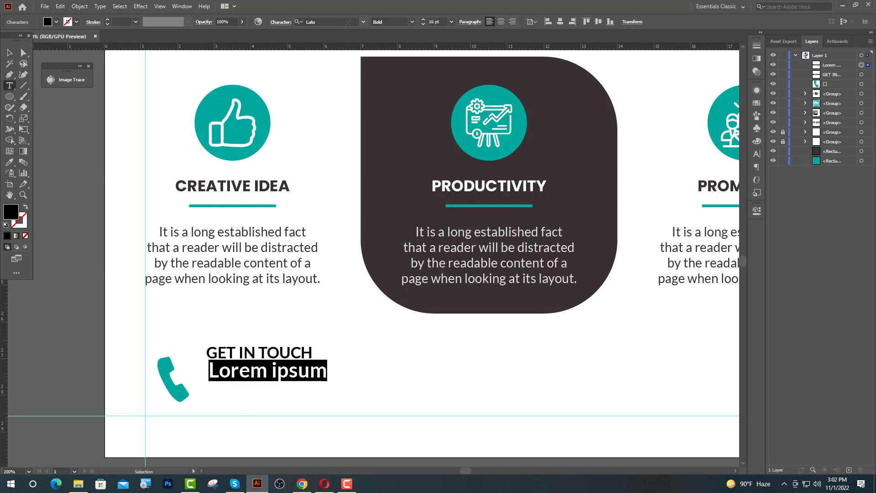
{"action": "left_click", "coordinate": [347, 21]}
{"action": "type", "text": "po"}
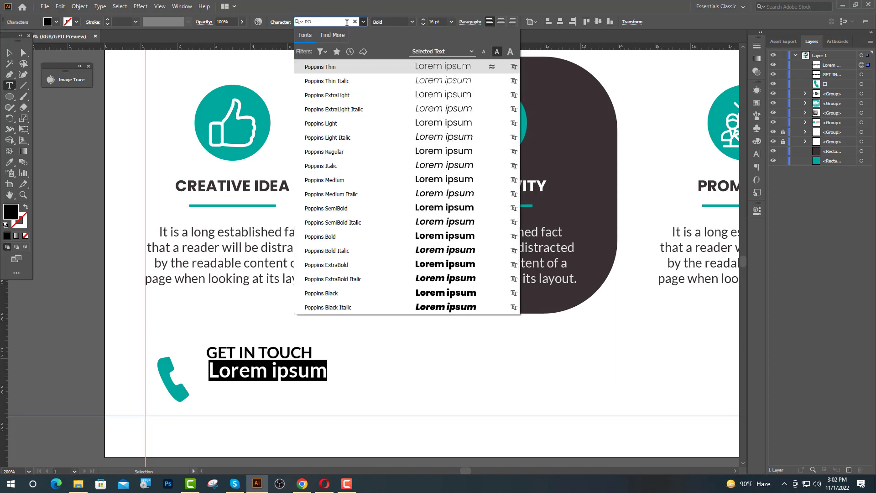
{"action": "left_click", "coordinate": [456, 236]}
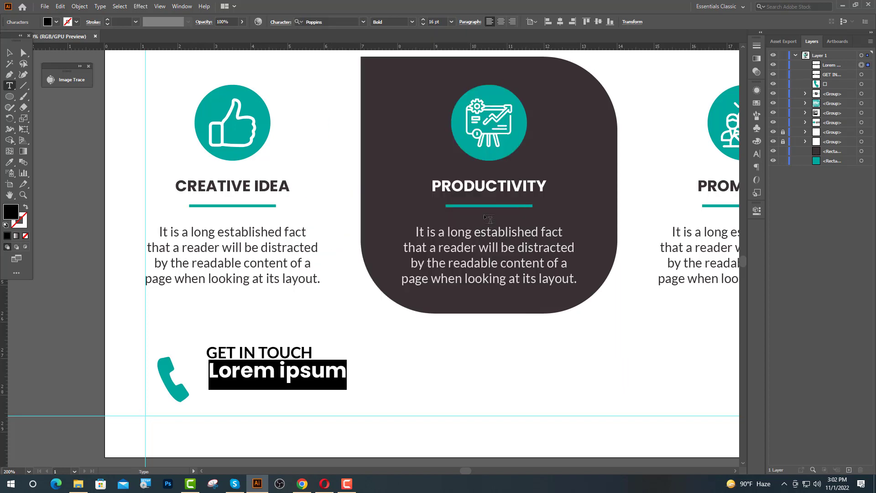
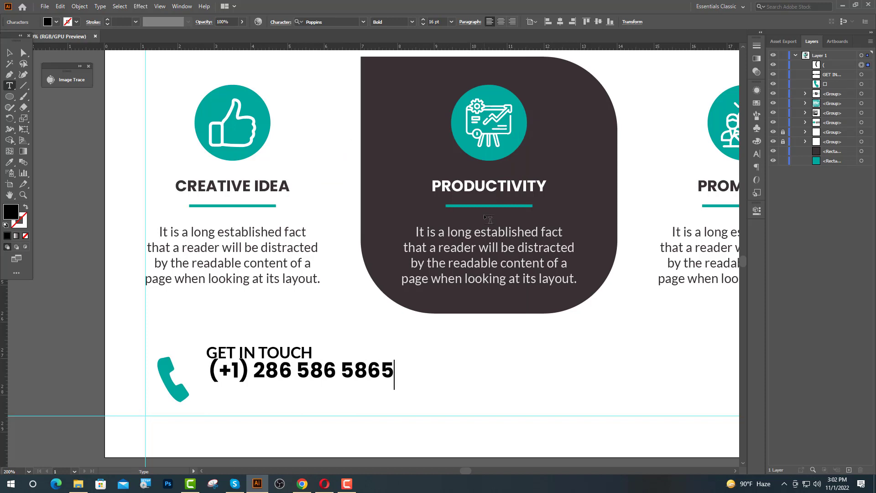
{"action": "key", "text": "Escape"}
Left-align the phone number with GET IN TOUCH, then reselect just the number
{"action": "scroll", "coordinate": [228, 378], "scroll_direction": "up", "scroll_amount": 2}
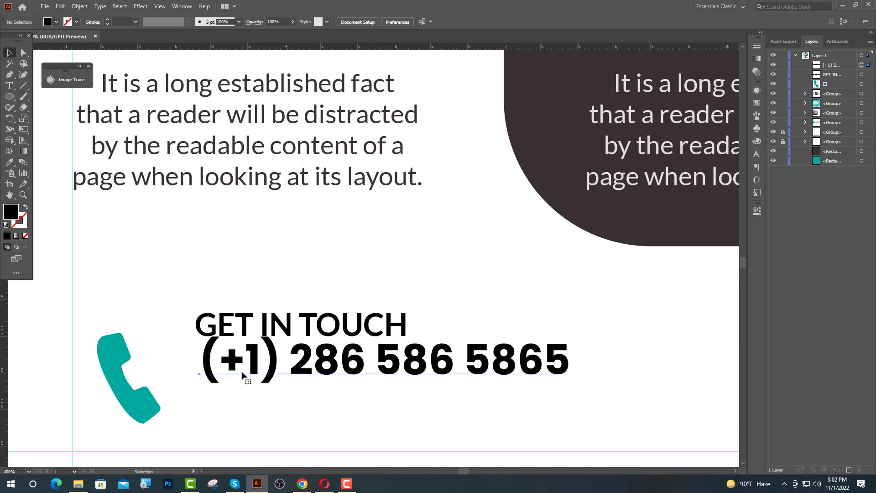
{"action": "left_click", "coordinate": [230, 331], "text": "shift"}
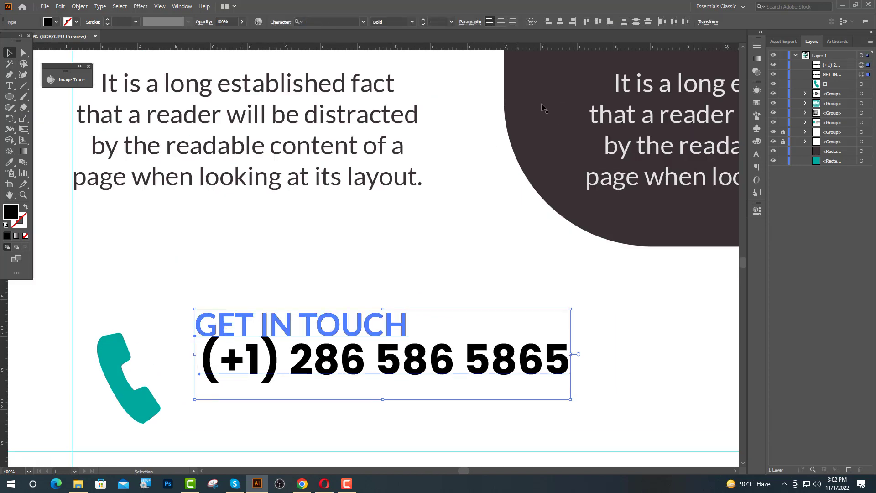
{"action": "left_click", "coordinate": [546, 23]}
{"action": "left_click", "coordinate": [258, 356]}
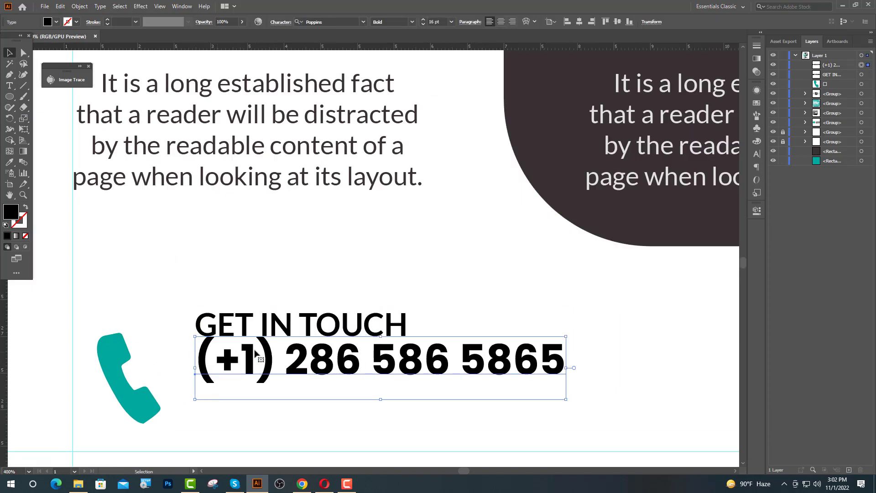
{"action": "scroll", "coordinate": [219, 348], "scroll_direction": "up", "scroll_amount": 1}
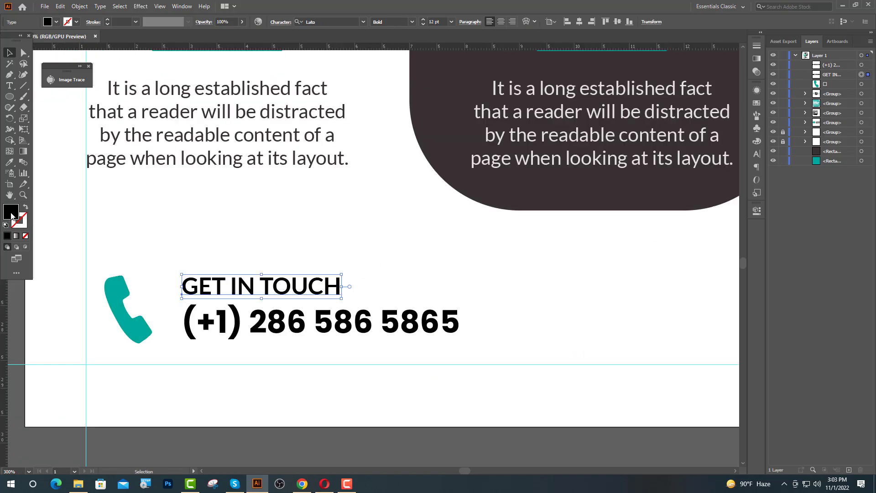
Colour the GET IN TOUCH heading grey with hex 727
{"action": "double_click", "coordinate": [12, 215]}
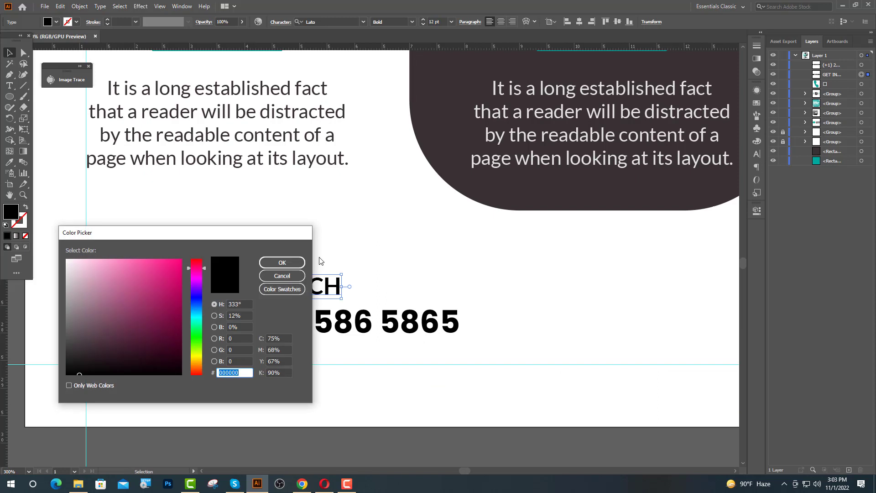
{"action": "type", "text": "727272"}
{"action": "key", "text": "Return"}
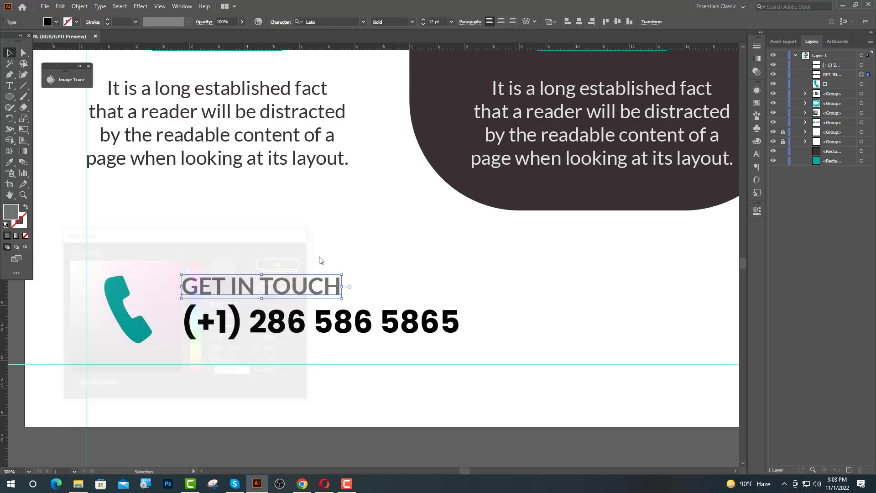
Vertically centre both contact text lines on the phone icon and nudge the block down
{"action": "left_click_drag", "start_coordinate": [175, 272], "coordinate": [237, 343]}
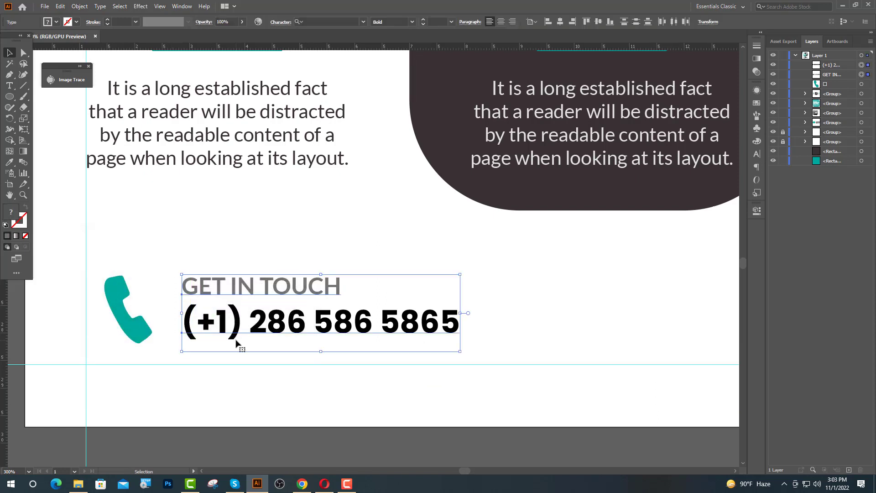
{"action": "left_click", "coordinate": [136, 332], "text": "shift"}
{"action": "left_click", "coordinate": [136, 332]}
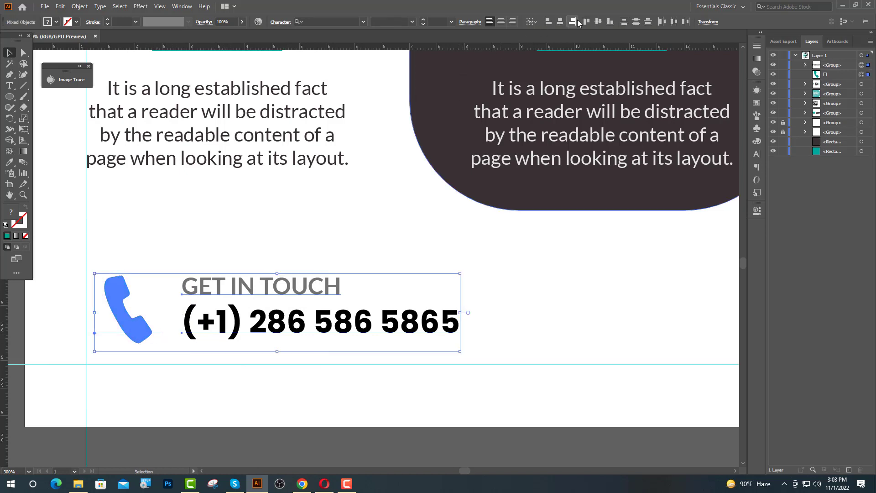
{"action": "left_click", "coordinate": [598, 22]}
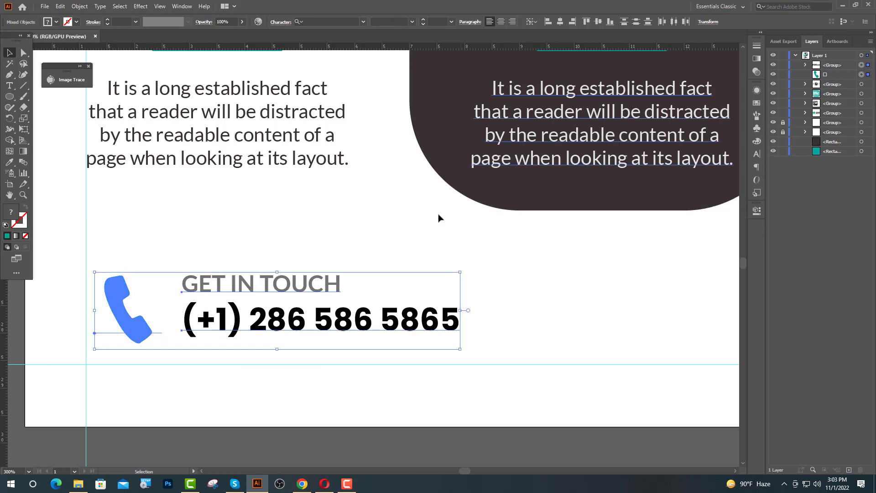
{"action": "key", "text": "Down"}
{"action": "key", "text": "Down"}
{"action": "key", "text": "Down"}
{"action": "key", "text": "Down"}
{"action": "key", "text": "Down"}
{"action": "left_click", "coordinate": [318, 241]}
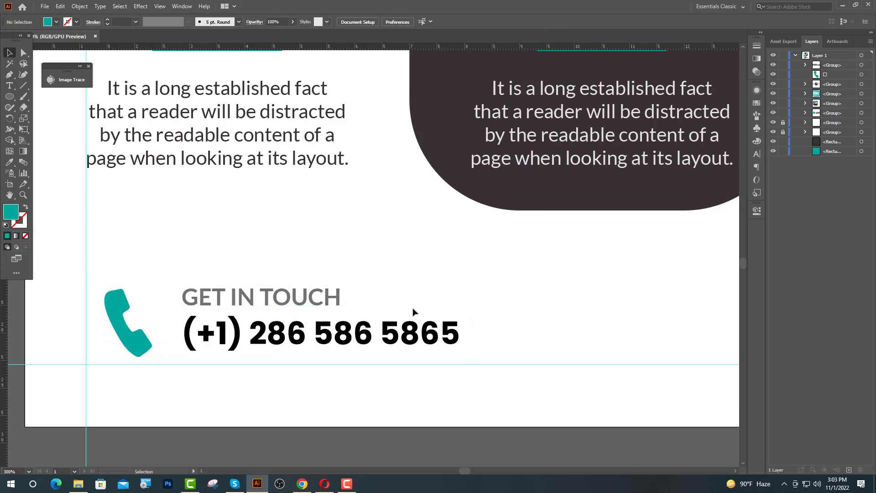
Draw a teal rectangle to the right of the contact text
{"action": "scroll", "coordinate": [284, 351], "scroll_direction": "down", "scroll_amount": 1}
{"action": "scroll", "coordinate": [284, 352], "scroll_direction": "down", "scroll_amount": 1}
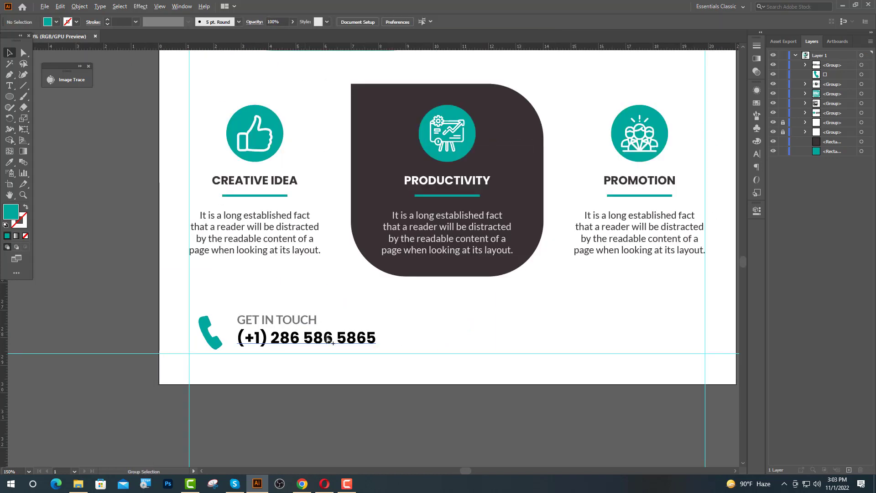
{"action": "scroll", "coordinate": [284, 352], "scroll_direction": "up", "scroll_amount": 1}
{"action": "left_click_drag", "start_coordinate": [9, 96], "coordinate": [37, 97]}
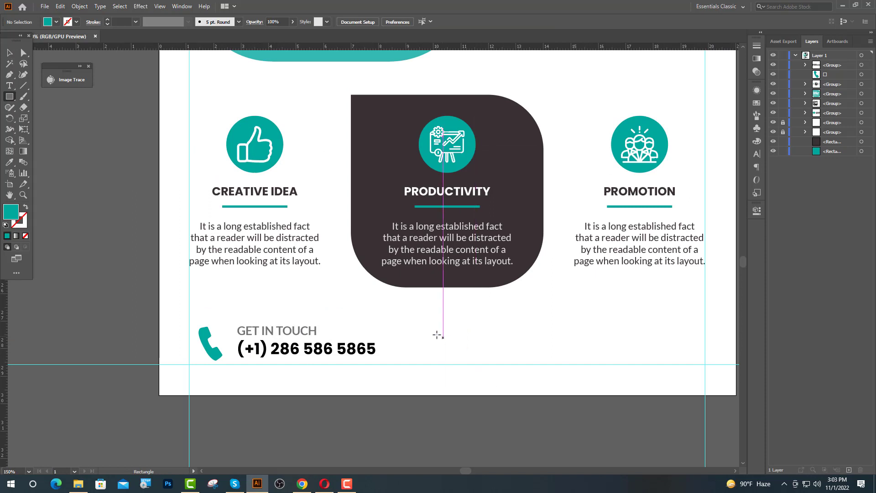
{"action": "left_click_drag", "start_coordinate": [388, 318], "coordinate": [735, 368]}
{"action": "key", "text": "v"}
Top-align the phone contact group with the teal rectangle
{"action": "scroll", "coordinate": [262, 365], "scroll_direction": "up", "scroll_amount": 2}
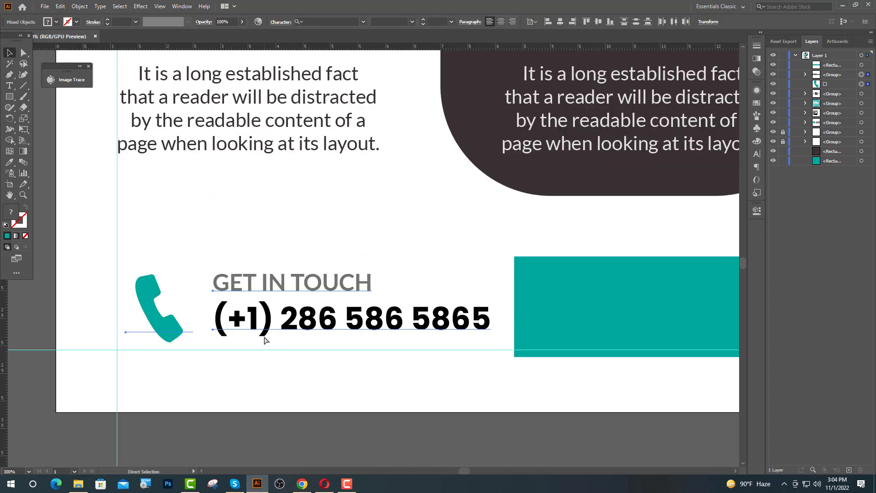
{"action": "left_click", "coordinate": [310, 342]}
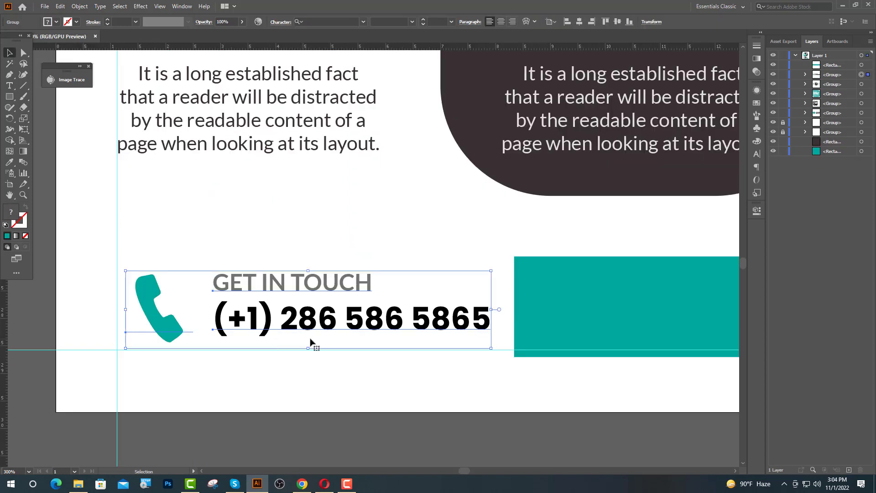
{"action": "left_click", "coordinate": [547, 279], "text": "shift"}
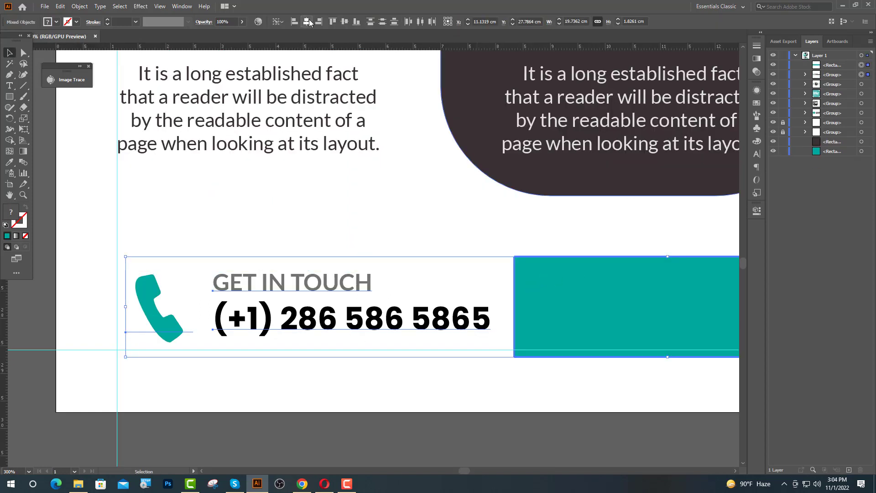
{"action": "left_click", "coordinate": [333, 21]}
{"action": "left_click", "coordinate": [246, 192]}
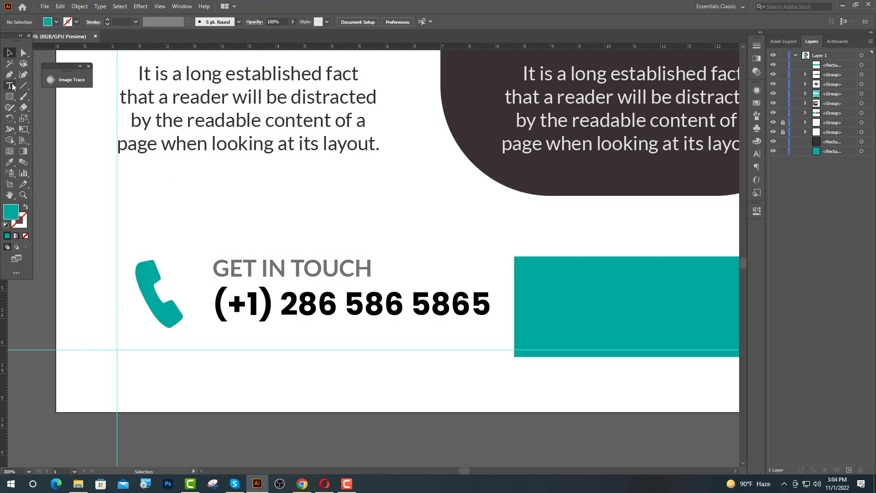
Draw a teal-stroked line under the phone number, sampling teal from the phone icon
{"action": "key", "text": "p"}
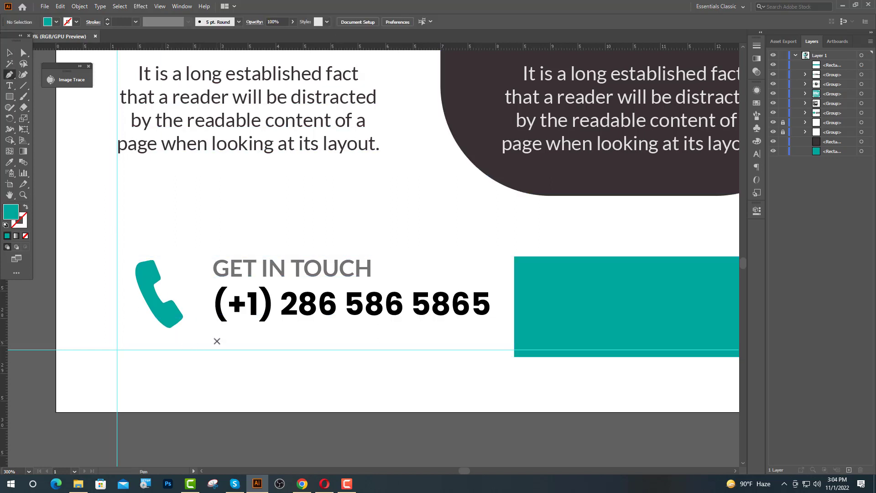
{"action": "left_click", "coordinate": [215, 340]}
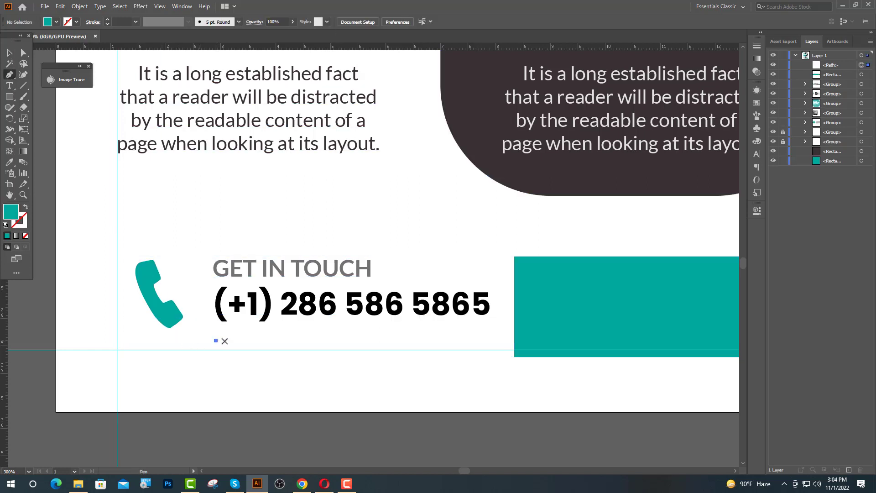
{"action": "left_click", "coordinate": [490, 340]}
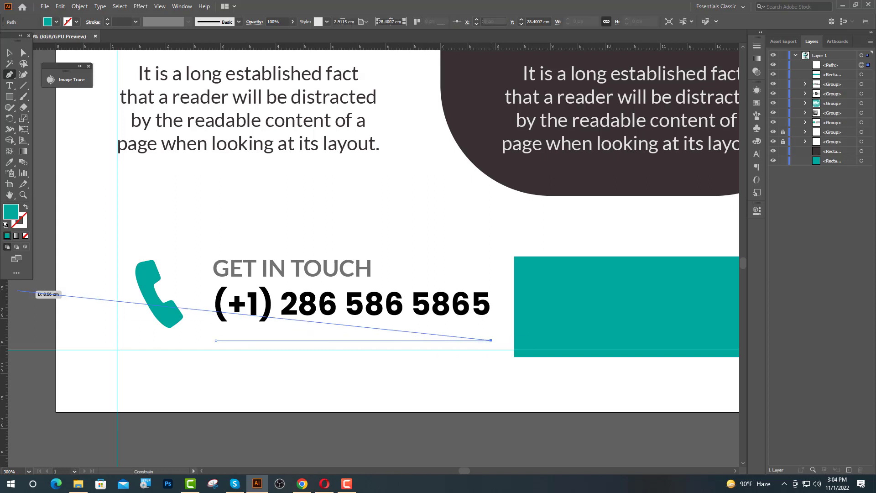
{"action": "key", "text": "Escape"}
{"action": "left_click", "coordinate": [10, 163]}
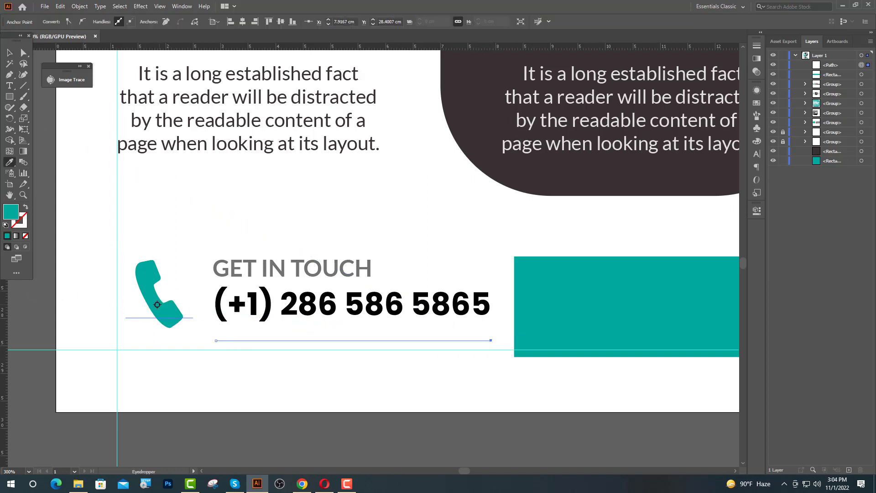
{"action": "left_click", "coordinate": [25, 209]}
{"action": "key", "text": "v"}
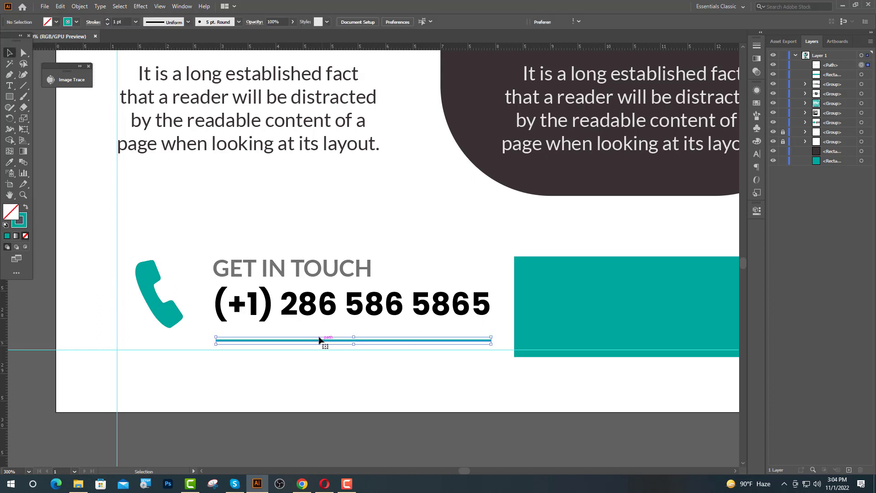
Group the teal line with the phone and text, nudging the block slightly left
{"action": "left_click", "coordinate": [292, 314]}
{"action": "left_click", "coordinate": [295, 340], "text": "shift"}
{"action": "left_click_drag", "start_coordinate": [298, 355], "coordinate": [360, 318]}
{"action": "key", "text": "Left"}
{"action": "key", "text": "Left"}
{"action": "key", "text": "Left"}
{"action": "key", "text": "Left"}
{"action": "key", "text": "Left"}
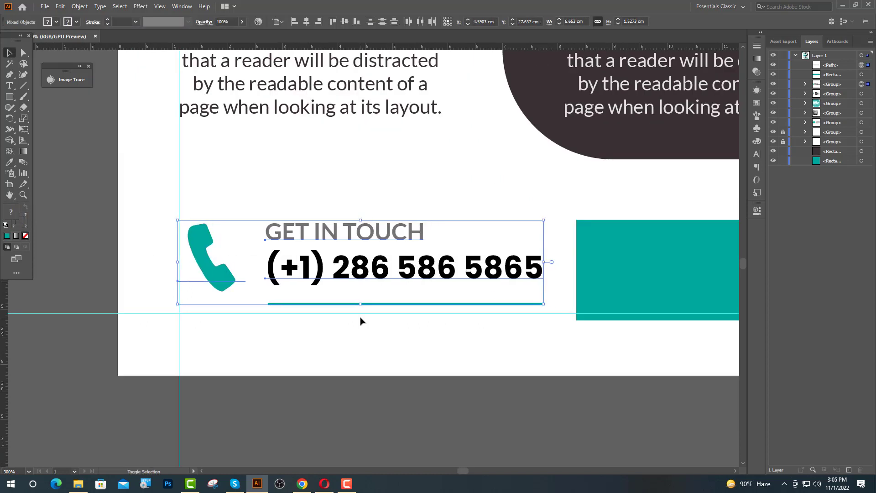
{"action": "key", "text": "Left"}
{"action": "key", "text": "Left"}
{"action": "key", "text": "Left"}
{"action": "key", "text": "Left"}
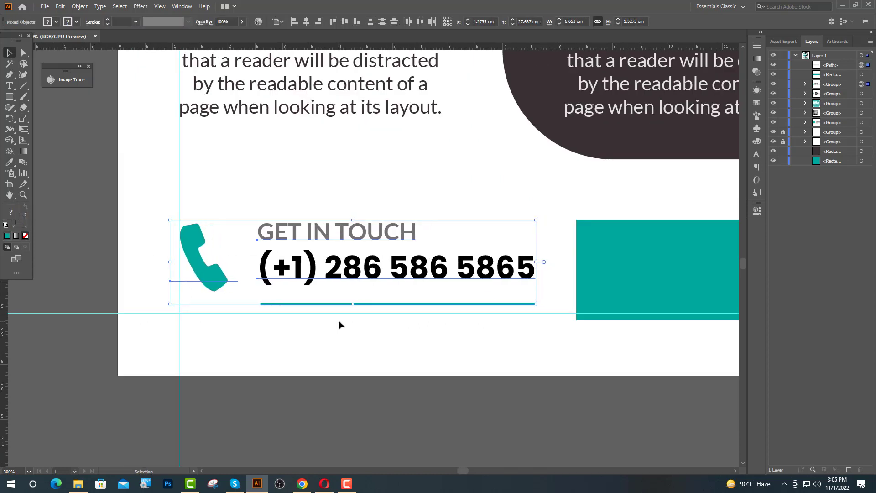
{"action": "key", "text": "ctrl+g"}
Centre the contact group vertically on the teal rectangle
{"action": "left_click", "coordinate": [604, 293], "text": "shift"}
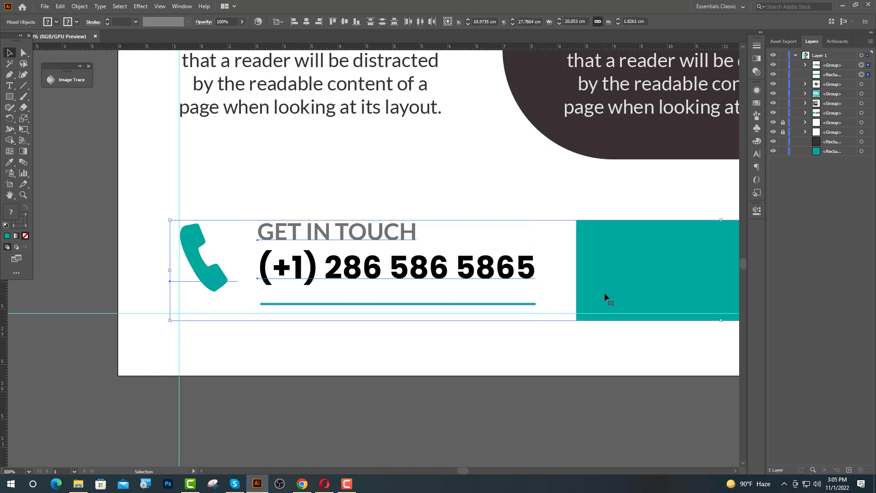
{"action": "left_click", "coordinate": [605, 293]}
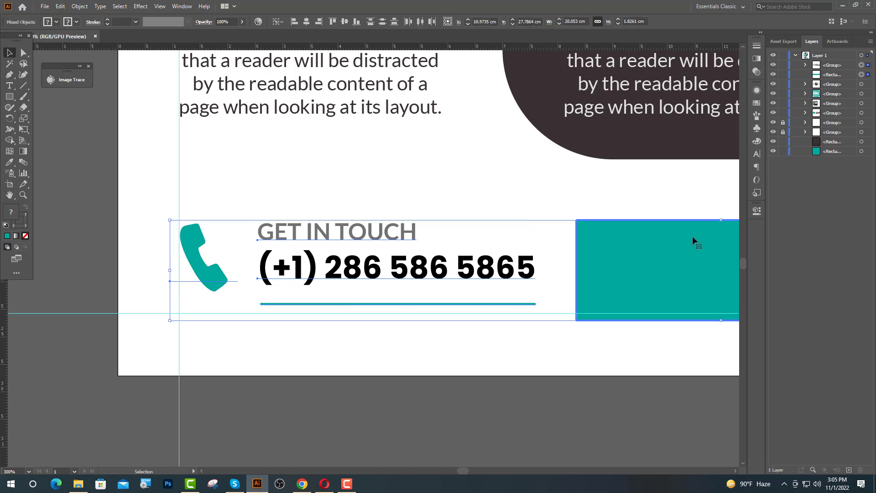
{"action": "left_click", "coordinate": [346, 21]}
{"action": "left_click", "coordinate": [444, 400]}
{"action": "scroll", "coordinate": [222, 350], "scroll_direction": "down", "scroll_amount": 2}
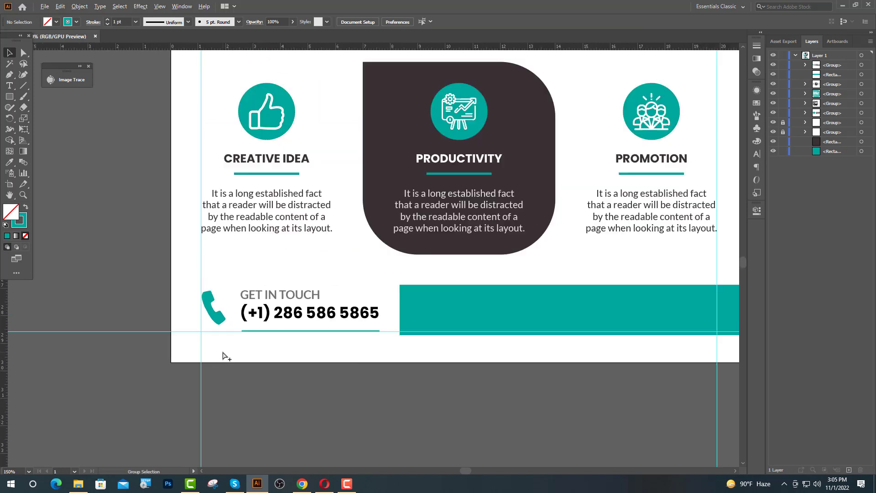
Change the contact bar's fill to light grey E5E5E5
{"action": "scroll", "coordinate": [335, 351], "scroll_direction": "down", "scroll_amount": 2}
{"action": "scroll", "coordinate": [462, 333], "scroll_direction": "up", "scroll_amount": 3}
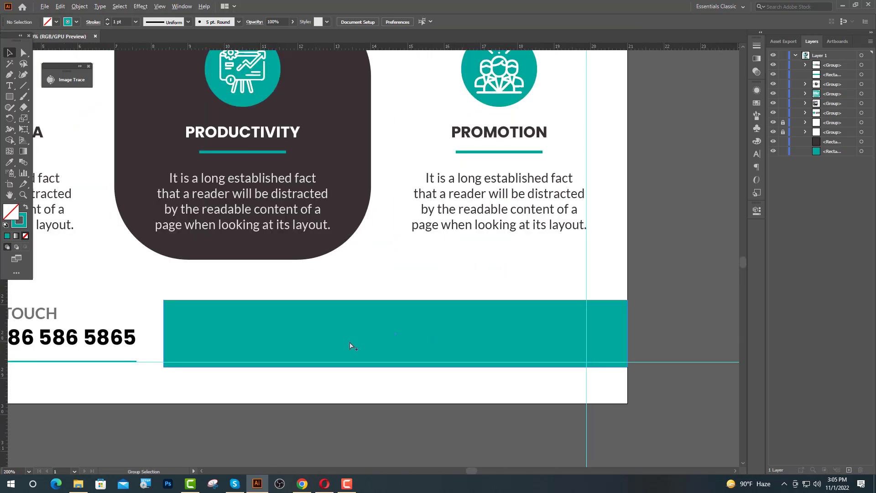
{"action": "scroll", "coordinate": [228, 346], "scroll_direction": "down", "scroll_amount": 1}
{"action": "left_click", "coordinate": [420, 338]}
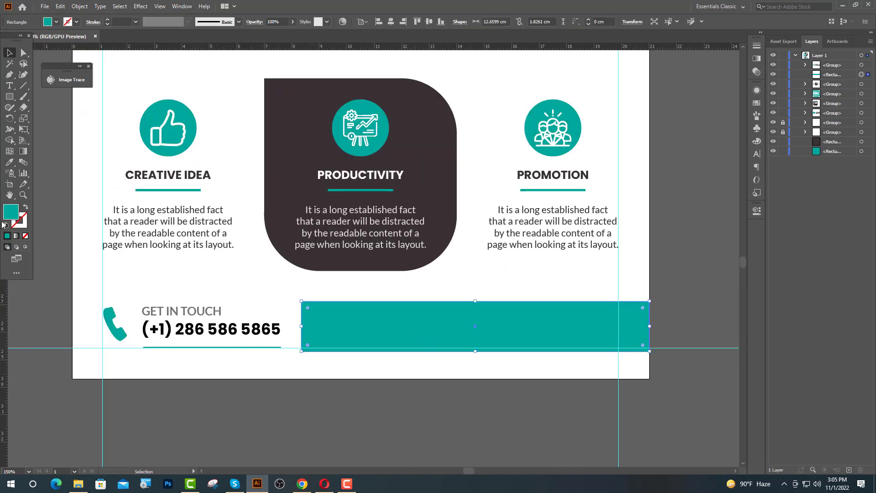
{"action": "double_click", "coordinate": [11, 211]}
{"action": "left_click_drag", "start_coordinate": [89, 295], "coordinate": [59, 270]}
{"action": "left_click", "coordinate": [282, 262]}
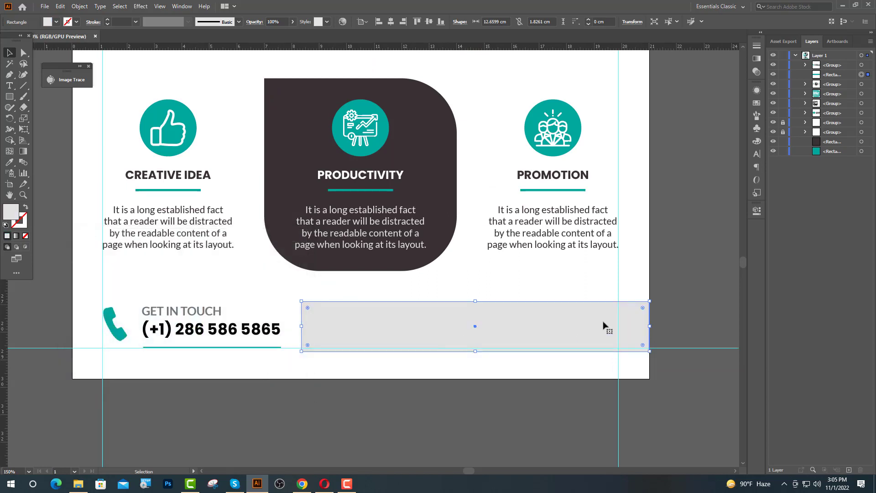
{"action": "left_click", "coordinate": [701, 268]}
Add a 'Lorem ipsum' point-text placeholder beside the phone number, then go to the IcoFont page
{"action": "left_click", "coordinate": [9, 86]}
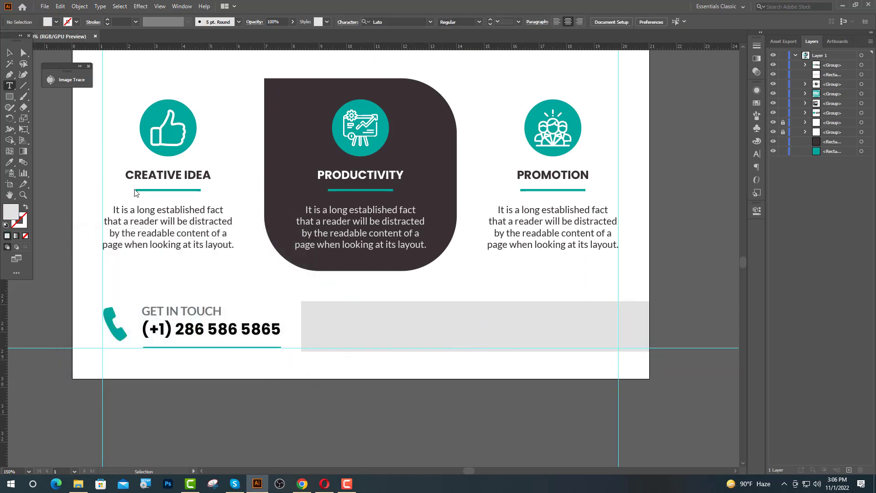
{"action": "left_click", "coordinate": [318, 321]}
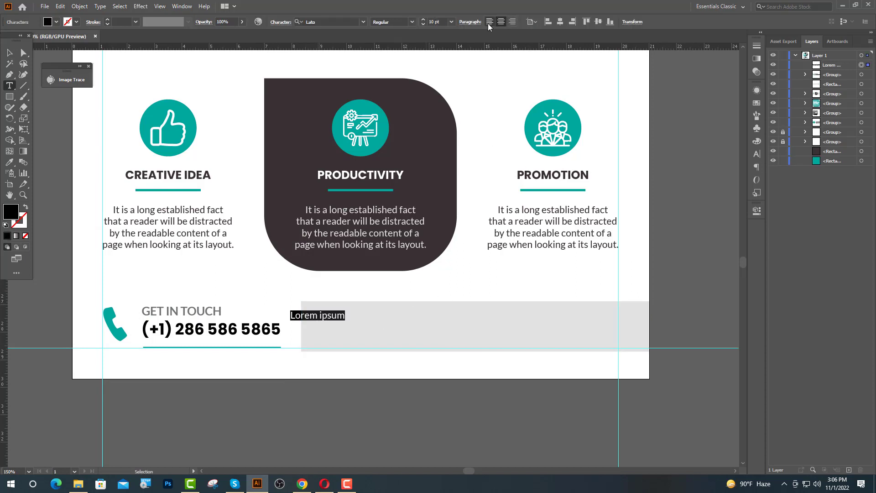
{"action": "left_click", "coordinate": [302, 483]}
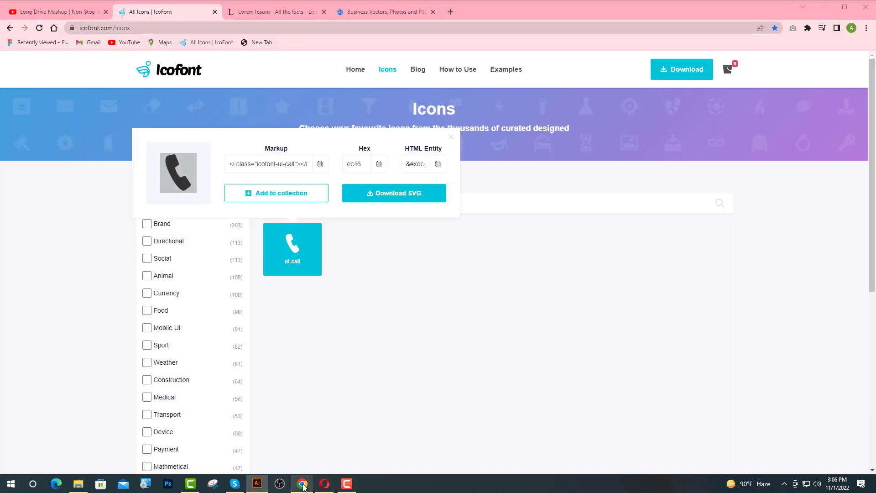
Close the call icon popup, clear the search, and copy the envelope (ef14) glyph
{"action": "left_click", "coordinate": [335, 188]}
{"action": "key", "text": "BackSpace"}
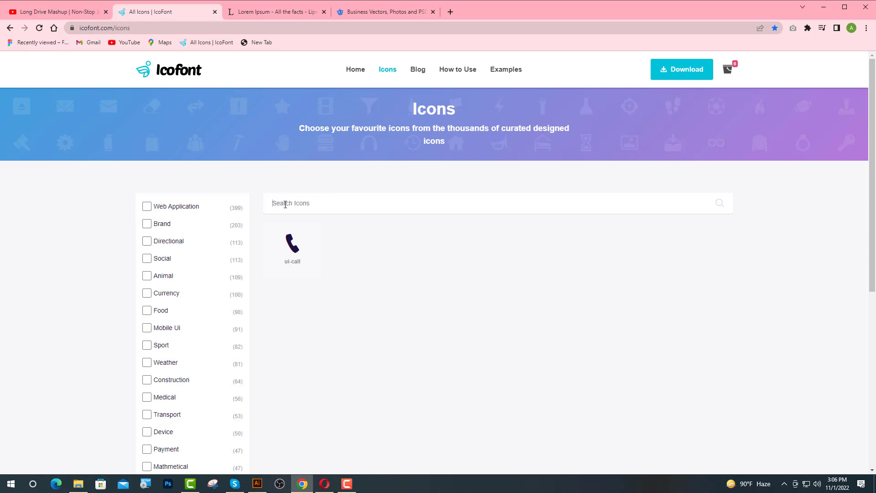
{"action": "scroll", "coordinate": [372, 268], "scroll_direction": "down", "scroll_amount": 10}
{"action": "scroll", "coordinate": [531, 336], "scroll_direction": "down", "scroll_amount": 6}
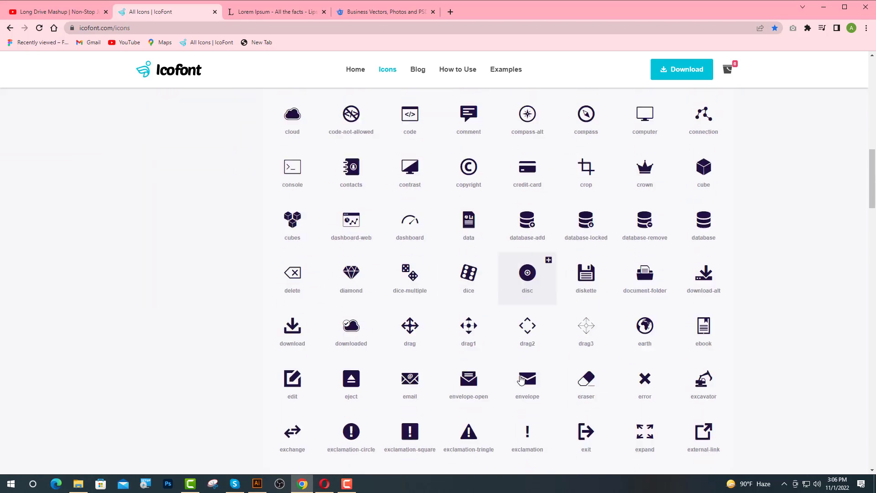
{"action": "left_click", "coordinate": [529, 349]}
{"action": "left_click_drag", "start_coordinate": [433, 287], "coordinate": [414, 281]}
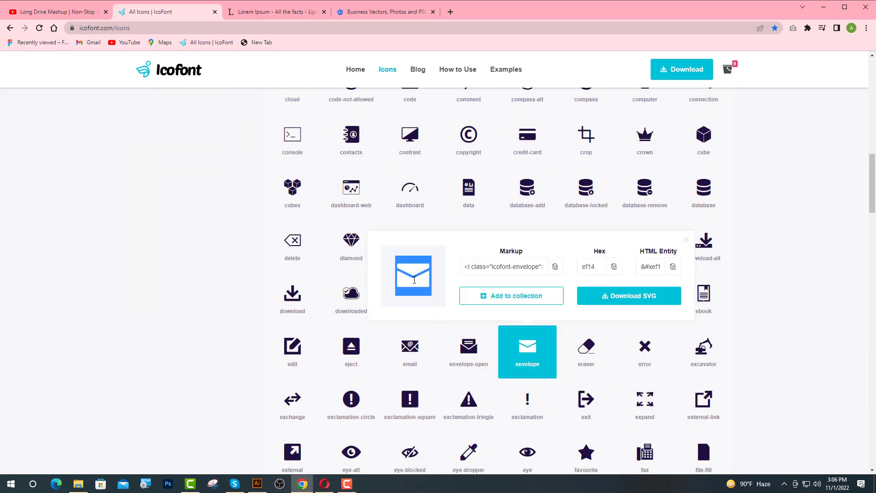
{"action": "left_click", "coordinate": [257, 483]}
Paste the envelope glyph, colour it teal from an existing icon, and set its font to icofont
{"action": "key", "text": "ctrl+v"}
{"action": "key", "text": "ctrl+equal"}
{"action": "key", "text": "ctrl+equal"}
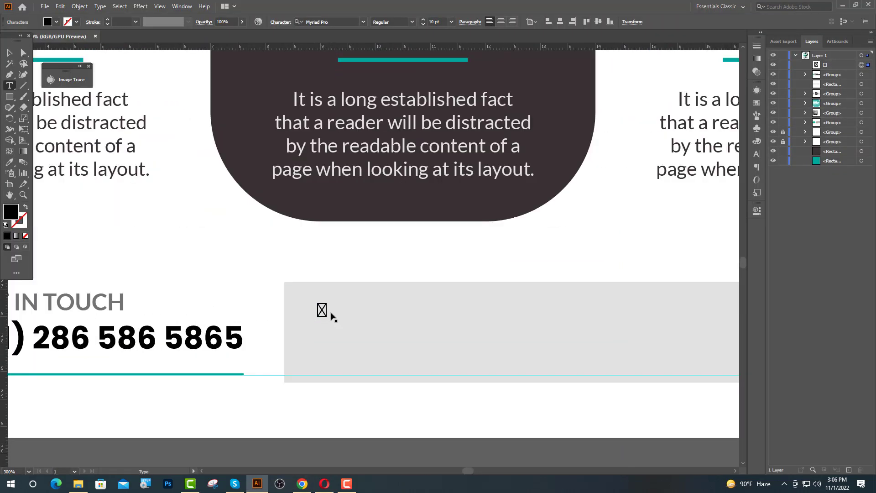
{"action": "left_click_drag", "start_coordinate": [322, 310], "coordinate": [303, 313]}
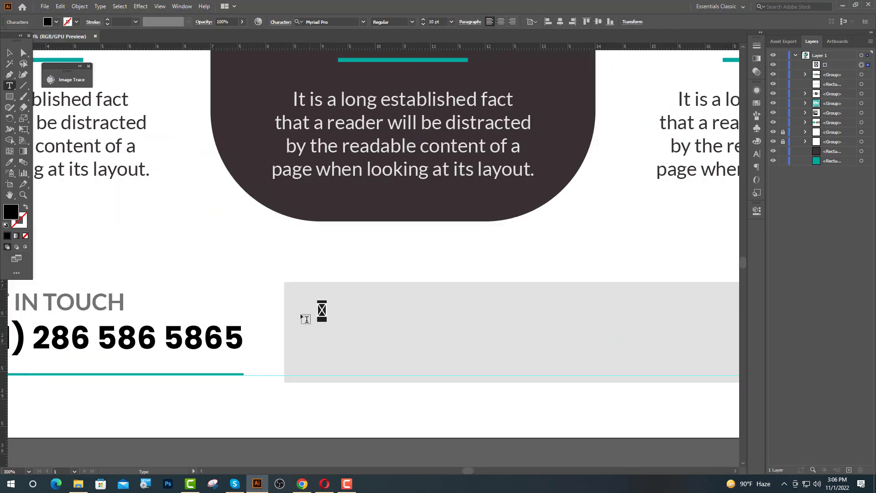
{"action": "left_click", "coordinate": [9, 162]}
{"action": "key", "text": "ctrl+1"}
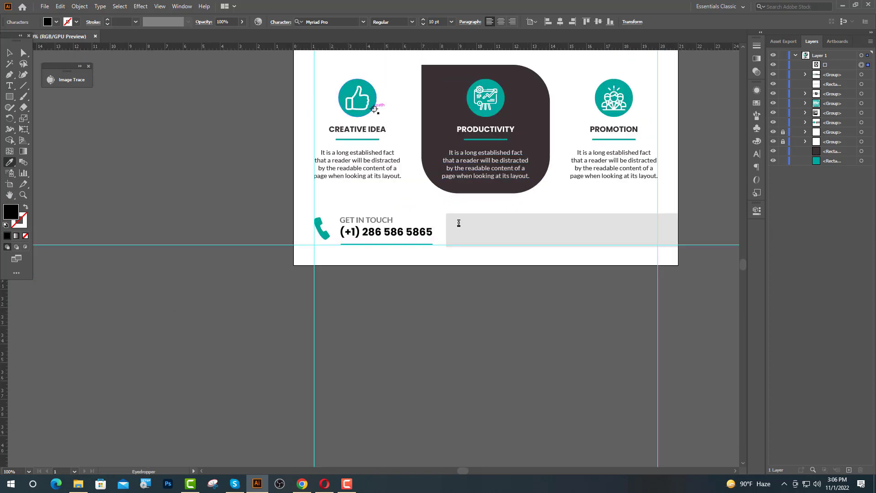
{"action": "left_click", "coordinate": [373, 108]}
{"action": "key", "text": "ctrl+equal"}
{"action": "key", "text": "ctrl+equal"}
{"action": "key", "text": "ctrl+equal"}
{"action": "key", "text": "ctrl+equal"}
{"action": "left_click", "coordinate": [342, 22]}
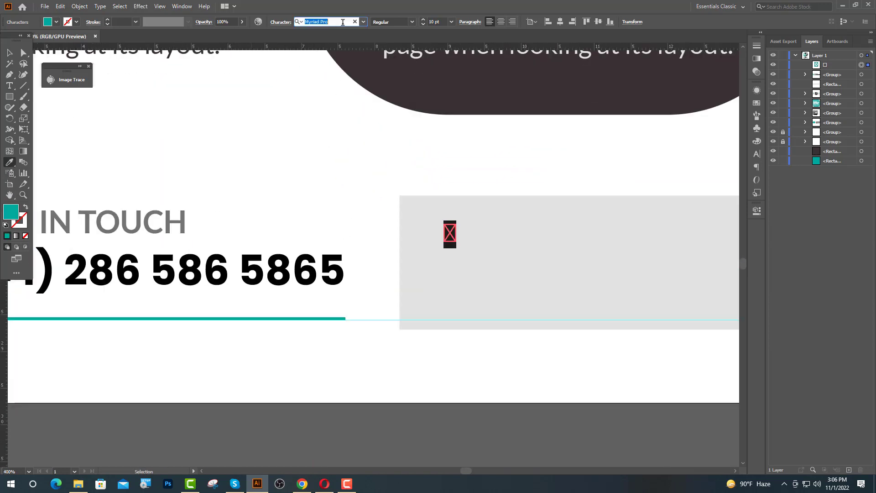
{"action": "type", "text": "ic"}
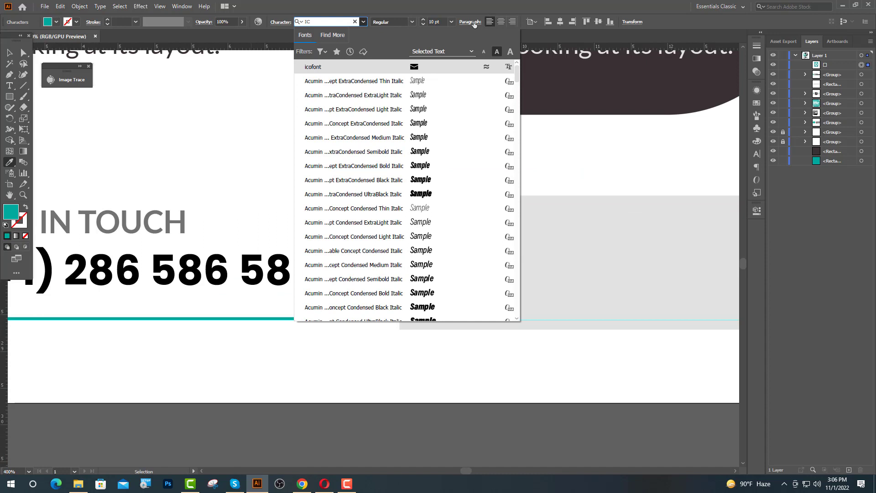
{"action": "left_click", "coordinate": [405, 69]}
{"action": "left_click", "coordinate": [196, 134], "text": "ctrl"}
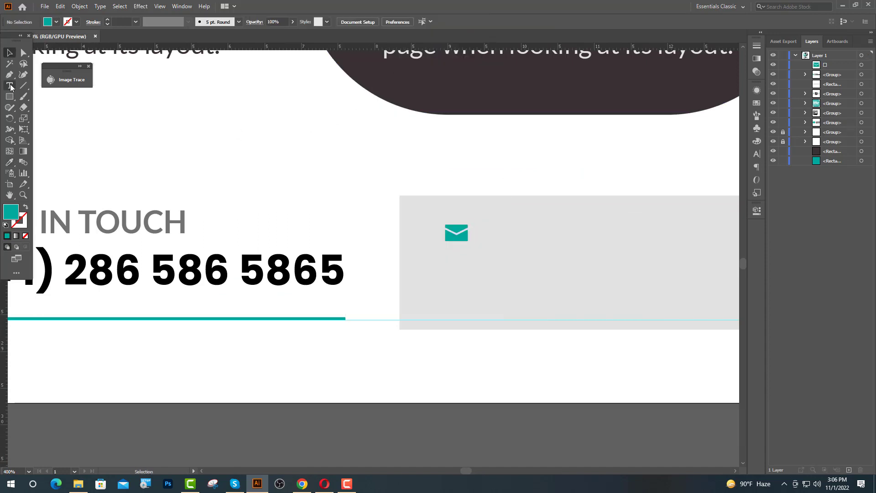
{"action": "left_click", "coordinate": [10, 86]}
{"action": "left_click", "coordinate": [482, 232]}
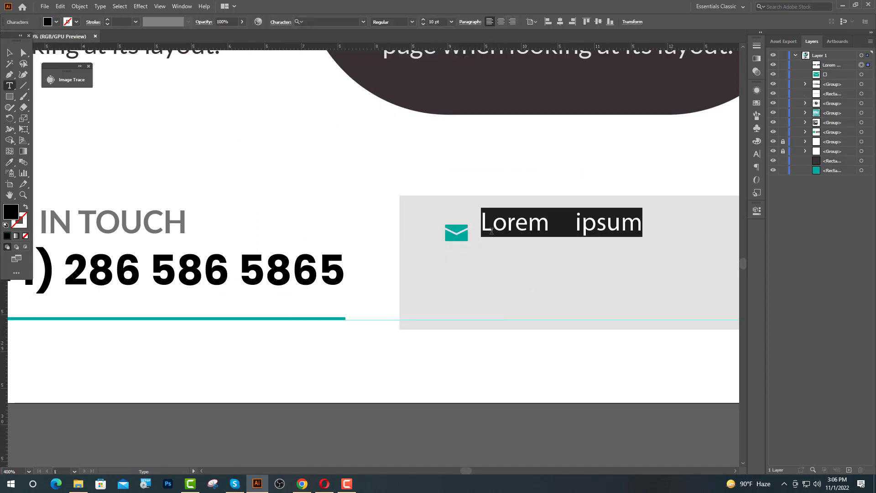
{"action": "left_click_drag", "start_coordinate": [334, 103], "coordinate": [200, 123]}
{"action": "left_click", "coordinate": [10, 163]}
{"action": "left_click", "coordinate": [412, 74]}
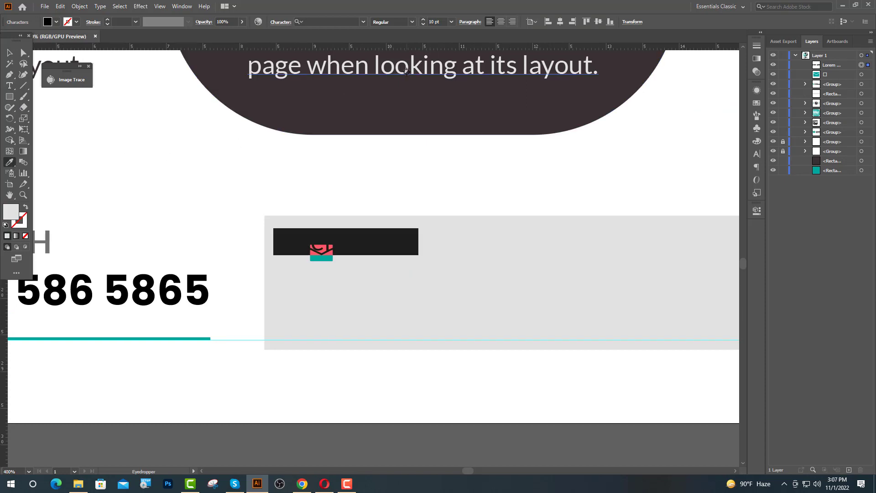
{"action": "left_click", "coordinate": [492, 21]}
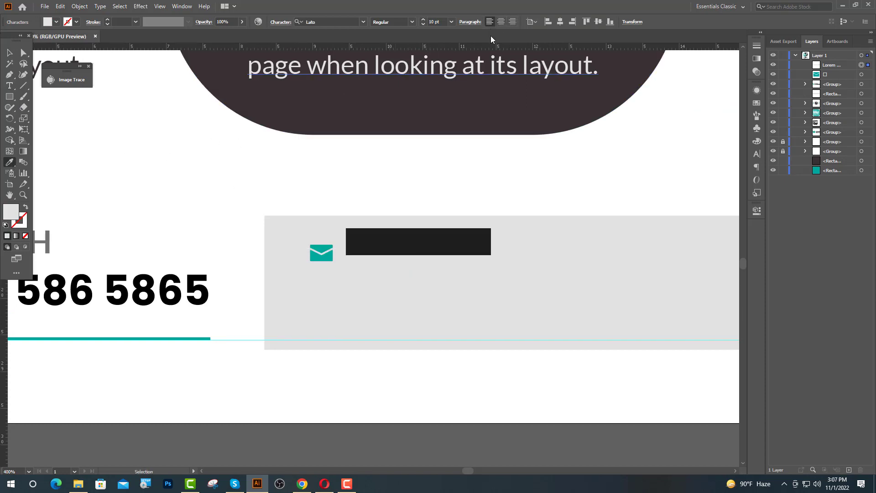
{"action": "left_click", "coordinate": [340, 121]}
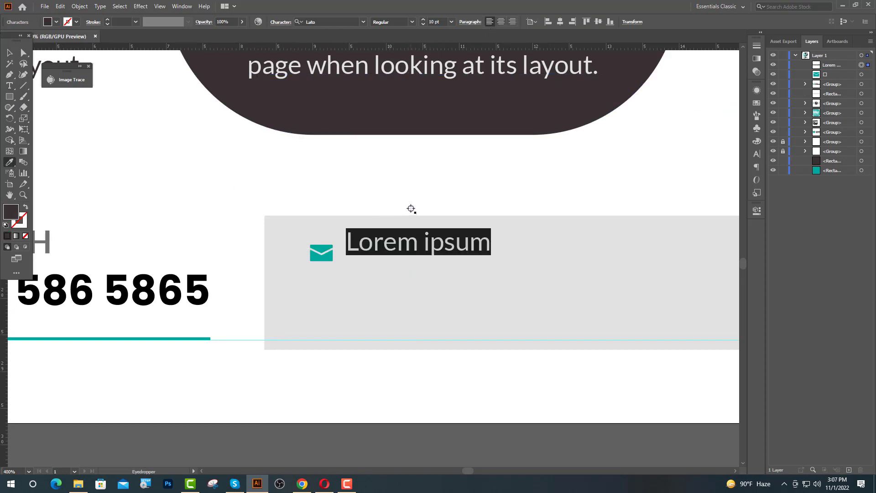
{"action": "type", "text": "info"}
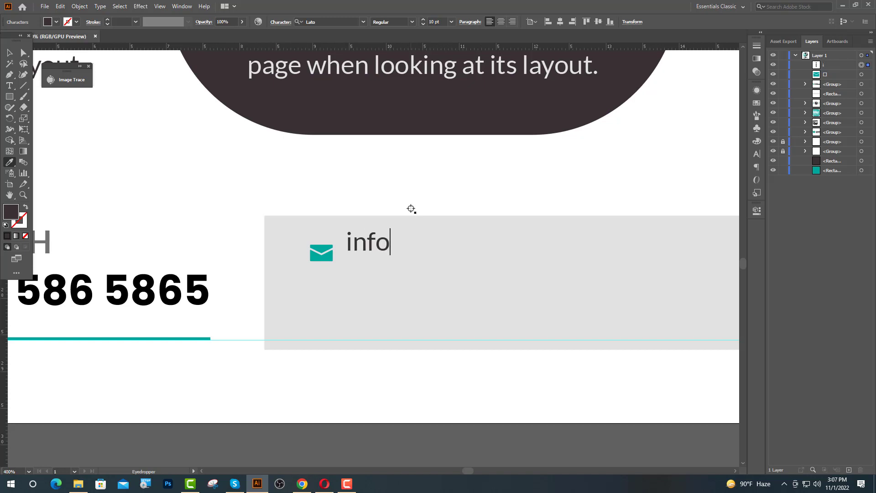
{"action": "type", "text": "@web"}
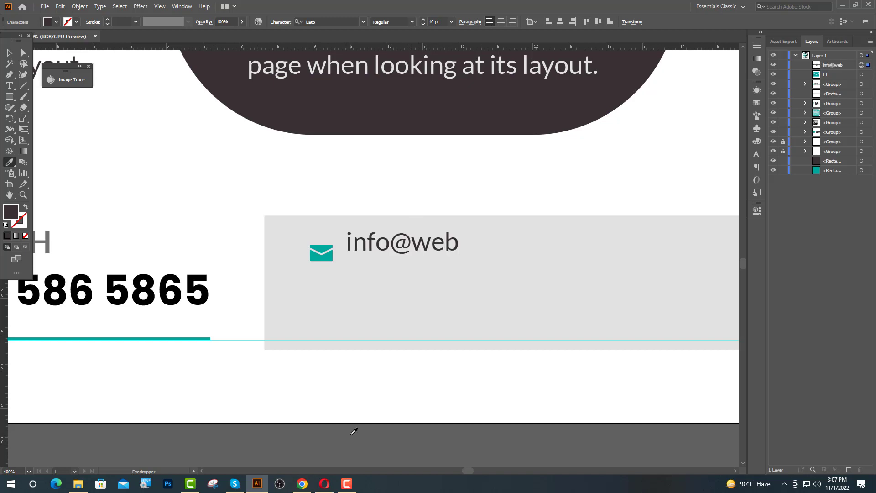
{"action": "type", "text": "site.com"}
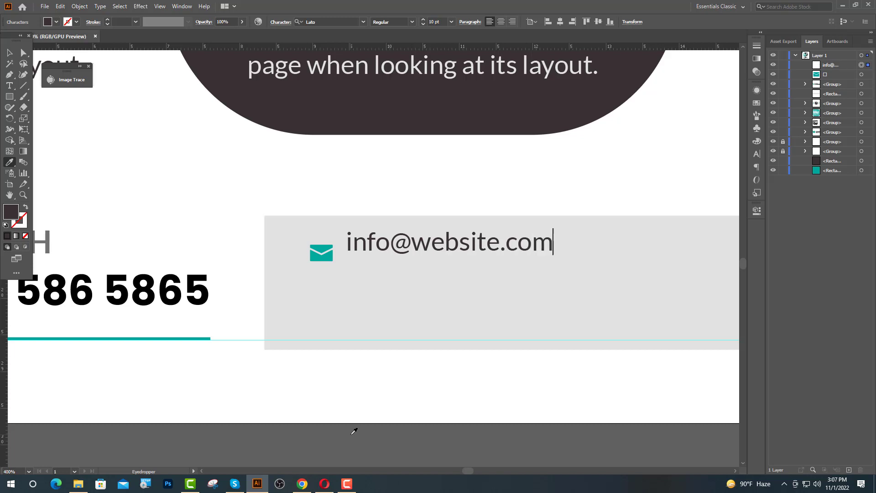
{"action": "key", "text": "Escape"}
Vertically centre the email text on the envelope icon as key object
{"action": "left_click", "coordinate": [321, 252], "text": "shift"}
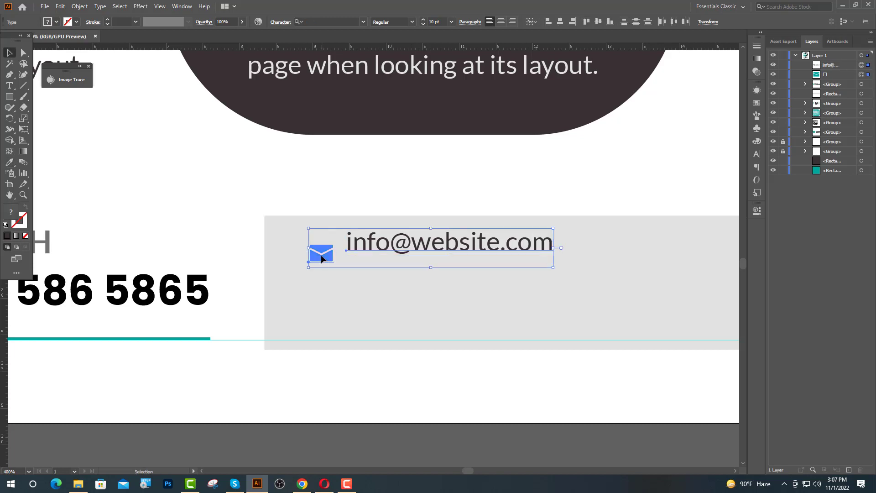
{"action": "left_click", "coordinate": [599, 21]}
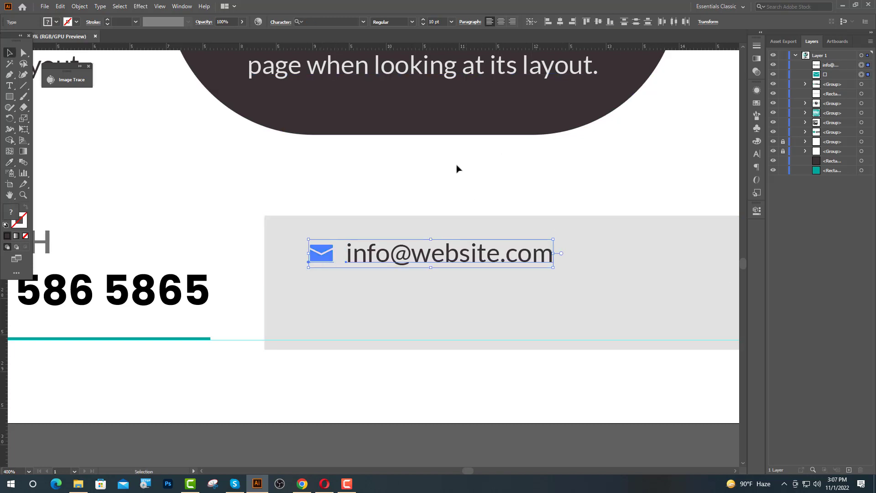
{"action": "left_click", "coordinate": [457, 168]}
{"action": "left_click", "coordinate": [321, 252]}
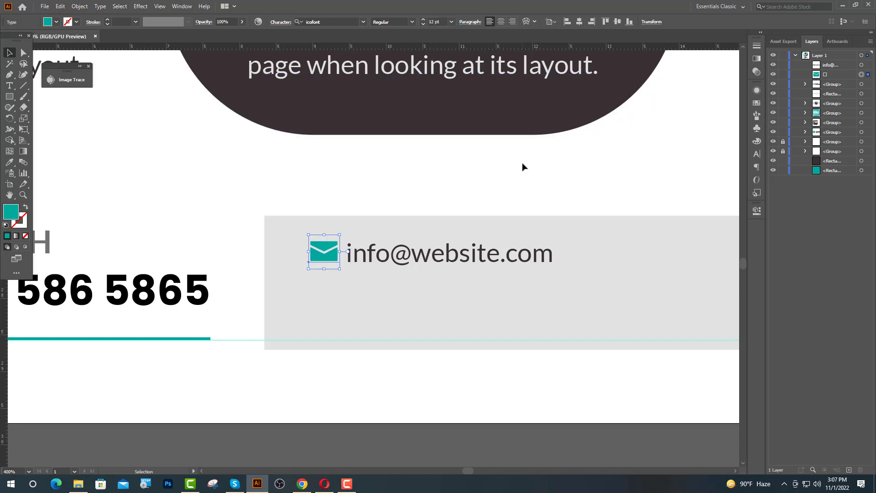
{"action": "left_click", "coordinate": [385, 263], "text": "shift"}
{"action": "left_click", "coordinate": [326, 257]}
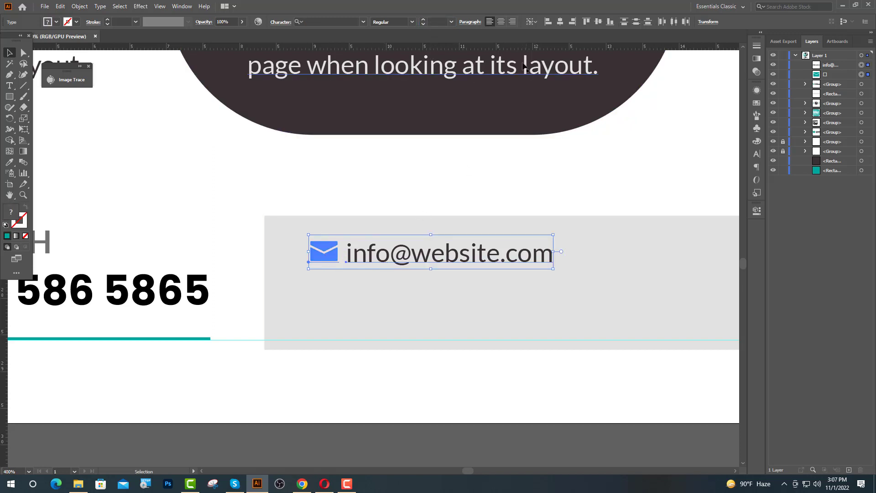
{"action": "left_click", "coordinate": [598, 24]}
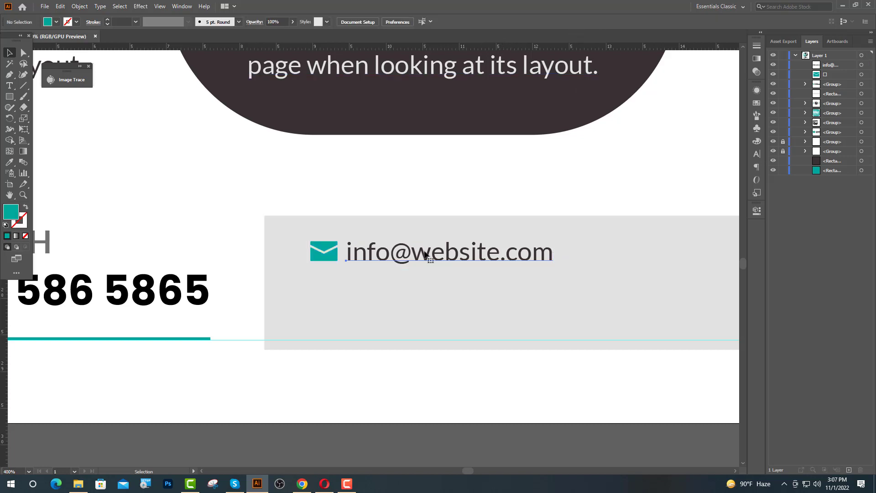
Colour the email text grey 727272
{"action": "left_click", "coordinate": [425, 254]}
{"action": "key", "text": "Left"}
{"action": "key", "text": "Left"}
{"action": "key", "text": "Left"}
{"action": "key", "text": "Left"}
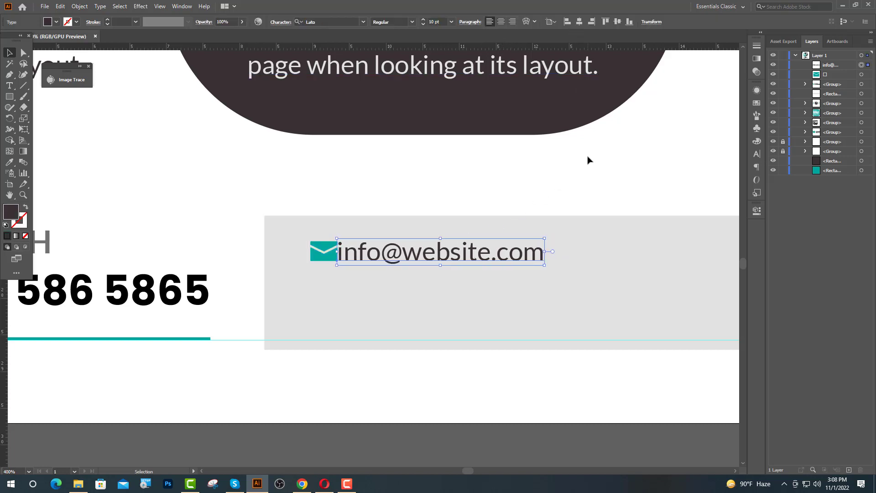
{"action": "key", "text": "Right"}
{"action": "key", "text": "Right"}
{"action": "key", "text": "Right"}
{"action": "key", "text": "Right"}
{"action": "key", "text": "Right"}
{"action": "key", "text": "Right"}
{"action": "key", "text": "Right"}
{"action": "key", "text": "Right"}
{"action": "key", "text": "Right"}
{"action": "key", "text": "Right"}
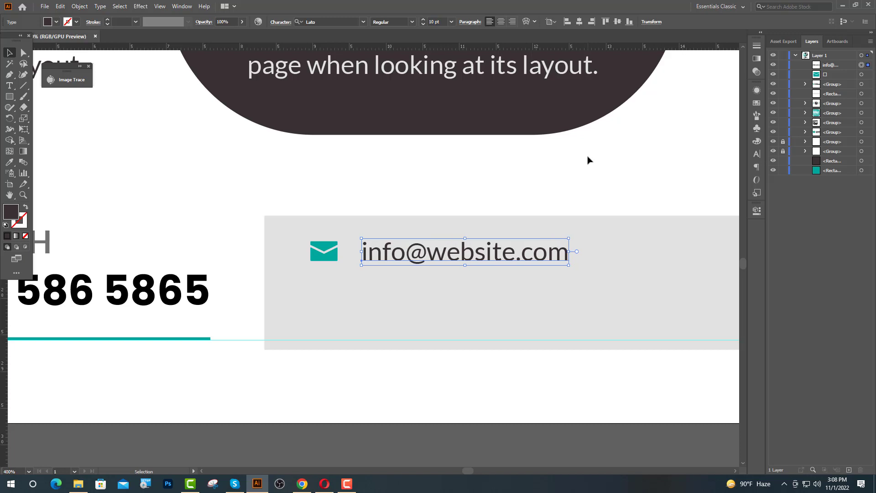
{"action": "double_click", "coordinate": [11, 212]}
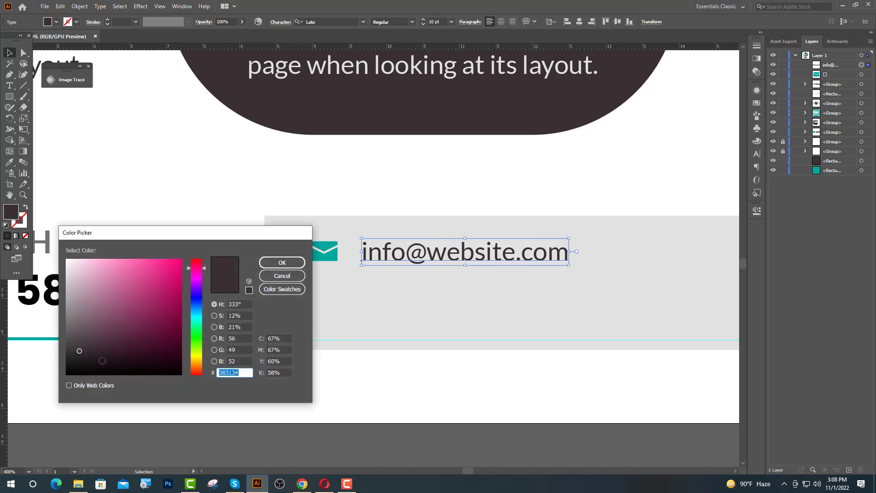
{"action": "type", "text": "4C4C4C"}
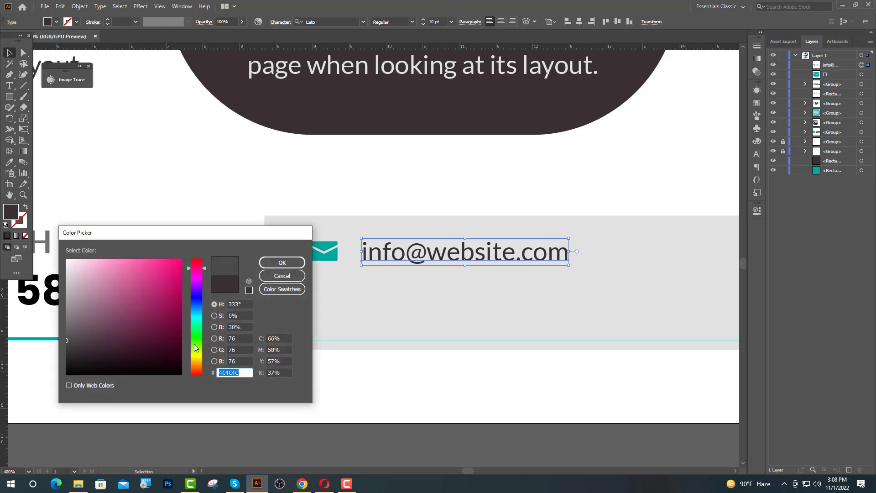
{"action": "type", "text": "727272"}
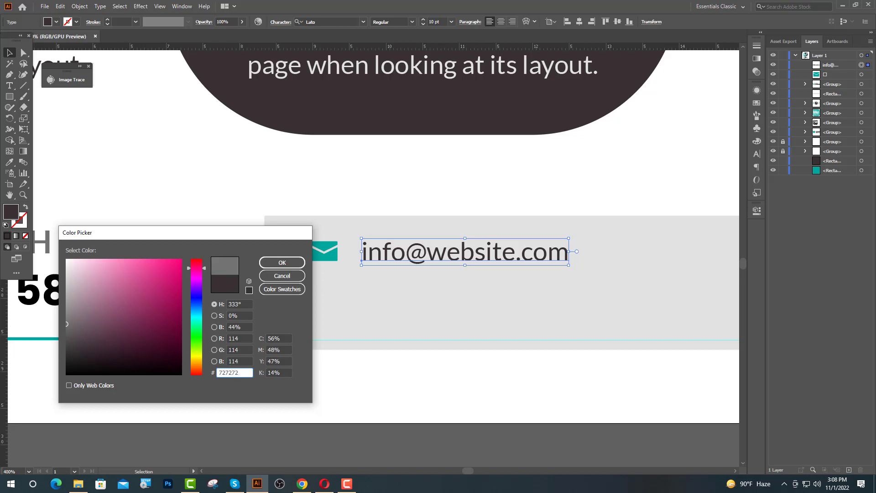
{"action": "key", "text": "Return"}
Group the envelope icon with the email text and duplicate the row below it
{"action": "left_click", "coordinate": [325, 251], "text": "shift"}
{"action": "key", "text": "ctrl+g"}
{"action": "left_click_drag", "start_coordinate": [397, 258], "coordinate": [390, 304]}
{"action": "left_click", "coordinate": [454, 203]}
{"action": "scroll", "coordinate": [454, 204], "scroll_direction": "down", "scroll_amount": 2}
{"action": "scroll", "coordinate": [474, 290], "scroll_direction": "down", "scroll_amount": 5}
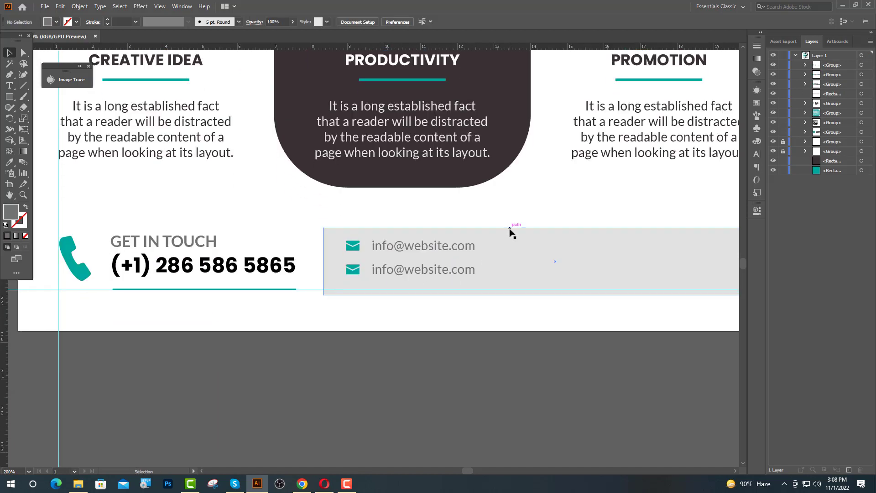
{"action": "scroll", "coordinate": [379, 239], "scroll_direction": "up", "scroll_amount": 1}
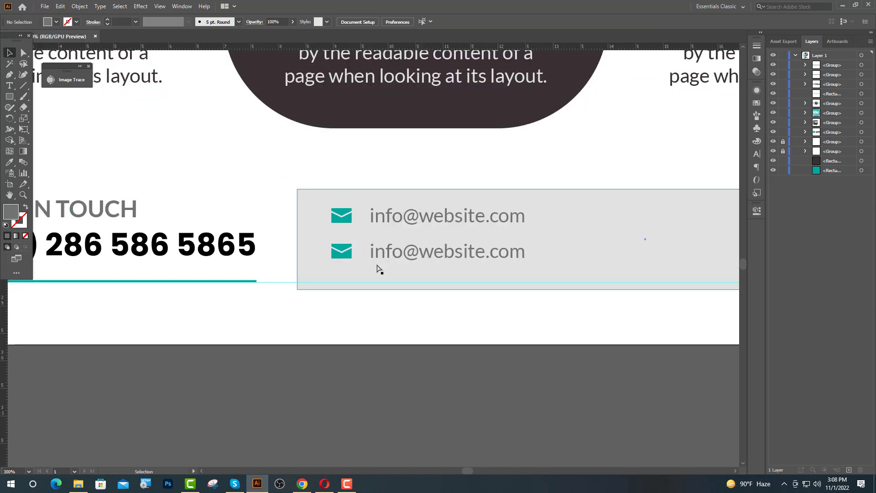
Select the second row's envelope glyph for replacement and switch to IcoFont
{"action": "left_click", "coordinate": [9, 85]}
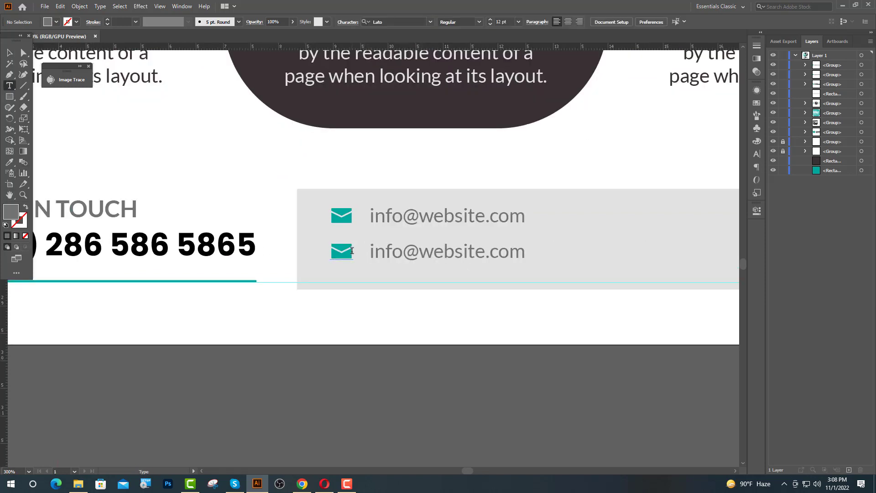
{"action": "left_click_drag", "start_coordinate": [351, 251], "coordinate": [326, 252]}
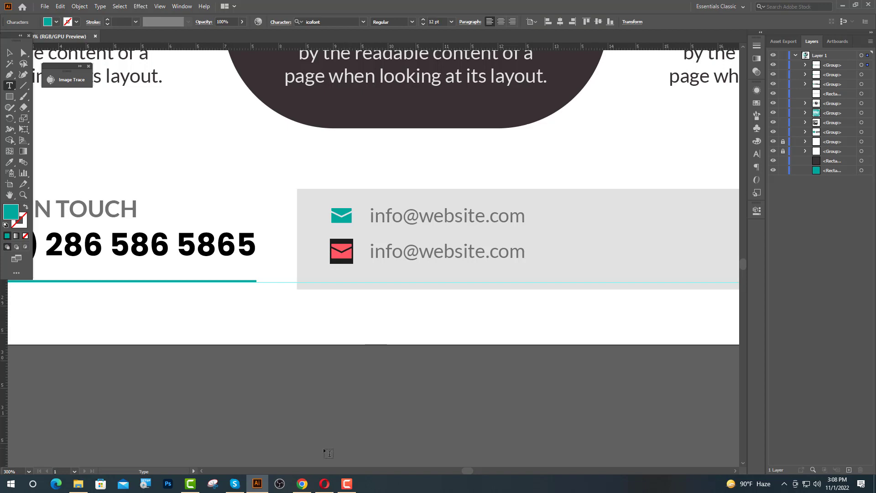
{"action": "left_click", "coordinate": [302, 483]}
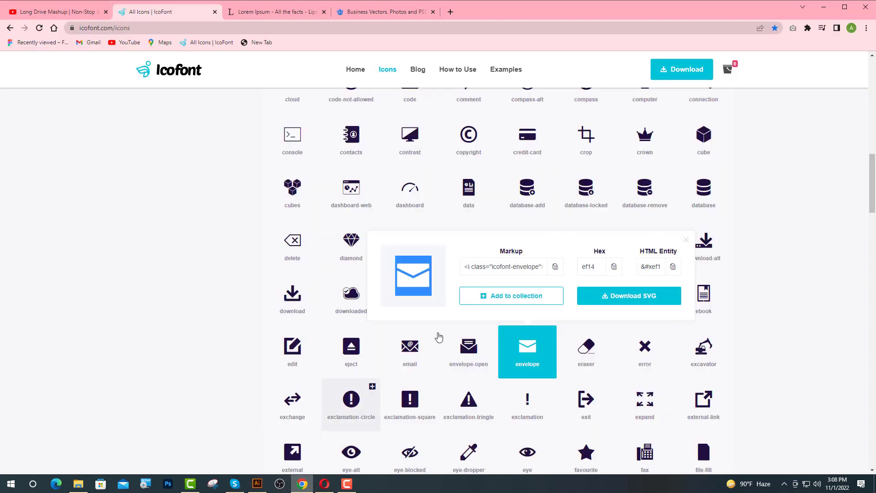
Search IcoFont for 'we' and copy the web globe glyph from its details
{"action": "left_click", "coordinate": [686, 241]}
{"action": "scroll", "coordinate": [548, 192], "scroll_direction": "up", "scroll_amount": 12}
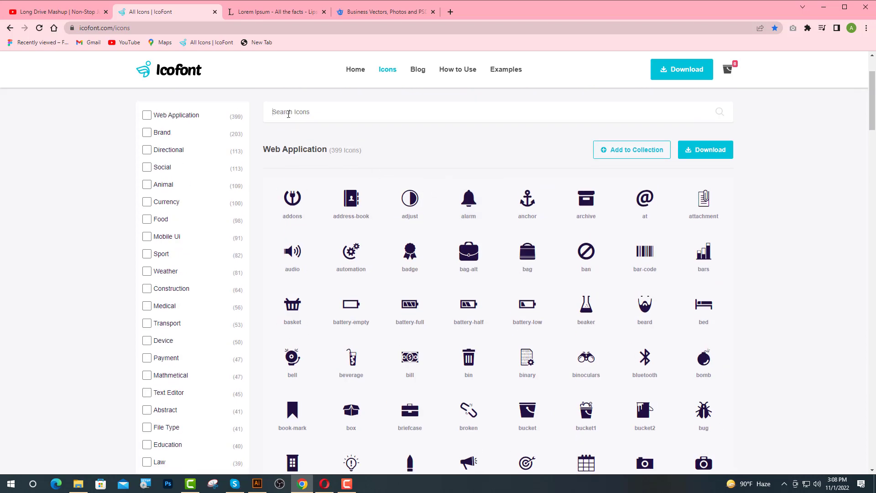
{"action": "left_click", "coordinate": [288, 114]}
{"action": "type", "text": "we"}
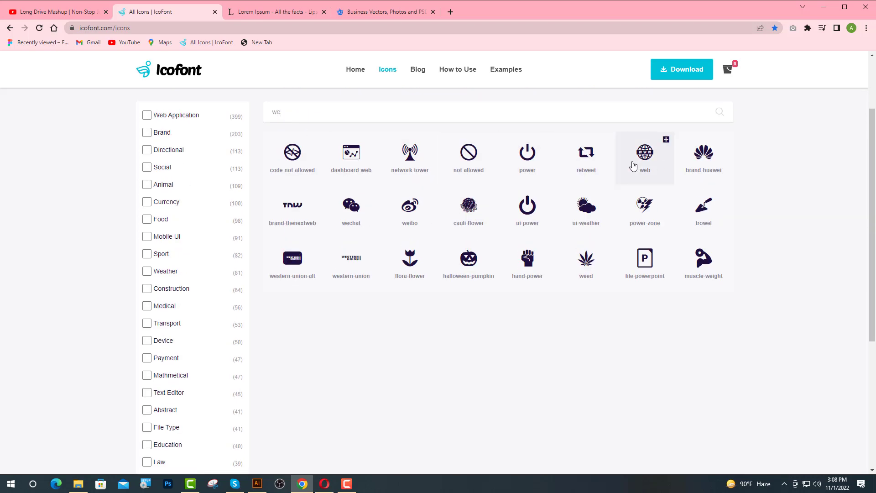
{"action": "left_click", "coordinate": [633, 165]}
{"action": "left_click_drag", "start_coordinate": [543, 99], "coordinate": [521, 100]}
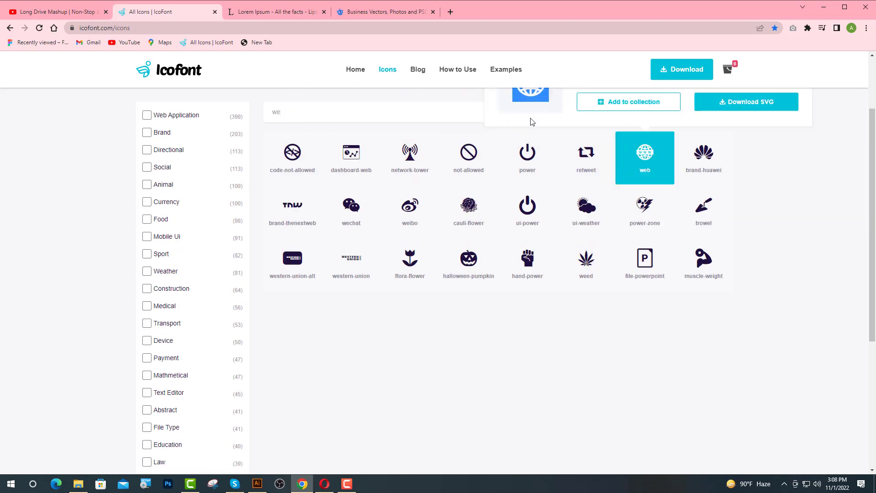
{"action": "left_click", "coordinate": [258, 485]}
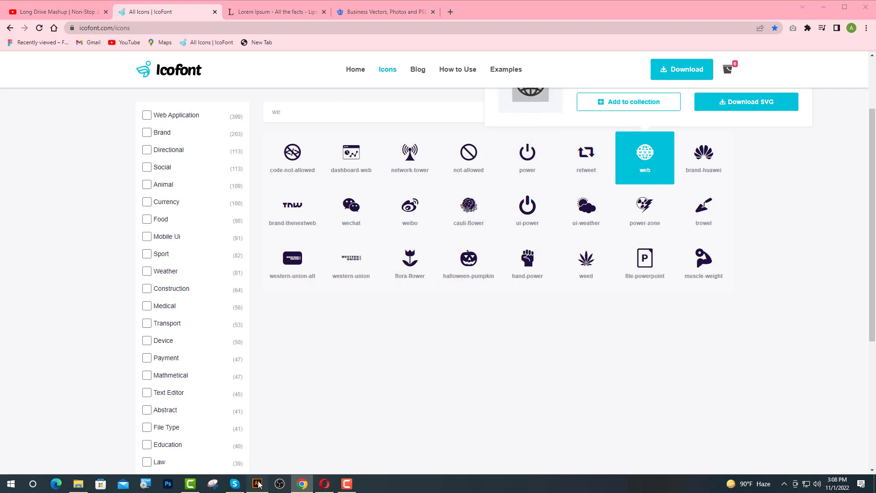
{"action": "key", "text": "ctrl+v"}
{"action": "left_click_drag", "start_coordinate": [525, 252], "coordinate": [371, 261]}
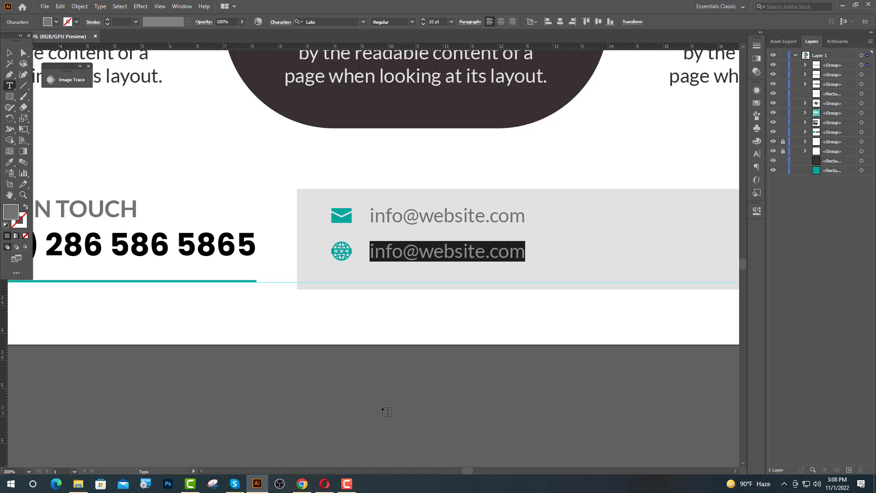
{"action": "type", "text": "www.y"}
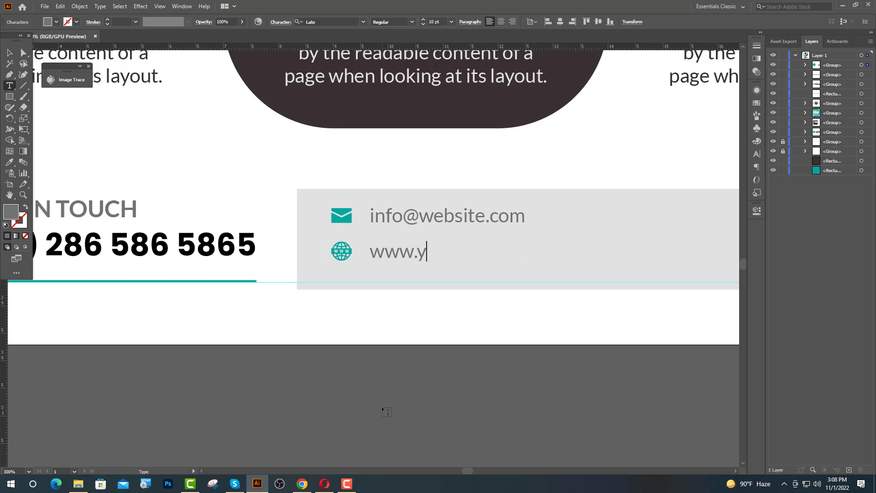
{"action": "type", "text": "ourwebsi"}
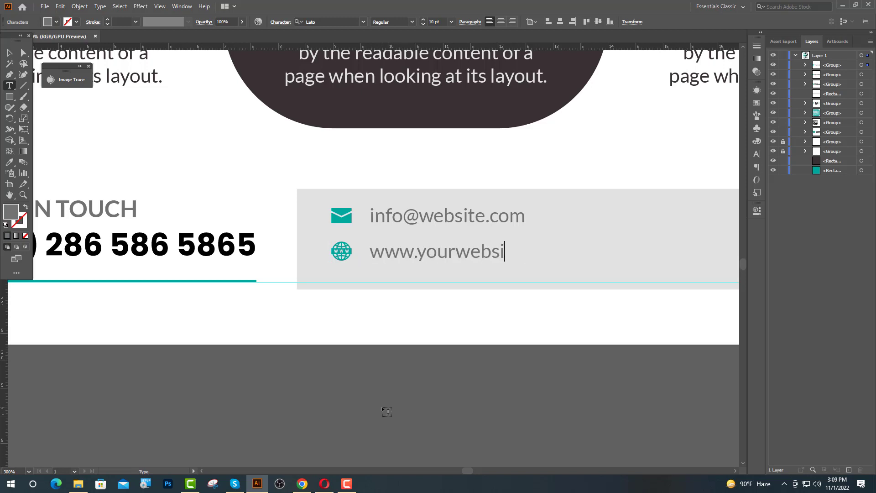
{"action": "type", "text": "te.com"}
{"action": "key", "text": "Escape"}
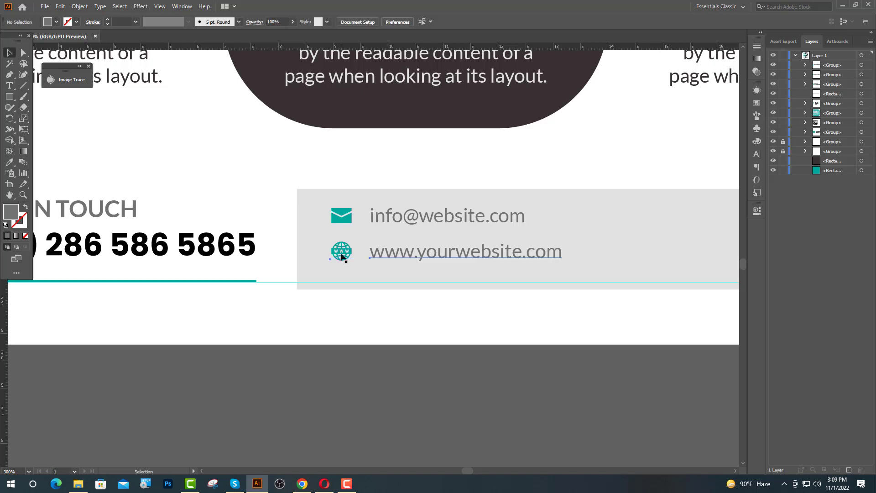
Nudge the website line so it sits evenly spaced below the email line
{"action": "left_click", "coordinate": [340, 251]}
{"action": "scroll", "coordinate": [395, 233], "scroll_direction": "up", "scroll_amount": 2}
{"action": "key", "text": "Up"}
{"action": "key", "text": "Up"}
{"action": "key", "text": "Up"}
{"action": "key", "text": "Up"}
{"action": "key", "text": "Up"}
{"action": "key", "text": "Up"}
{"action": "key", "text": "Up"}
{"action": "key", "text": "Up"}
{"action": "key", "text": "Up"}
{"action": "key", "text": "Up"}
{"action": "key", "text": "Up"}
{"action": "key", "text": "Up"}
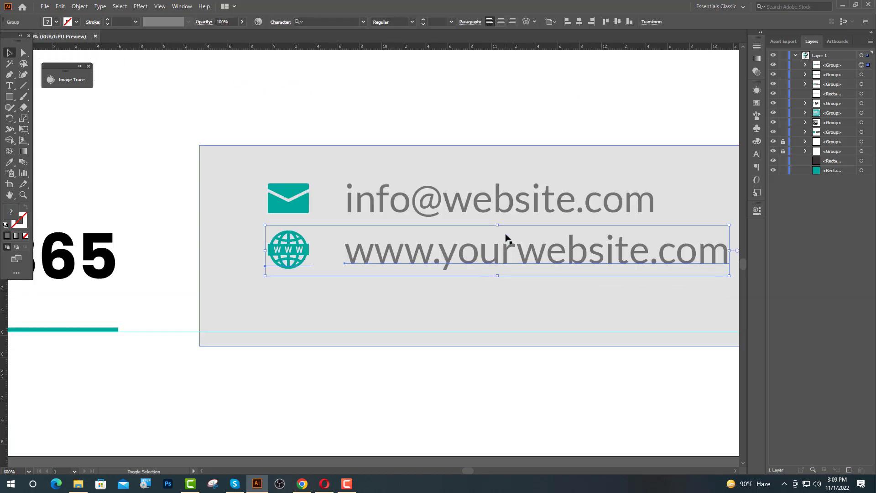
{"action": "key", "text": "Up"}
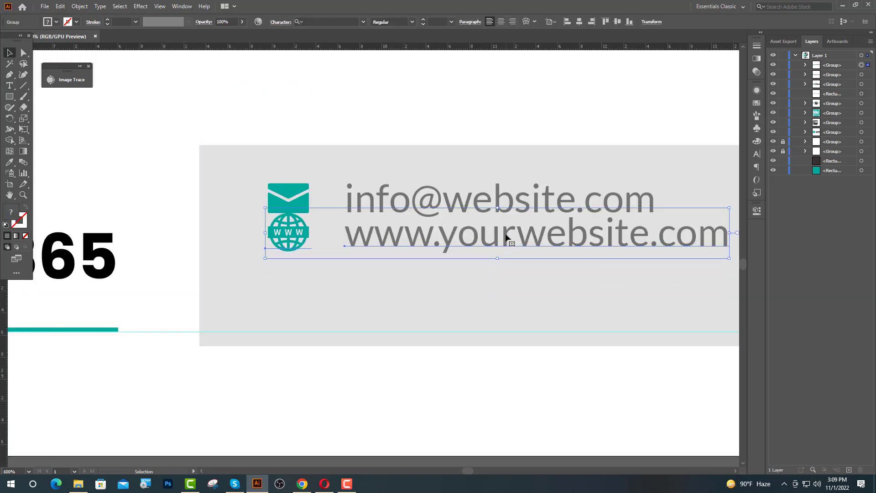
{"action": "key", "text": "shift+Down"}
{"action": "key", "text": "shift+Down"}
Group the email and website lines and centre them vertically on the grey contact bar
{"action": "left_click", "coordinate": [488, 206]}
{"action": "left_click", "coordinate": [468, 276], "text": "shift"}
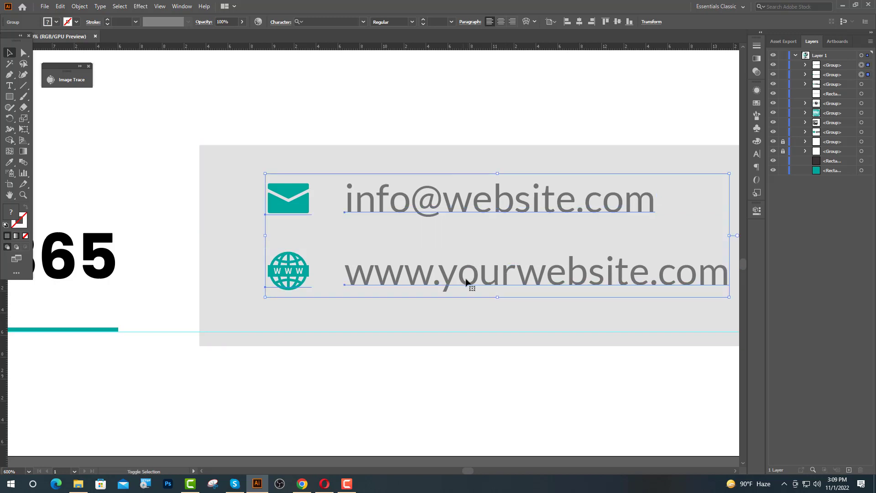
{"action": "key", "text": "ctrl+g"}
{"action": "left_click", "coordinate": [420, 319], "text": "shift"}
{"action": "left_click", "coordinate": [419, 319]}
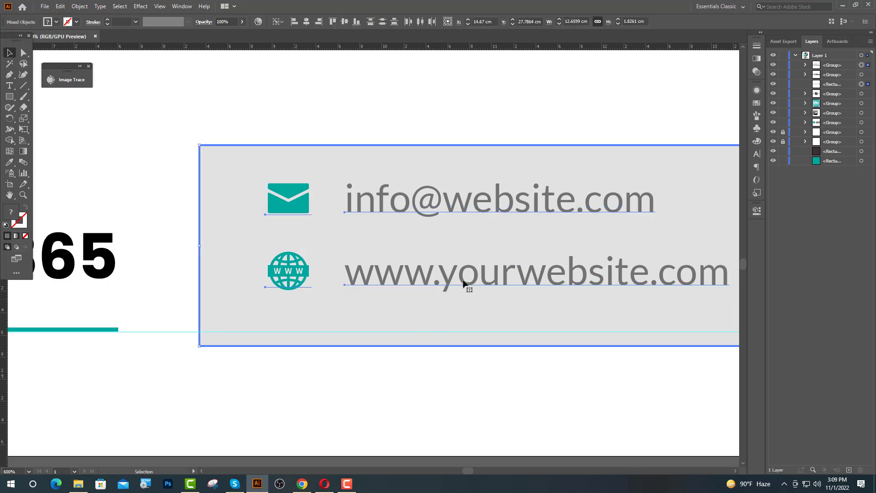
{"action": "left_click", "coordinate": [345, 21]}
{"action": "left_click", "coordinate": [357, 133]}
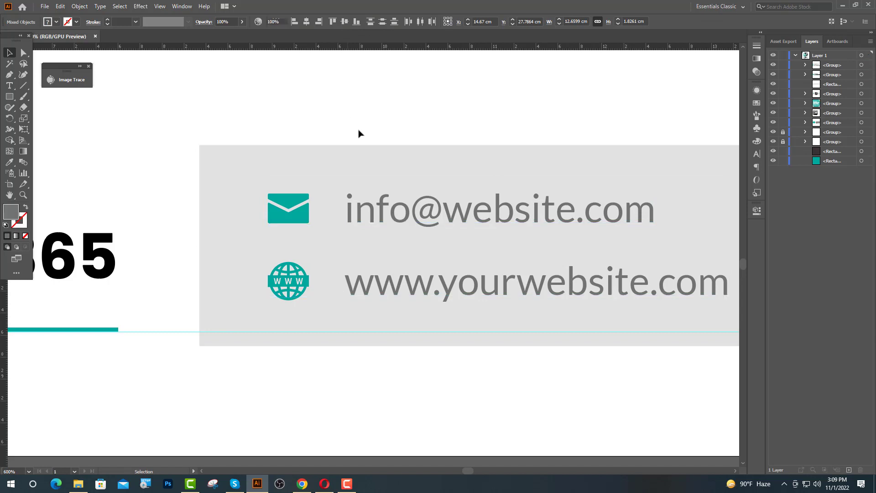
{"action": "left_click", "coordinate": [358, 286]}
{"action": "scroll", "coordinate": [167, 288], "scroll_direction": "down", "scroll_amount": 3}
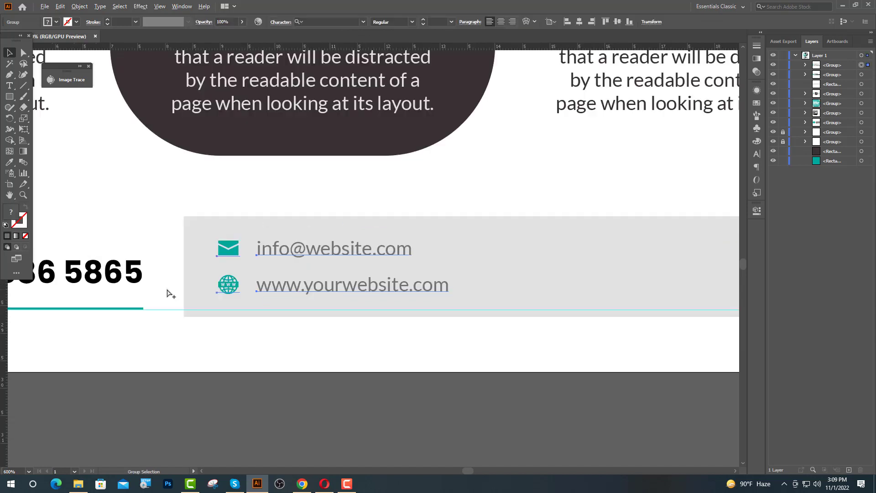
Duplicate the email and website pair onto the right side of the grey bar
{"action": "left_click_drag", "start_coordinate": [297, 294], "coordinate": [544, 300]}
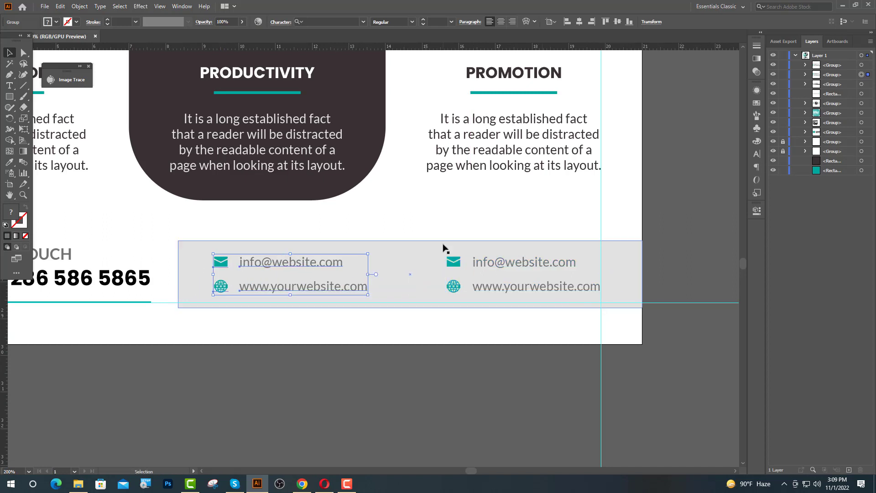
{"action": "left_click", "coordinate": [681, 258]}
{"action": "scroll", "coordinate": [591, 251], "scroll_direction": "up", "scroll_amount": 1}
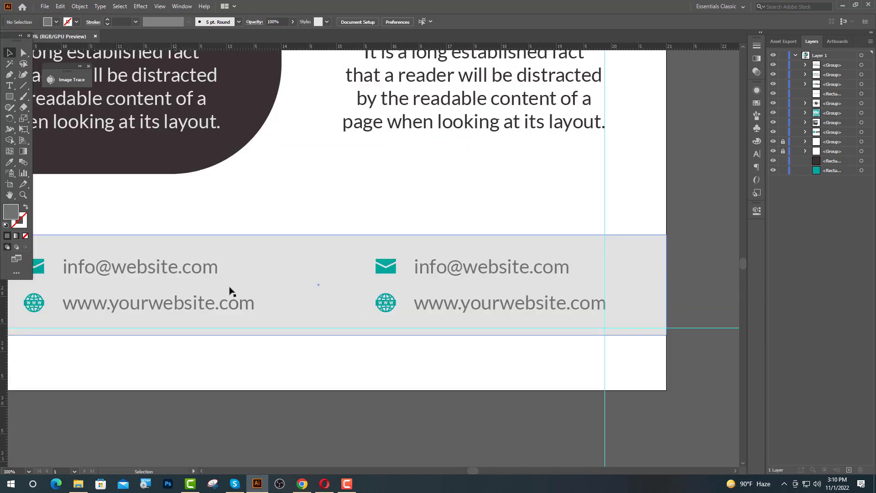
Place the Type cursor in the right-hand envelope glyph, ready for a new icon
{"action": "key", "text": "t"}
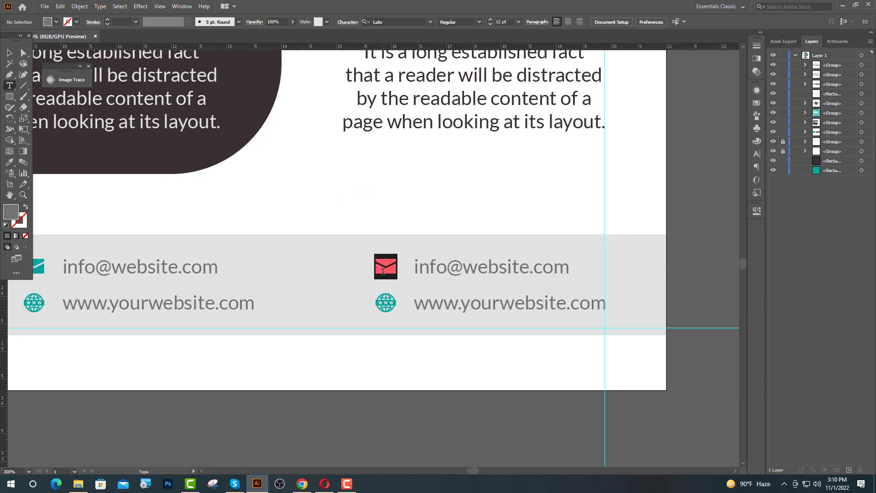
{"action": "left_click", "coordinate": [382, 271]}
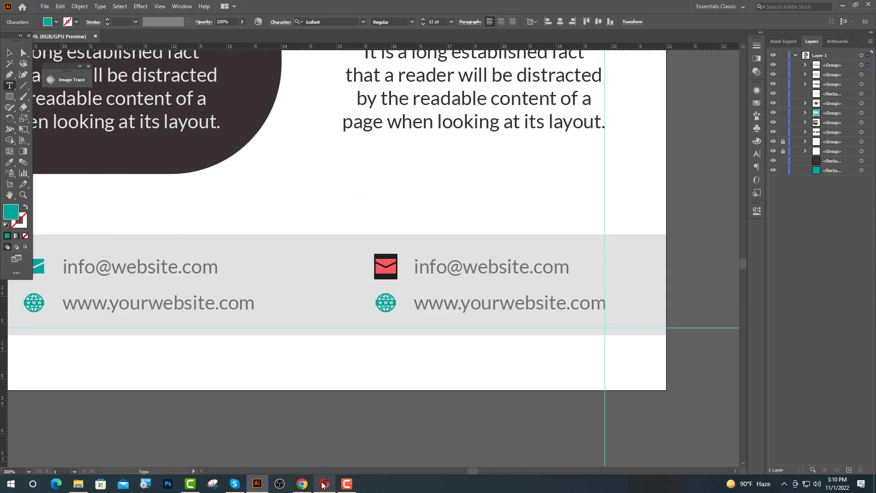
{"action": "left_click", "coordinate": [302, 484]}
Search IcoFont for 'cal' and copy the ui-call phone glyph
{"action": "scroll", "coordinate": [609, 140], "scroll_direction": "up", "scroll_amount": 2}
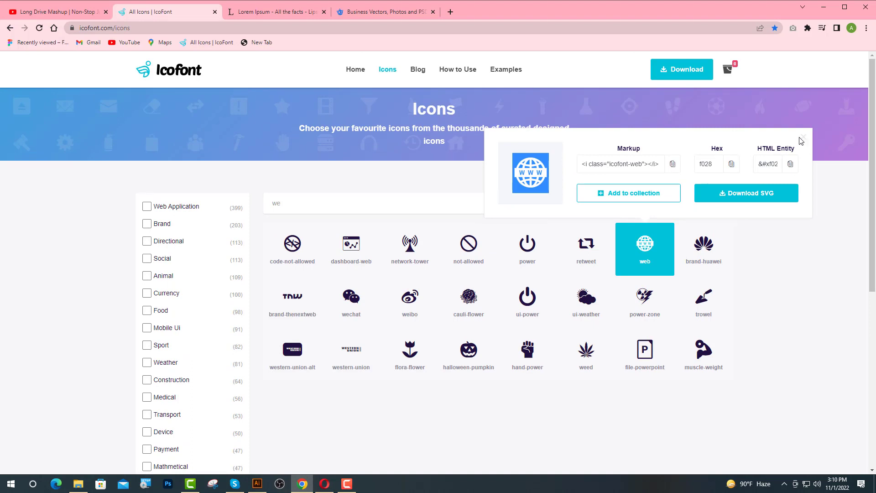
{"action": "double_click", "coordinate": [291, 195]}
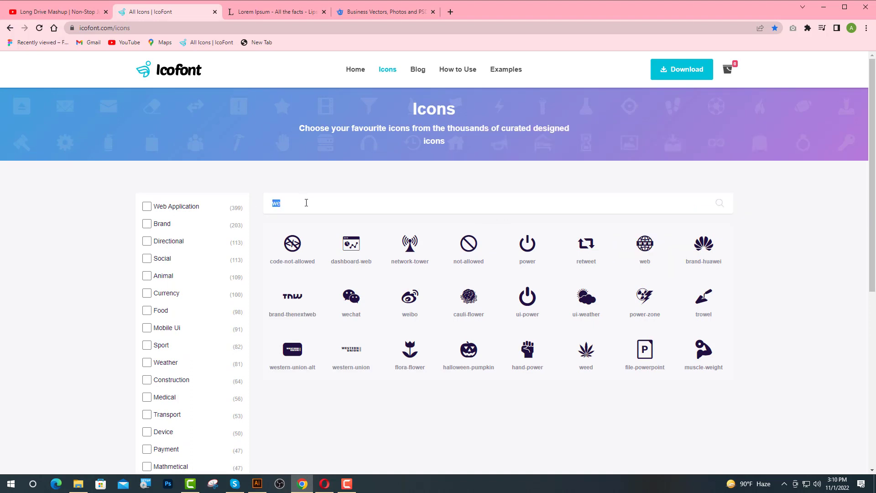
{"action": "type", "text": "cal"}
{"action": "left_click", "coordinate": [469, 246]}
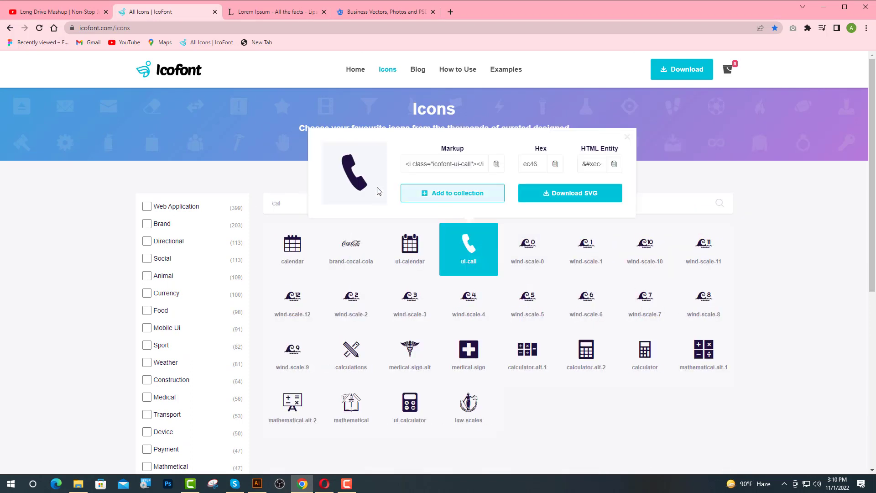
{"action": "double_click", "coordinate": [355, 180]}
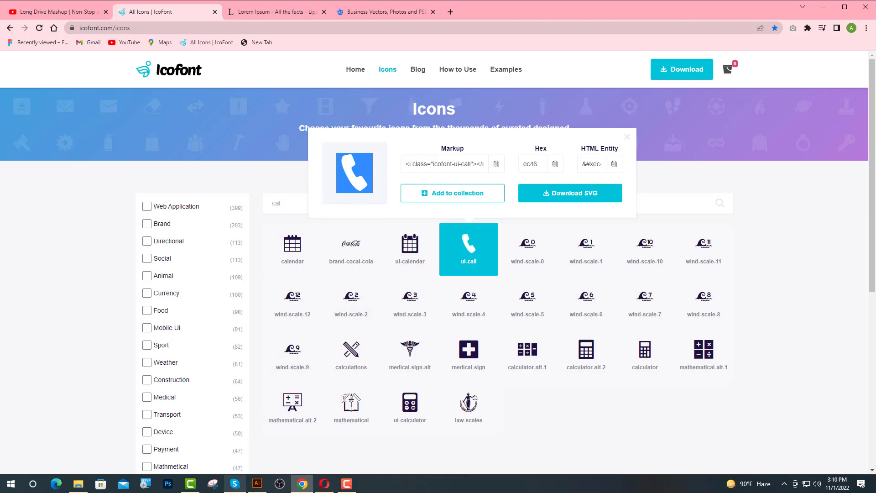
{"action": "left_click", "coordinate": [257, 484]}
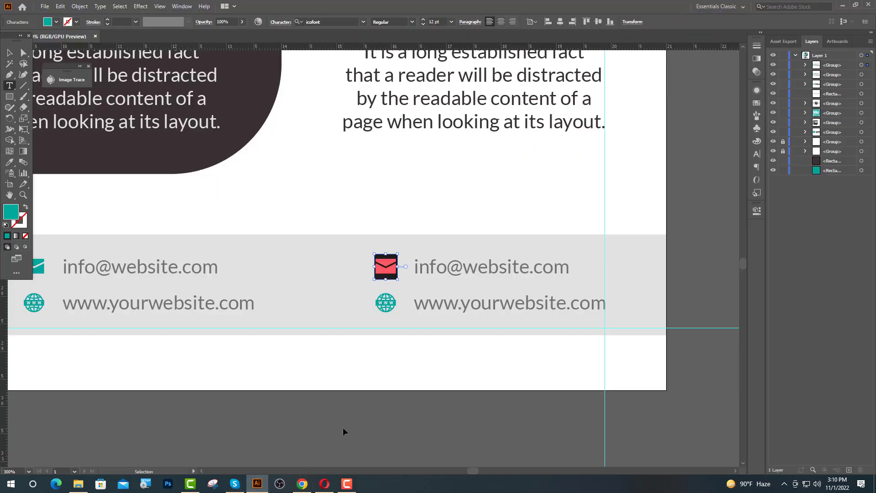
{"action": "key", "text": "ctrl+v"}
{"action": "left_click_drag", "start_coordinate": [569, 267], "coordinate": [414, 268]}
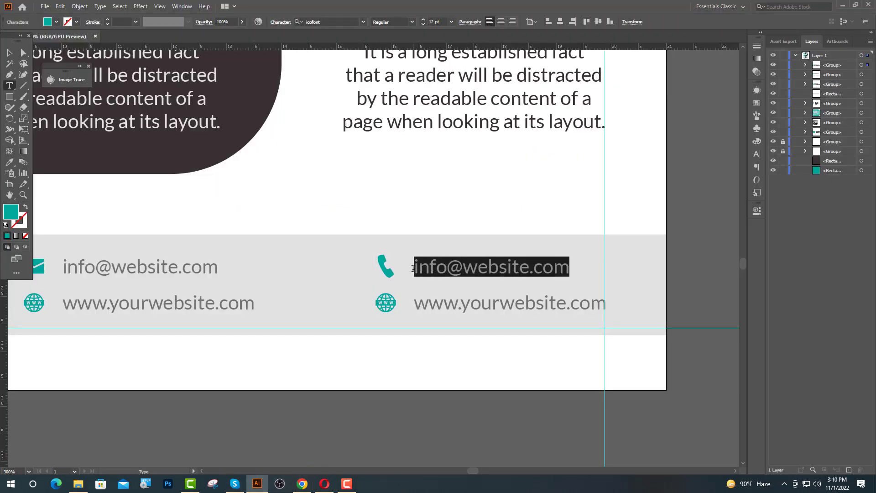
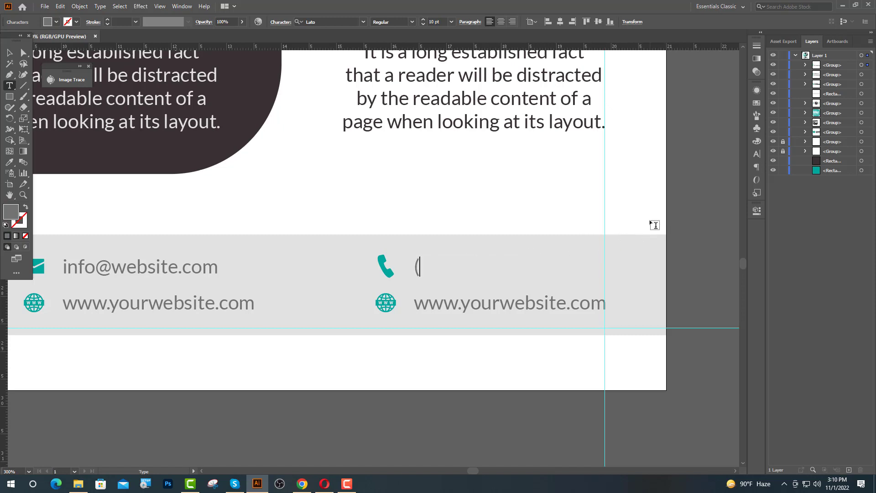
{"action": "scroll", "coordinate": [650, 223], "scroll_direction": "down", "scroll_amount": 2}
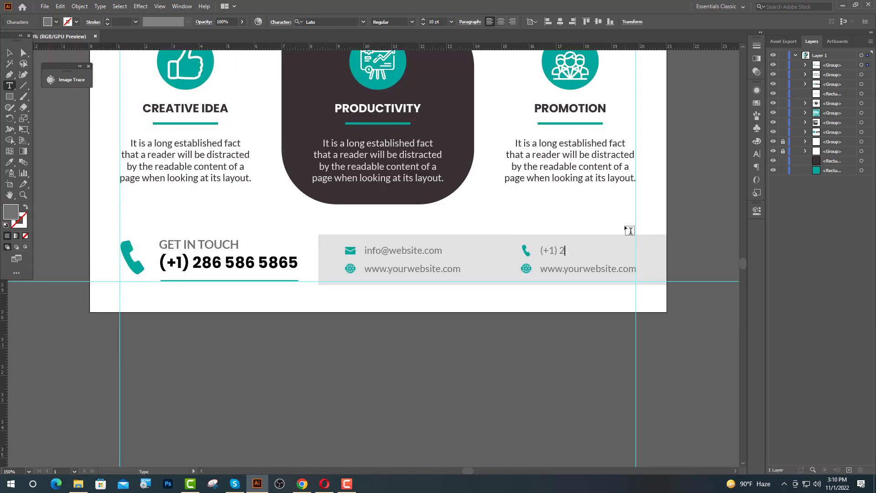
{"action": "key", "text": "Escape"}
{"action": "left_click", "coordinate": [684, 251]}
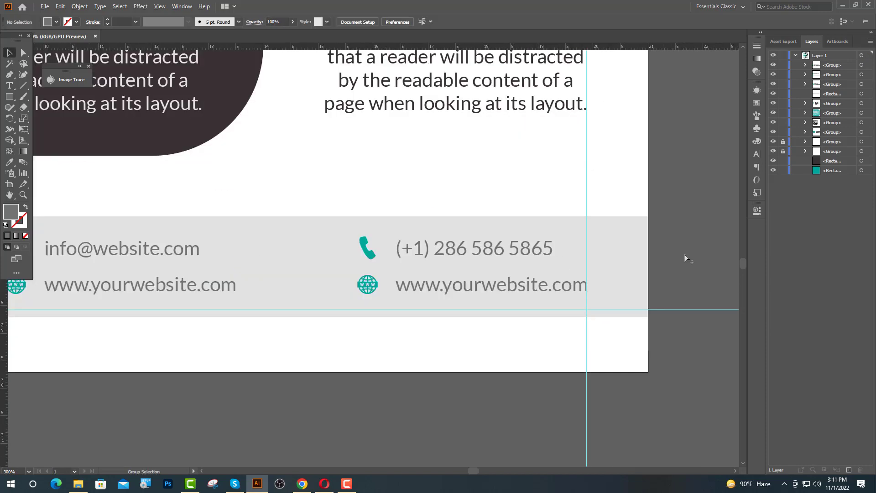
Select the globe glyph on the lower right-hand line for replacement
{"action": "scroll", "coordinate": [684, 253], "scroll_direction": "up", "scroll_amount": 2}
{"action": "left_click", "coordinate": [7, 85]}
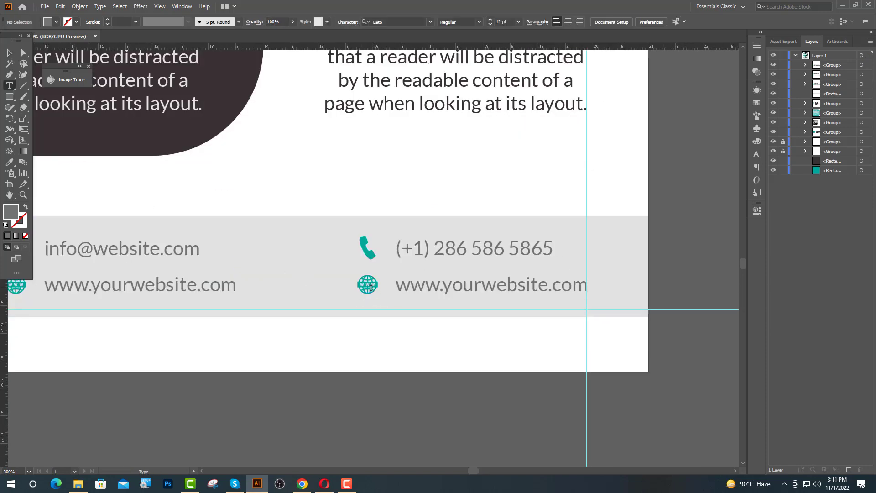
{"action": "double_click", "coordinate": [369, 286]}
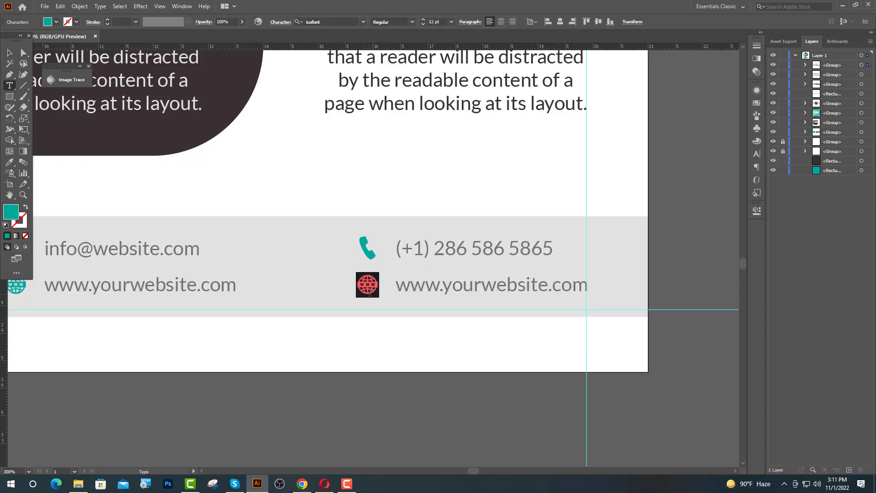
Search IcoFont for 'loca' and paste the location-pin glyph (ef79) over the globe
{"action": "left_click", "coordinate": [301, 484]}
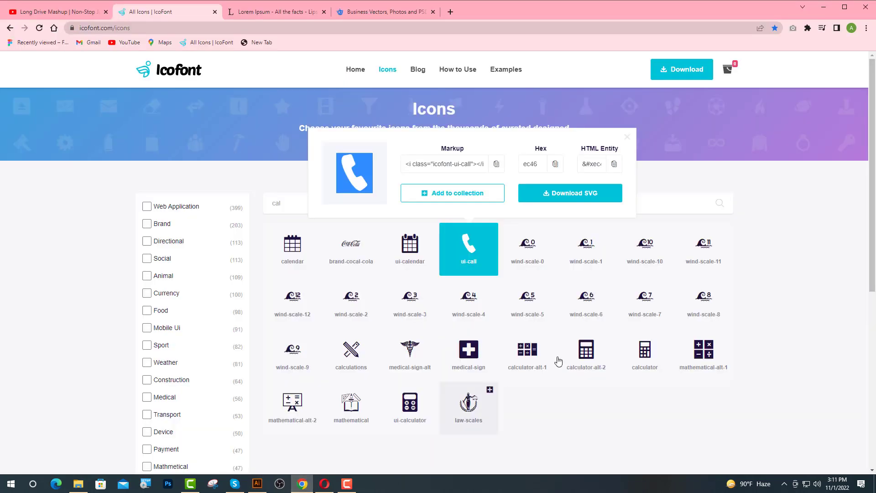
{"action": "left_click", "coordinate": [627, 138]}
{"action": "double_click", "coordinate": [264, 208]}
{"action": "key", "text": "BackSpace"}
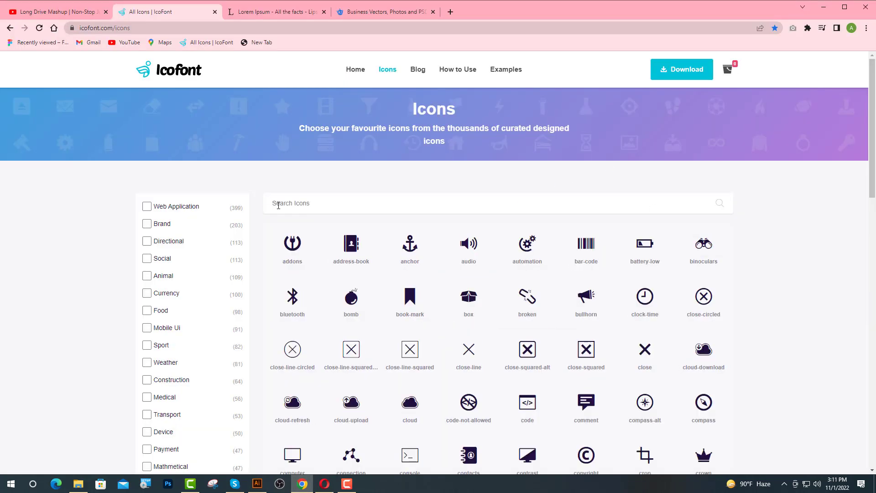
{"action": "type", "text": "loca"}
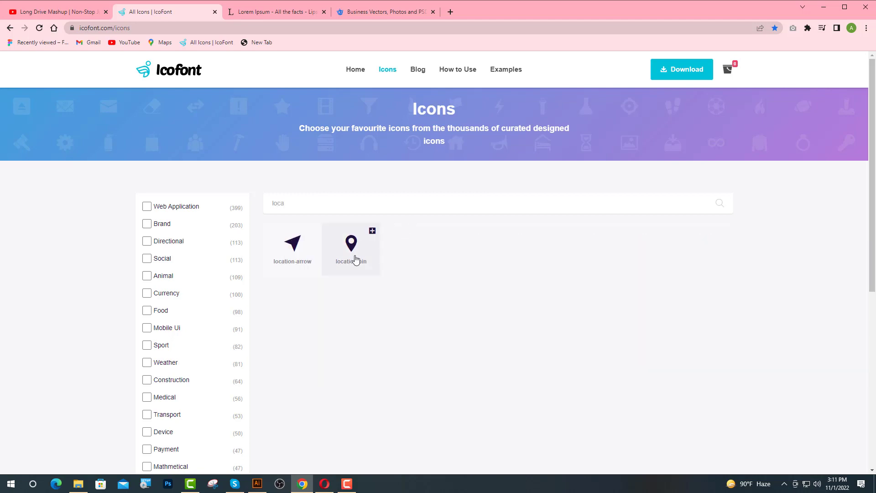
{"action": "left_click", "coordinate": [355, 260]}
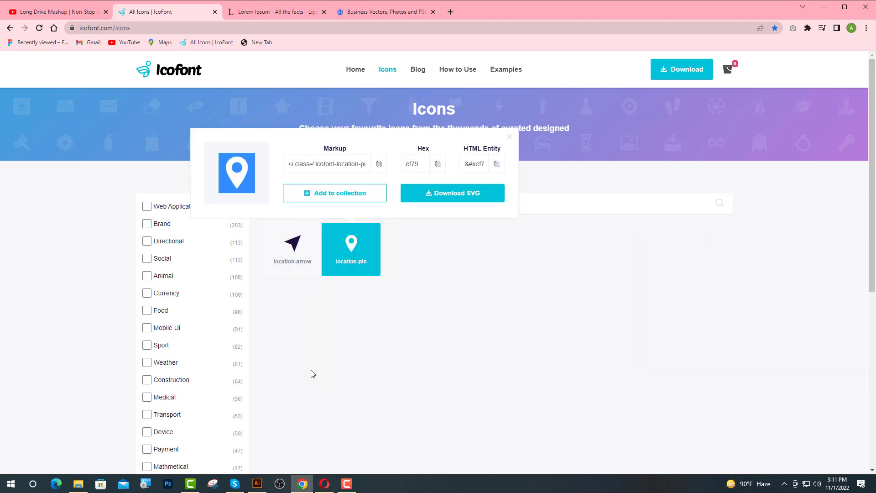
{"action": "left_click", "coordinate": [258, 483]}
{"action": "key", "text": "ctrl+v"}
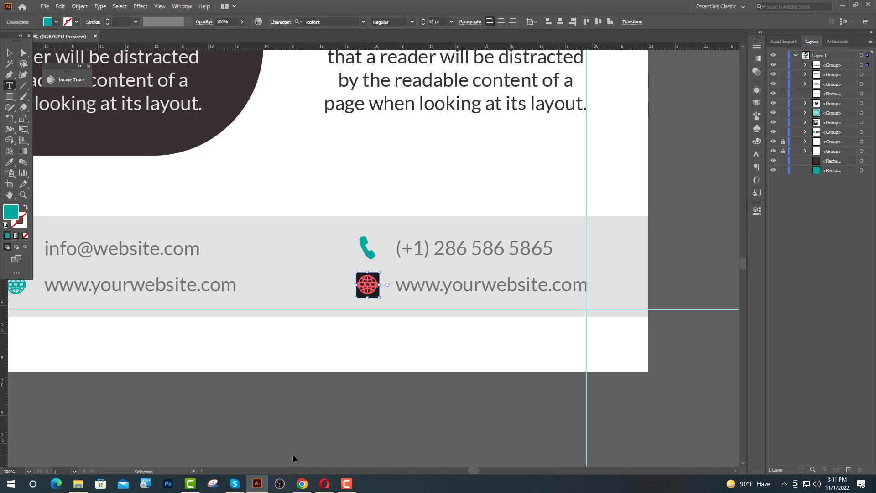
Replace the pin line's website text with 'Street Address City, 1254'
{"action": "left_click_drag", "start_coordinate": [586, 286], "coordinate": [396, 300]}
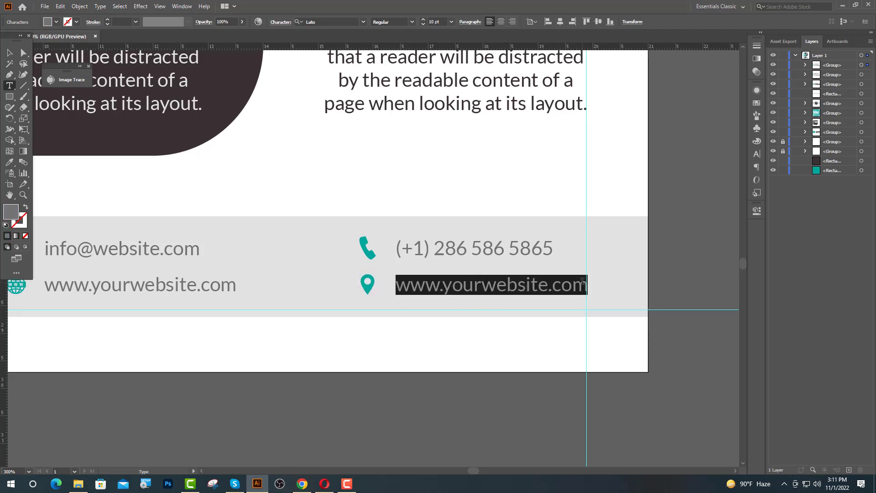
{"action": "type", "text": "Stre"}
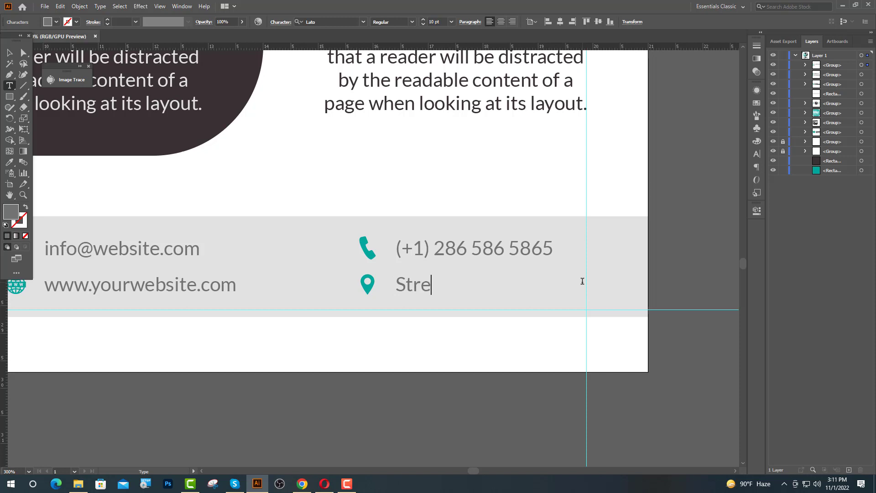
{"action": "type", "text": "et Addr"}
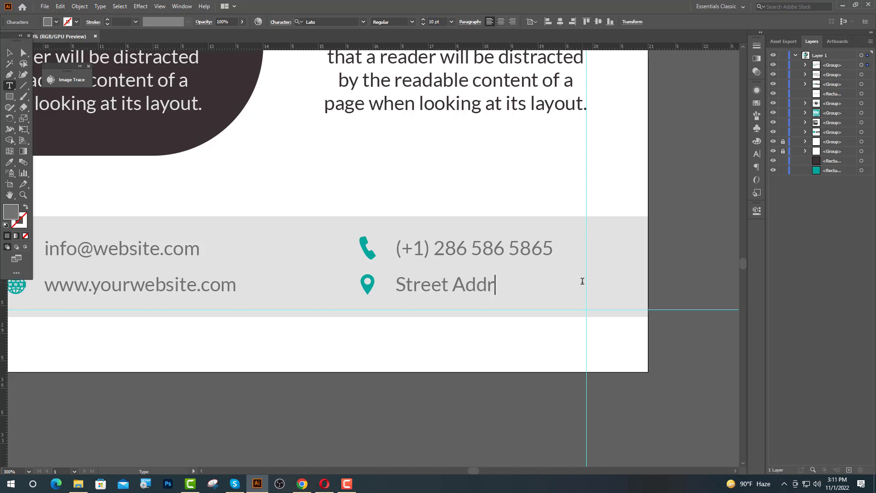
{"action": "type", "text": "ess Cit"}
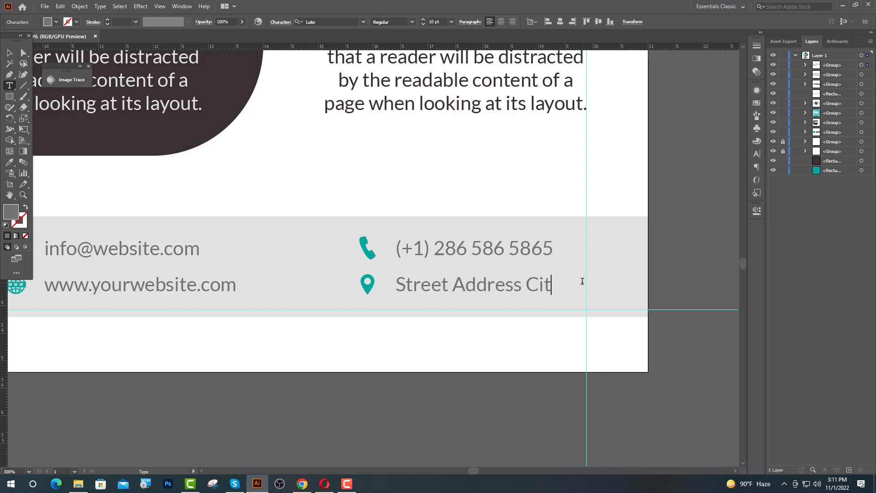
{"action": "type", "text": "y, 1254"}
{"action": "key", "text": "Escape"}
Shift the phone-and-address group left to line up with the guide
{"action": "left_click", "coordinate": [423, 287]}
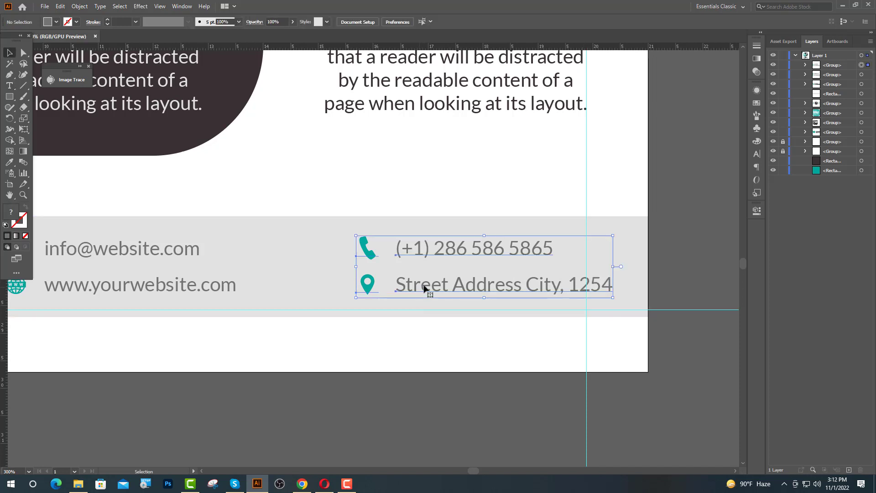
{"action": "key", "text": "shift+Left"}
{"action": "key", "text": "shift+Left"}
{"action": "key", "text": "shift+Left"}
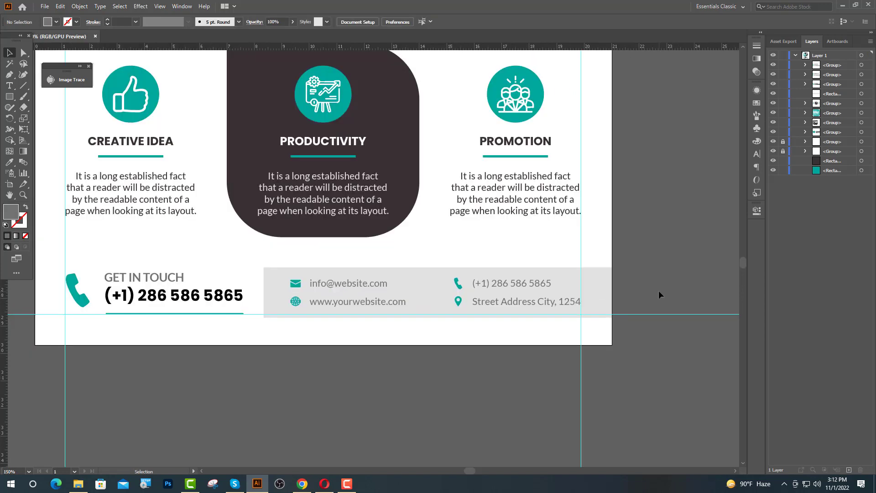
{"action": "scroll", "coordinate": [507, 391], "scroll_direction": "down", "scroll_amount": 2}
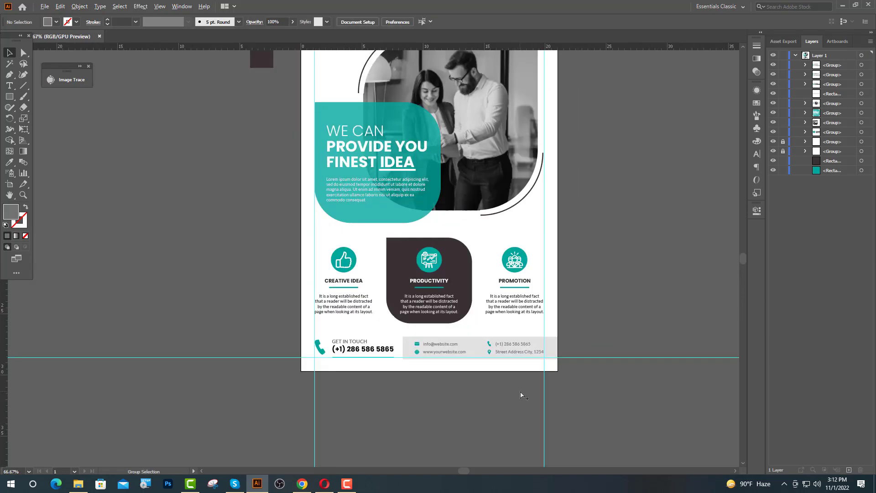
Unlock the guide groups and delete the horizontal and vertical guide lines
{"action": "scroll", "coordinate": [519, 395], "scroll_direction": "up", "scroll_amount": 1}
{"action": "scroll", "coordinate": [486, 262], "scroll_direction": "down", "scroll_amount": 1}
{"action": "scroll", "coordinate": [669, 254], "scroll_direction": "up", "scroll_amount": 1}
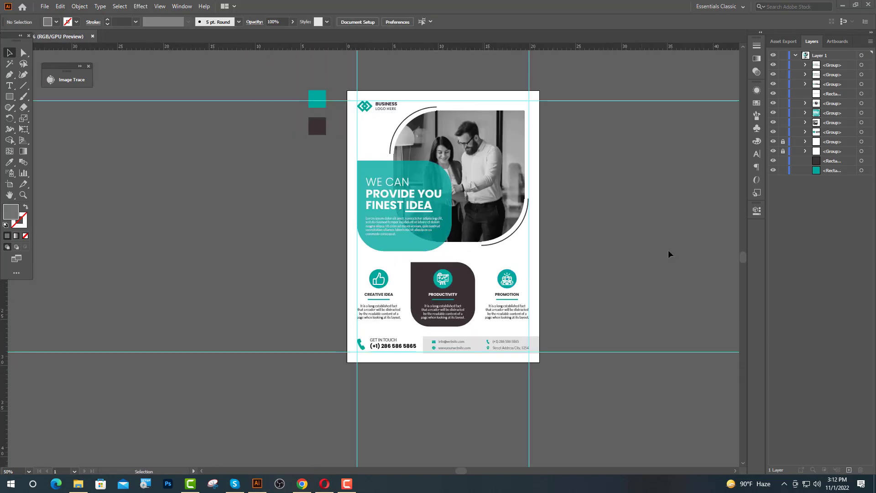
{"action": "left_click_drag", "start_coordinate": [783, 142], "coordinate": [783, 152]}
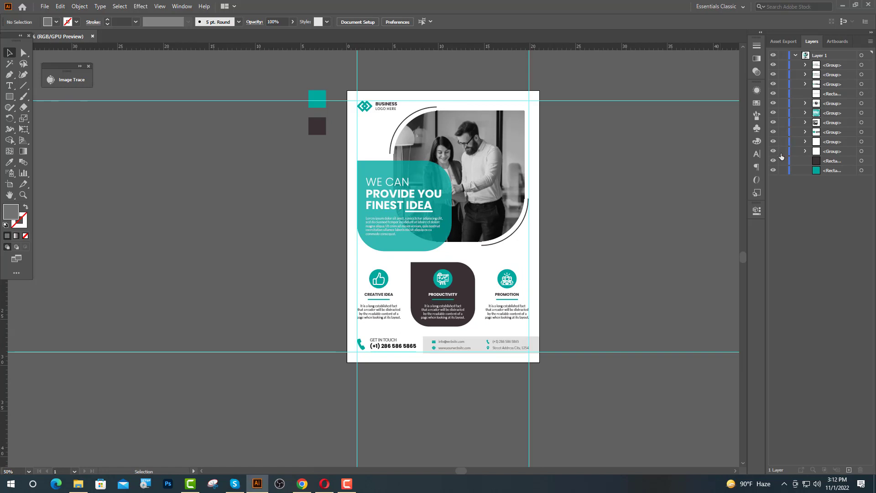
{"action": "left_click_drag", "start_coordinate": [683, 389], "coordinate": [684, 395]}
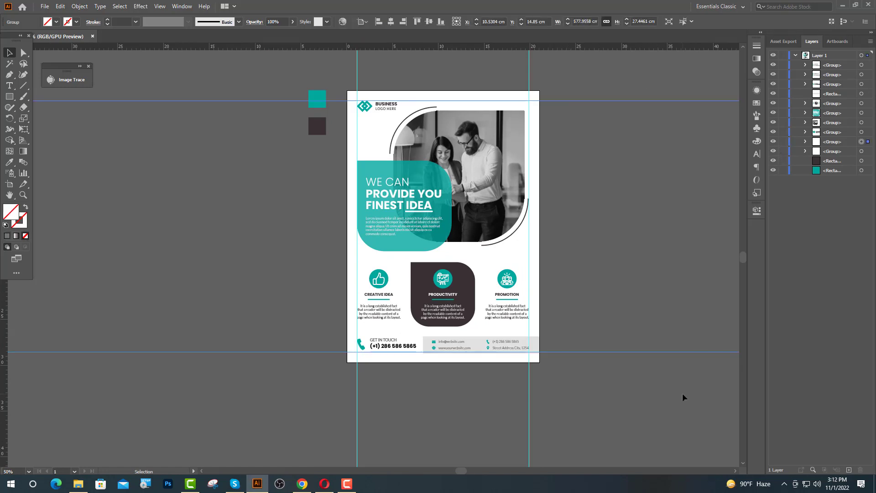
{"action": "key", "text": "Delete"}
{"action": "left_click_drag", "start_coordinate": [624, 396], "coordinate": [324, 431]}
{"action": "key", "text": "Delete"}
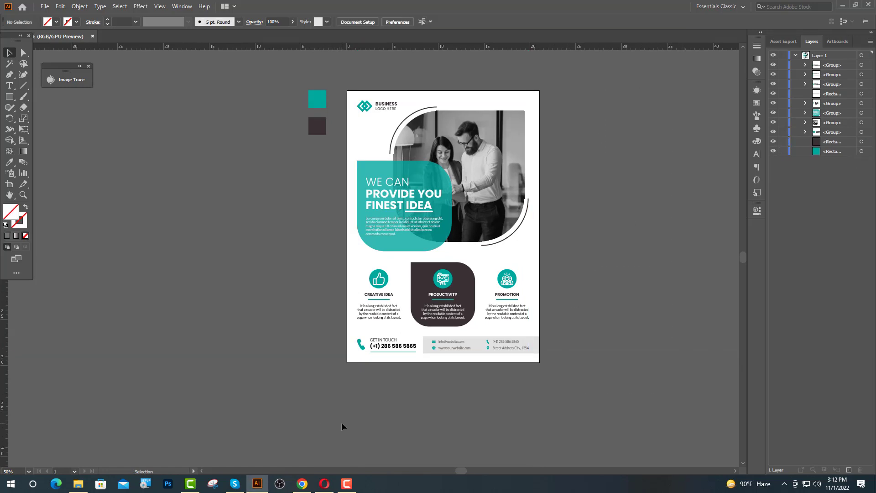
Delete the teal and dark colour swatch squares beside the artboard
{"action": "left_click_drag", "start_coordinate": [322, 139], "coordinate": [321, 140]}
{"action": "key", "text": "Delete"}
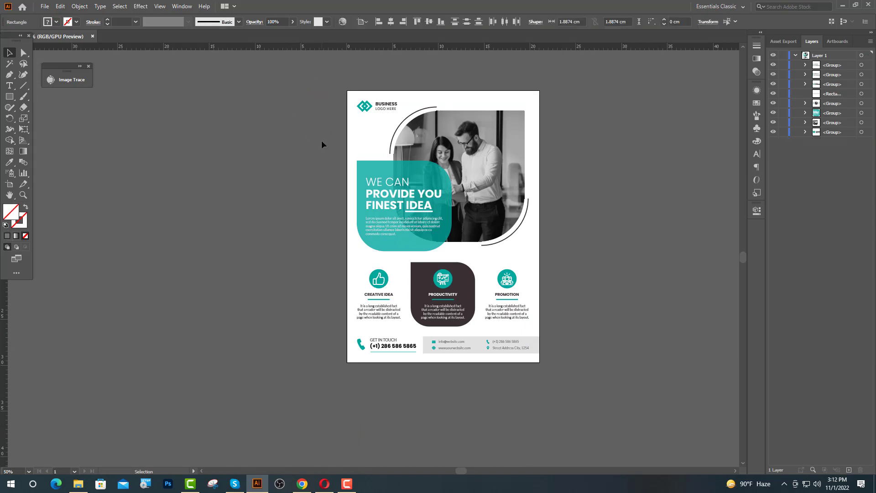
{"action": "scroll", "coordinate": [478, 159], "scroll_direction": "up", "scroll_amount": 1}
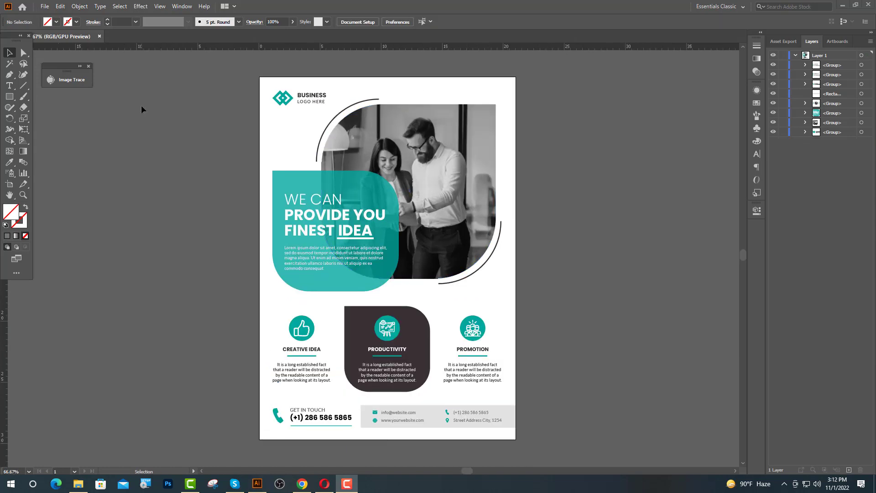